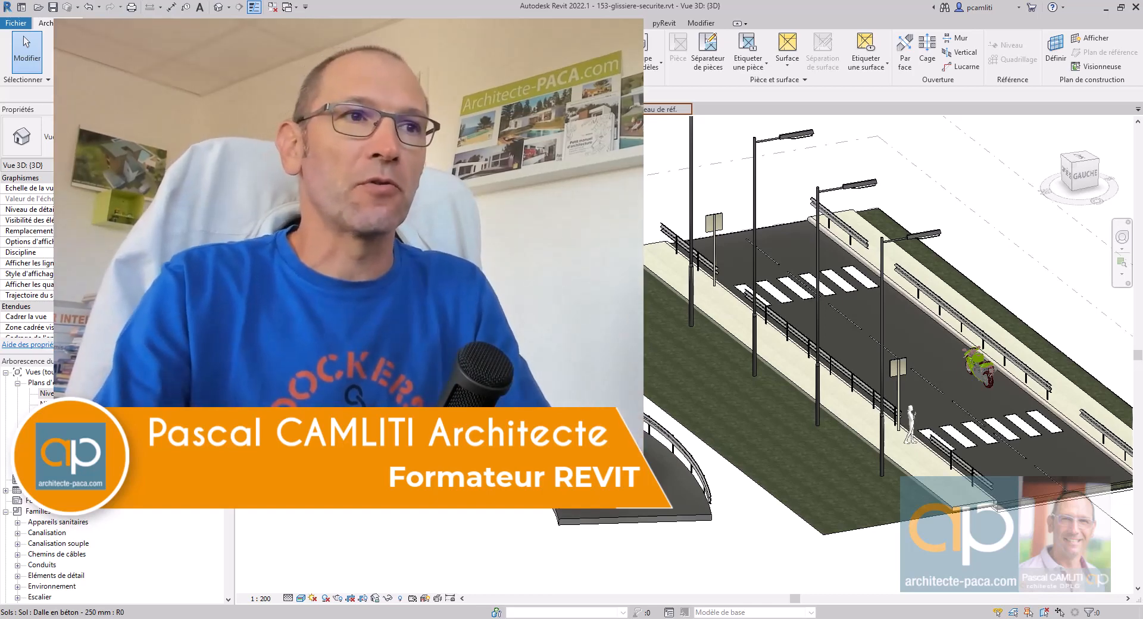
Step: Examine the straight safety guardrails along the road with the pedestrian crossings in the 3D view
{"action": "scroll", "coordinate": [659, 319], "scroll_direction": "up", "scroll_amount": 5}
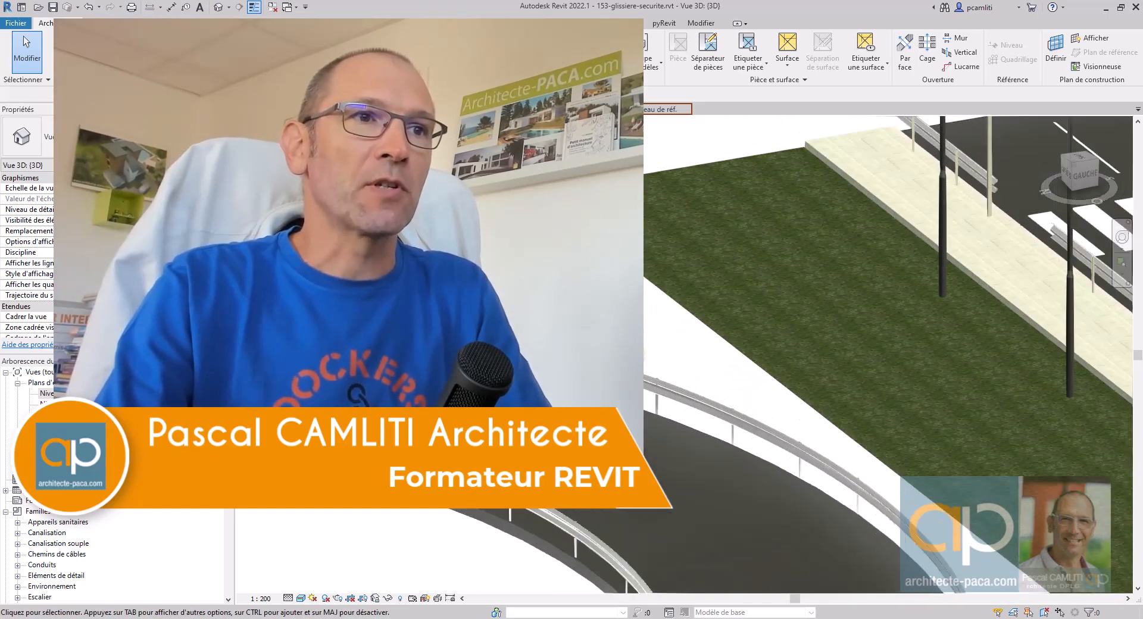
{"action": "middle_click_drag", "start_coordinate": [676, 366], "coordinate": [393, 381], "text": "shift"}
{"action": "scroll", "coordinate": [811, 287], "scroll_direction": "down", "scroll_amount": 3}
{"action": "middle_click_drag", "start_coordinate": [890, 365], "coordinate": [804, 355]}
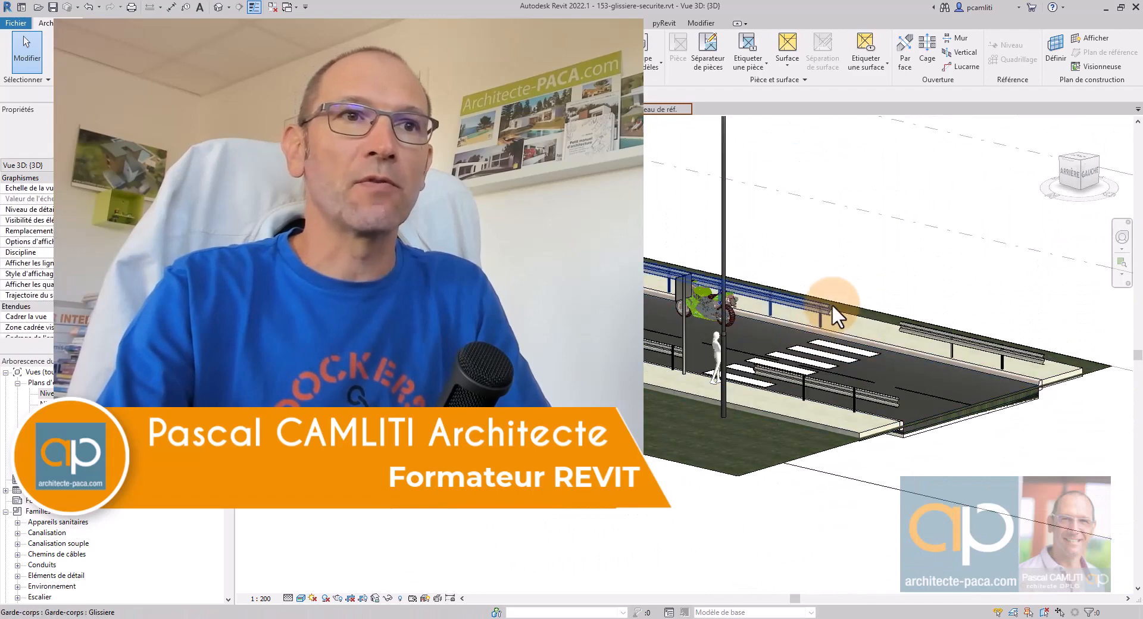
{"action": "scroll", "coordinate": [831, 303], "scroll_direction": "up", "scroll_amount": 4}
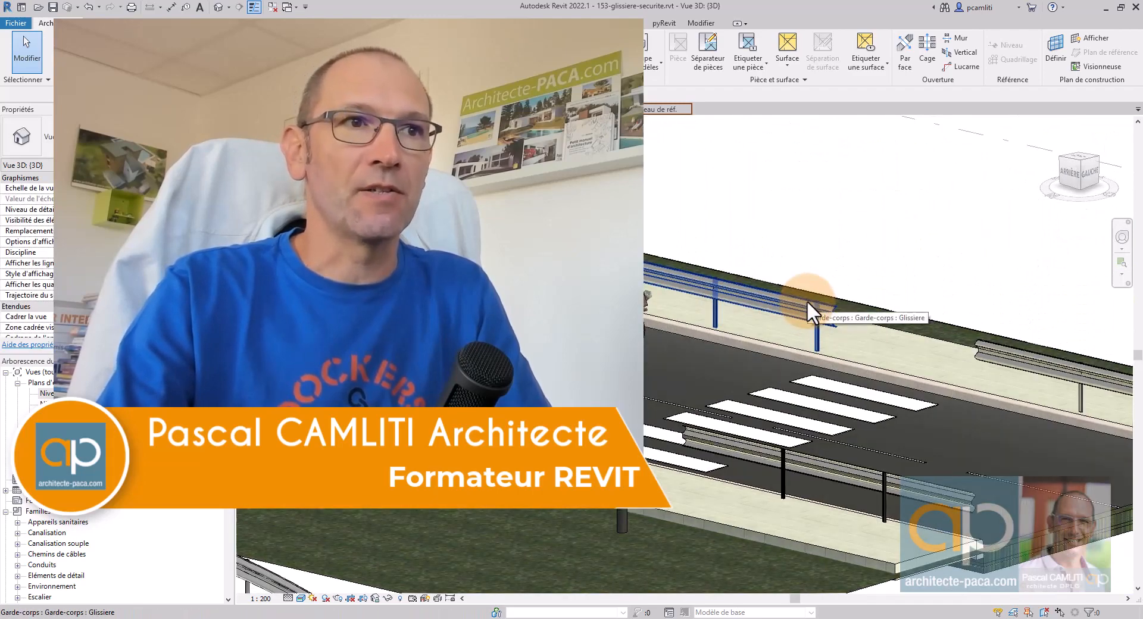
{"action": "middle_click_drag", "start_coordinate": [806, 273], "coordinate": [920, 284]}
{"action": "scroll", "coordinate": [871, 312], "scroll_direction": "down", "scroll_amount": 2}
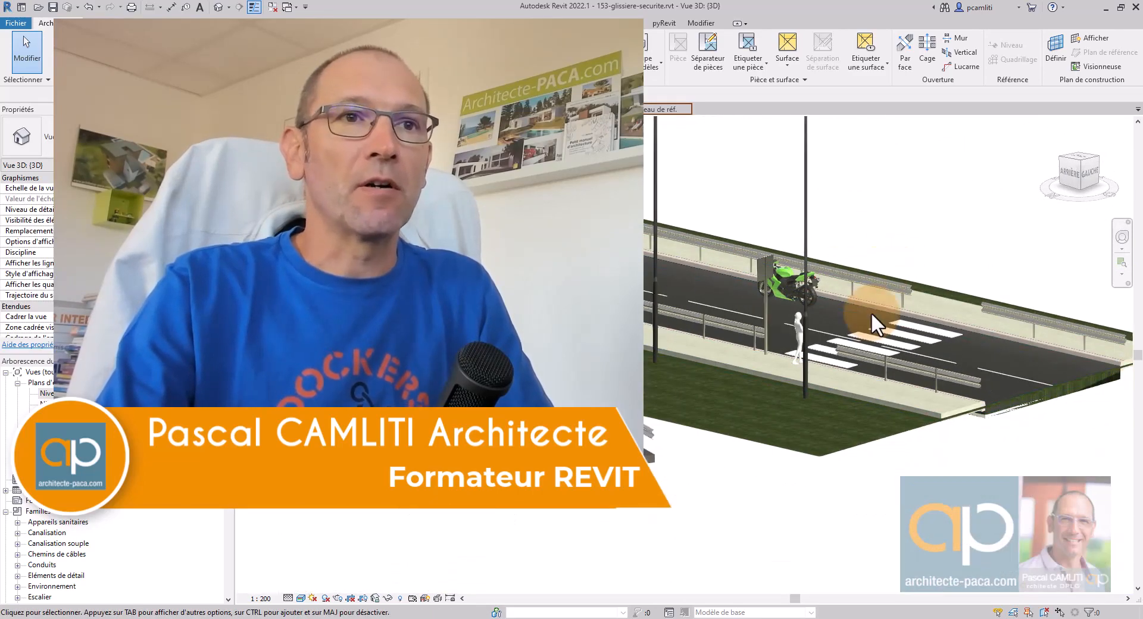
{"action": "middle_click_drag", "start_coordinate": [868, 327], "coordinate": [823, 425], "text": "shift"}
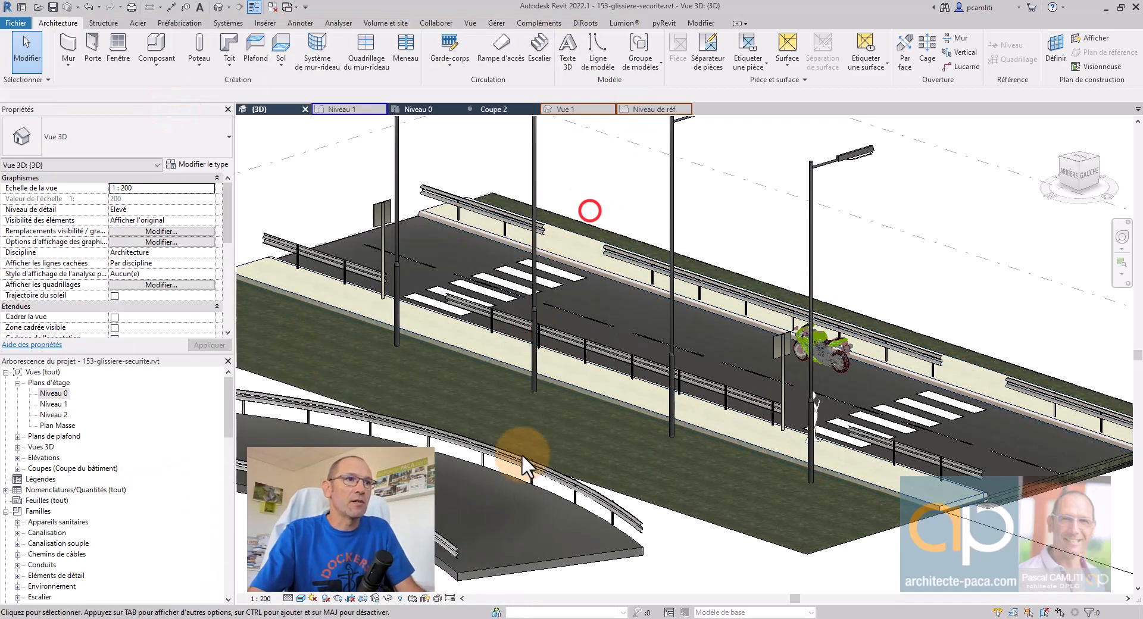
Step: Examine the curved ramp's guardrail up close, along with the road guardrails around the motorcycle and the pedestrian crossings
{"action": "scroll", "coordinate": [703, 381], "scroll_direction": "up", "scroll_amount": 6}
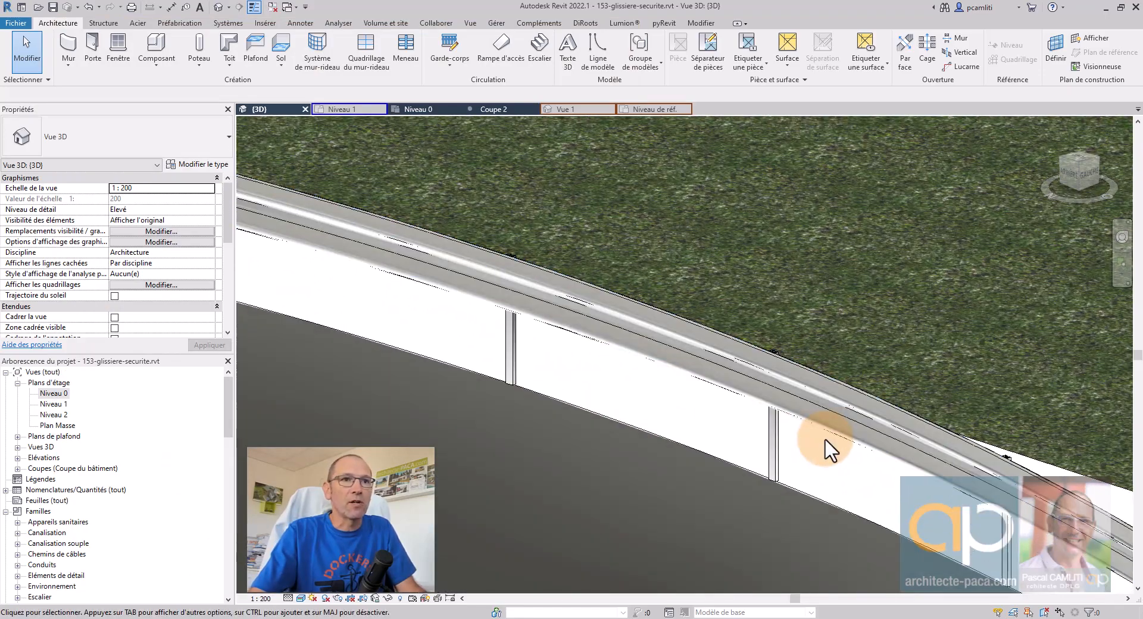
{"action": "scroll", "coordinate": [819, 453], "scroll_direction": "up", "scroll_amount": 1}
{"action": "middle_click_drag", "start_coordinate": [818, 454], "coordinate": [852, 431], "text": "shift"}
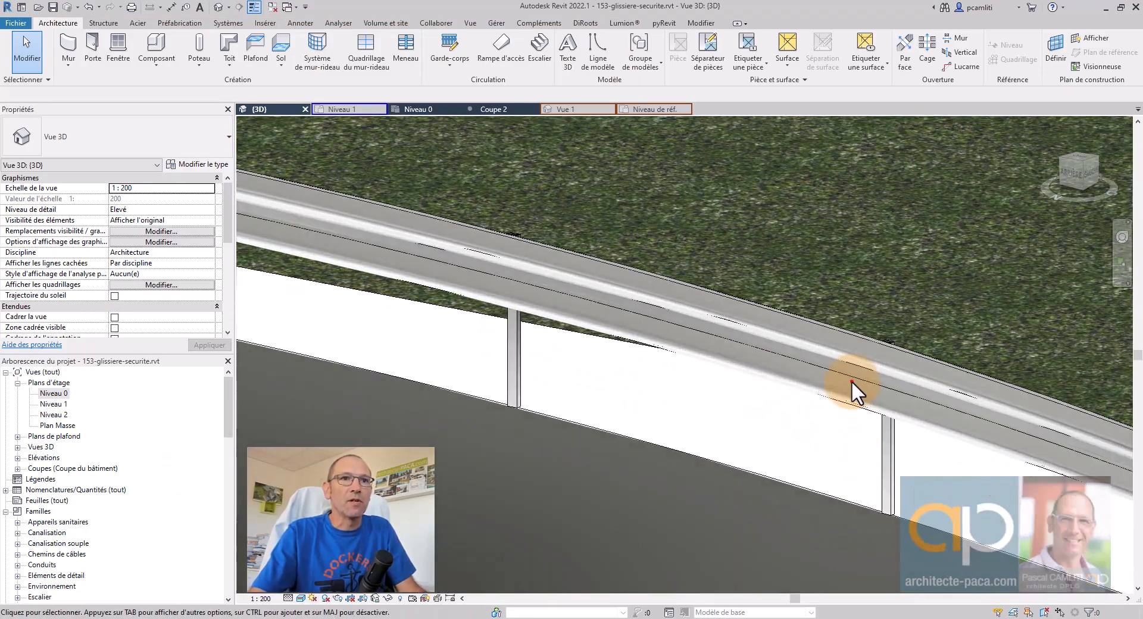
{"action": "middle_click_drag", "start_coordinate": [851, 382], "coordinate": [885, 126], "text": "shift"}
{"action": "scroll", "coordinate": [760, 410], "scroll_direction": "down", "scroll_amount": 5}
{"action": "scroll", "coordinate": [760, 409], "scroll_direction": "down", "scroll_amount": 3}
{"action": "scroll", "coordinate": [796, 213], "scroll_direction": "up", "scroll_amount": 2}
{"action": "middle_click_drag", "start_coordinate": [795, 211], "coordinate": [695, 312], "text": "shift"}
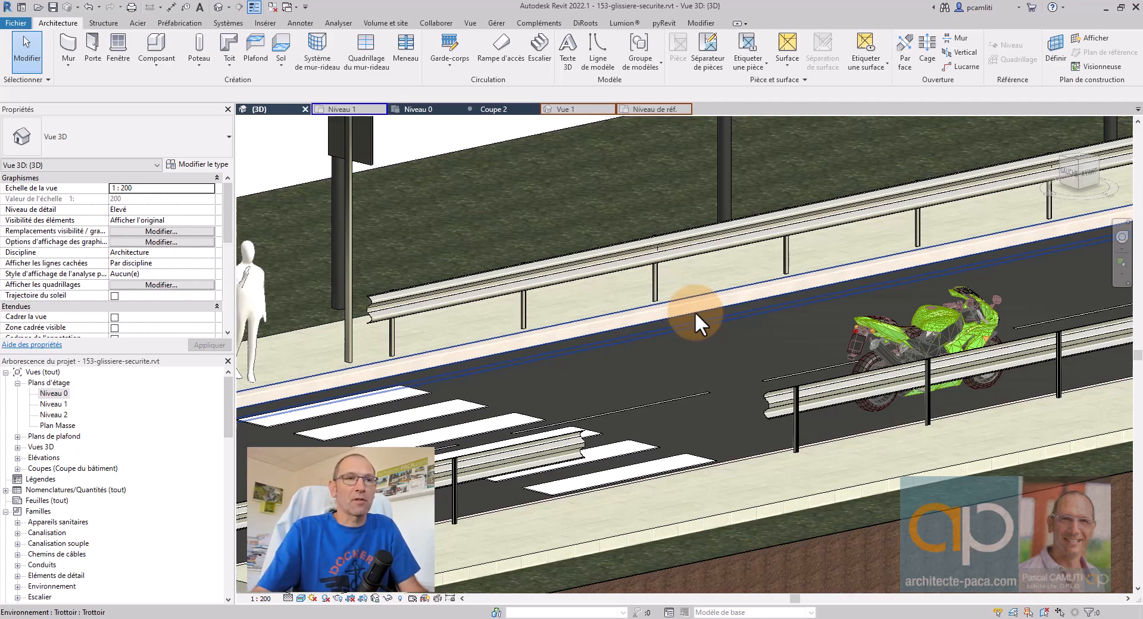
{"action": "scroll", "coordinate": [695, 312], "scroll_direction": "down", "scroll_amount": 6}
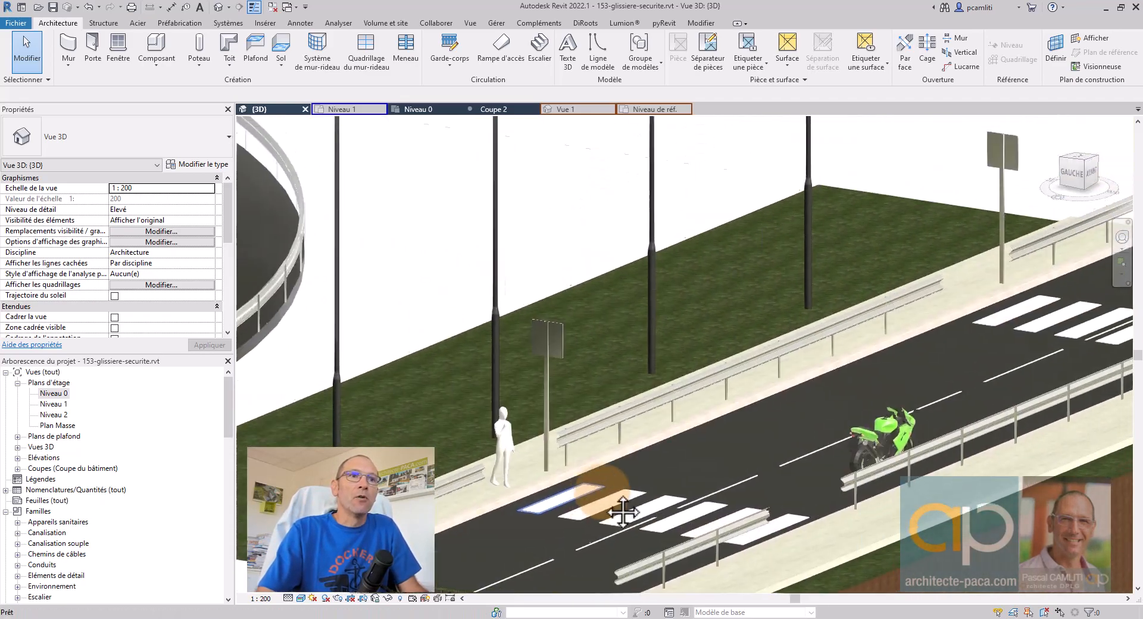
{"action": "middle_click_drag", "start_coordinate": [623, 512], "coordinate": [721, 398]}
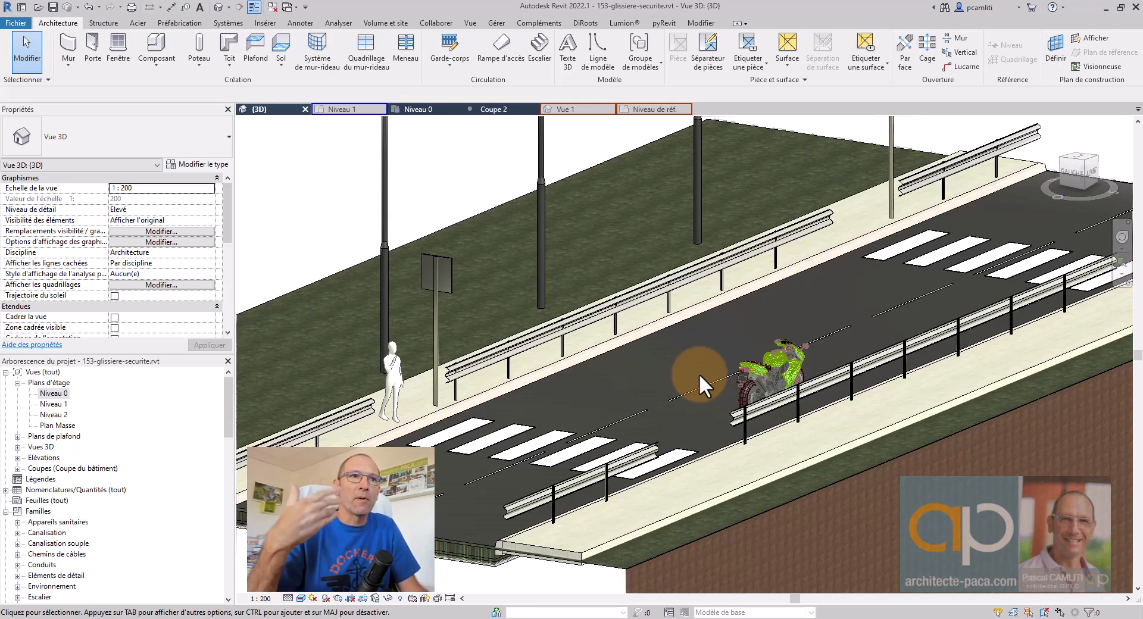
{"action": "scroll", "coordinate": [699, 373], "scroll_direction": "down", "scroll_amount": 6}
{"action": "middle_click_drag", "start_coordinate": [796, 347], "coordinate": [855, 371], "text": "shift"}
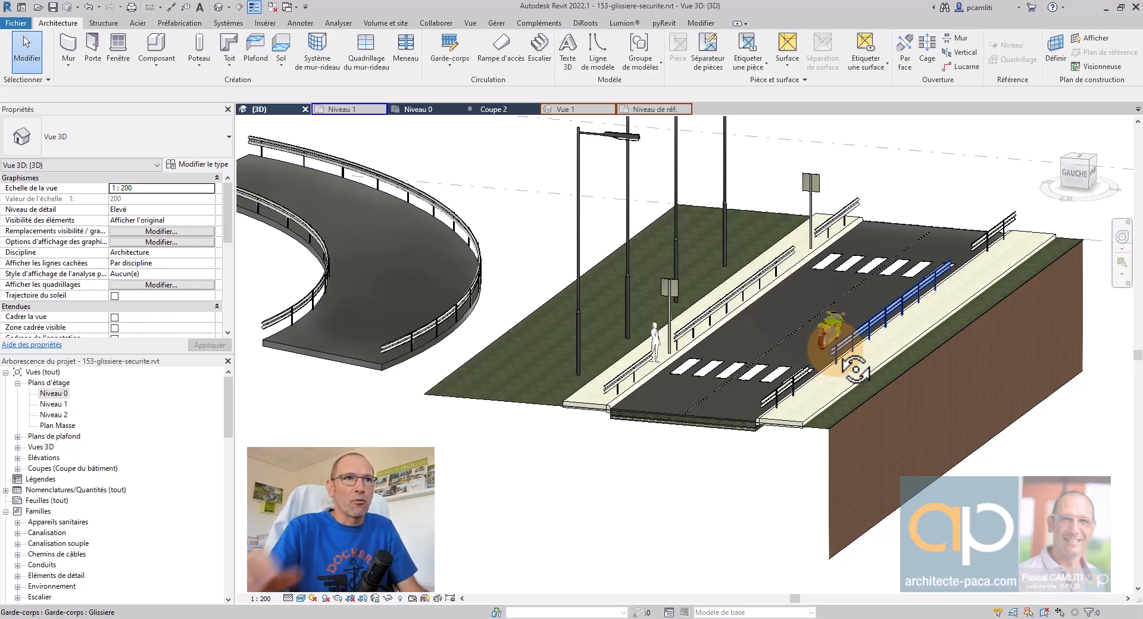
{"action": "middle_click_drag", "start_coordinate": [548, 255], "coordinate": [585, 331], "text": "shift"}
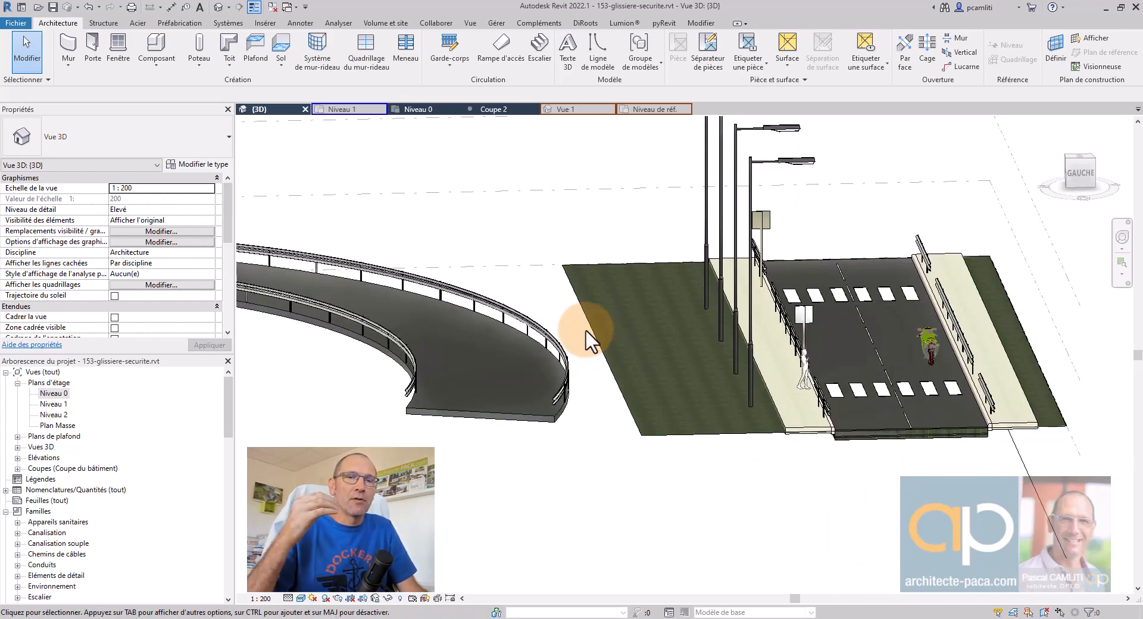
Step: Select the guardrail on the sidewalk behind the motorcycle and inspect its type, properties, posts and rail ends
{"action": "middle_click_drag", "start_coordinate": [882, 424], "coordinate": [748, 343], "text": "shift"}
{"action": "scroll", "coordinate": [715, 427], "scroll_direction": "up", "scroll_amount": 3}
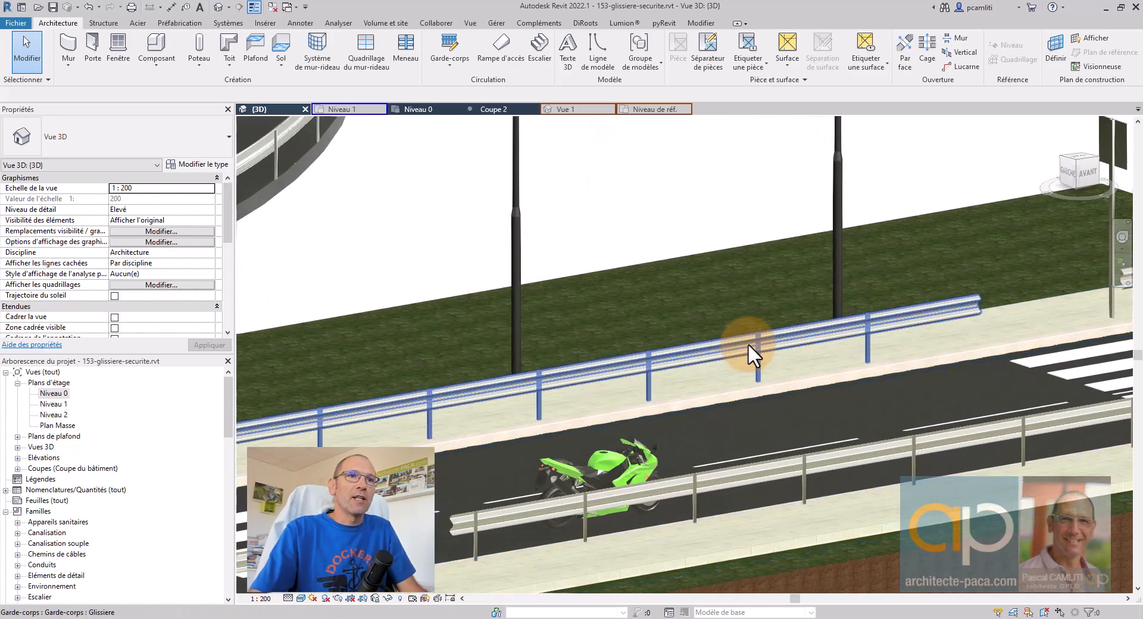
{"action": "left_click", "coordinate": [748, 343]}
{"action": "scroll", "coordinate": [771, 352], "scroll_direction": "up", "scroll_amount": 2}
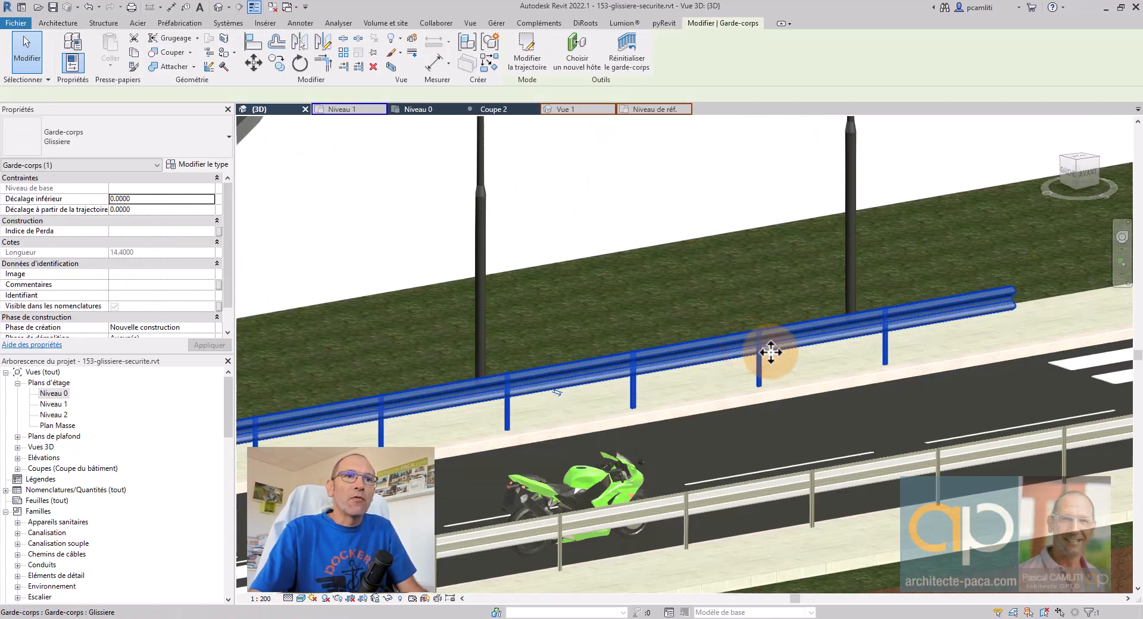
{"action": "scroll", "coordinate": [769, 353], "scroll_direction": "up", "scroll_amount": 4}
{"action": "left_click", "coordinate": [731, 206]}
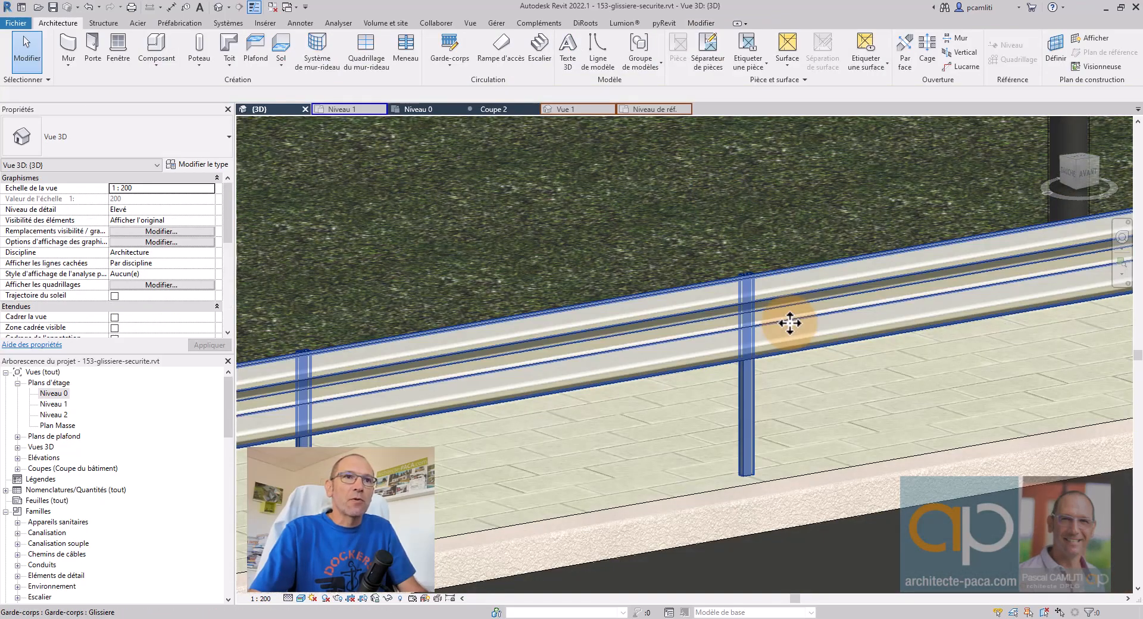
{"action": "scroll", "coordinate": [789, 322], "scroll_direction": "down", "scroll_amount": 5}
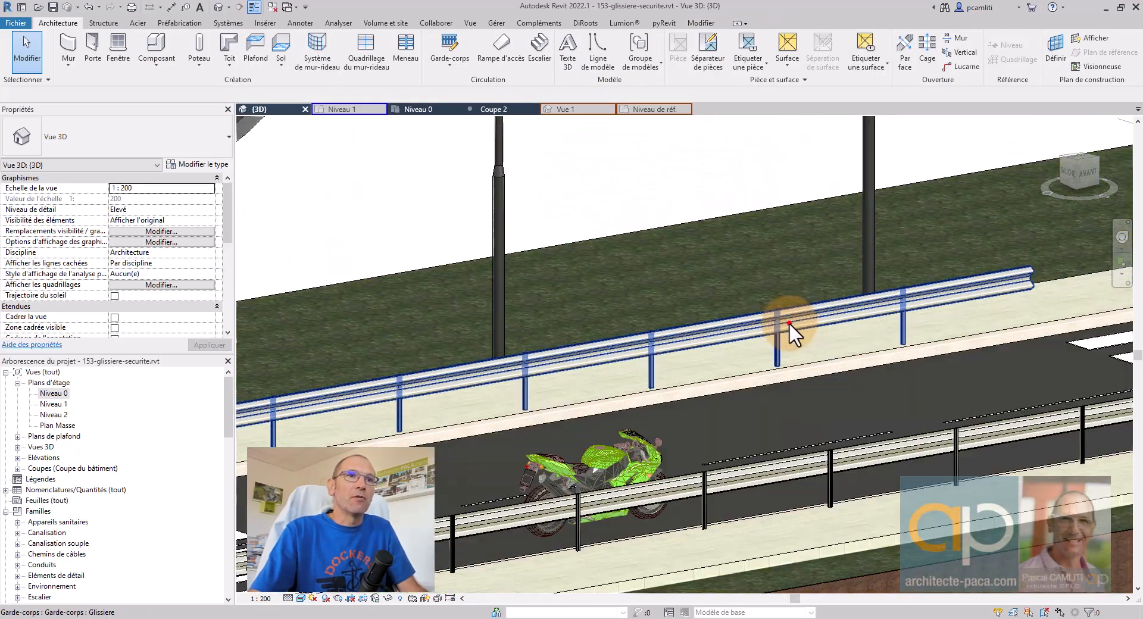
{"action": "left_click", "coordinate": [789, 323]}
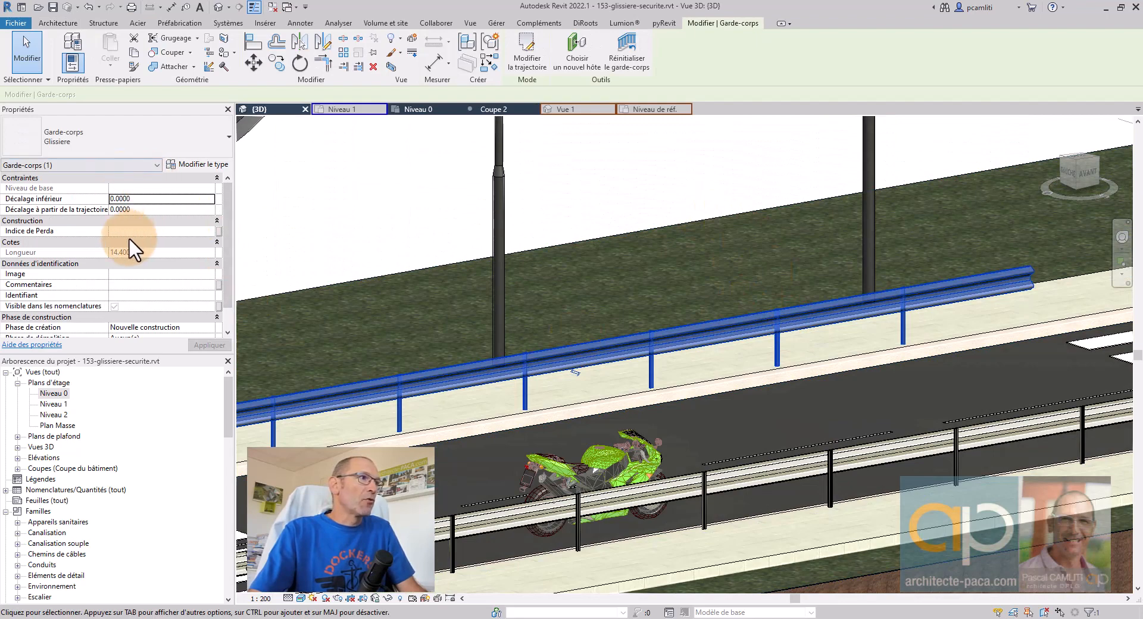
{"action": "left_click", "coordinate": [385, 249]}
{"action": "scroll", "coordinate": [385, 249], "scroll_direction": "down", "scroll_amount": 3}
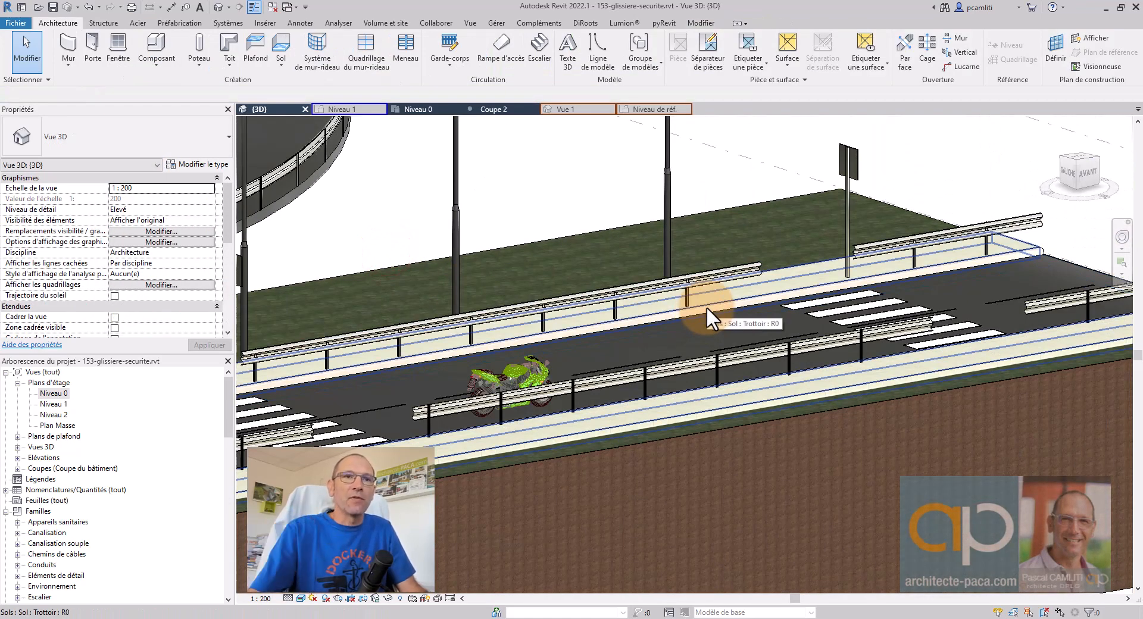
{"action": "scroll", "coordinate": [756, 280], "scroll_direction": "up", "scroll_amount": 5}
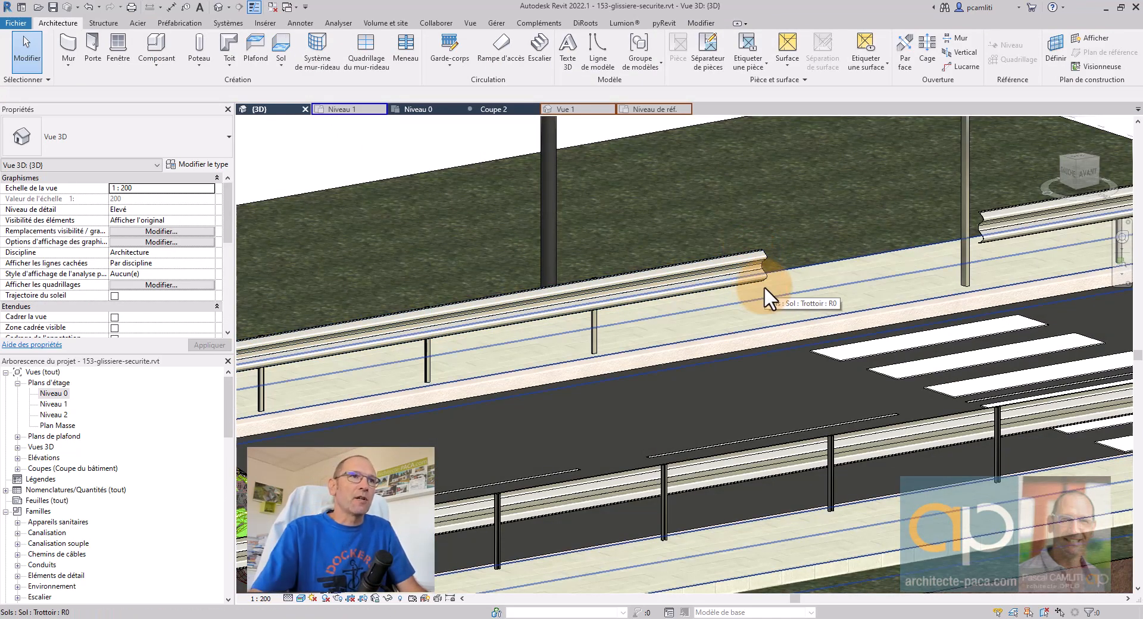
{"action": "scroll", "coordinate": [763, 285], "scroll_direction": "down", "scroll_amount": 4}
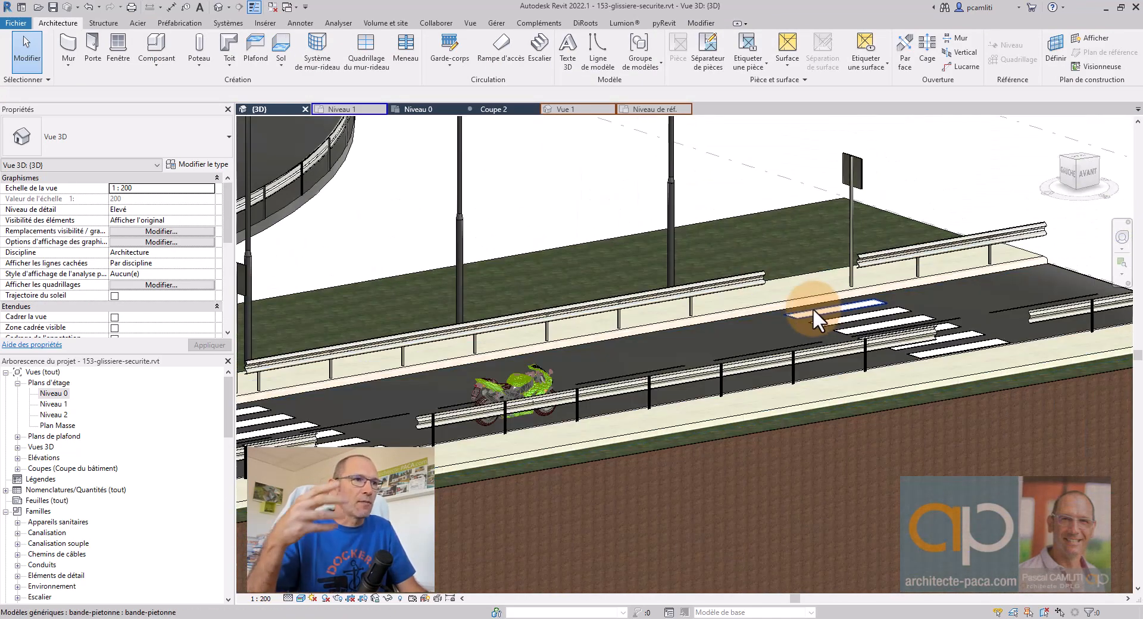
{"action": "middle_click_drag", "start_coordinate": [728, 195], "coordinate": [680, 258], "text": "shift"}
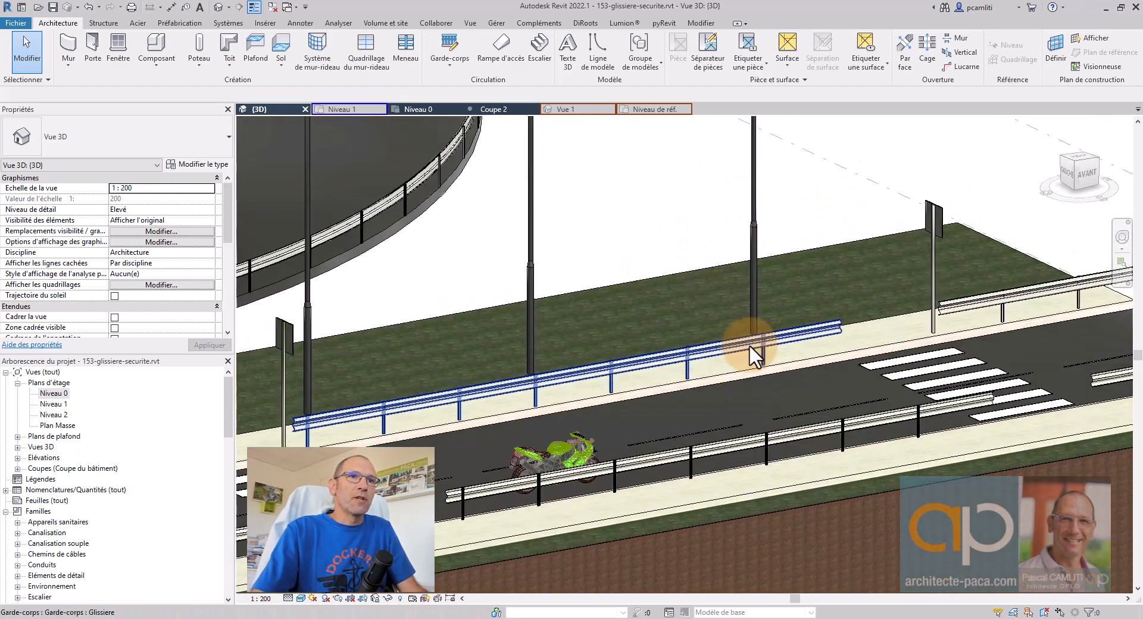
{"action": "middle_click_drag", "start_coordinate": [749, 345], "coordinate": [966, 268]}
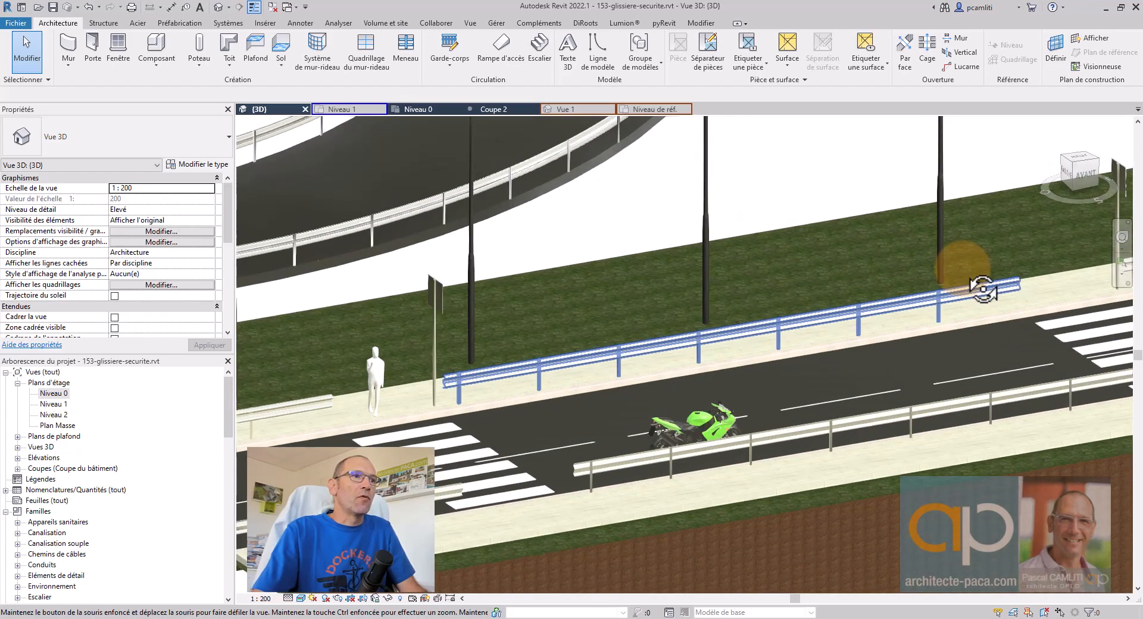
Step: Delete the height dimension between the sidewalk and the guardrail profile in the Coupe 2 section
{"action": "left_click", "coordinate": [507, 109]}
{"action": "scroll", "coordinate": [697, 381], "scroll_direction": "down", "scroll_amount": 5}
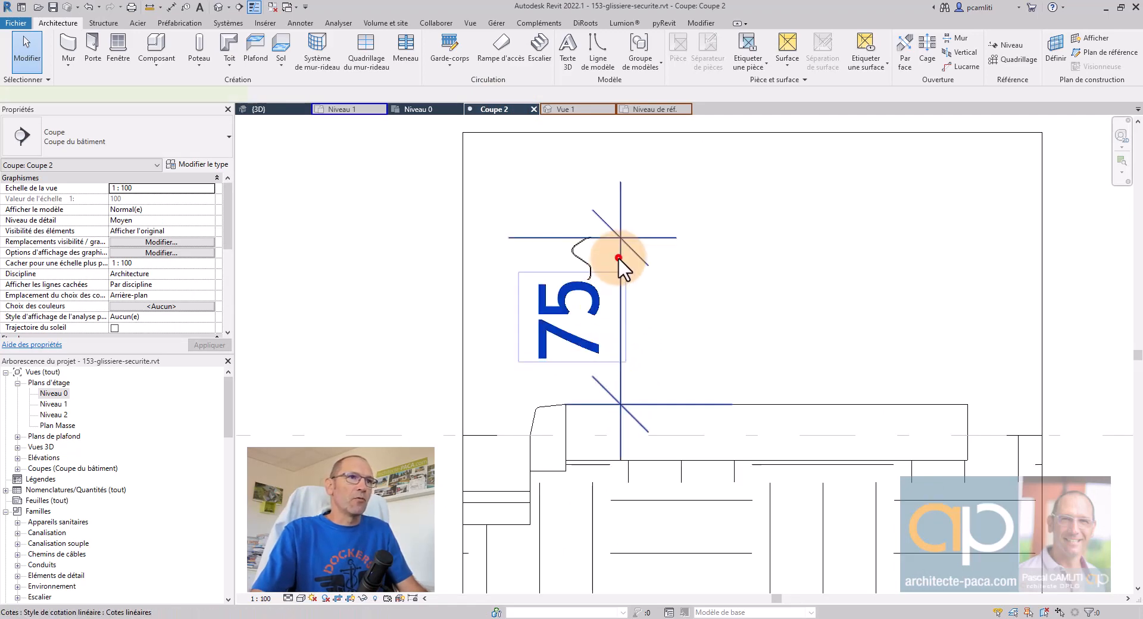
{"action": "left_click", "coordinate": [619, 256]}
{"action": "key", "text": "Delete"}
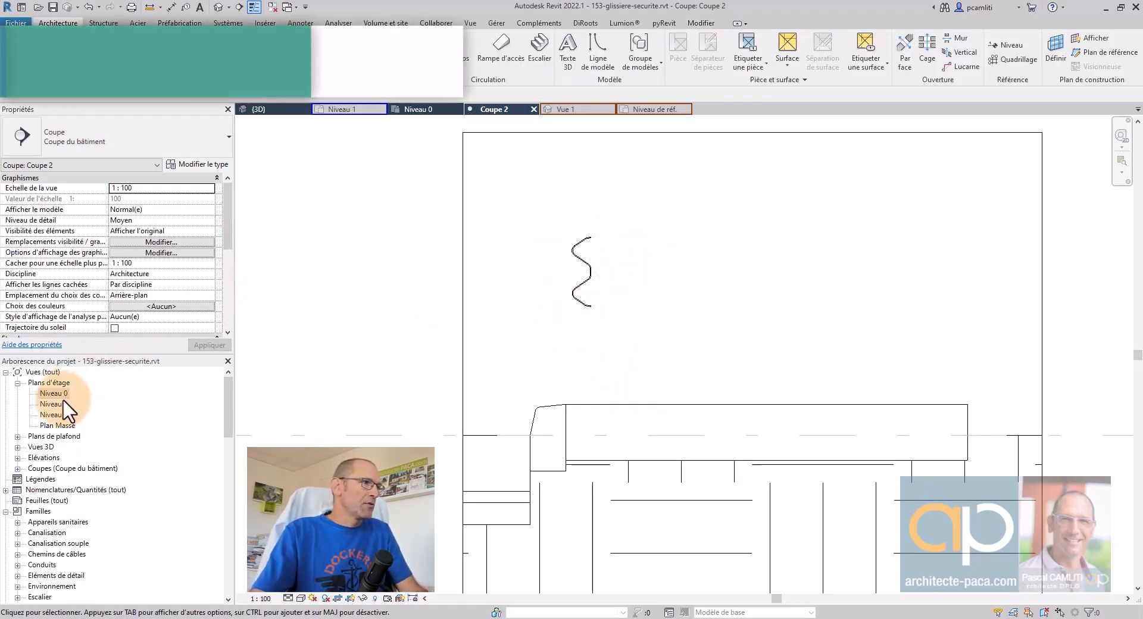
Step: In the Niveau 0 plan, shorten the section line beside the motorcycle at both ends so it crosses only the nearest guardrail
{"action": "left_click", "coordinate": [59, 393]}
{"action": "double_click", "coordinate": [59, 394]}
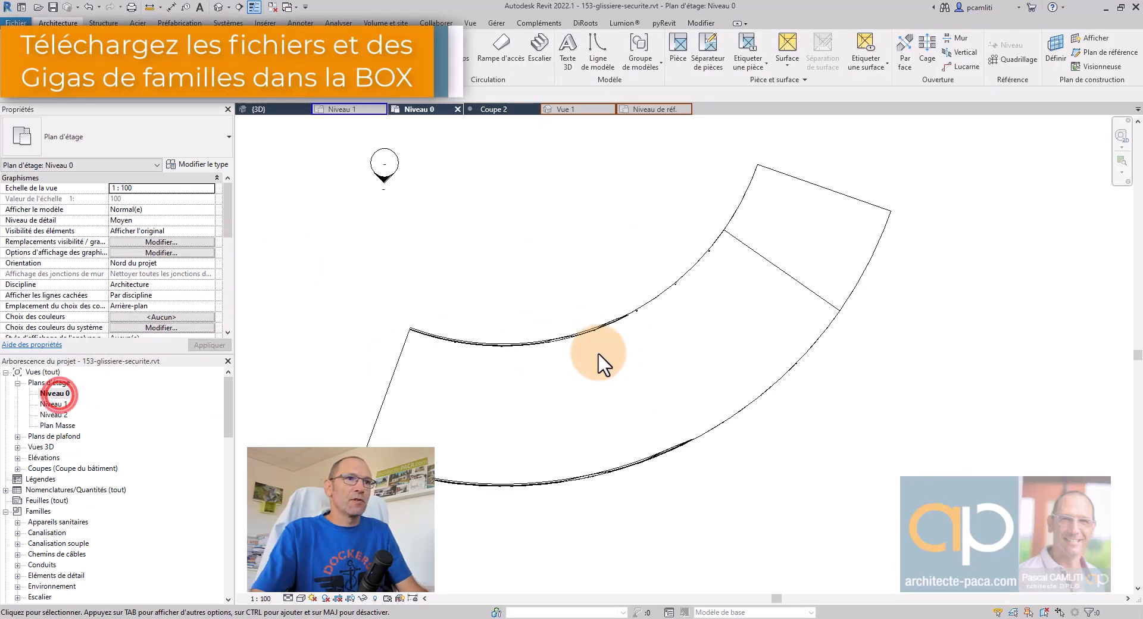
{"action": "scroll", "coordinate": [600, 356], "scroll_direction": "down", "scroll_amount": 4}
{"action": "middle_click_drag", "start_coordinate": [635, 474], "coordinate": [646, 342]}
{"action": "scroll", "coordinate": [643, 405], "scroll_direction": "up", "scroll_amount": 6}
{"action": "middle_click_drag", "start_coordinate": [599, 497], "coordinate": [607, 410]}
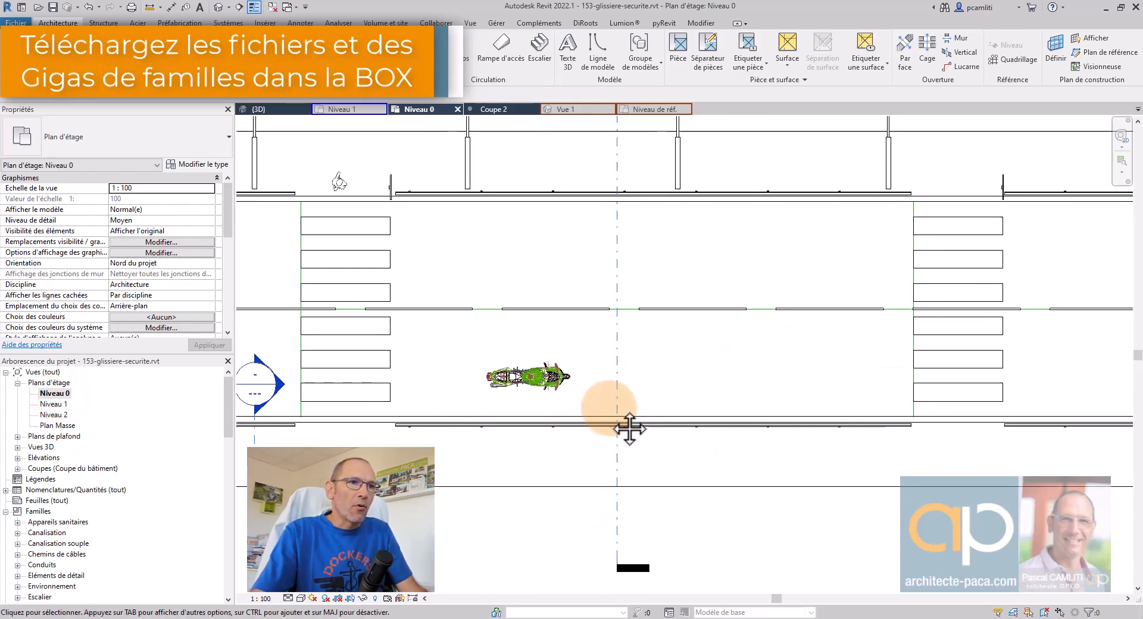
{"action": "scroll", "coordinate": [610, 403], "scroll_direction": "up", "scroll_amount": 3}
{"action": "scroll", "coordinate": [620, 339], "scroll_direction": "down", "scroll_amount": 6}
{"action": "scroll", "coordinate": [621, 180], "scroll_direction": "up", "scroll_amount": 2}
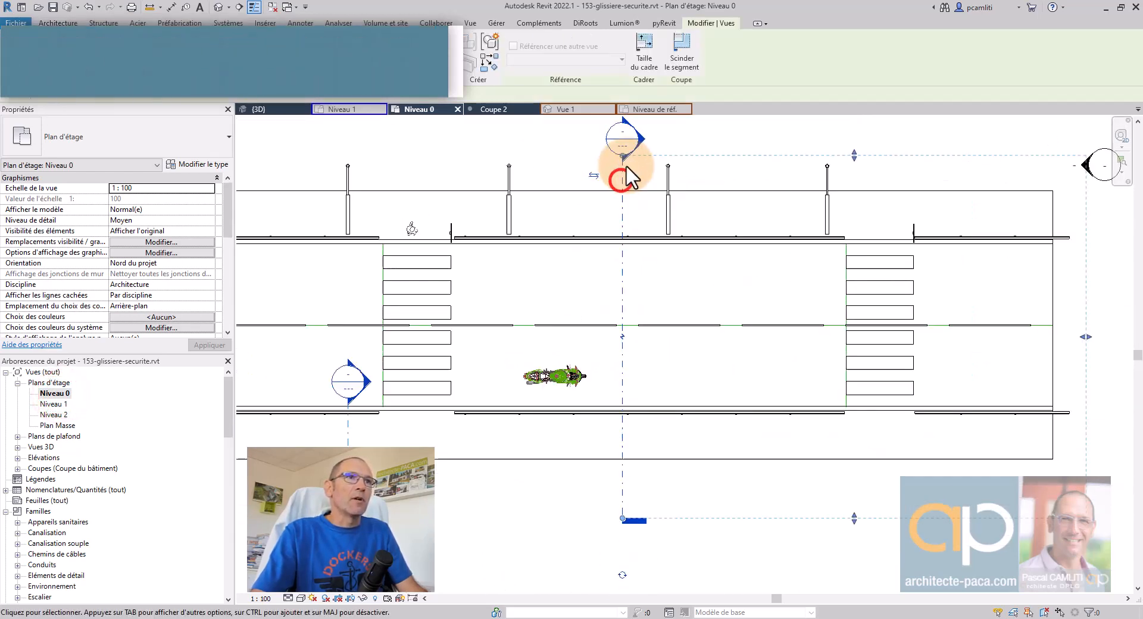
{"action": "left_click", "coordinate": [623, 164]}
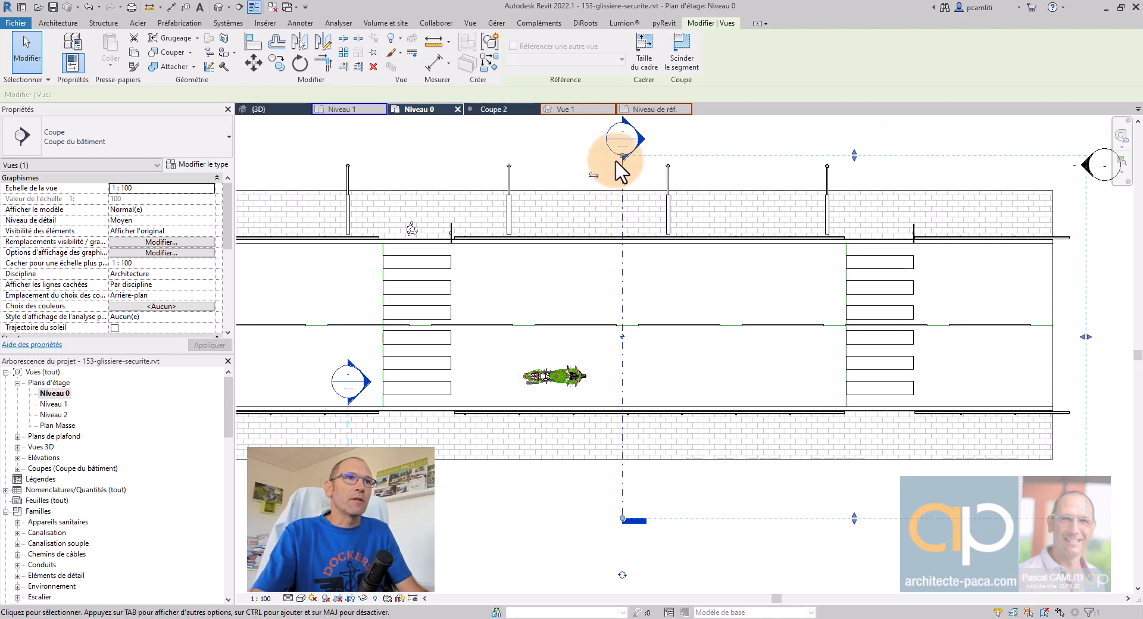
{"action": "left_click_drag", "start_coordinate": [622, 156], "coordinate": [622, 397]}
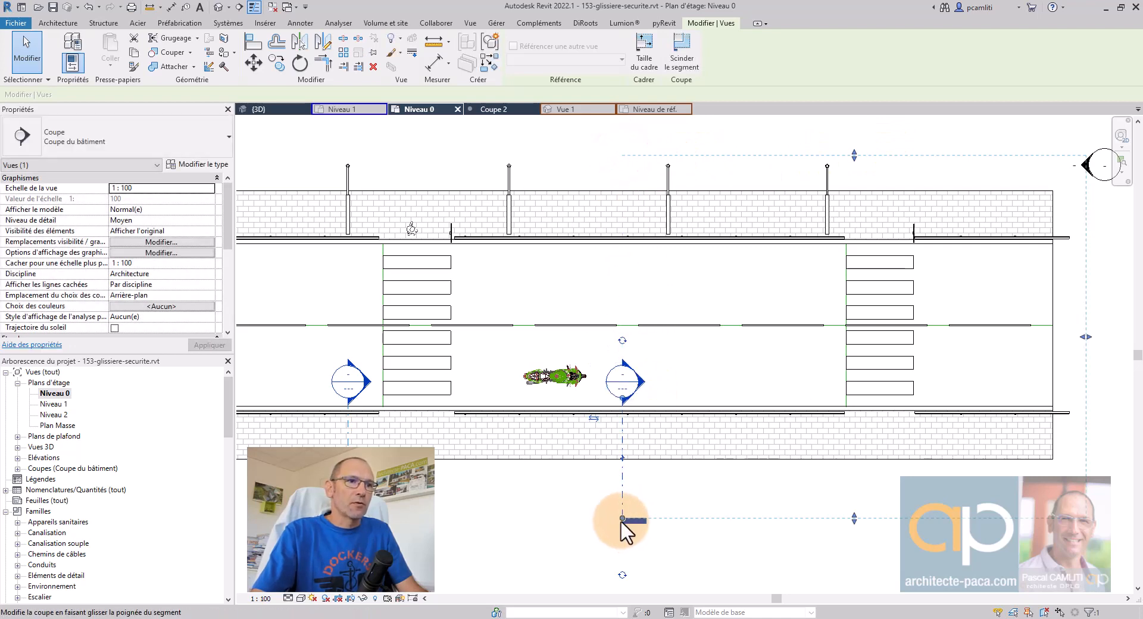
{"action": "left_click_drag", "start_coordinate": [623, 519], "coordinate": [624, 428]}
{"action": "scroll", "coordinate": [627, 391], "scroll_direction": "up", "scroll_amount": 2}
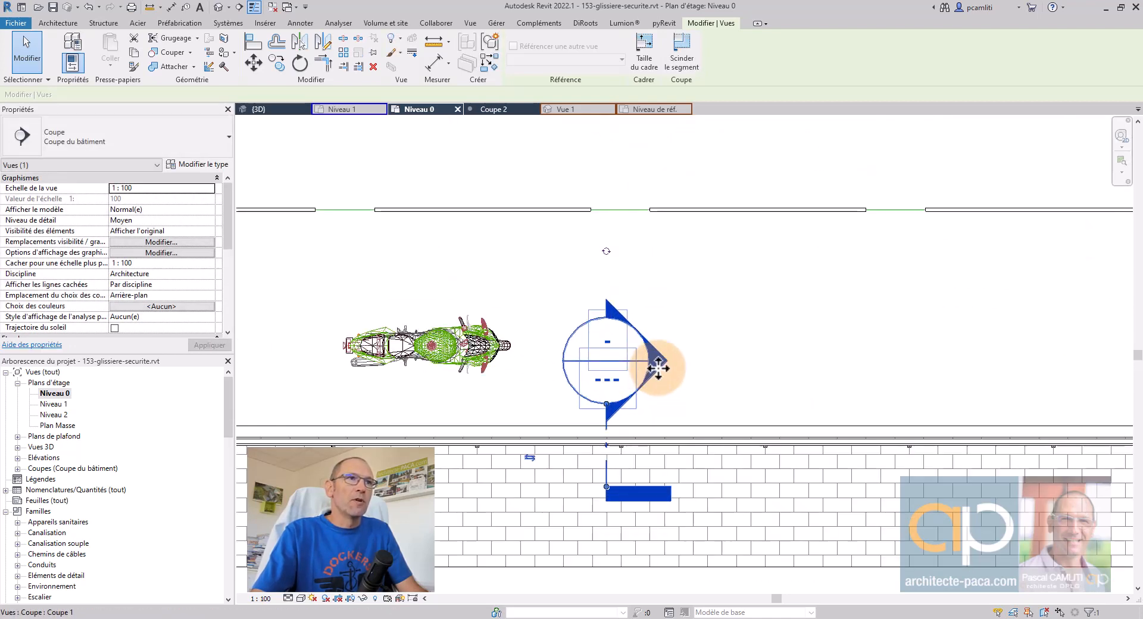
Step: Compare the guardrail profile in the Coupe 2 section with the section line's position in the Niveau 0 plan
{"action": "left_click", "coordinate": [502, 108]}
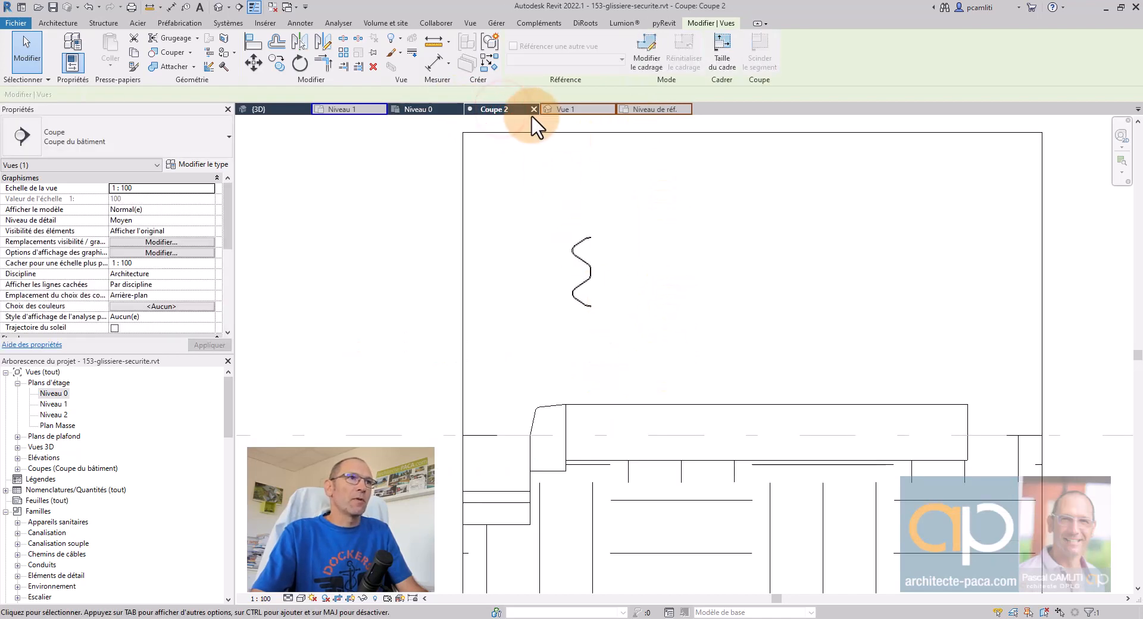
{"action": "left_click", "coordinate": [431, 110]}
{"action": "left_click", "coordinate": [499, 109]}
{"action": "scroll", "coordinate": [651, 343], "scroll_direction": "down", "scroll_amount": 3}
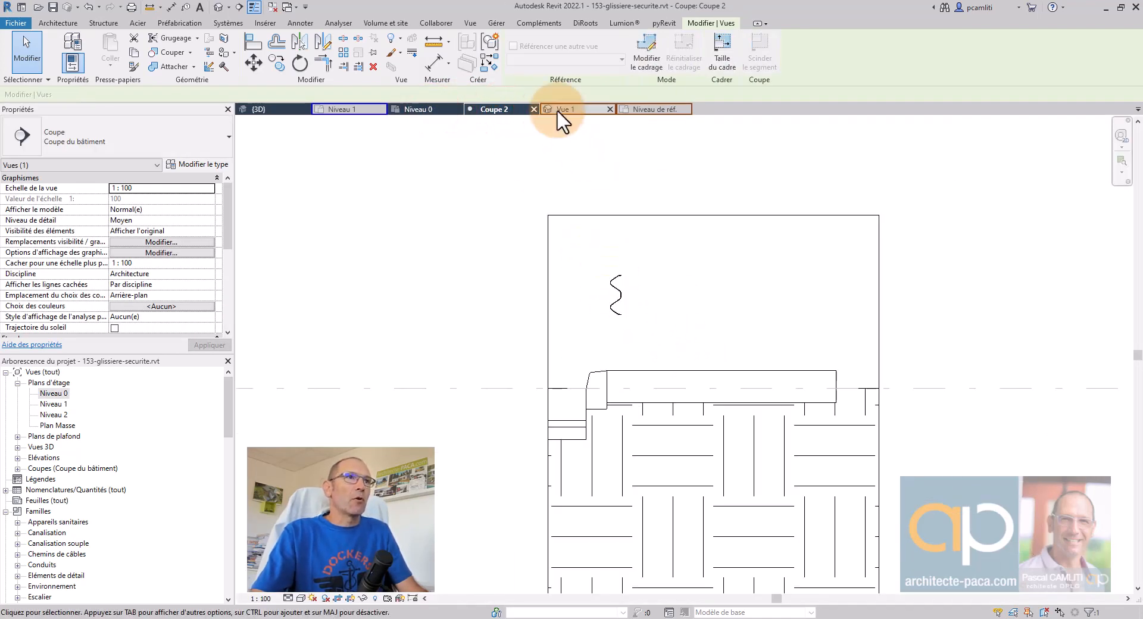
{"action": "left_click", "coordinate": [432, 107]}
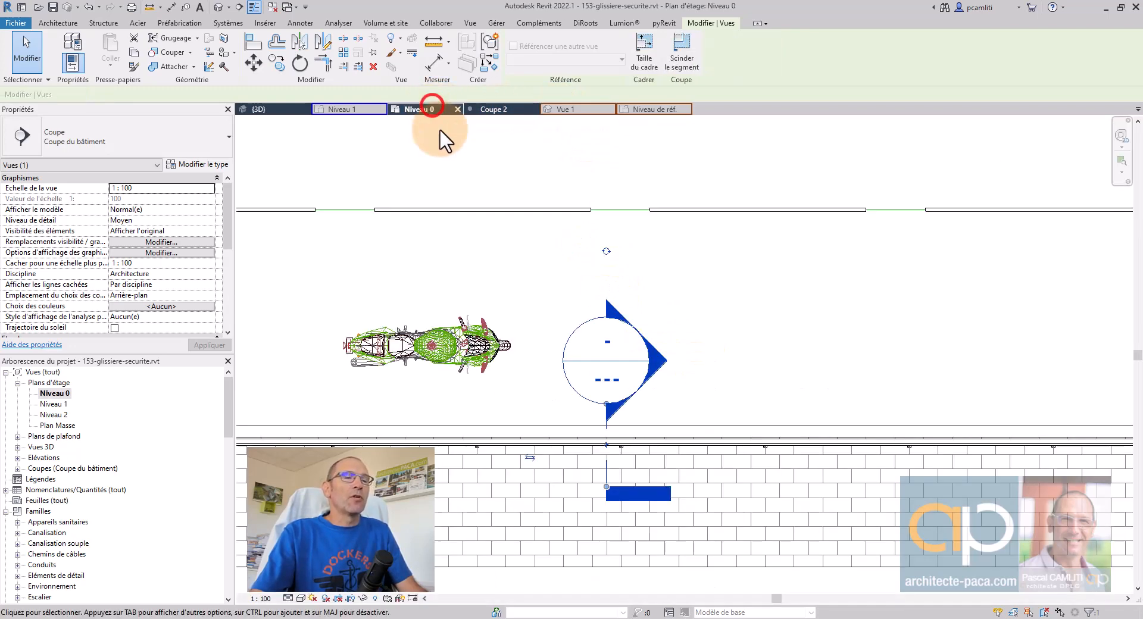
Step: Select the guardrail crossed by the shortened section line in the plan and switch to the 3D view
{"action": "left_click", "coordinate": [627, 444]}
{"action": "scroll", "coordinate": [685, 414], "scroll_direction": "down", "scroll_amount": 5}
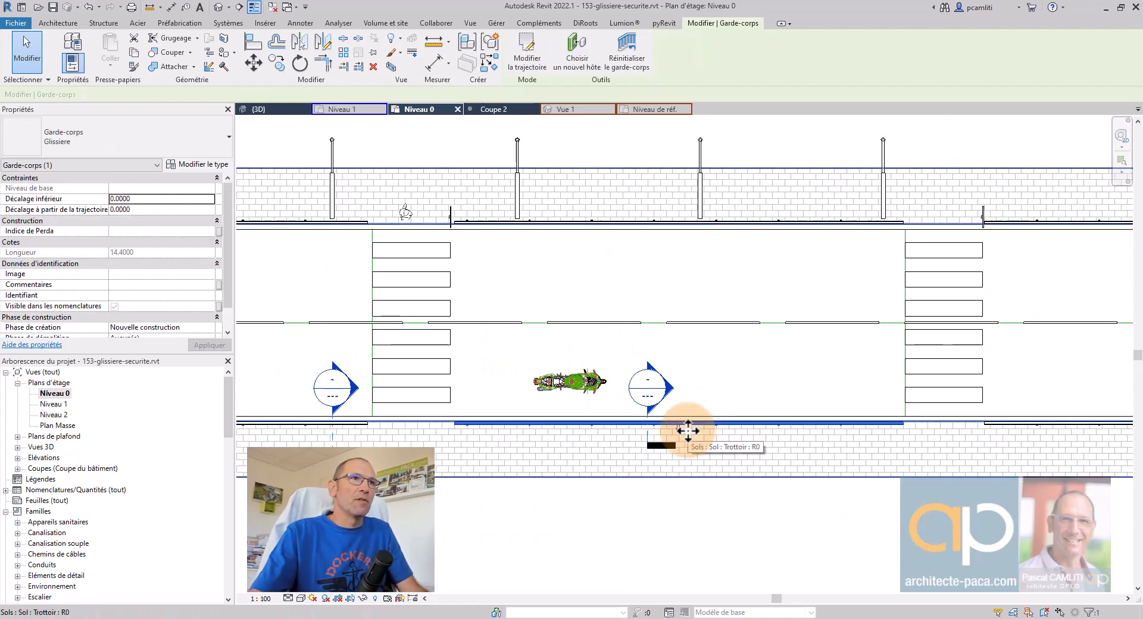
{"action": "left_click", "coordinate": [279, 107]}
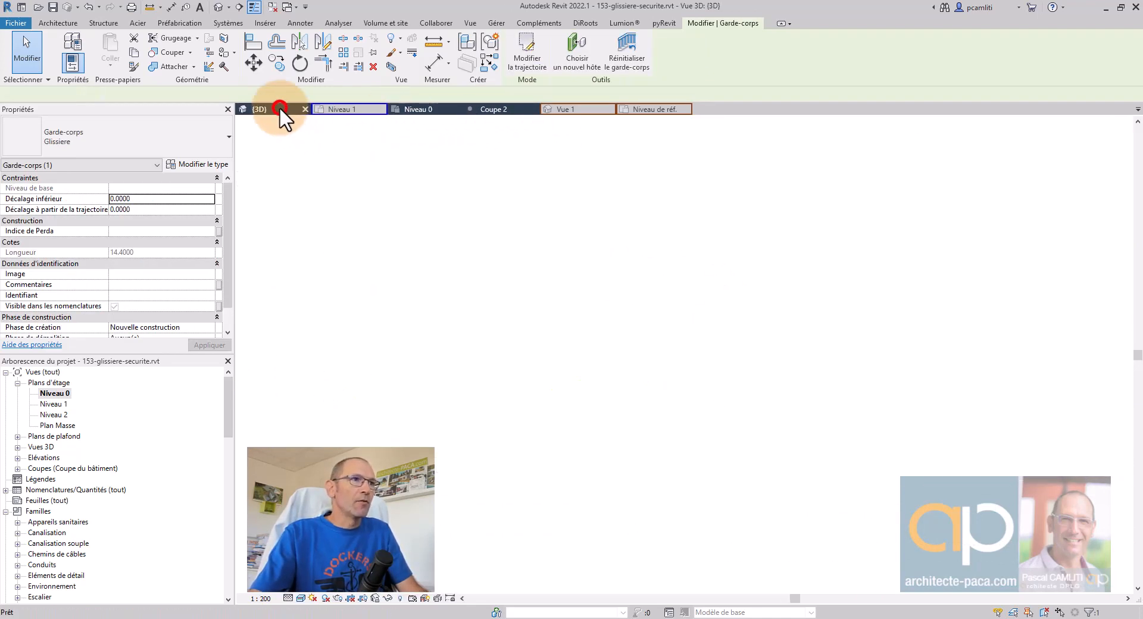
Step: Examine the selected guardrail beside the motorcycle up close in the 3D view and clear the selection
{"action": "scroll", "coordinate": [642, 411], "scroll_direction": "up", "scroll_amount": 5}
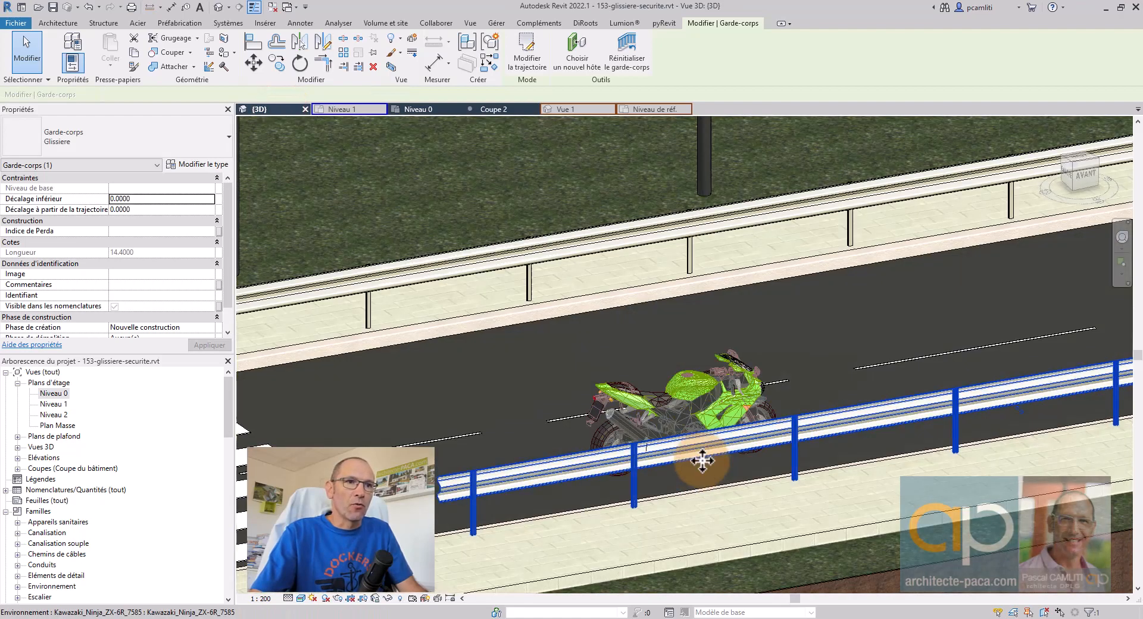
{"action": "scroll", "coordinate": [649, 470], "scroll_direction": "up", "scroll_amount": 4}
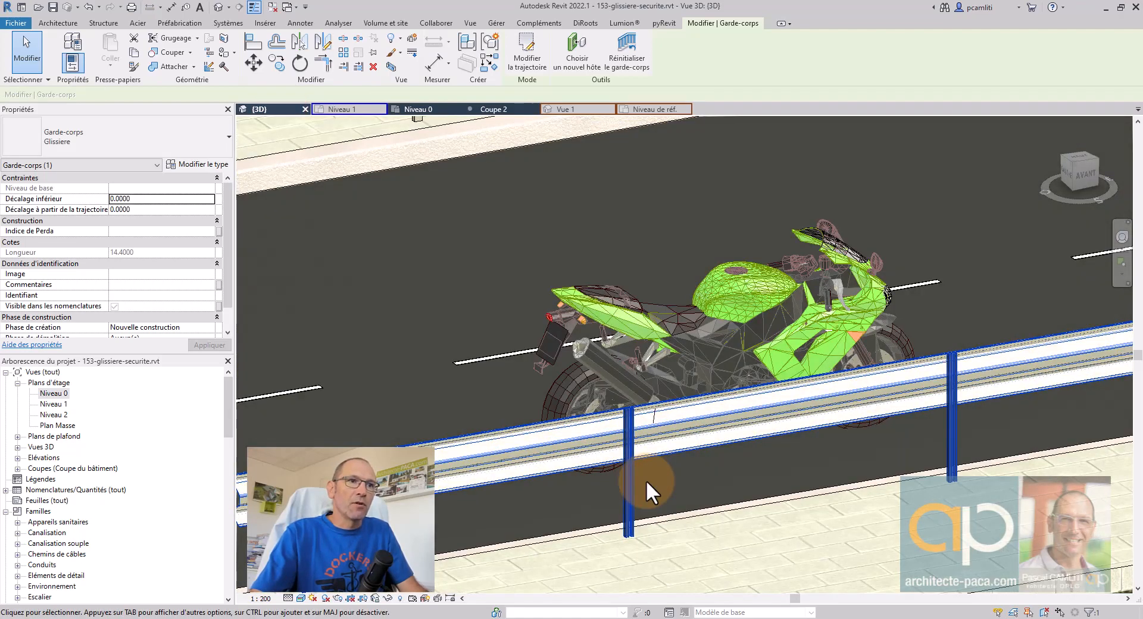
{"action": "scroll", "coordinate": [645, 479], "scroll_direction": "down", "scroll_amount": 5}
{"action": "key", "text": "Escape"}
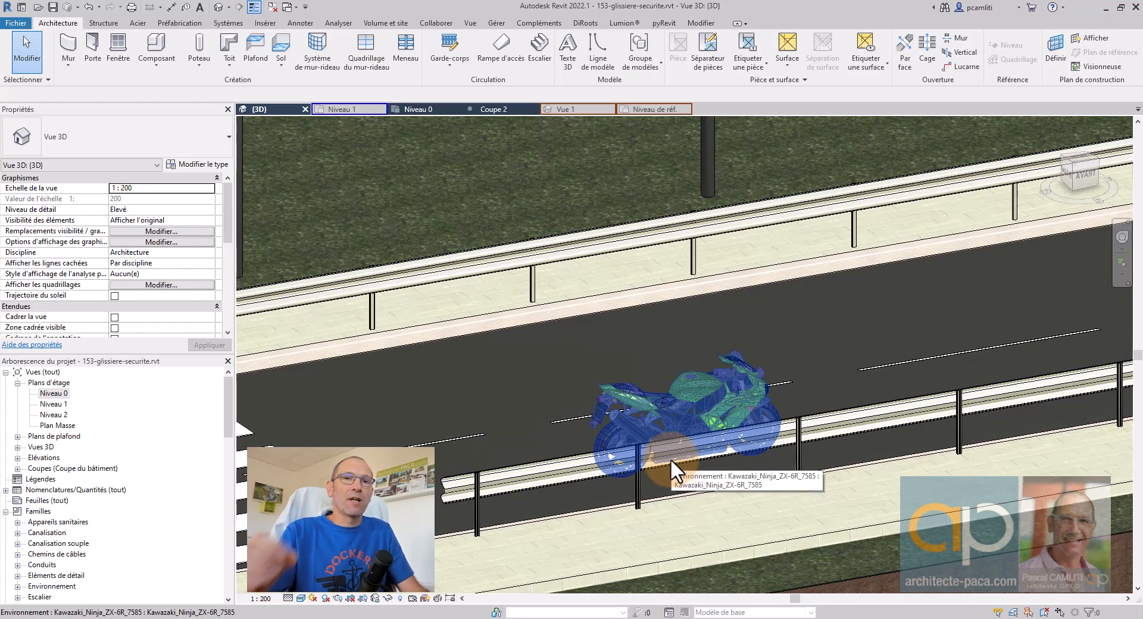
Step: In the glissiere family's Niveau 1 view, move the 4-roll-guardrail_04.jpg raster image down until its profile lines up with the drawn one
{"action": "left_click", "coordinate": [366, 109]}
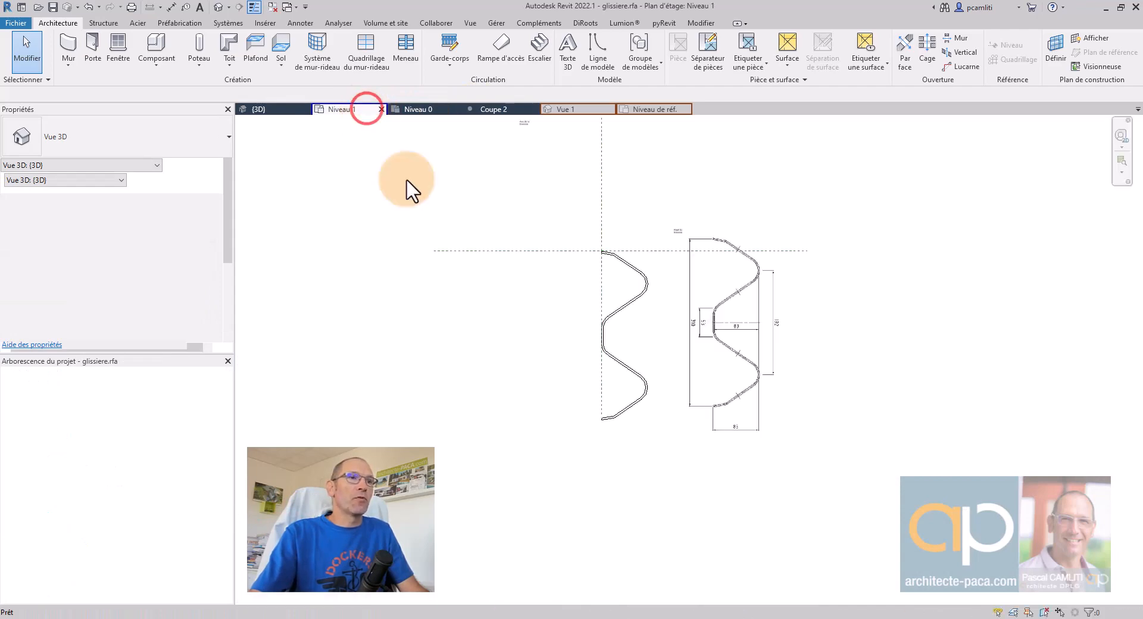
{"action": "left_click", "coordinate": [681, 200]}
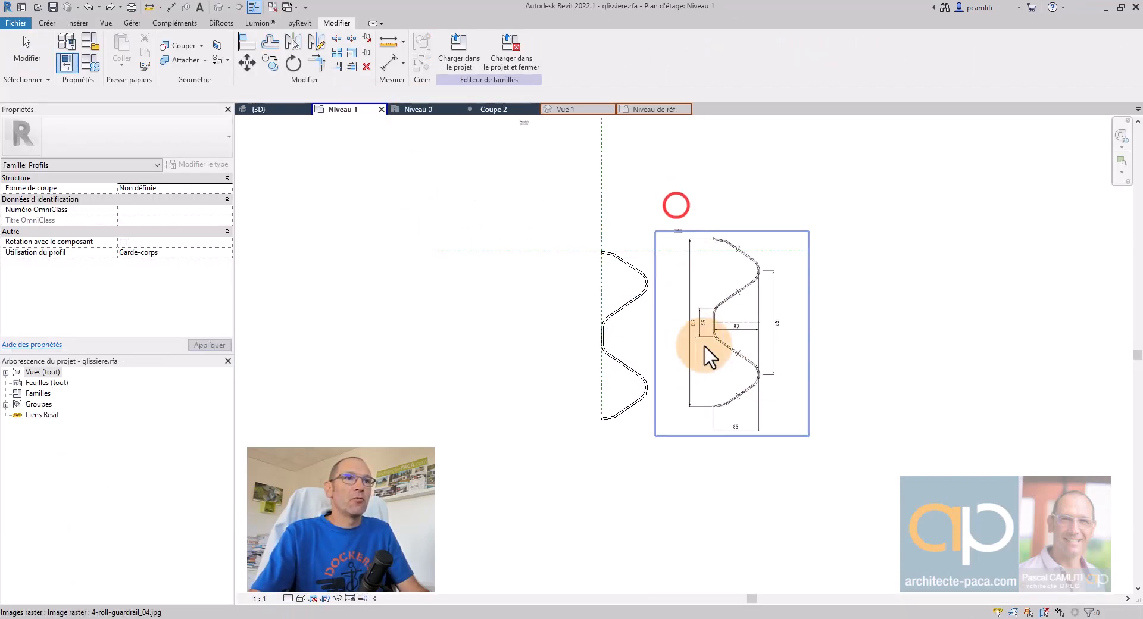
{"action": "scroll", "coordinate": [748, 320], "scroll_direction": "up", "scroll_amount": 2}
{"action": "scroll", "coordinate": [738, 315], "scroll_direction": "up", "scroll_amount": 2}
{"action": "left_click", "coordinate": [731, 307]}
{"action": "scroll", "coordinate": [725, 295], "scroll_direction": "down", "scroll_amount": 1}
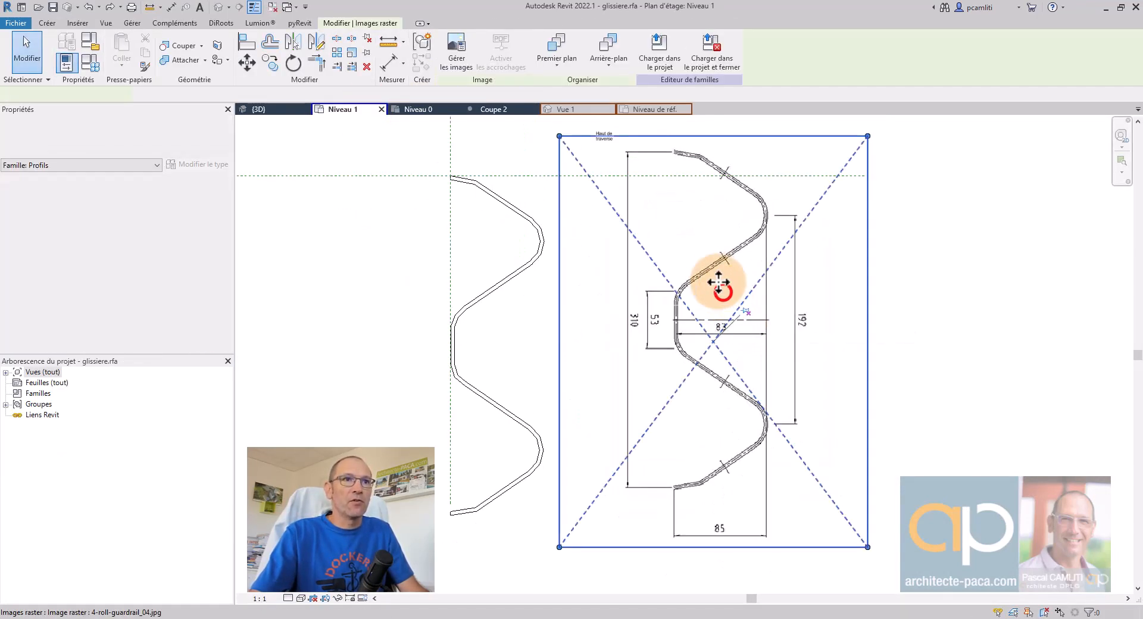
{"action": "left_click_drag", "start_coordinate": [719, 275], "coordinate": [727, 306]}
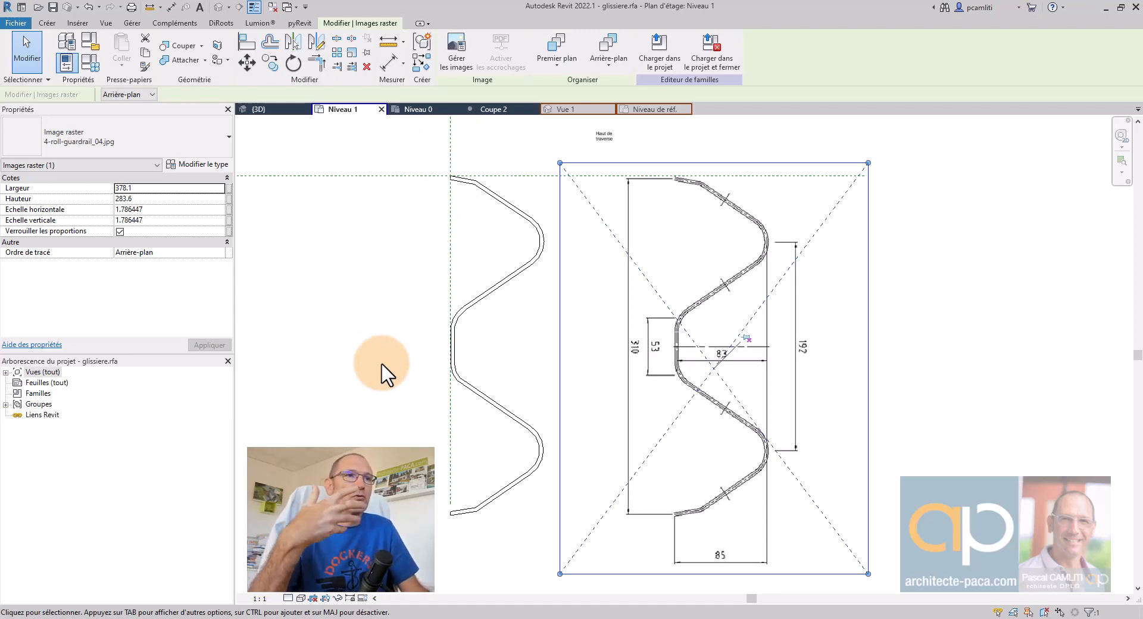
{"action": "left_click", "coordinate": [357, 357]}
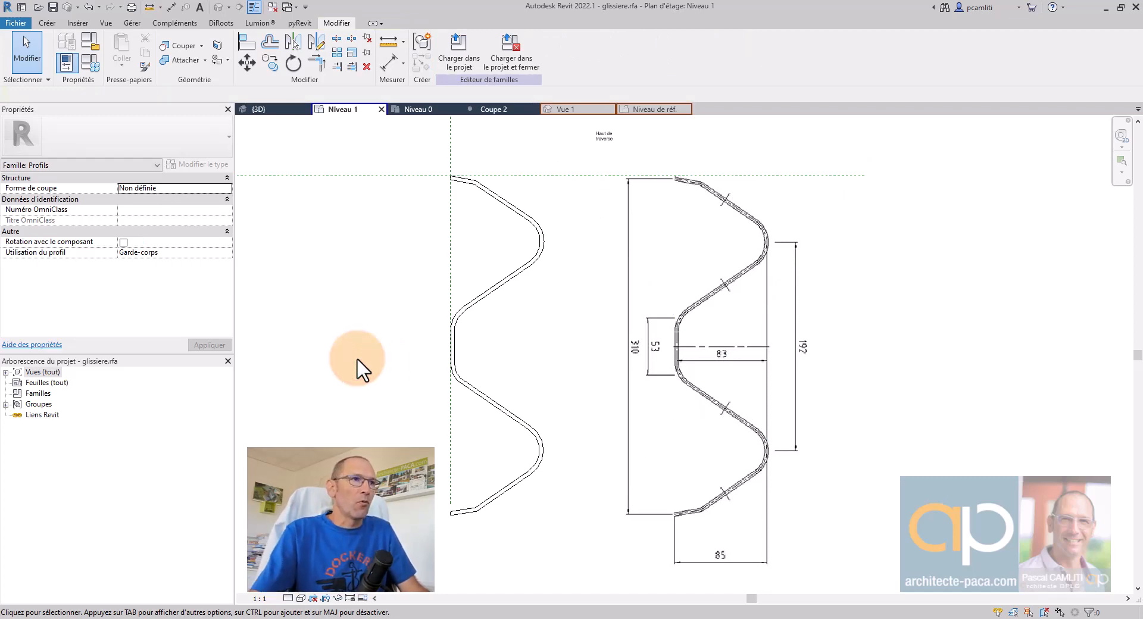
{"action": "scroll", "coordinate": [481, 205], "scroll_direction": "down", "scroll_amount": 3}
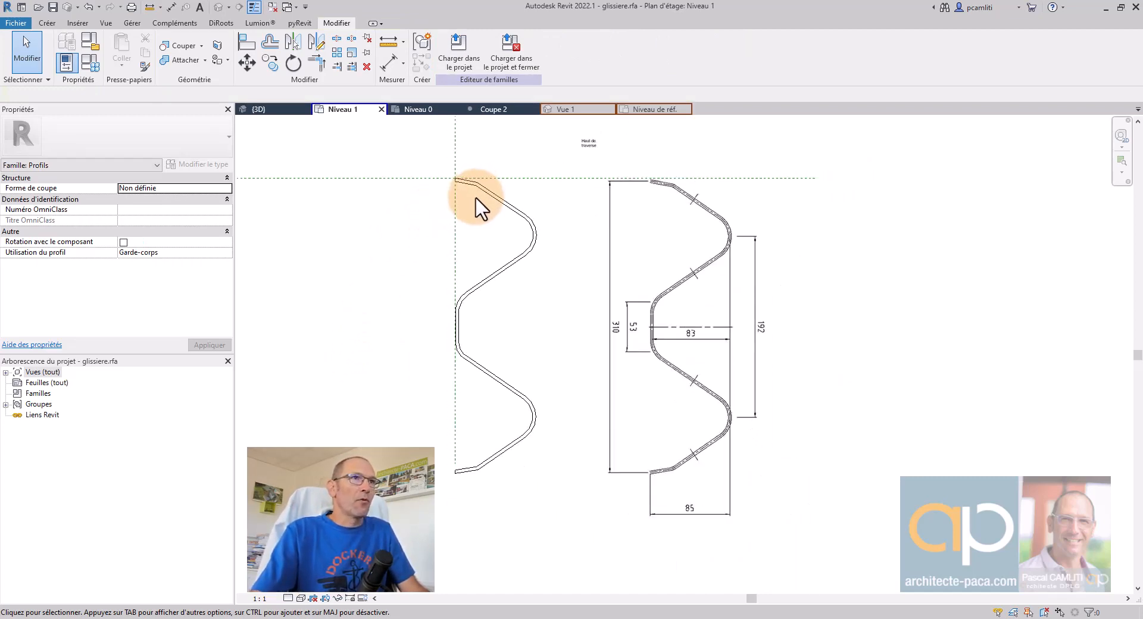
{"action": "middle_click_drag", "start_coordinate": [479, 221], "coordinate": [579, 278]}
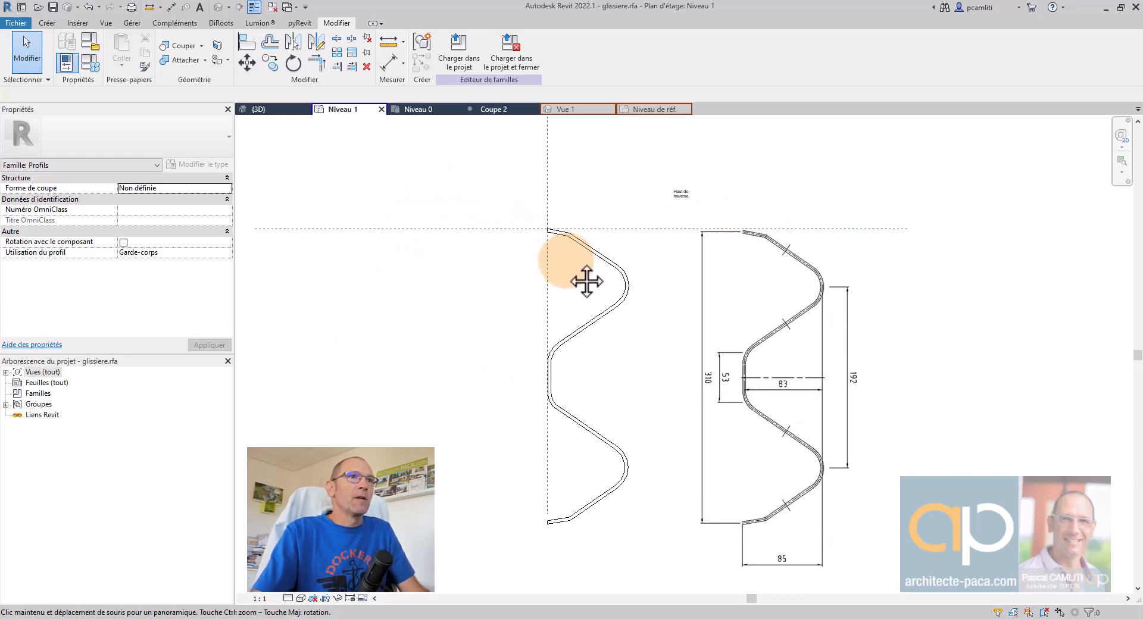
{"action": "scroll", "coordinate": [571, 274], "scroll_direction": "up", "scroll_amount": 1}
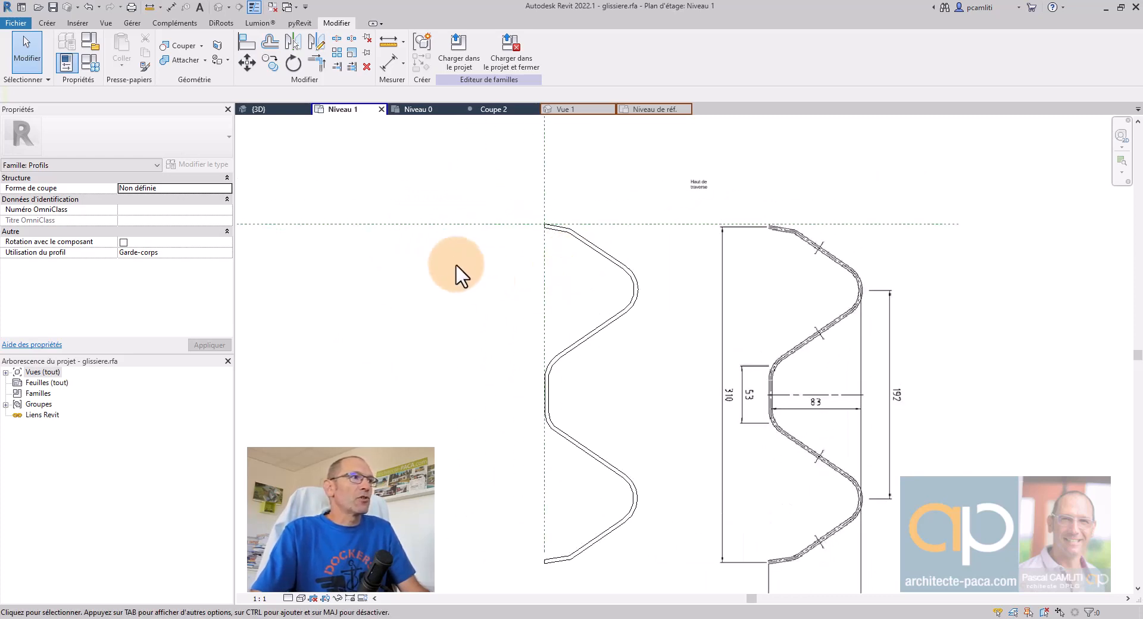
Step: In the Niveau 0 plan, create a straight Type Bateau railing about 3.9 m long in the lane above the motorcycle
{"action": "left_click", "coordinate": [425, 110]}
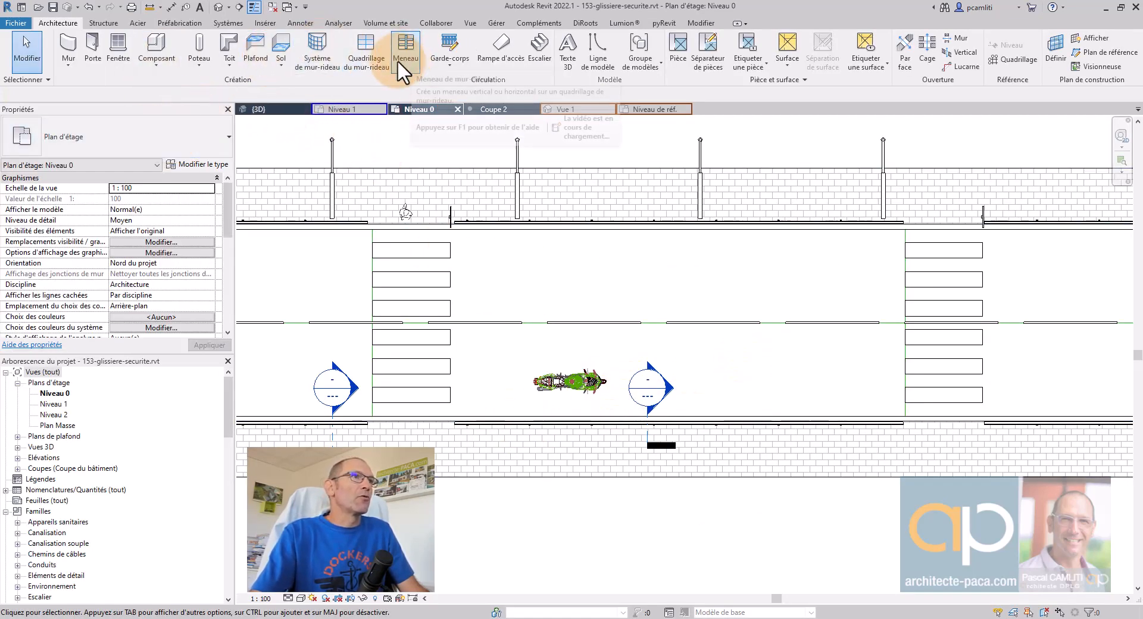
{"action": "left_click", "coordinate": [451, 46]}
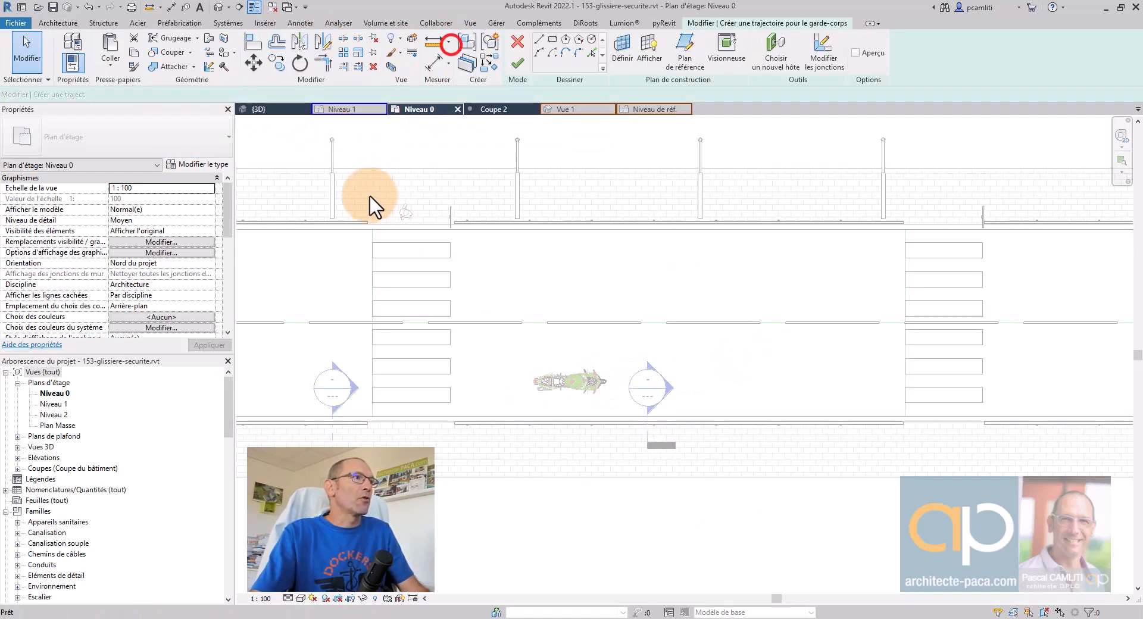
{"action": "left_click", "coordinate": [163, 143]}
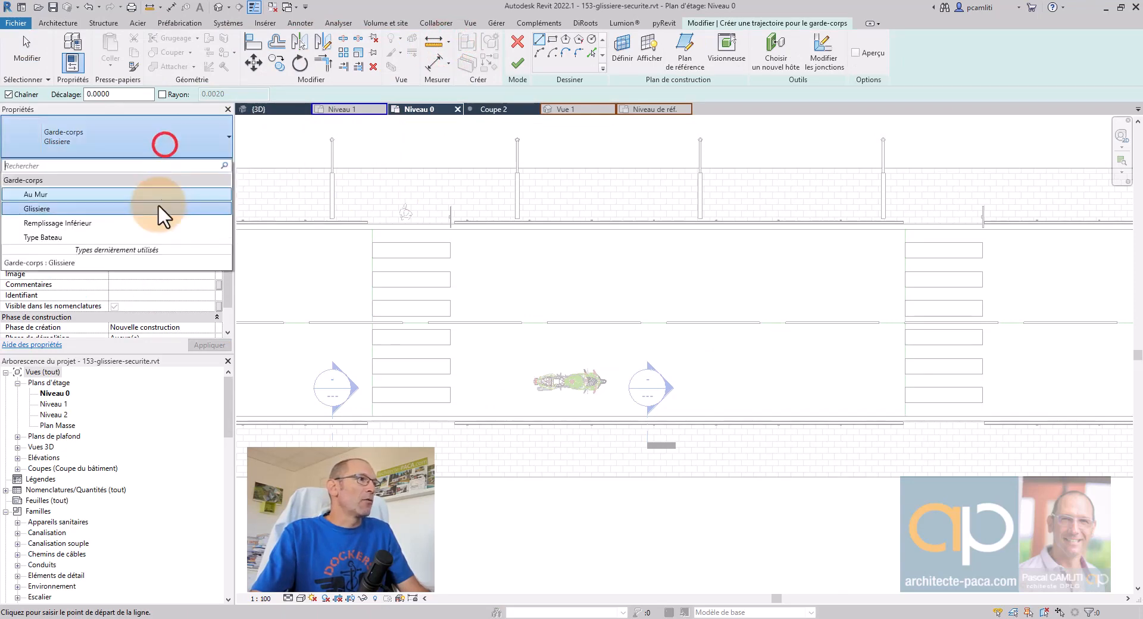
{"action": "left_click", "coordinate": [132, 237]}
{"action": "left_click", "coordinate": [559, 292]}
{"action": "left_click", "coordinate": [679, 292]}
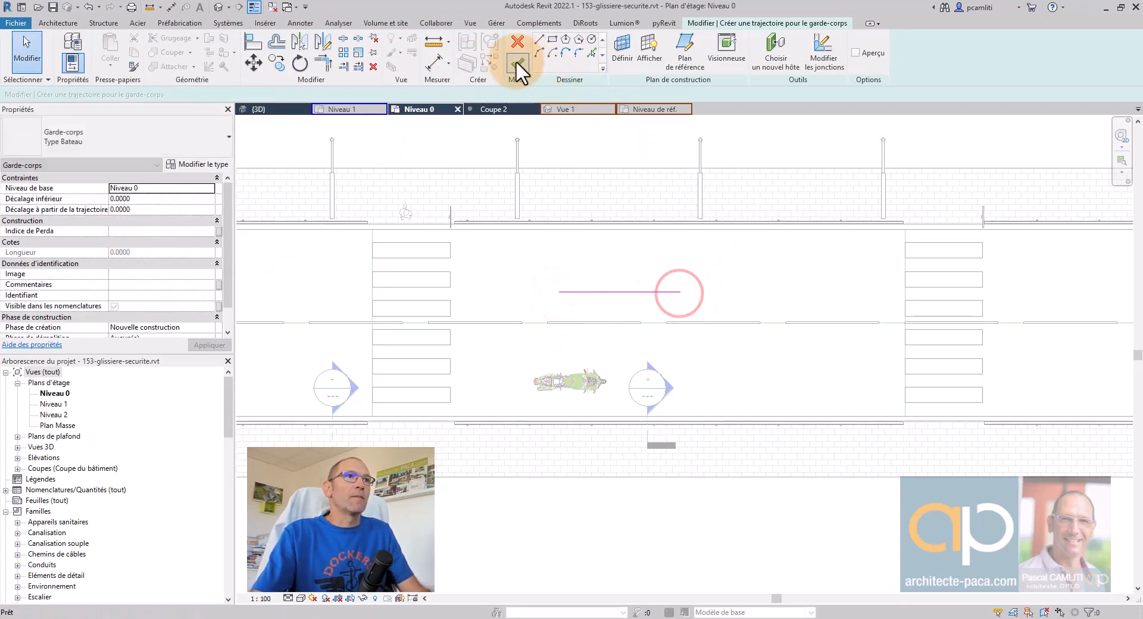
{"action": "left_click", "coordinate": [517, 62]}
Step: Inspect the new Type Bateau railing in the plan, show it in the 3D view and select it there
{"action": "left_click", "coordinate": [646, 292]}
{"action": "scroll", "coordinate": [646, 292], "scroll_direction": "up", "scroll_amount": 1}
{"action": "scroll", "coordinate": [646, 291], "scroll_direction": "up", "scroll_amount": 3}
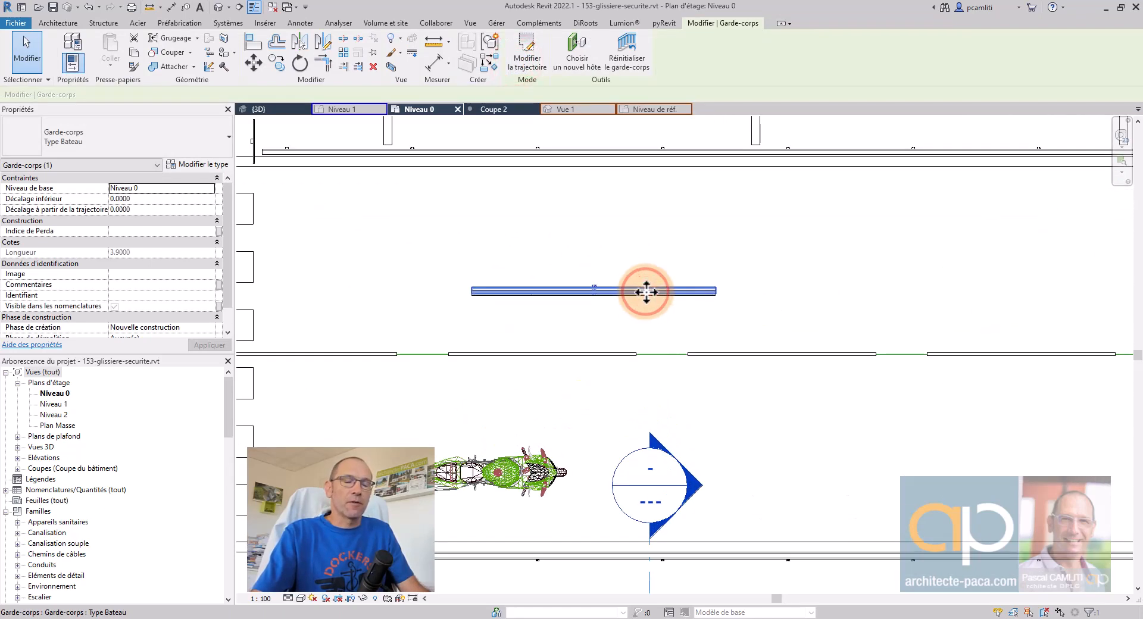
{"action": "key", "text": "3"}
{"action": "key", "text": "d"}
{"action": "scroll", "coordinate": [660, 316], "scroll_direction": "up", "scroll_amount": 1}
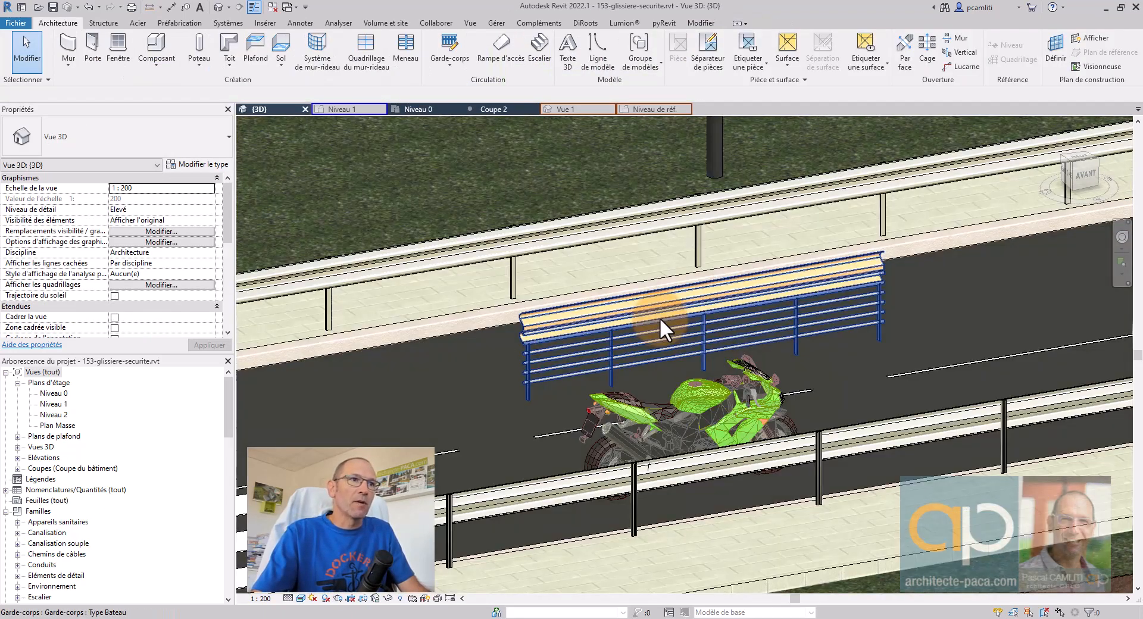
{"action": "left_click", "coordinate": [660, 317]}
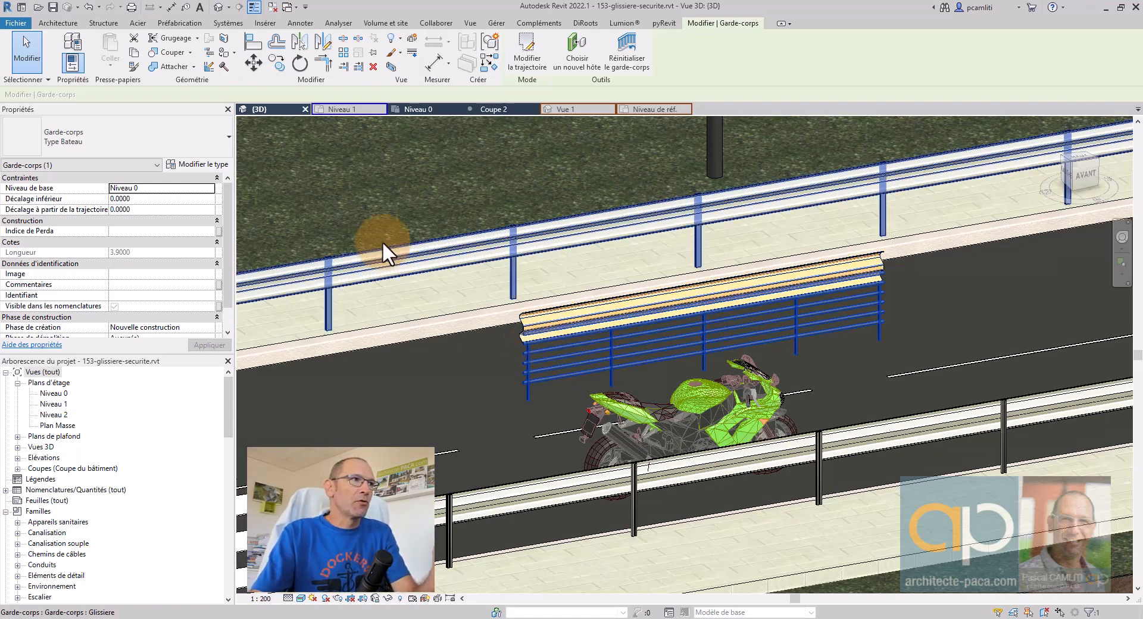
Step: Open the Type Bateau type properties and review its non-continuous rail structure without changing it
{"action": "left_click", "coordinate": [218, 163]}
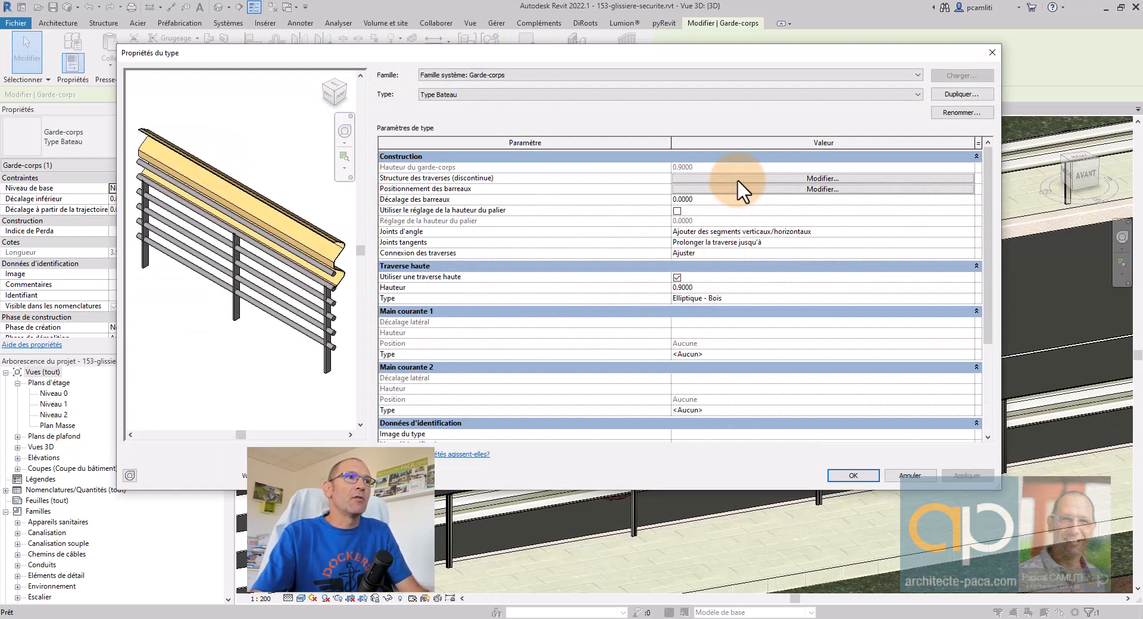
{"action": "left_click", "coordinate": [739, 178]}
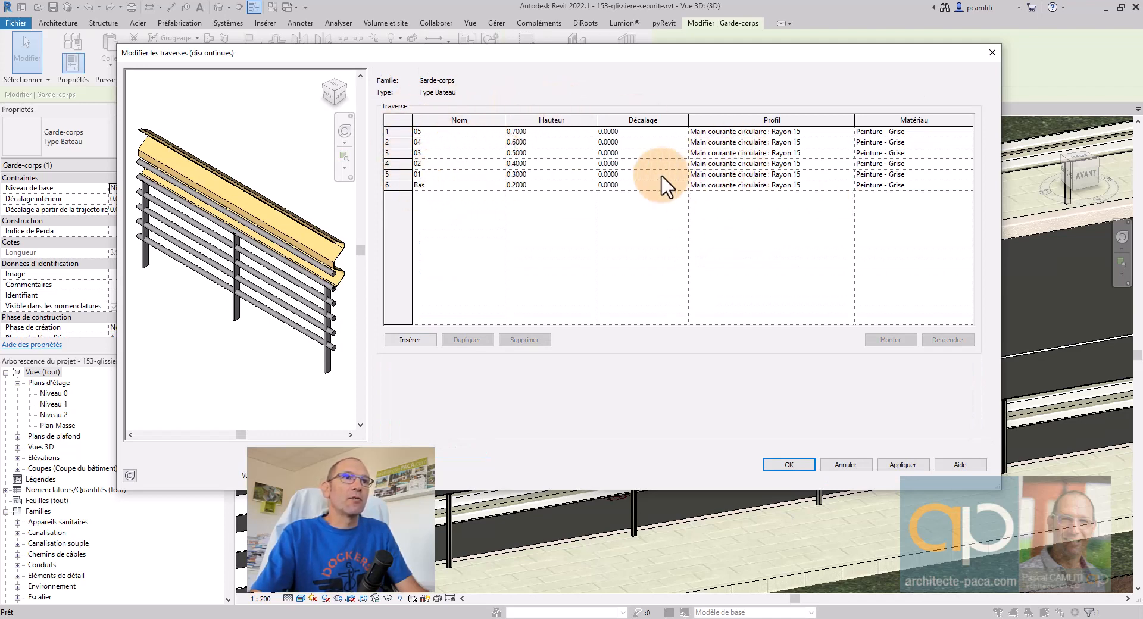
{"action": "left_click", "coordinate": [848, 466]}
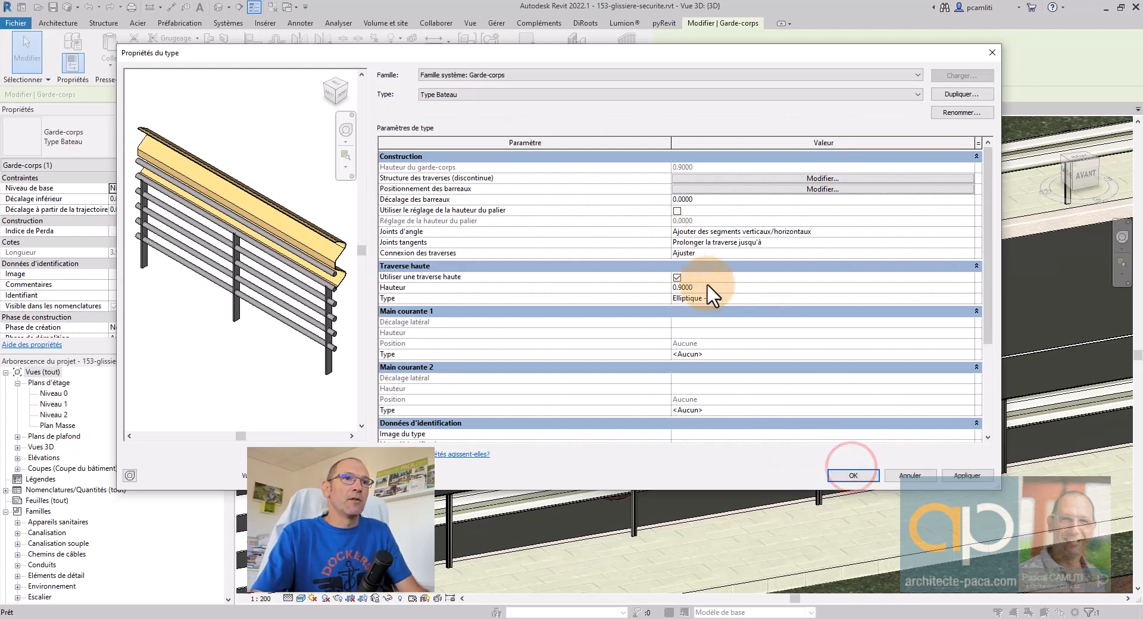
Step: Turn off the top rail for the Type Bateau railing type and apply the change
{"action": "left_click", "coordinate": [677, 276]}
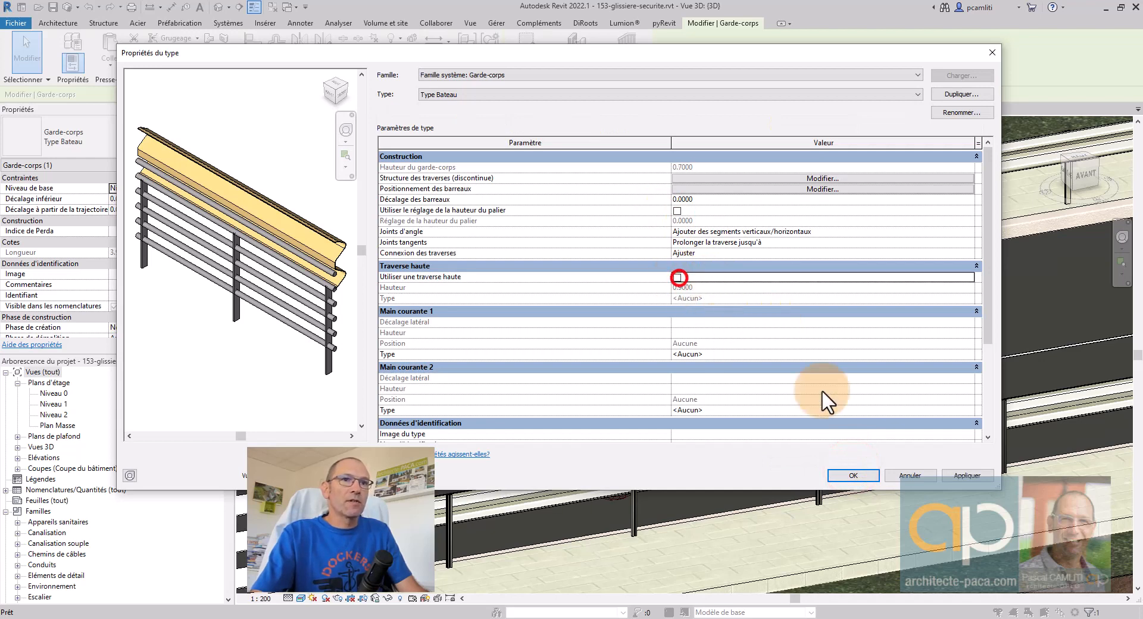
{"action": "left_click", "coordinate": [966, 475]}
{"action": "left_click", "coordinate": [606, 315]}
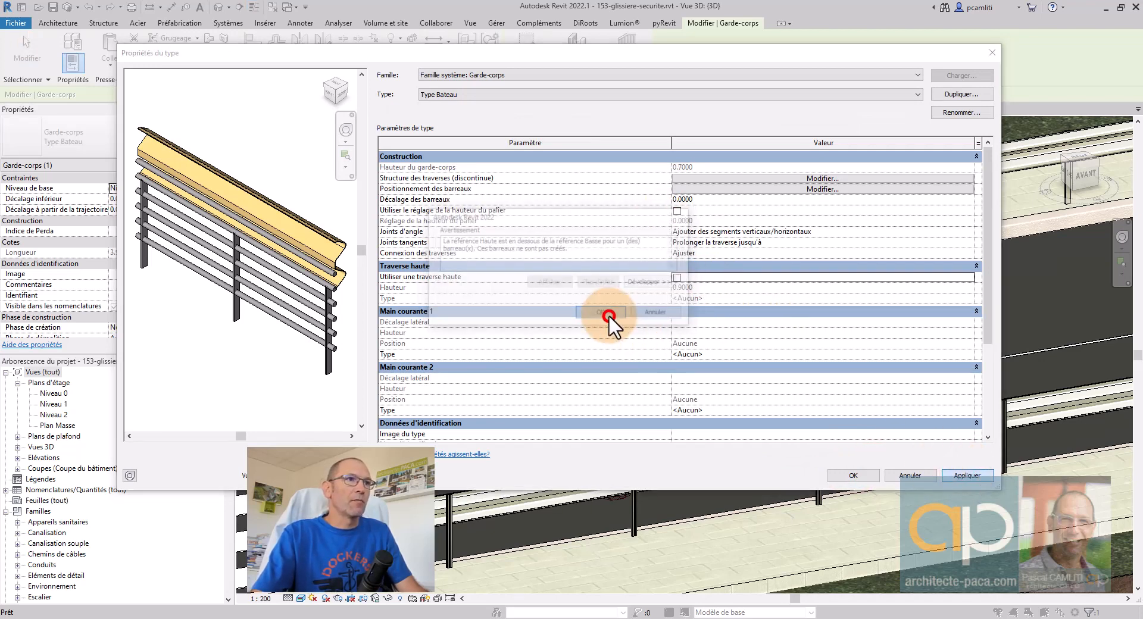
{"action": "left_click", "coordinate": [607, 316]}
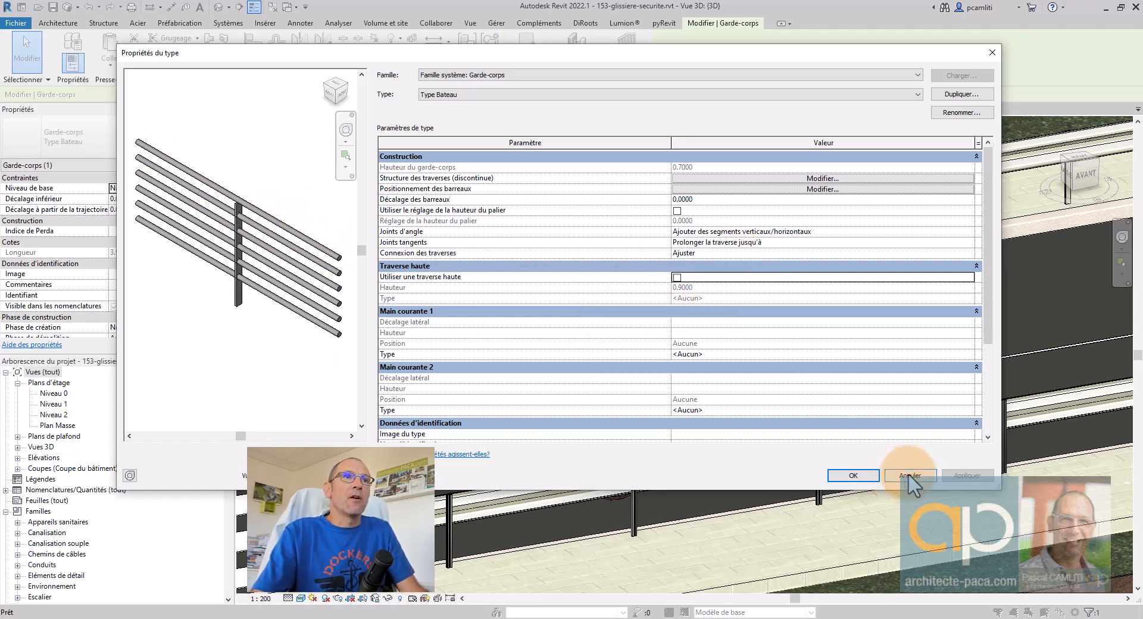
Step: Review the profiles assigned to the non-continuous rails of Type Bateau and close the type properties
{"action": "left_click", "coordinate": [794, 180]}
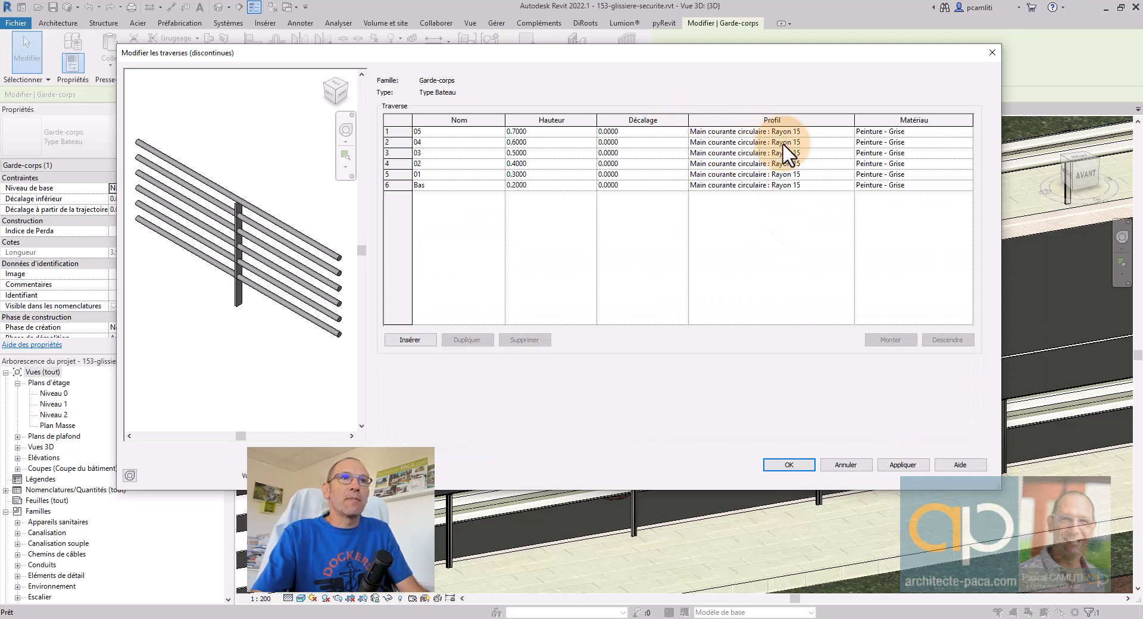
{"action": "left_click", "coordinate": [860, 465]}
{"action": "left_click", "coordinate": [609, 312]}
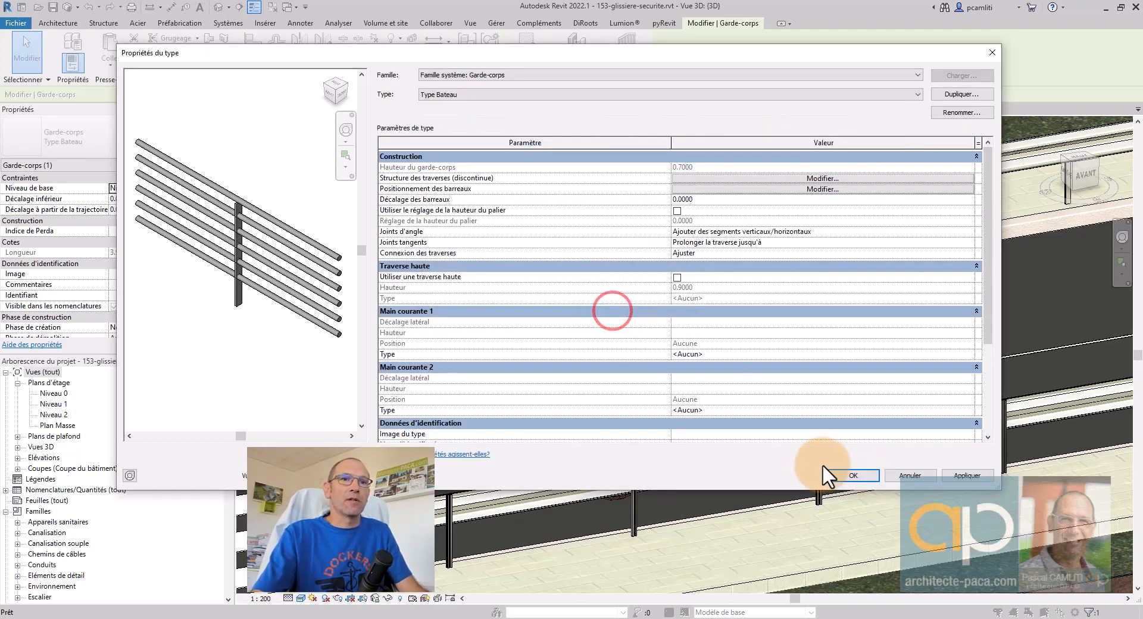
{"action": "left_click", "coordinate": [896, 472]}
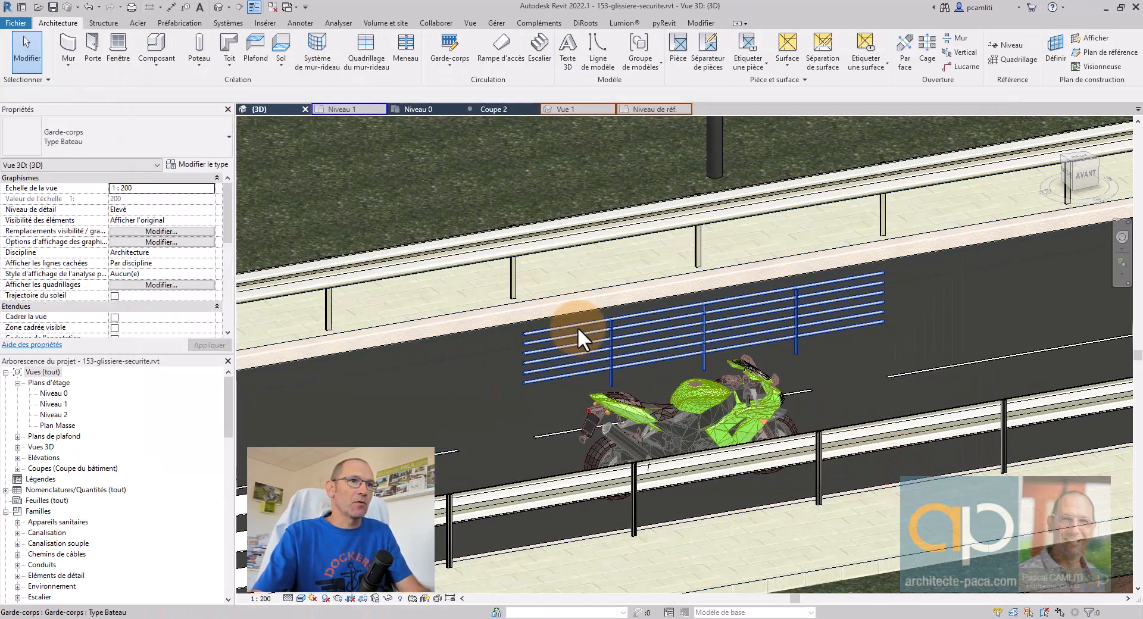
Step: Delete the Type Bateau railing standing on the road behind the motorcycle
{"action": "left_click", "coordinate": [577, 327]}
{"action": "key", "text": "Delete"}
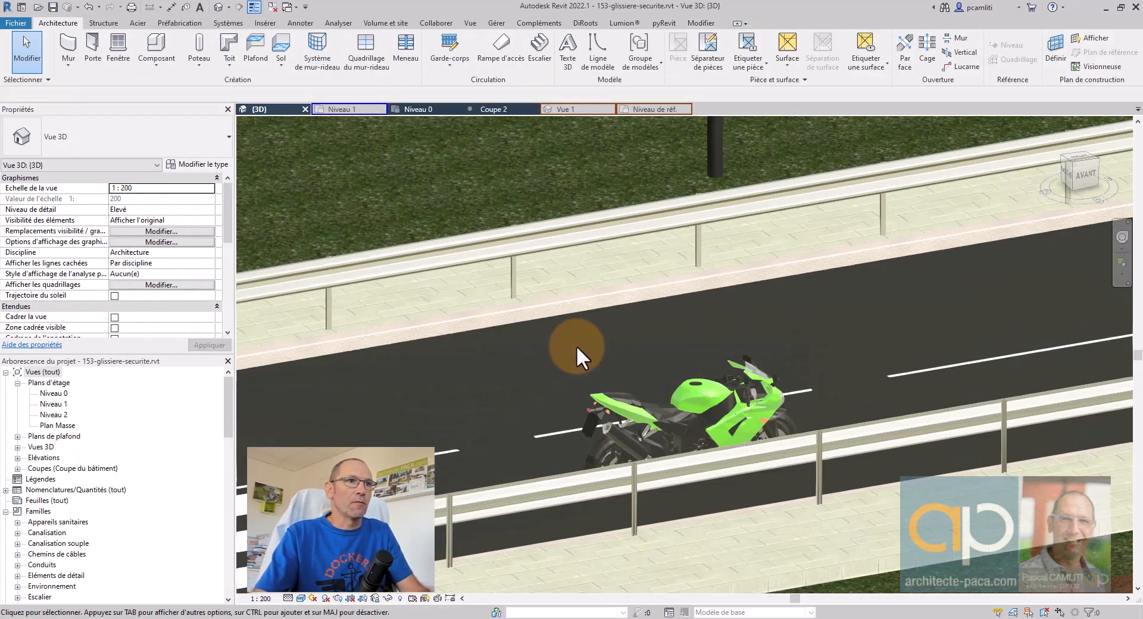
{"action": "scroll", "coordinate": [576, 345], "scroll_direction": "down", "scroll_amount": 1}
{"action": "middle_click_drag", "start_coordinate": [576, 345], "coordinate": [605, 358]}
Step: Search the project browser for "main courante" and close the search at the first match
{"action": "right_click", "coordinate": [156, 421]}
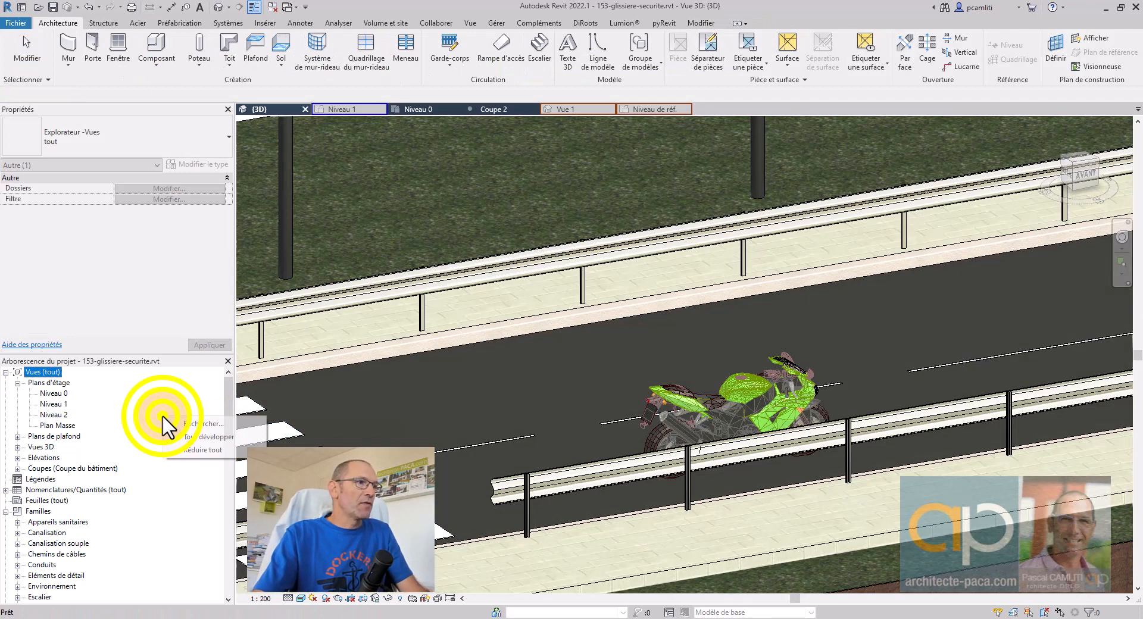
{"action": "left_click", "coordinate": [204, 419]}
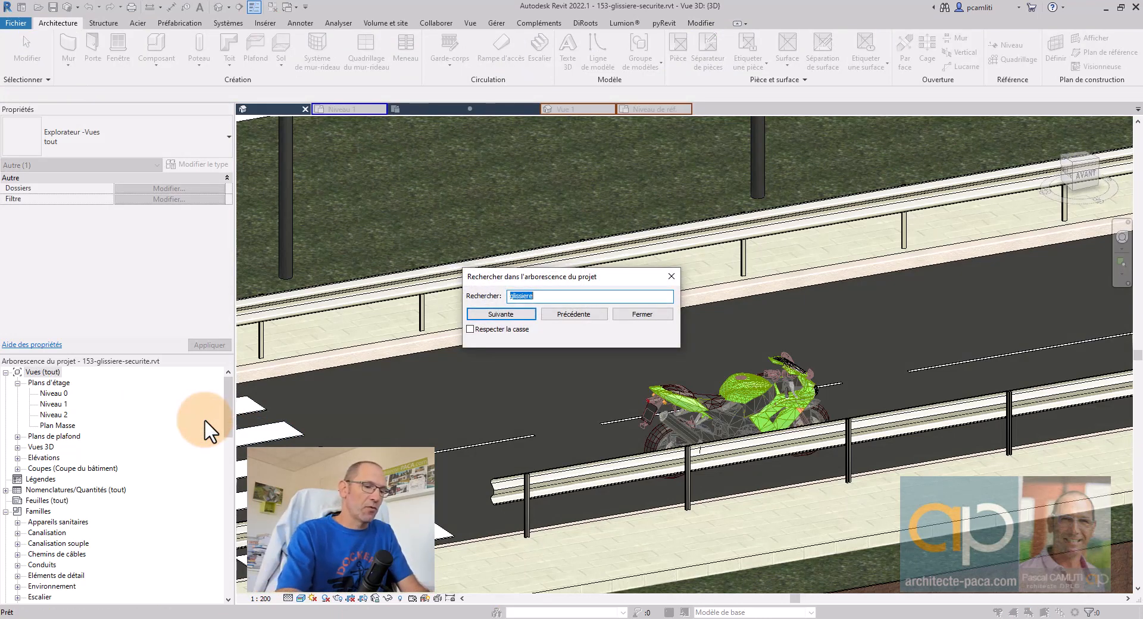
{"action": "type", "text": "main courant"}
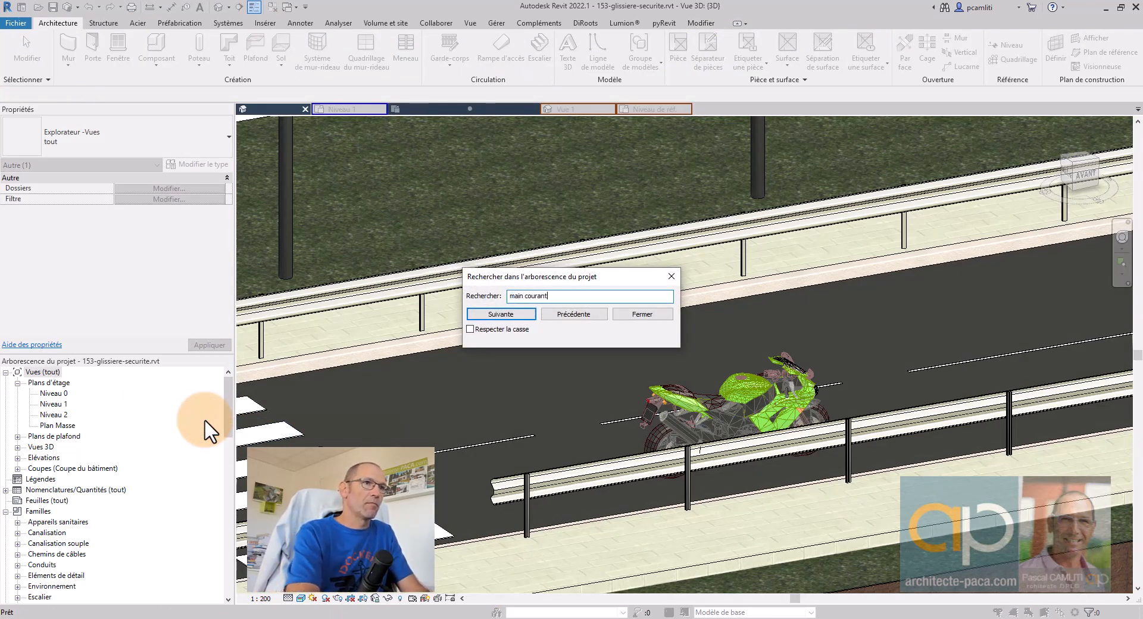
{"action": "type", "text": "e"}
{"action": "key", "text": "Return"}
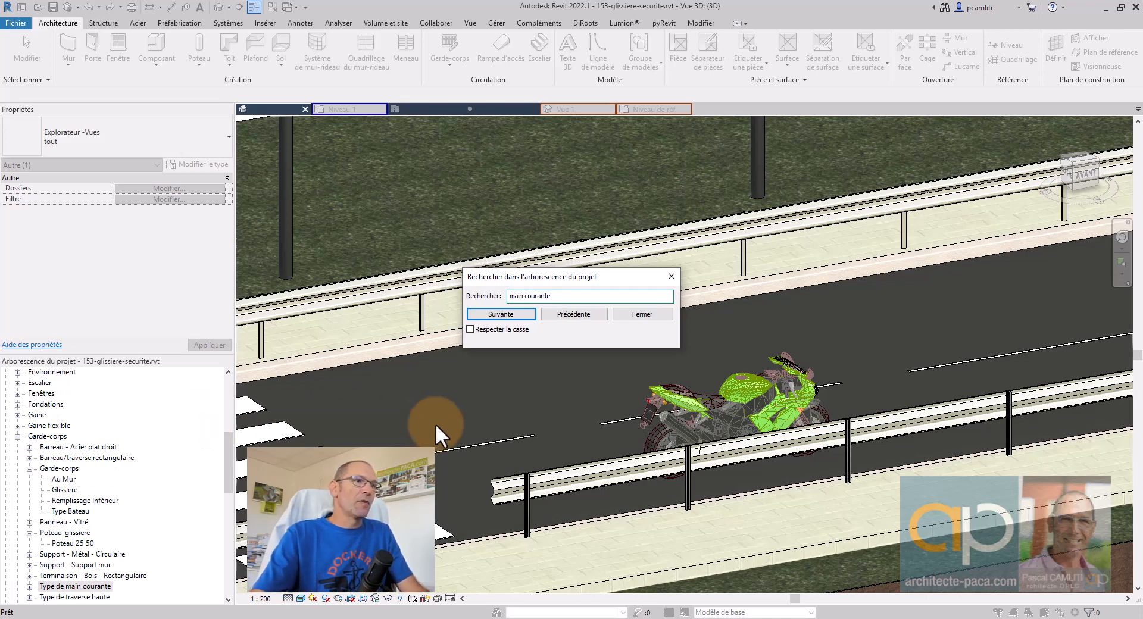
{"action": "left_click", "coordinate": [671, 276]}
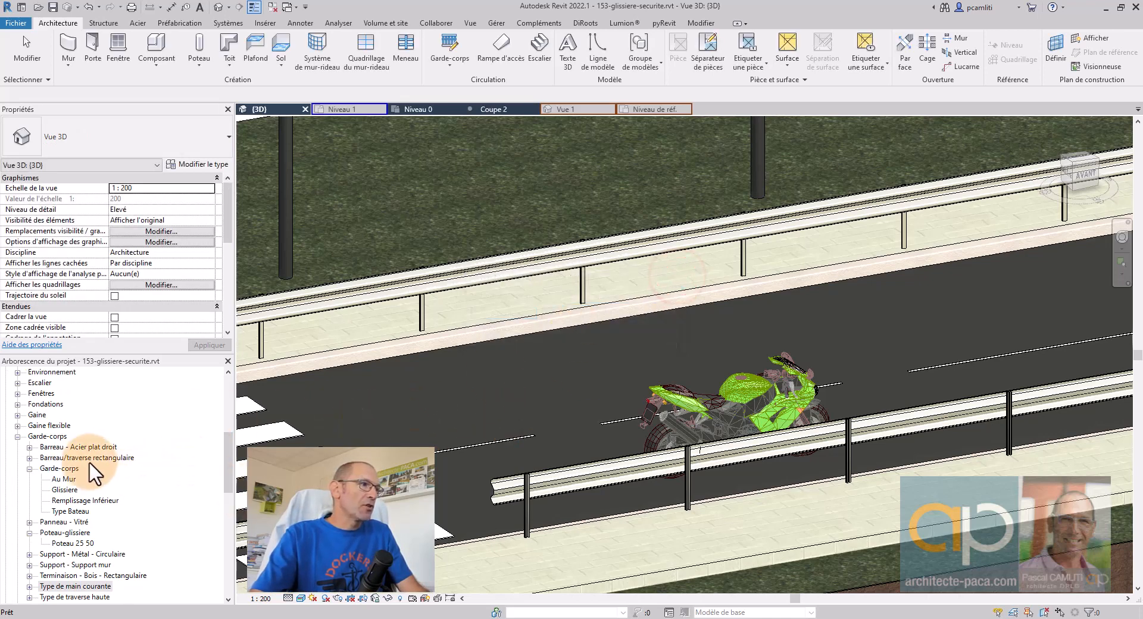
Step: Expand Type de main courante under the Garde-corps families to list its types
{"action": "left_click_drag", "start_coordinate": [231, 470], "coordinate": [230, 492]}
{"action": "left_click", "coordinate": [91, 489]}
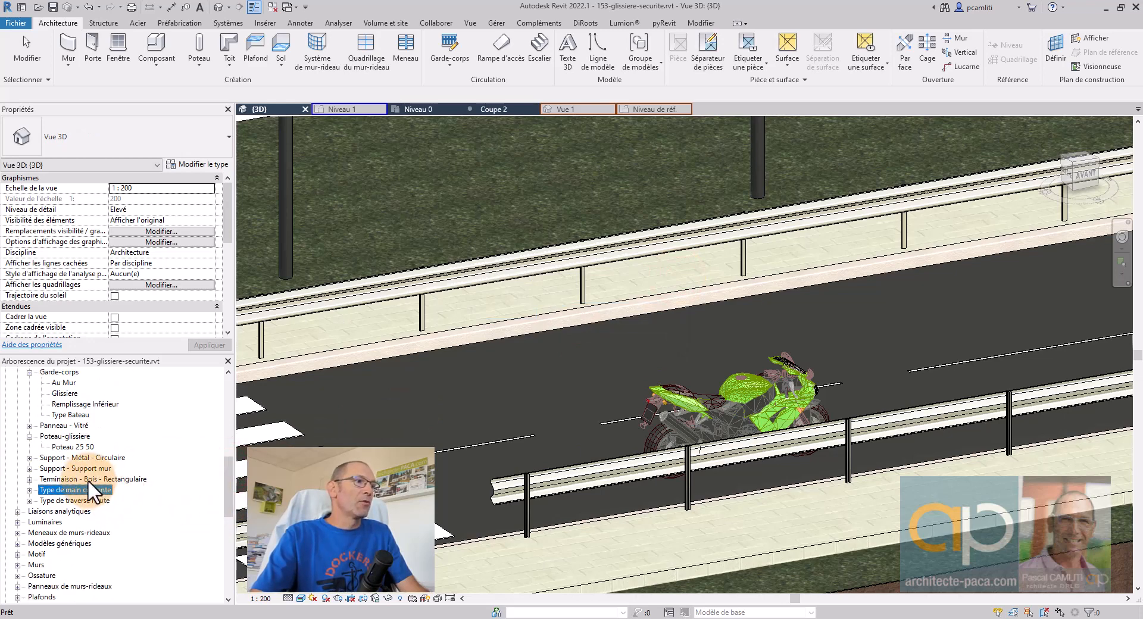
{"action": "left_click", "coordinate": [28, 490]}
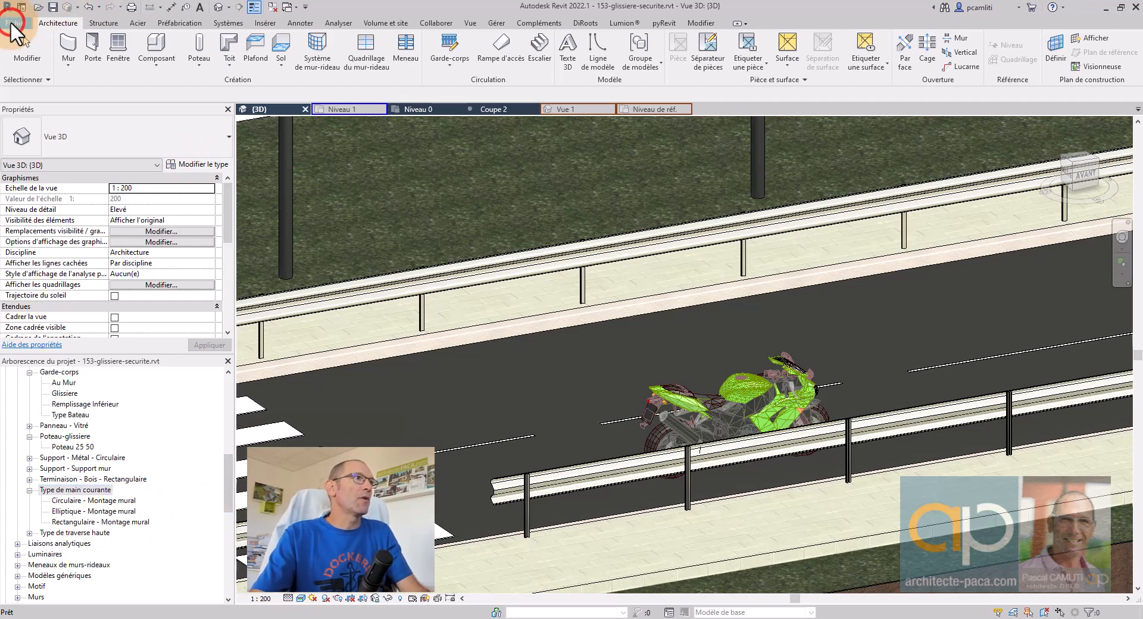
Step: Create a new family from the Profil métrique-Meneau.rft template and close it
{"action": "left_click", "coordinate": [12, 22]}
{"action": "left_click", "coordinate": [78, 69]}
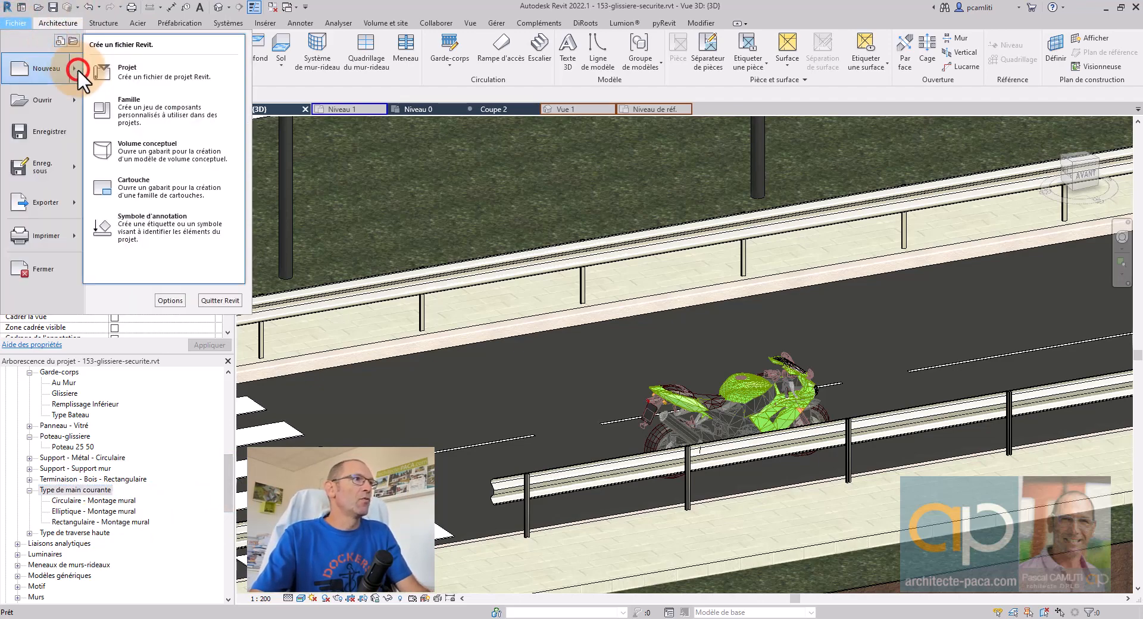
{"action": "left_click", "coordinate": [145, 101]}
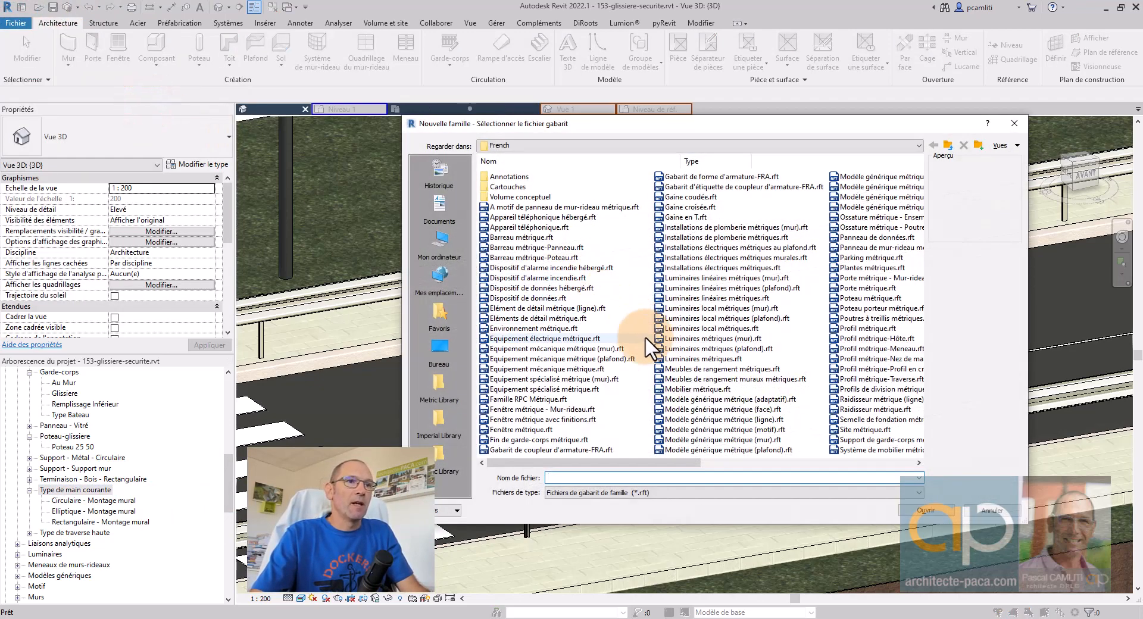
{"action": "left_click", "coordinate": [862, 330]}
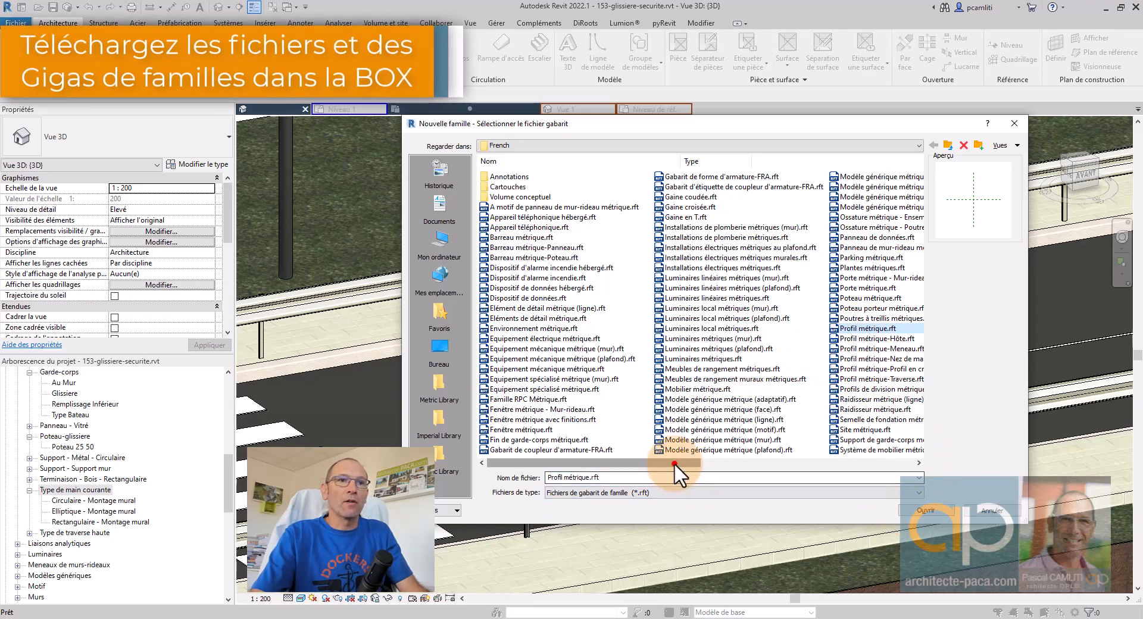
{"action": "left_click_drag", "start_coordinate": [674, 463], "coordinate": [740, 461]}
{"action": "left_click", "coordinate": [733, 349]}
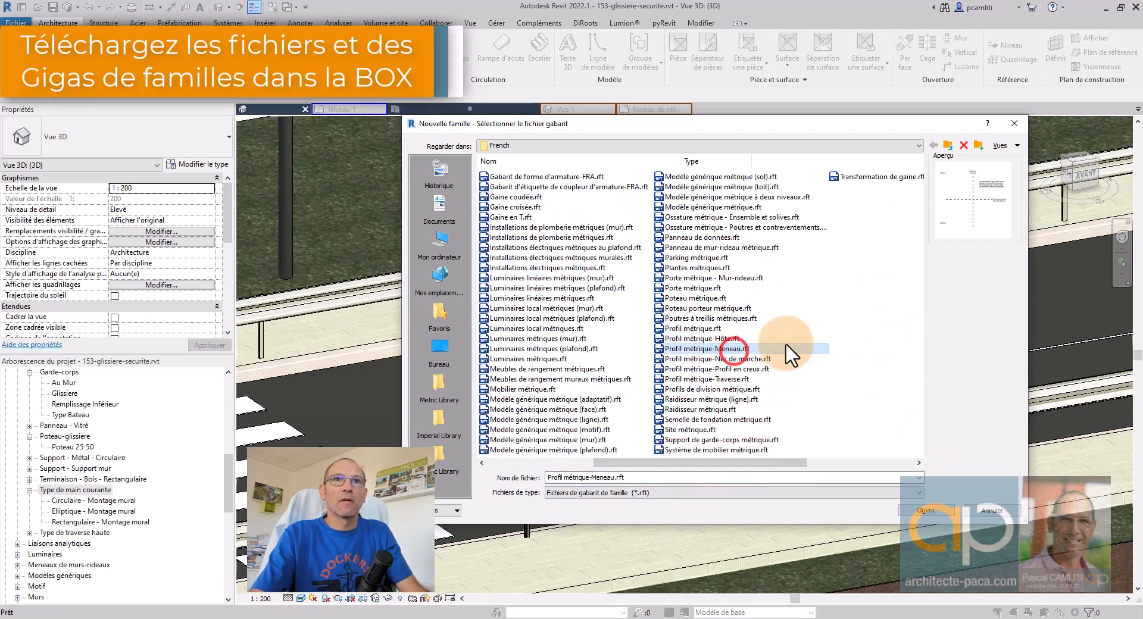
{"action": "left_click", "coordinate": [928, 511]}
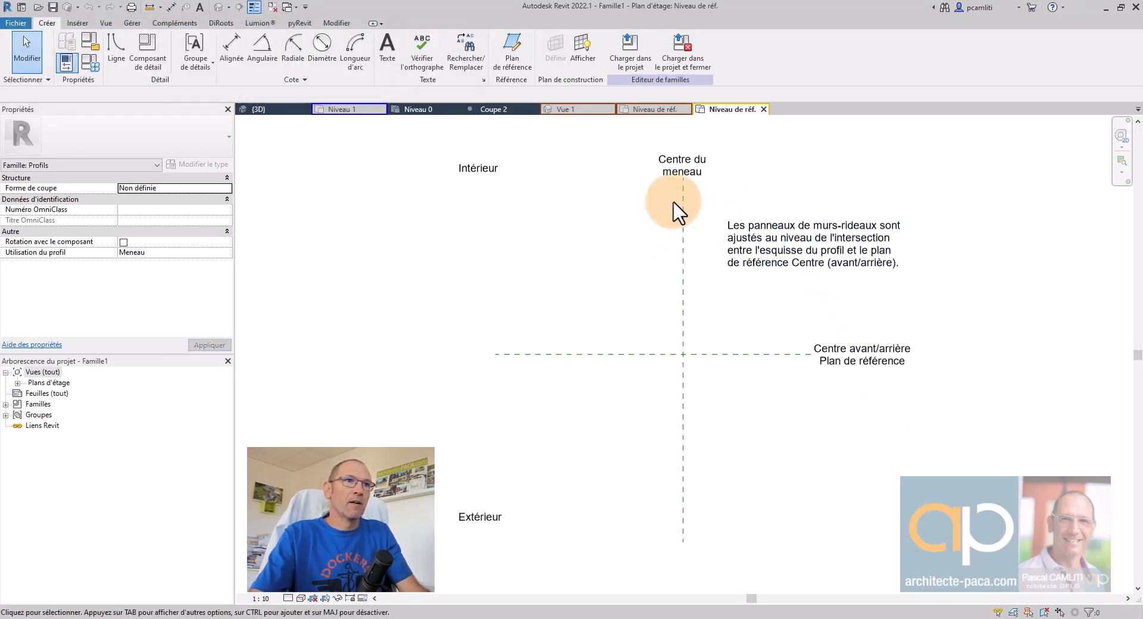
{"action": "left_click", "coordinate": [764, 109]}
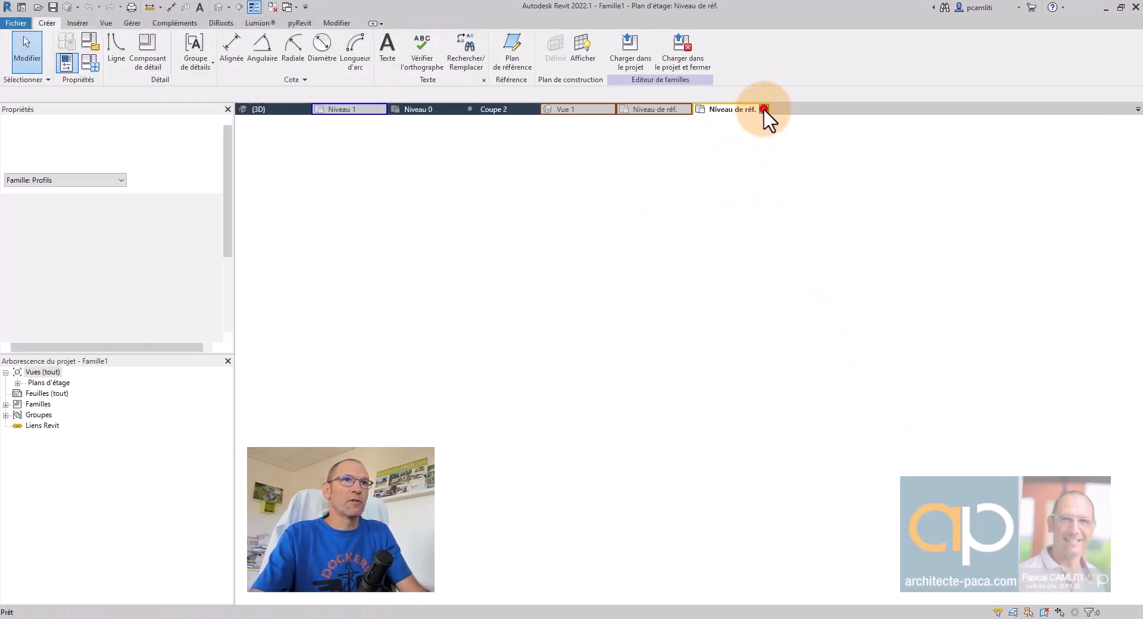
Step: Create a new profile family from the generic Profil métrique.rft template
{"action": "left_click", "coordinate": [23, 23]}
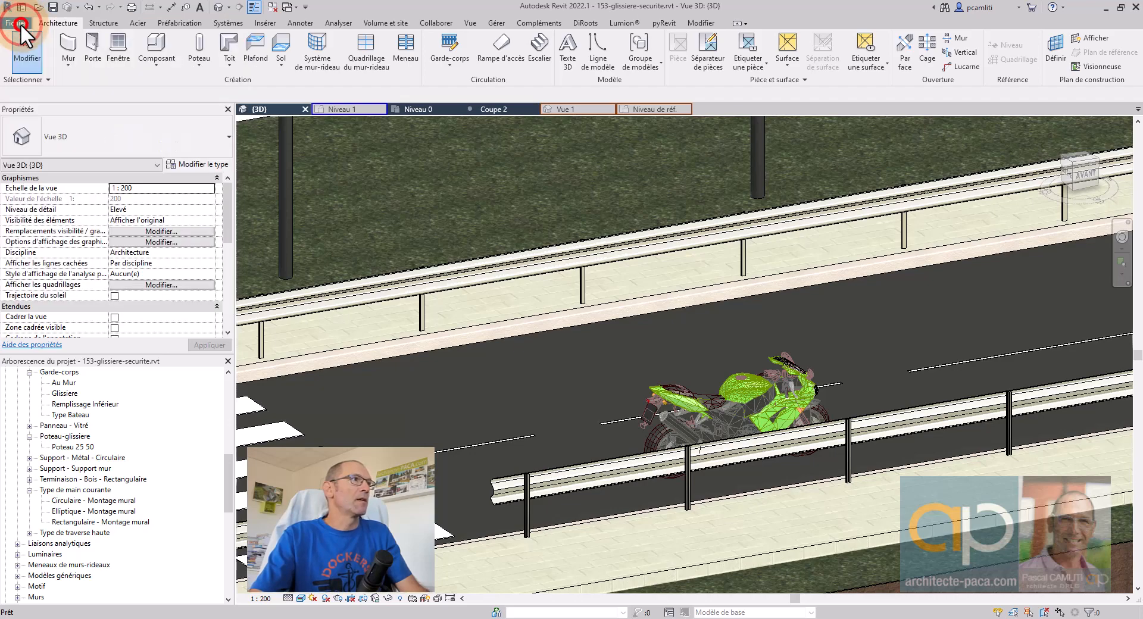
{"action": "mouse_move", "coordinate": [83, 66]}
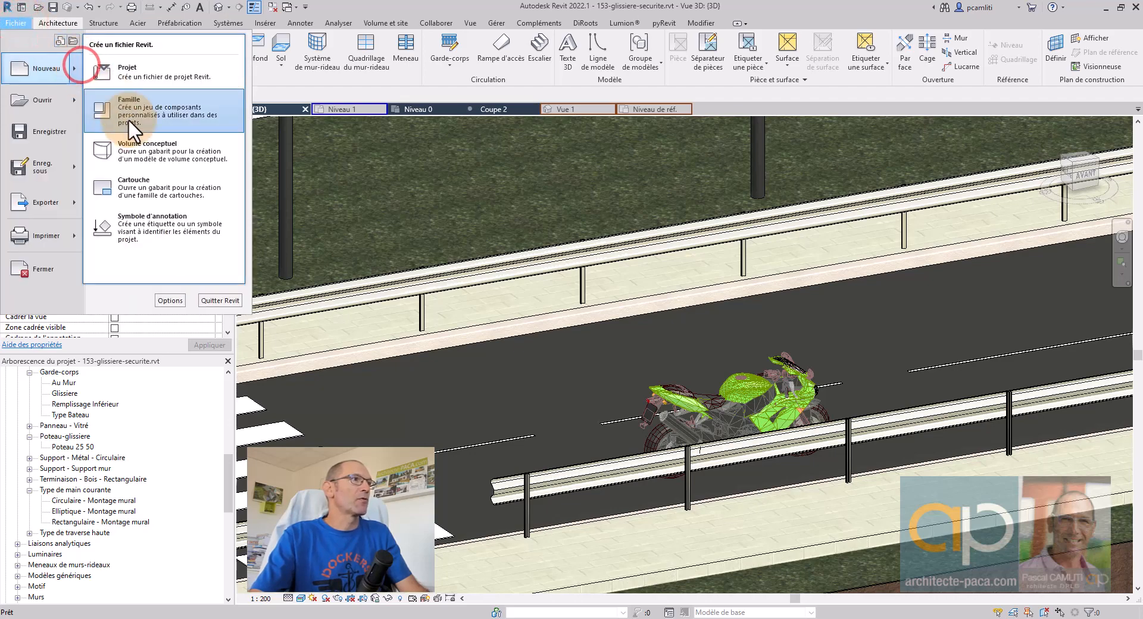
{"action": "left_click", "coordinate": [150, 109]}
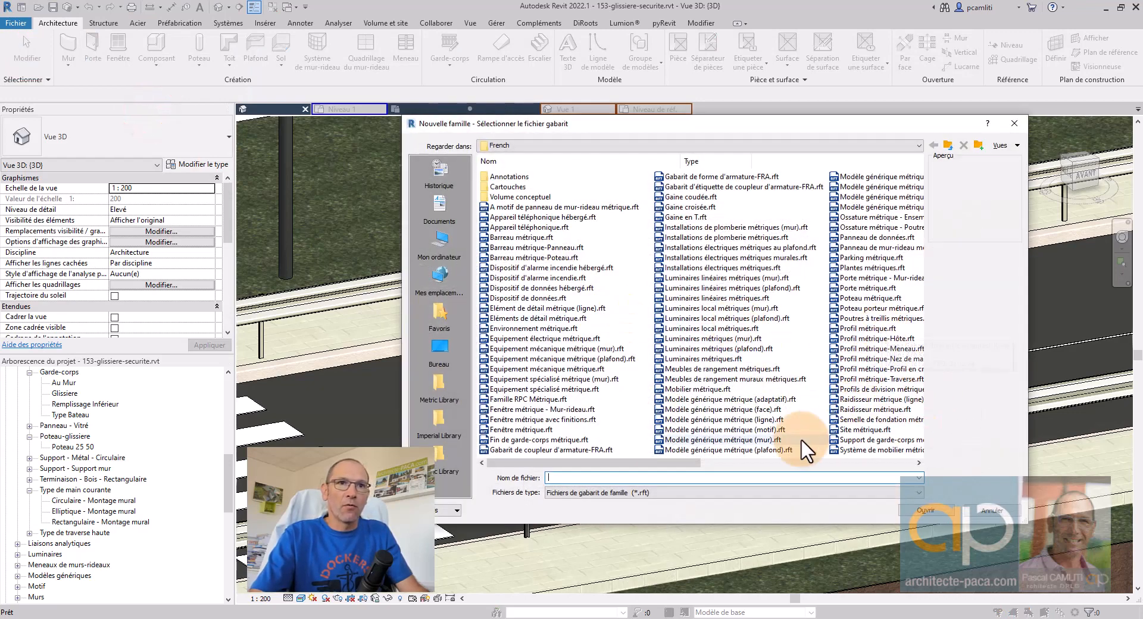
{"action": "left_click_drag", "start_coordinate": [664, 462], "coordinate": [735, 456]}
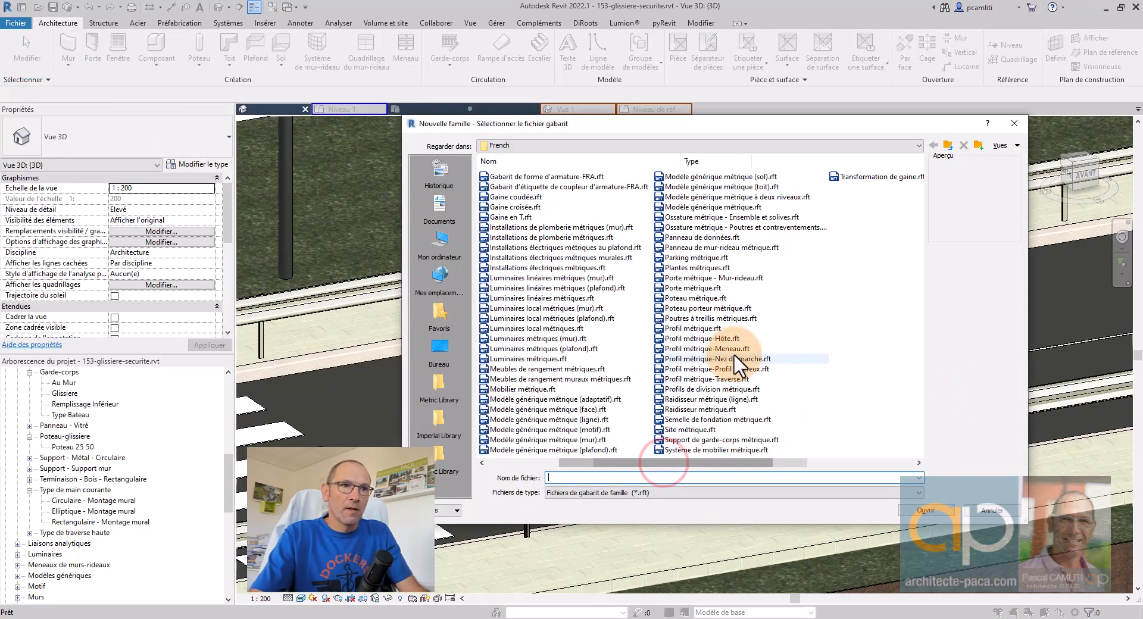
{"action": "left_click", "coordinate": [739, 379]}
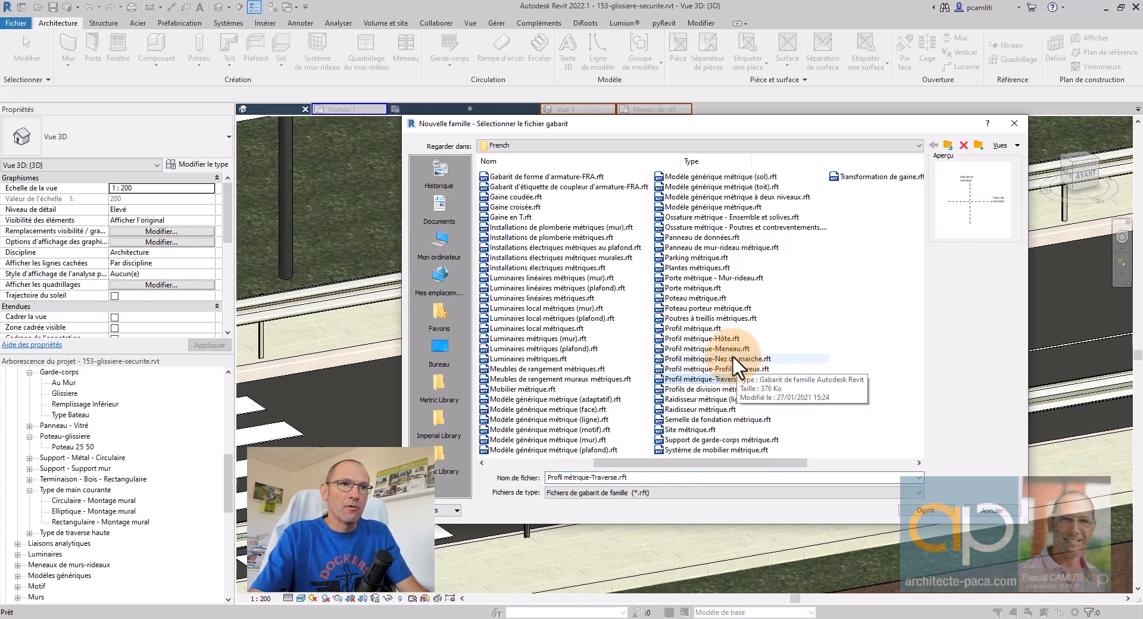
{"action": "left_click", "coordinate": [715, 329]}
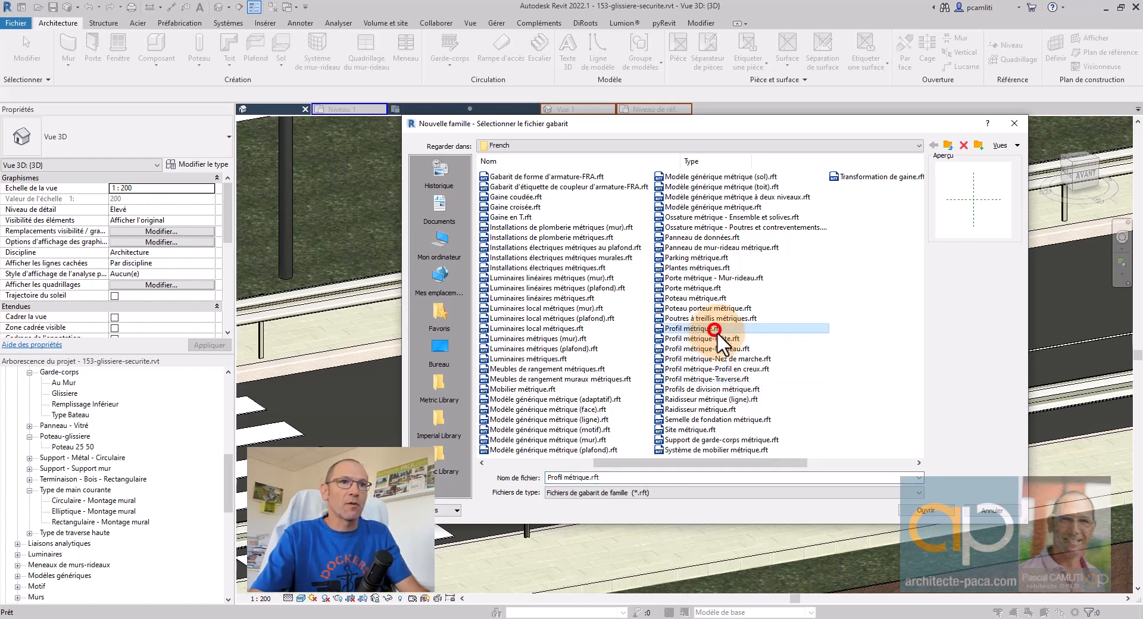
{"action": "left_click", "coordinate": [923, 511]}
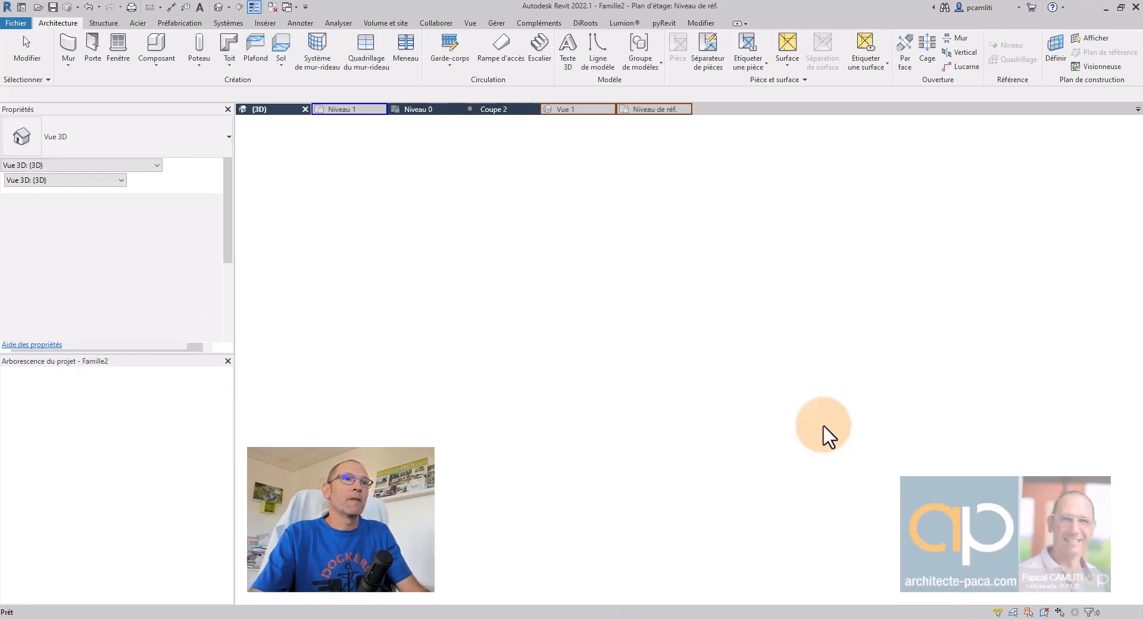
Step: Copy the dimensioned guardrail image 4-roll-guardrail_04.jpg from the Niveau 1 view of glissiere.rfa to the clipboard
{"action": "left_click", "coordinate": [351, 109]}
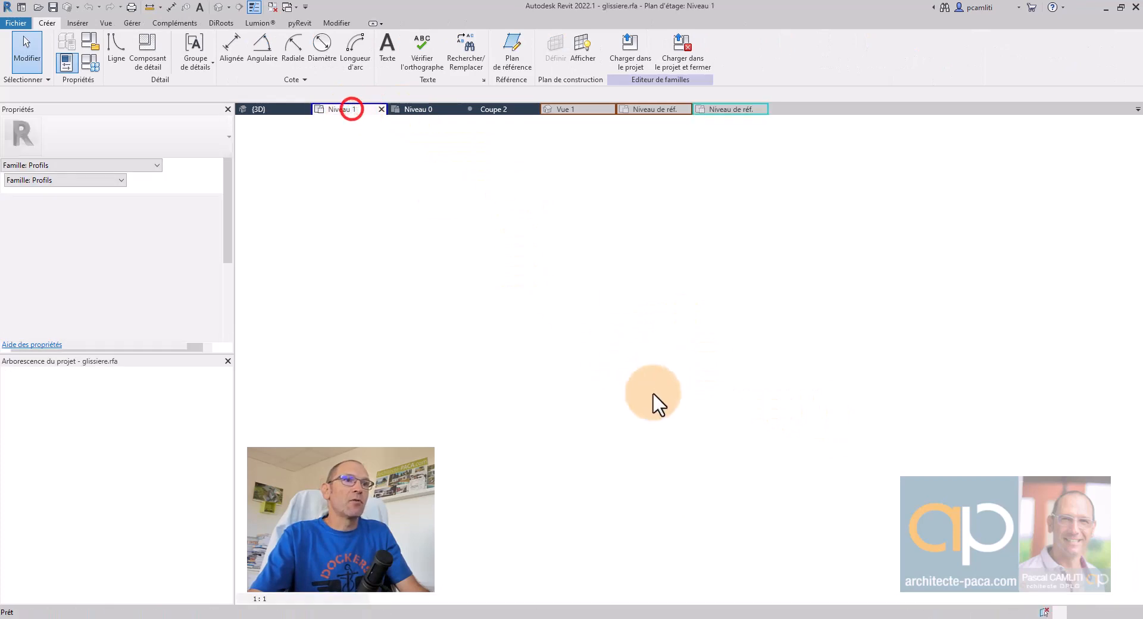
{"action": "scroll", "coordinate": [588, 248], "scroll_direction": "up", "scroll_amount": 1}
{"action": "middle_click_drag", "start_coordinate": [717, 309], "coordinate": [646, 235]}
{"action": "left_click", "coordinate": [751, 270]}
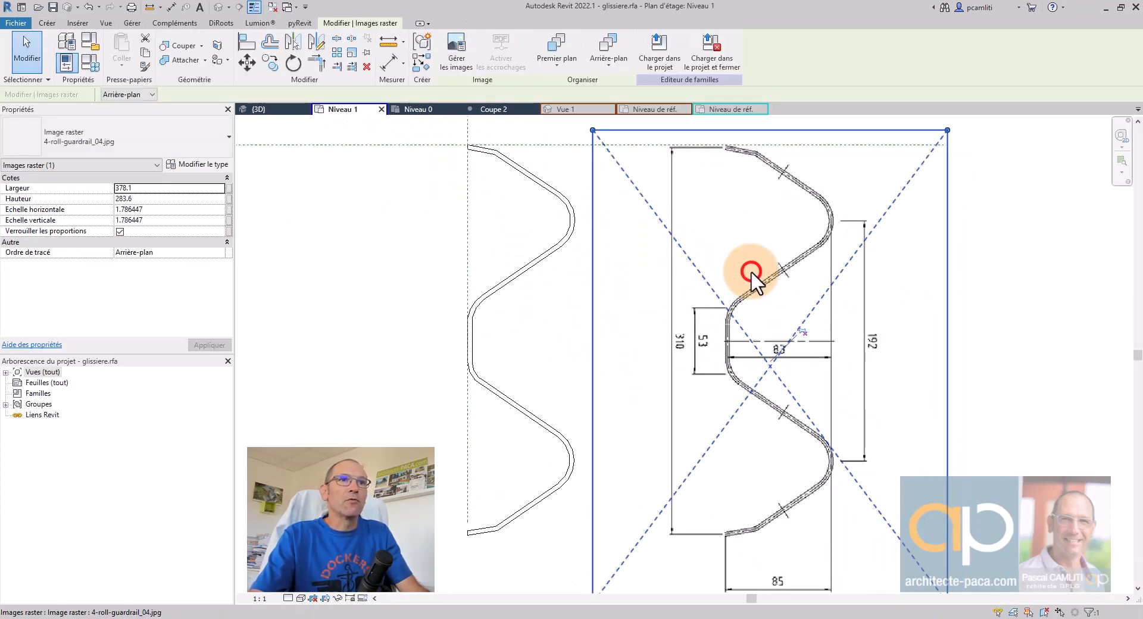
{"action": "left_click", "coordinate": [982, 264]}
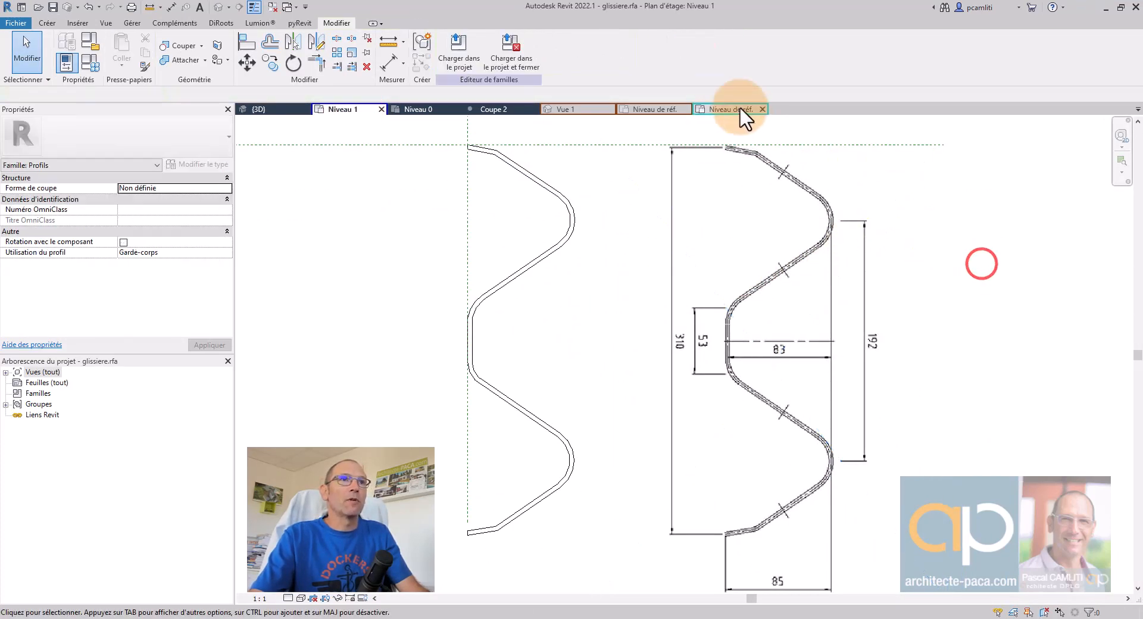
{"action": "left_click", "coordinate": [754, 167]}
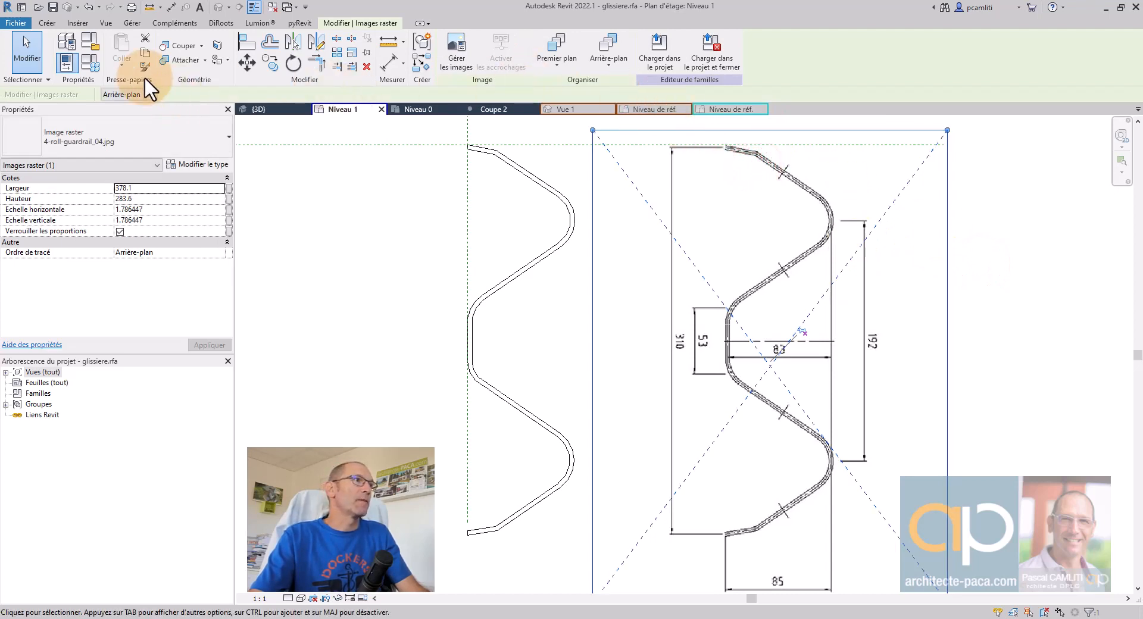
{"action": "left_click", "coordinate": [140, 52]}
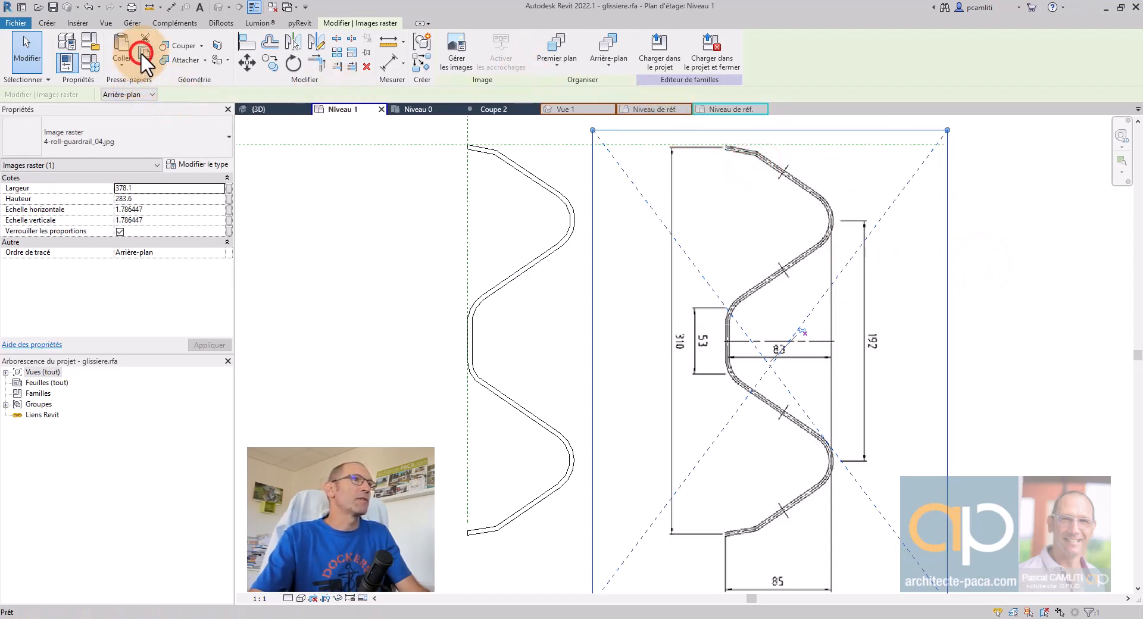
Step: Paste the copied guardrail image into the new profile family, below and to the right of the reference plane intersection
{"action": "left_click", "coordinate": [748, 108]}
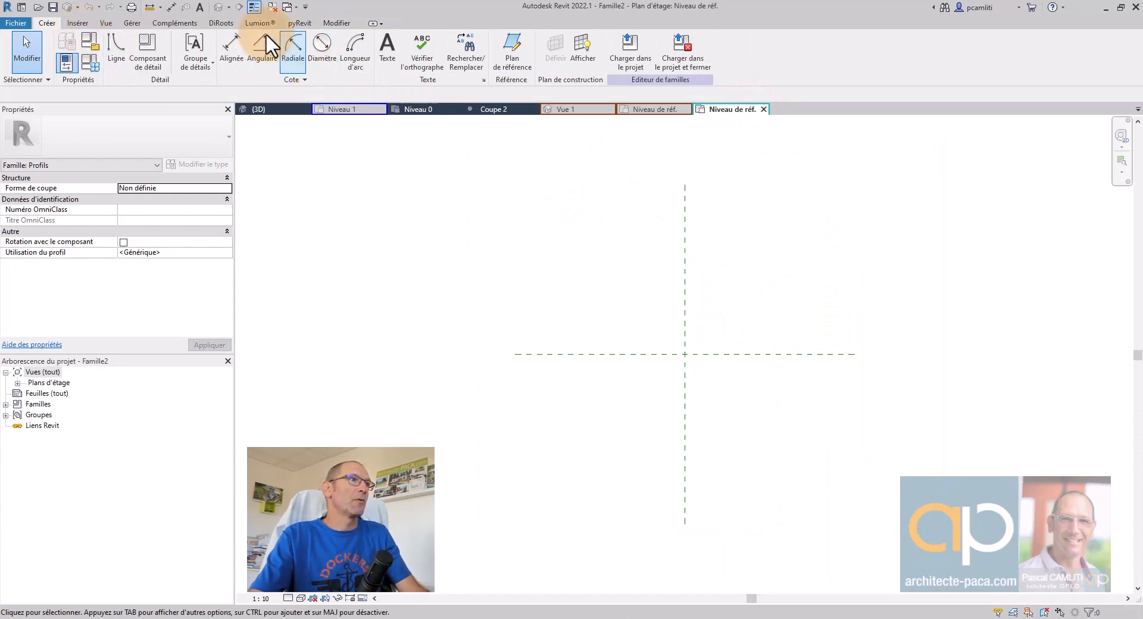
{"action": "left_click", "coordinate": [80, 23]}
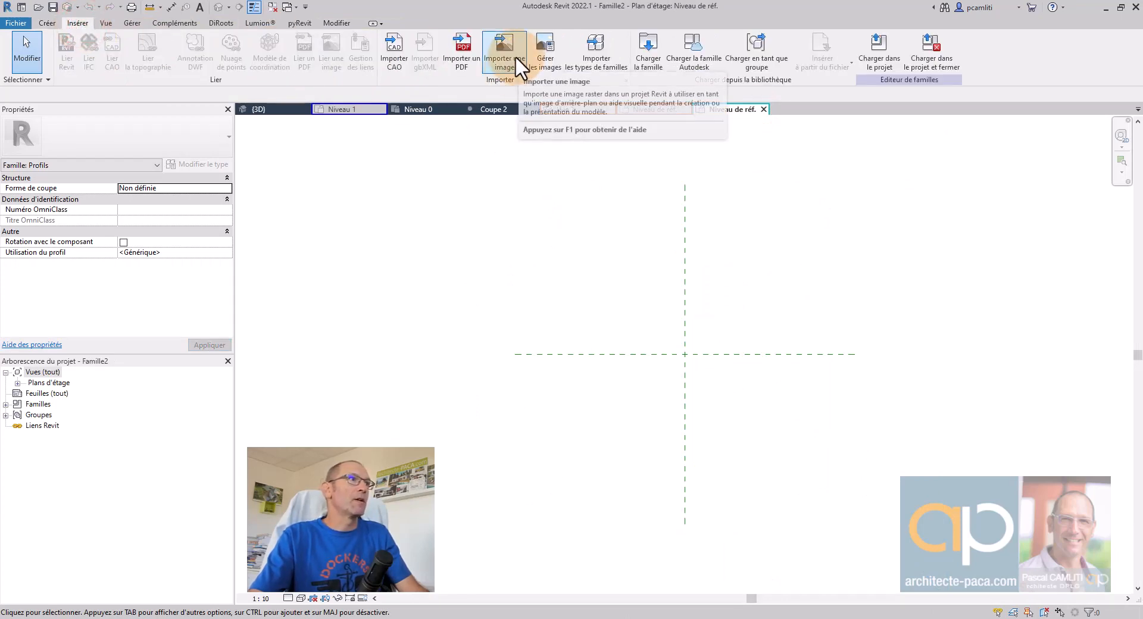
{"action": "left_click", "coordinate": [337, 23]}
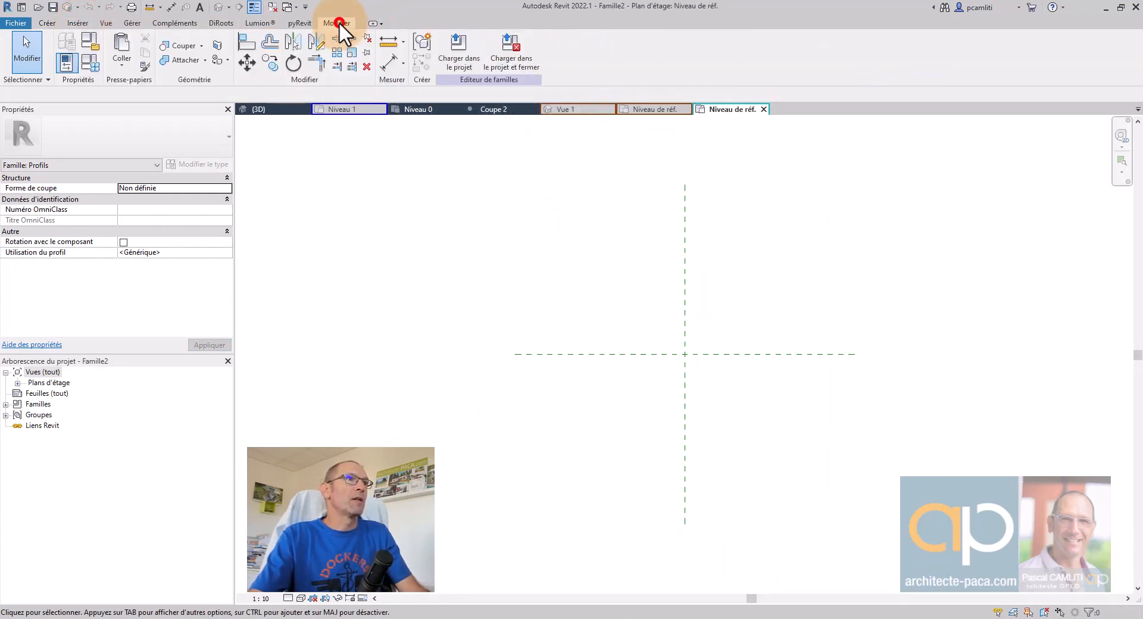
{"action": "left_click", "coordinate": [122, 47]}
{"action": "left_click", "coordinate": [695, 487]}
{"action": "scroll", "coordinate": [714, 454], "scroll_direction": "up", "scroll_amount": 5}
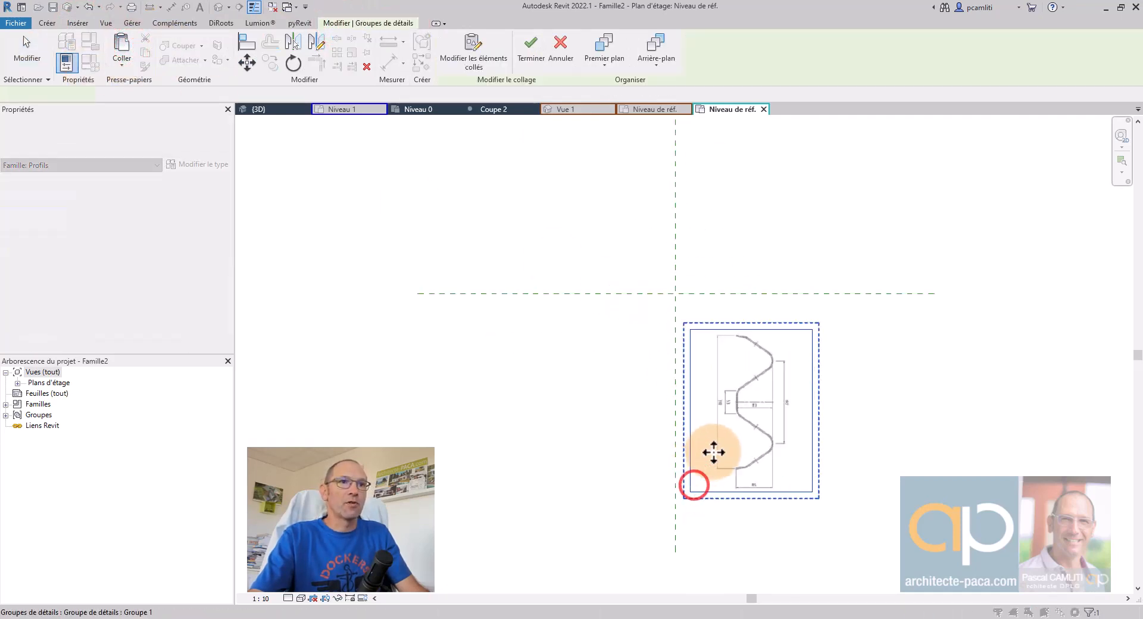
{"action": "key", "text": "Escape"}
Step: Move the guardrail image so the upper end of its profile sits at the intersection of the two reference planes
{"action": "scroll", "coordinate": [762, 356], "scroll_direction": "up", "scroll_amount": 2}
{"action": "left_click", "coordinate": [709, 326]}
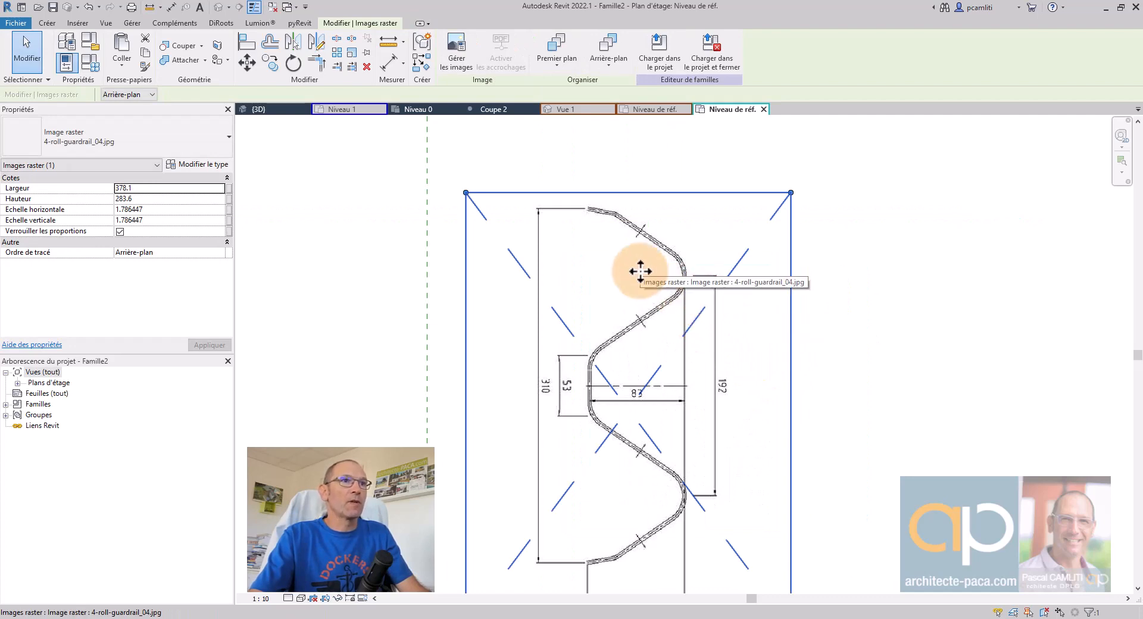
{"action": "scroll", "coordinate": [638, 266], "scroll_direction": "down", "scroll_amount": 3}
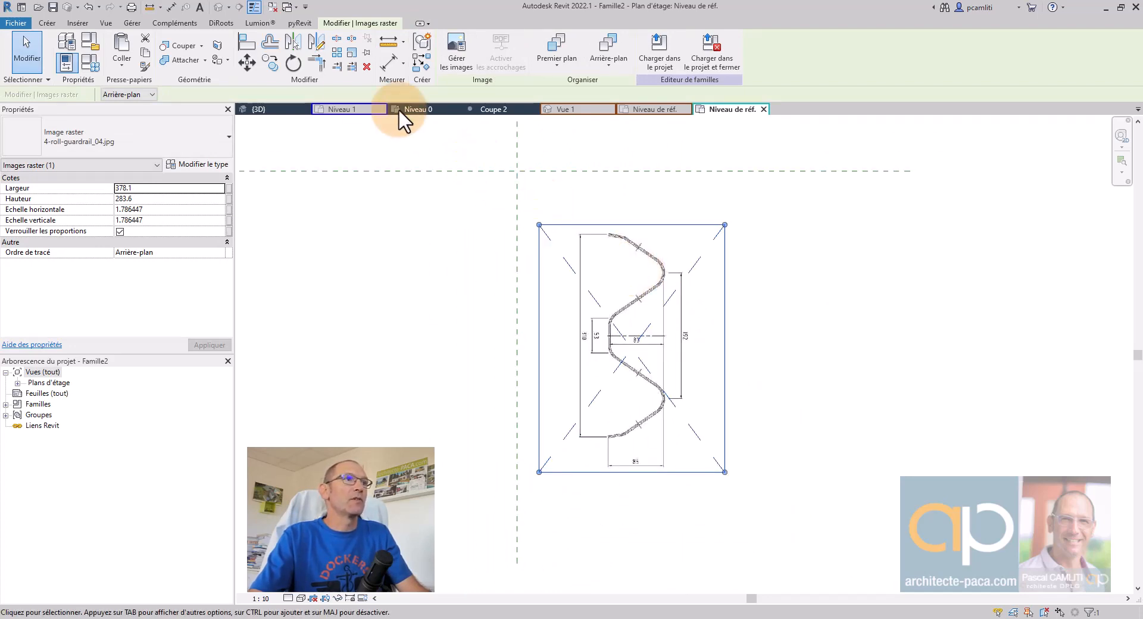
{"action": "left_click", "coordinate": [247, 62]}
{"action": "scroll", "coordinate": [617, 234], "scroll_direction": "up", "scroll_amount": 5}
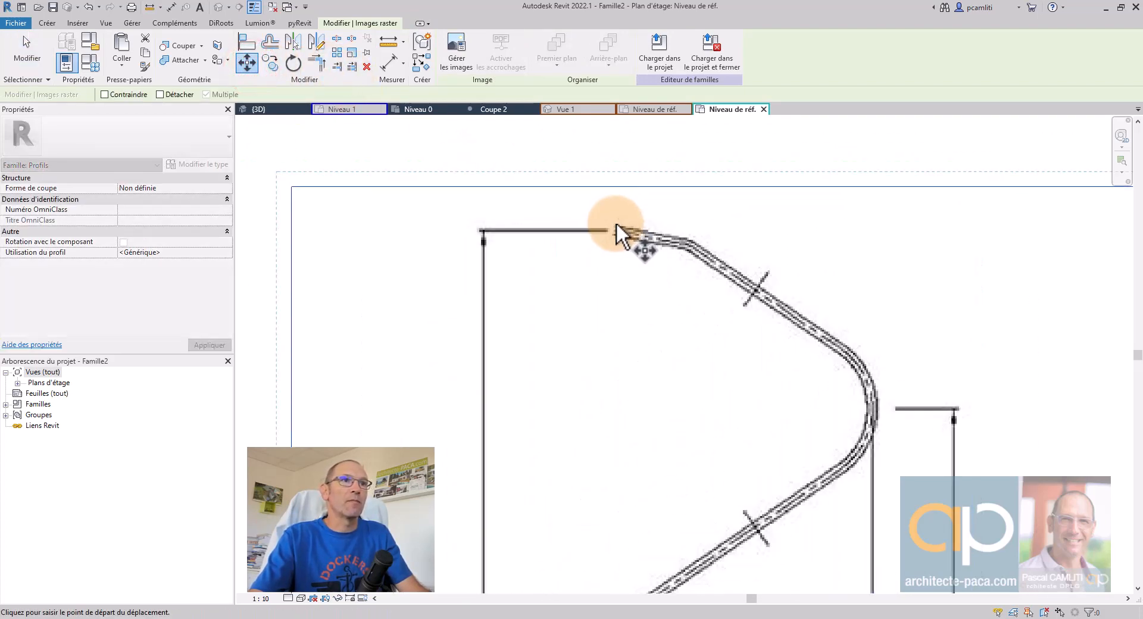
{"action": "left_click", "coordinate": [616, 228]}
{"action": "scroll", "coordinate": [617, 228], "scroll_direction": "down", "scroll_amount": 4}
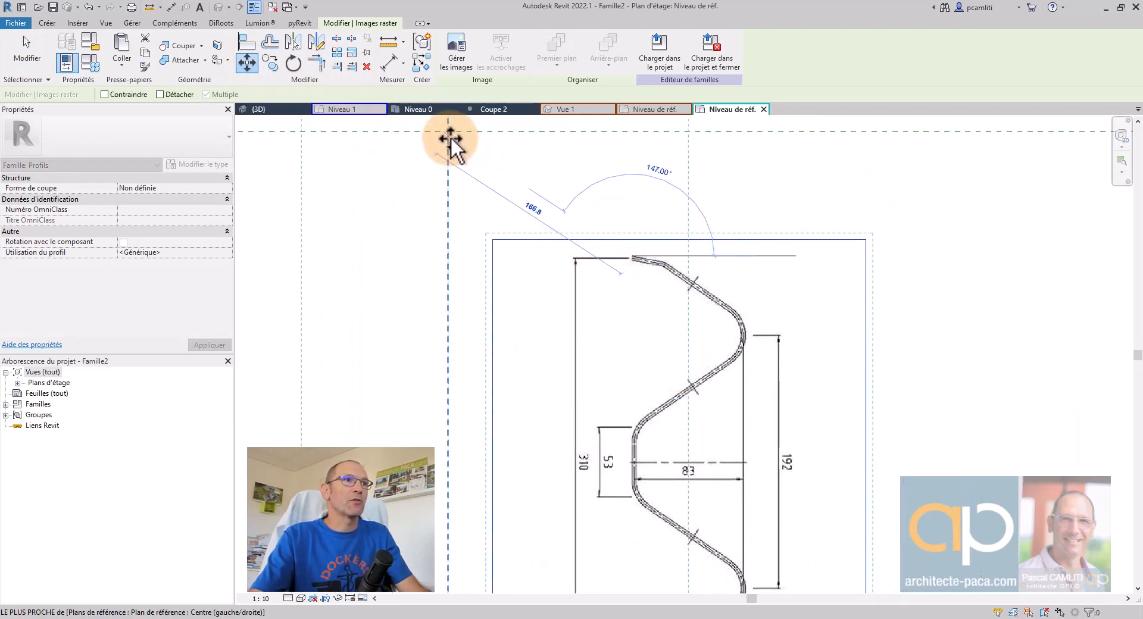
{"action": "left_click", "coordinate": [451, 142]}
{"action": "key", "text": "Escape"}
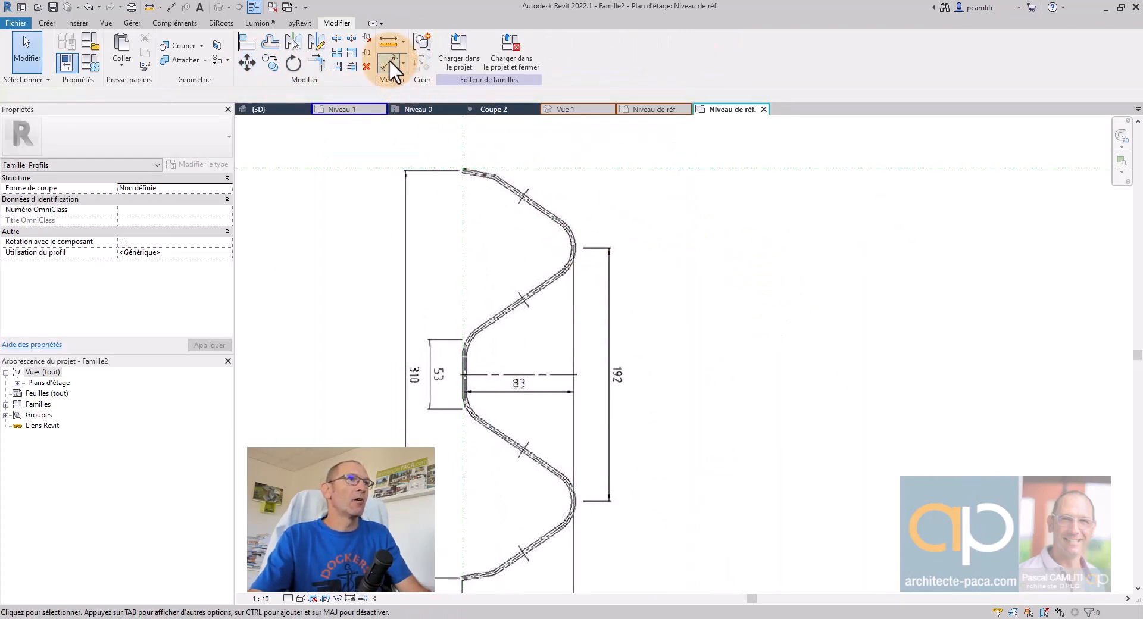
Step: Measure the vertical distance between the extension lines of the 192 dimension on the guardrail image
{"action": "left_click", "coordinate": [388, 41]}
{"action": "scroll", "coordinate": [582, 247], "scroll_direction": "up", "scroll_amount": 2}
{"action": "left_click", "coordinate": [590, 244]}
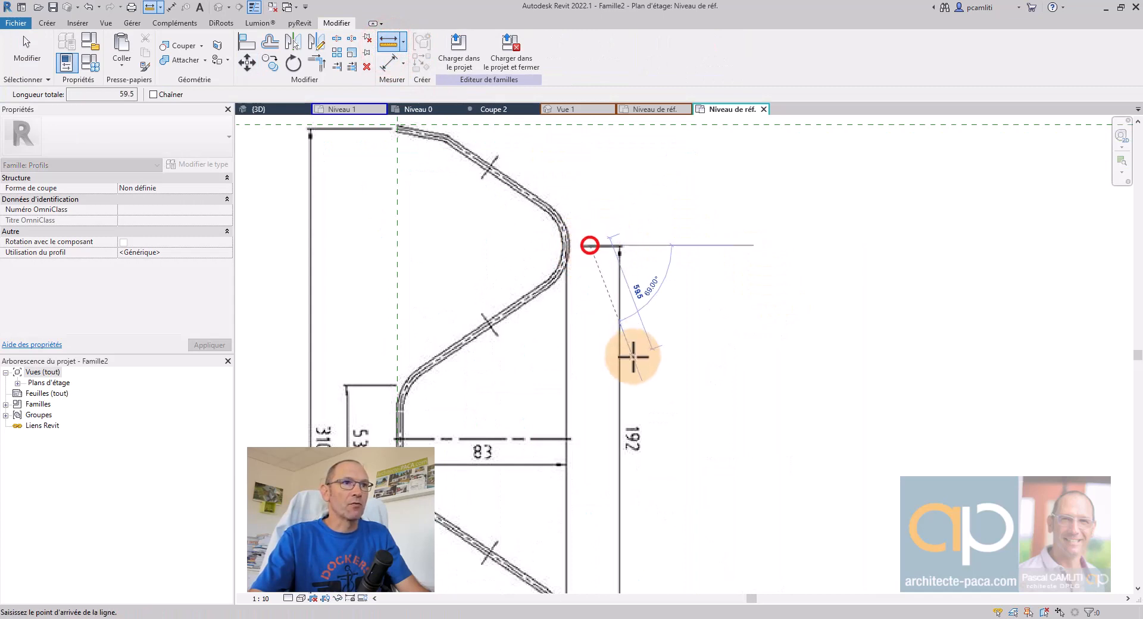
{"action": "middle_click_drag", "start_coordinate": [676, 542], "coordinate": [623, 351]}
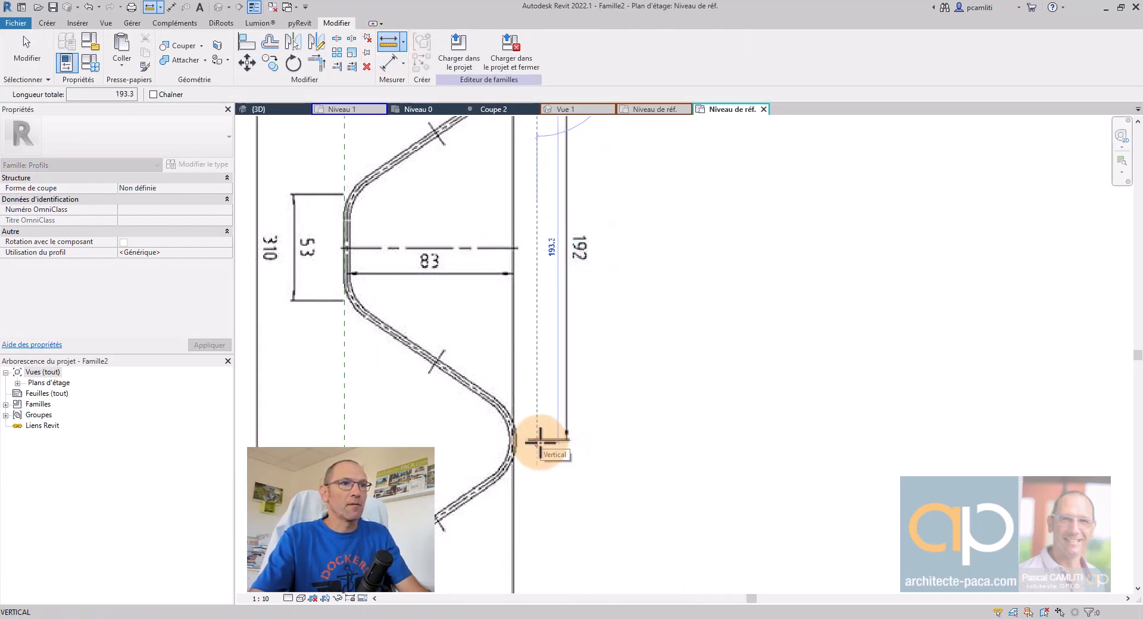
{"action": "scroll", "coordinate": [540, 441], "scroll_direction": "up", "scroll_amount": 1}
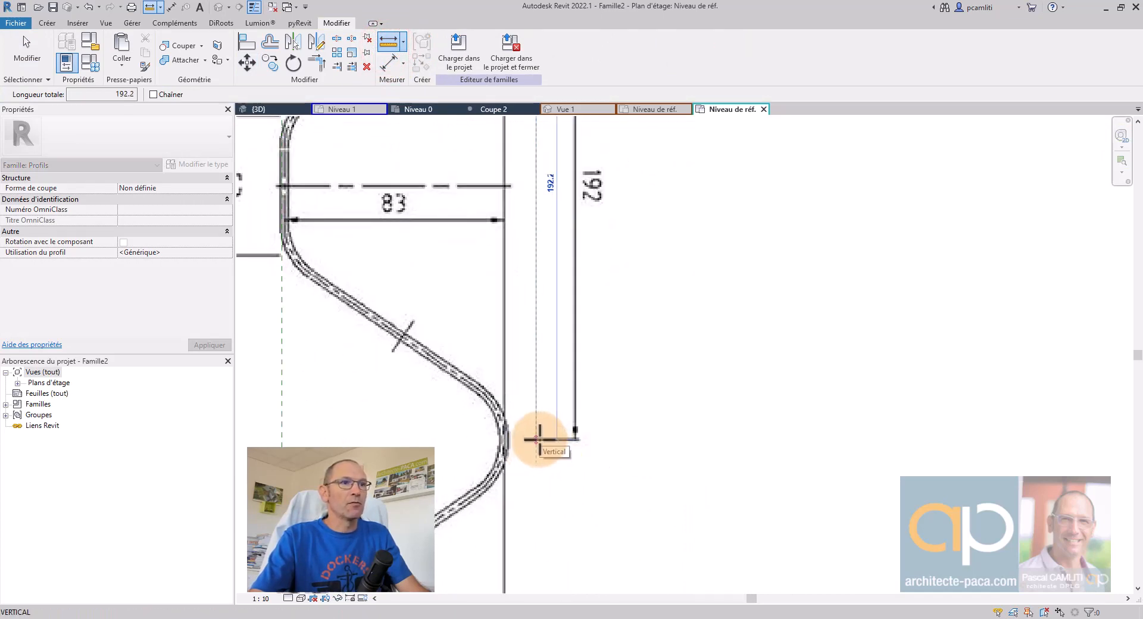
{"action": "key", "text": "Escape"}
Step: Shrink the guardrail image freehand from its lower corner to about 288 wide by 216 high, keeping its proportions
{"action": "left_click", "coordinate": [539, 439]}
{"action": "scroll", "coordinate": [540, 440], "scroll_direction": "down", "scroll_amount": 4}
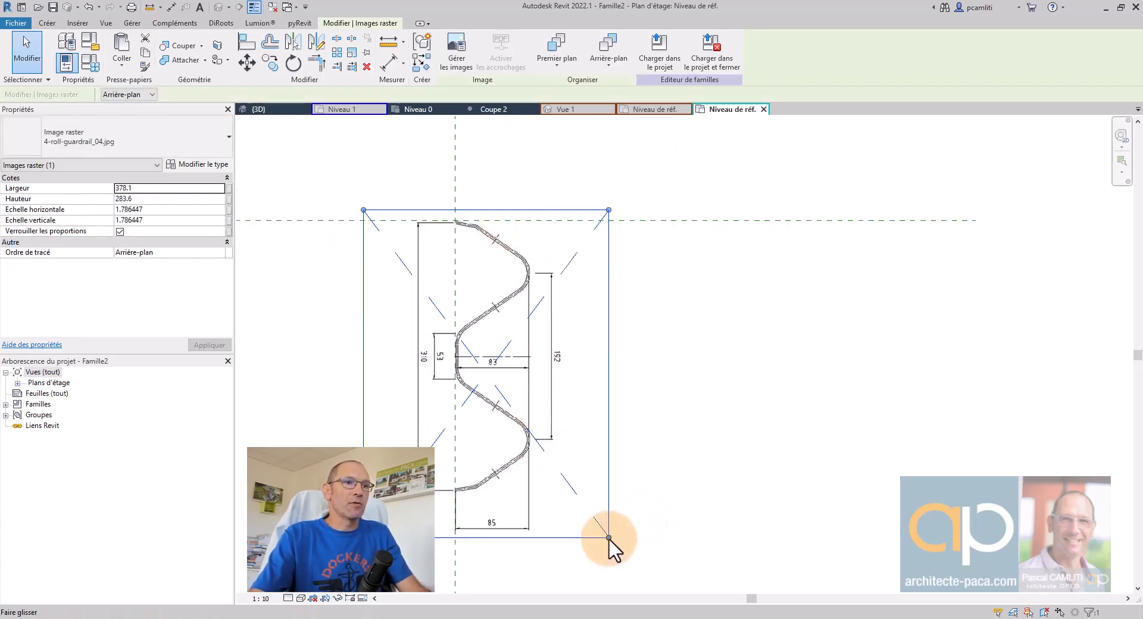
{"action": "left_click_drag", "start_coordinate": [609, 538], "coordinate": [565, 451]}
{"action": "middle_click_drag", "start_coordinate": [578, 447], "coordinate": [887, 406]}
{"action": "scroll", "coordinate": [858, 319], "scroll_direction": "up", "scroll_amount": 1}
{"action": "middle_click_drag", "start_coordinate": [858, 320], "coordinate": [705, 446]}
{"action": "scroll", "coordinate": [705, 446], "scroll_direction": "up", "scroll_amount": 1}
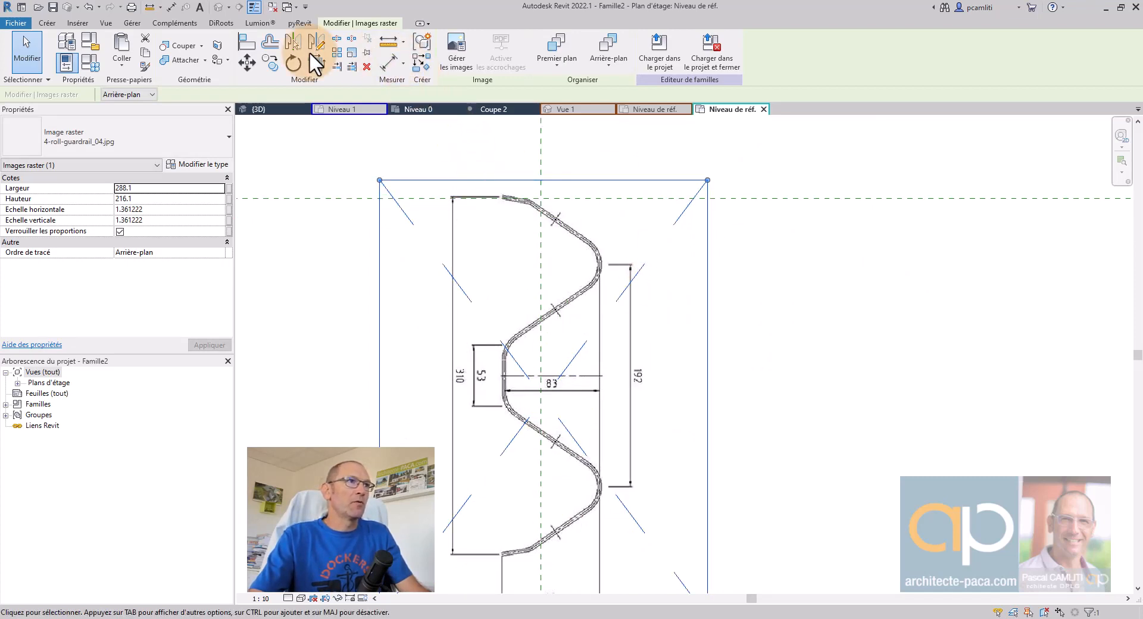
{"action": "key", "text": "Escape"}
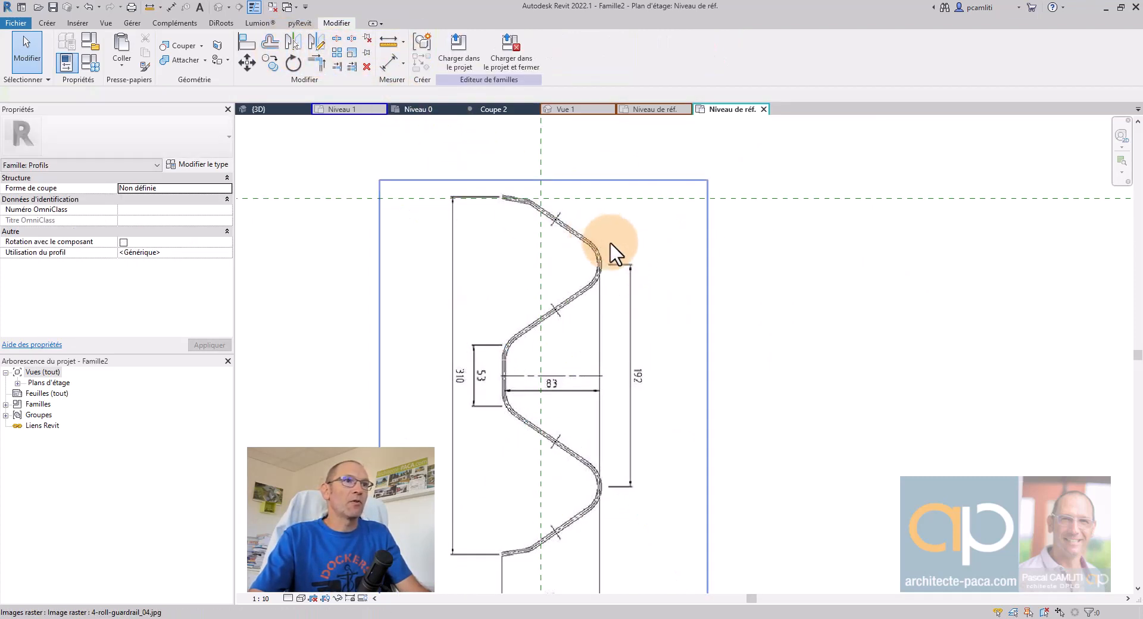
Step: Scale the guardrail image graphically so the span between the 192 dimension's two extension lines becomes 192
{"action": "left_click", "coordinate": [616, 248]}
{"action": "left_click", "coordinate": [353, 53]}
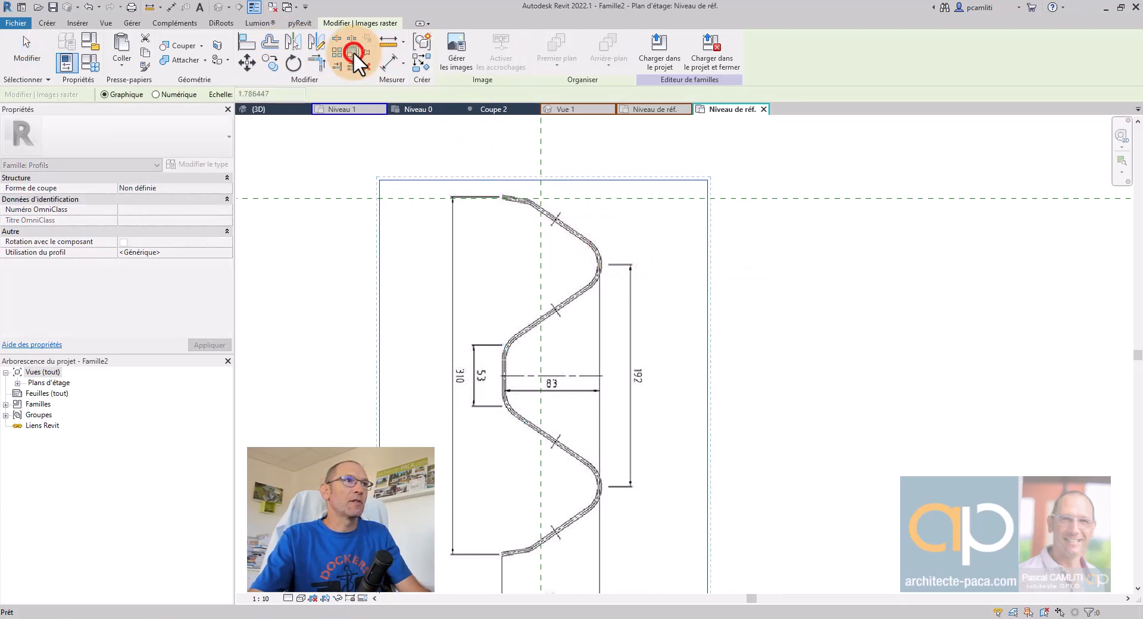
{"action": "scroll", "coordinate": [602, 261], "scroll_direction": "up", "scroll_amount": 2}
{"action": "scroll", "coordinate": [602, 262], "scroll_direction": "up", "scroll_amount": 1}
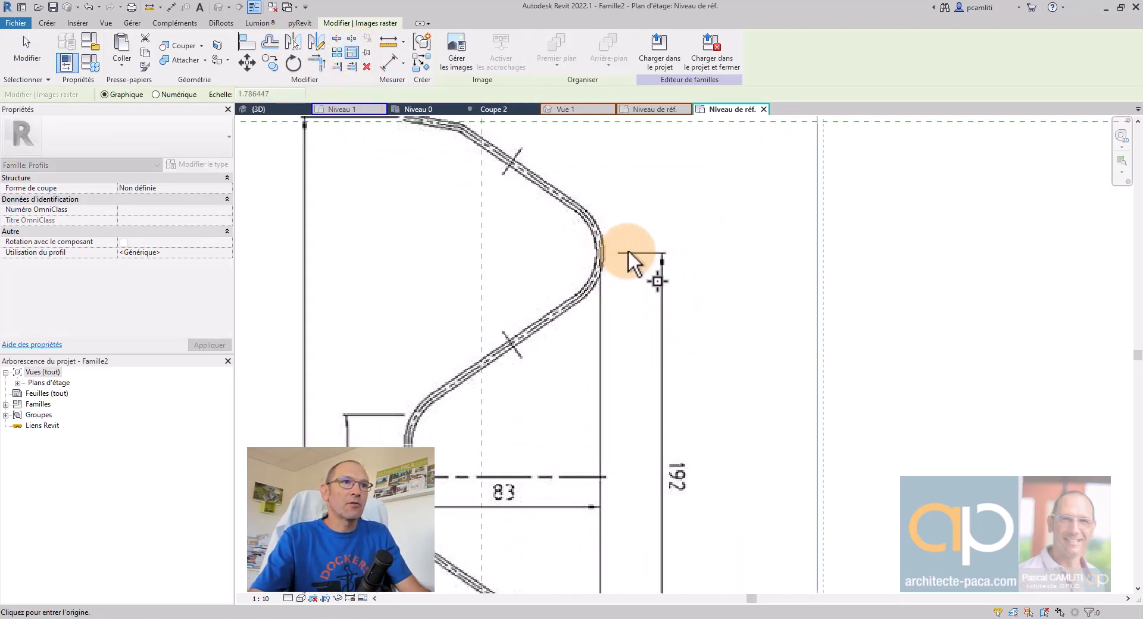
{"action": "left_click", "coordinate": [627, 254]}
{"action": "scroll", "coordinate": [658, 366], "scroll_direction": "down", "scroll_amount": 2}
{"action": "scroll", "coordinate": [633, 440], "scroll_direction": "up", "scroll_amount": 3}
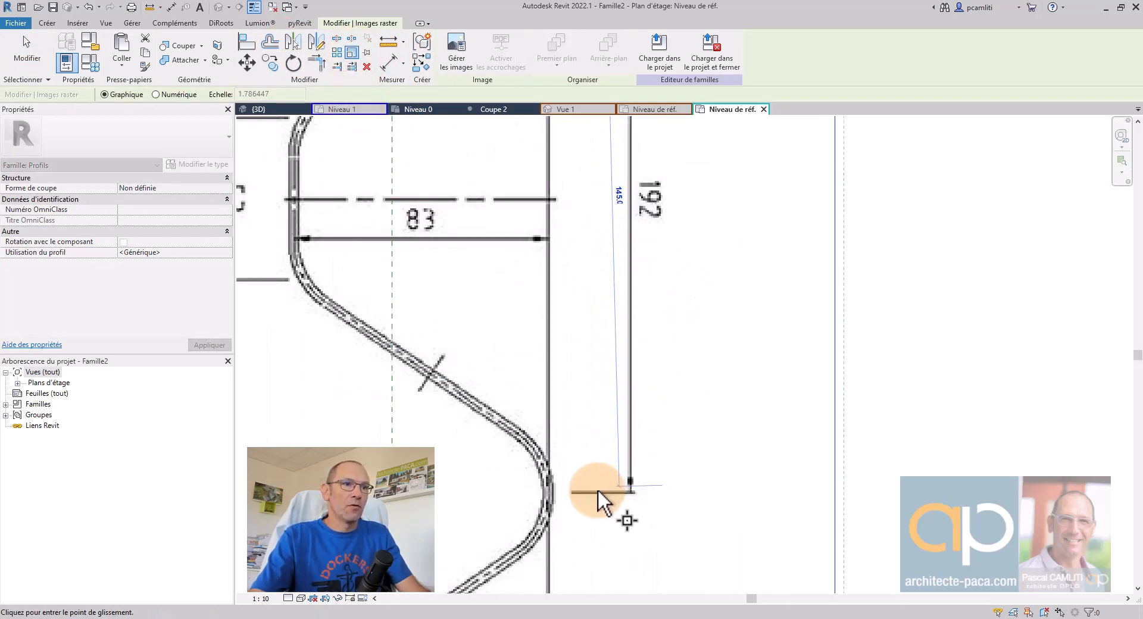
{"action": "left_click", "coordinate": [582, 493]}
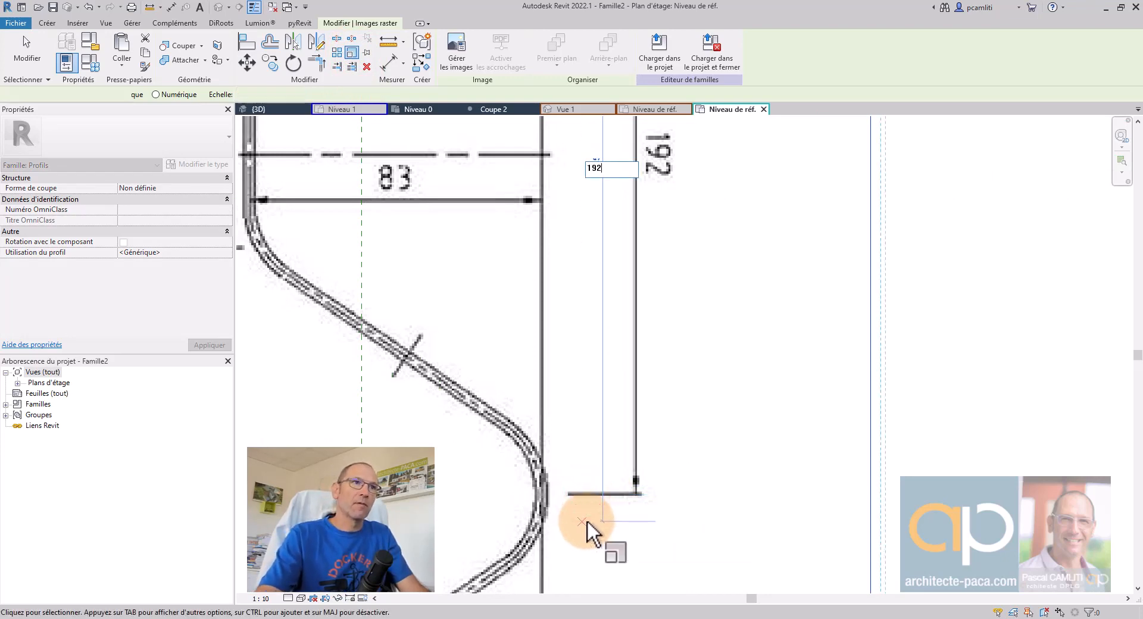
{"action": "left_click", "coordinate": [587, 520]}
Step: Move the scaled guardrail image so the upper end of its profile sits on the intersection of the two reference planes
{"action": "scroll", "coordinate": [613, 482], "scroll_direction": "down", "scroll_amount": 3}
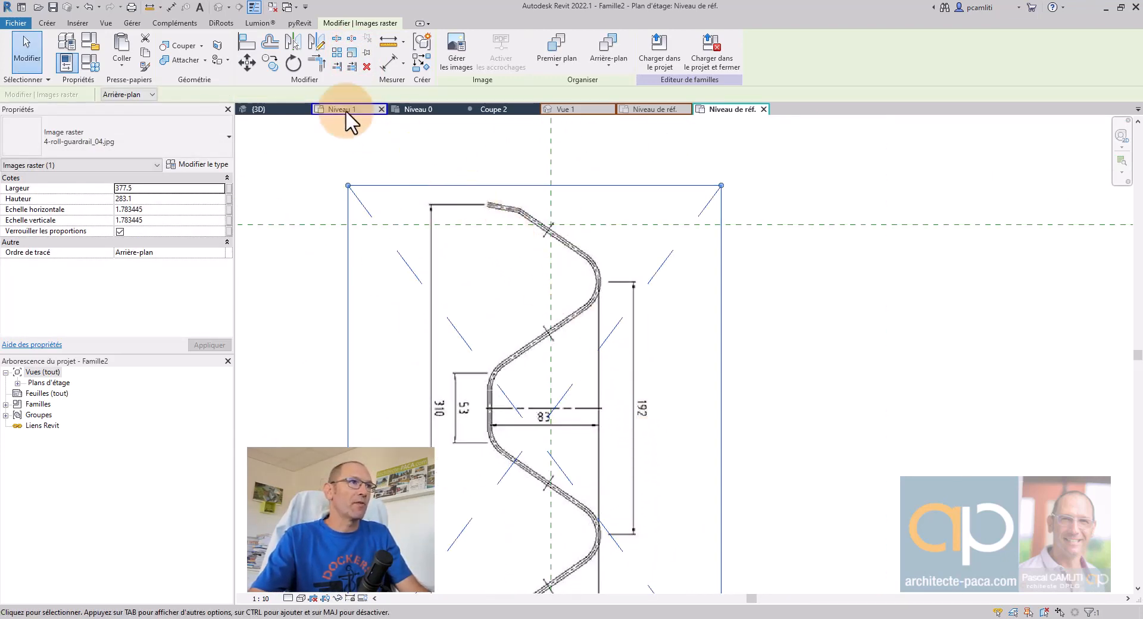
{"action": "left_click", "coordinate": [247, 62]}
{"action": "scroll", "coordinate": [490, 206], "scroll_direction": "up", "scroll_amount": 2}
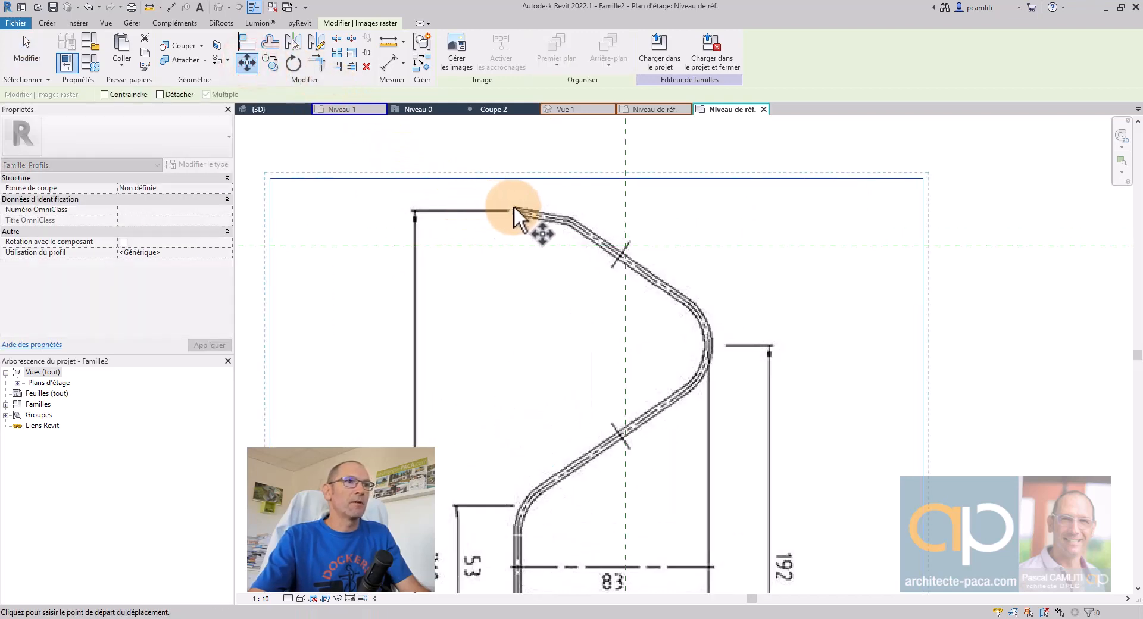
{"action": "left_click", "coordinate": [513, 207]}
{"action": "left_click", "coordinate": [623, 248]}
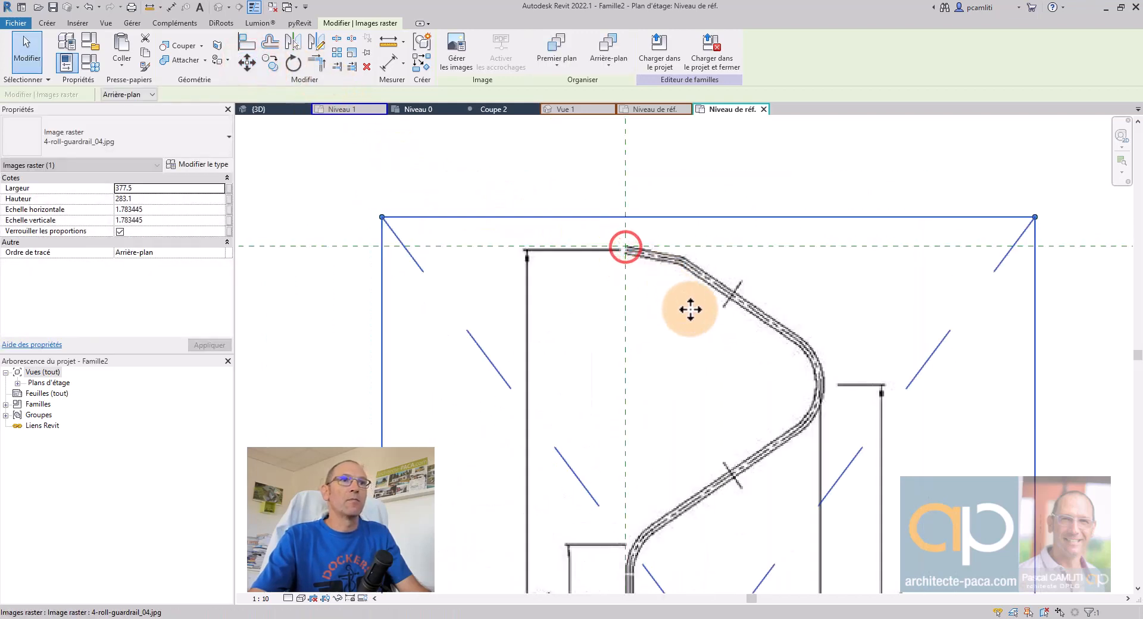
{"action": "scroll", "coordinate": [560, 199], "scroll_direction": "down", "scroll_amount": 2}
{"action": "left_click", "coordinate": [753, 304]}
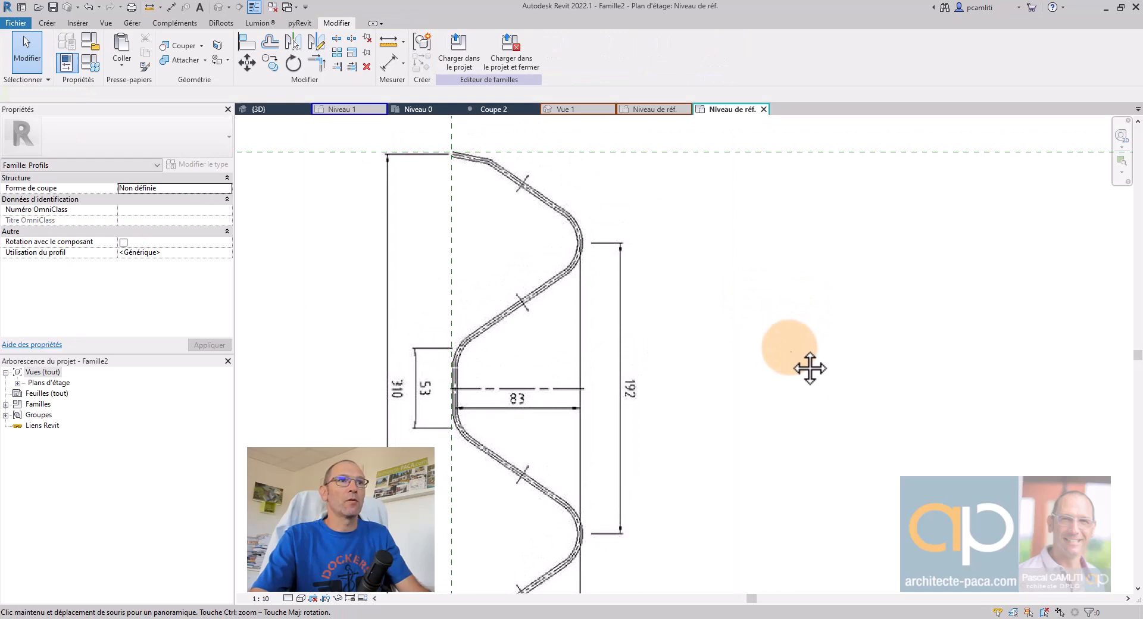
Step: Pin the guardrail image in place and turn off selection of pinned elements, then check with a selection window across it
{"action": "left_click", "coordinate": [579, 227]}
{"action": "left_click", "coordinate": [362, 51]}
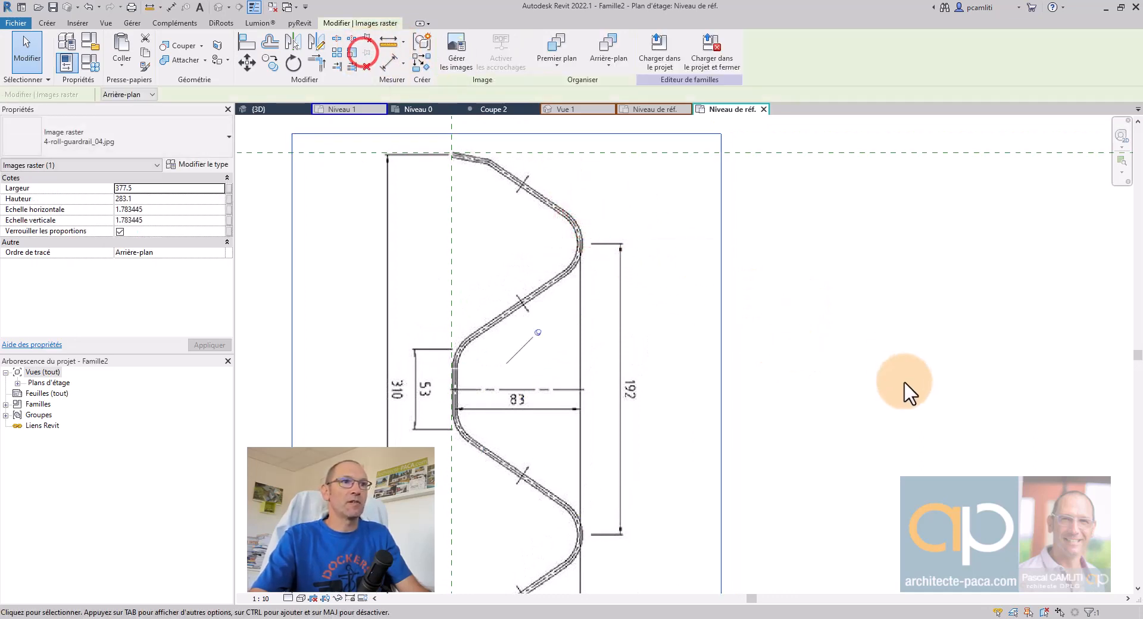
{"action": "scroll", "coordinate": [851, 396], "scroll_direction": "up", "scroll_amount": 2}
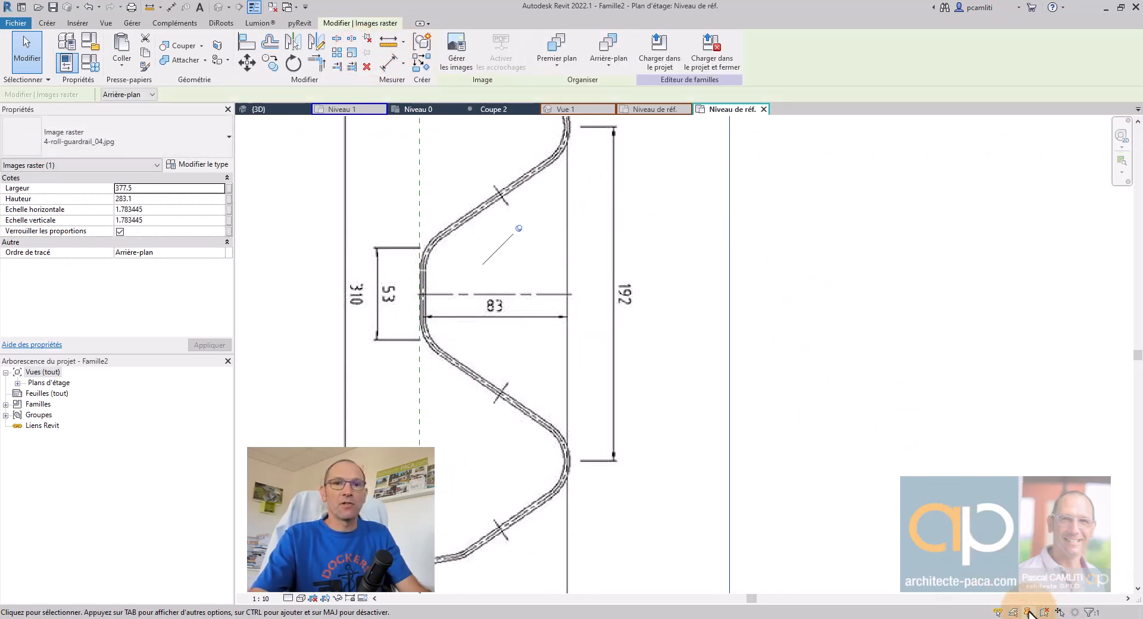
{"action": "left_click", "coordinate": [1029, 612]}
{"action": "middle_click_drag", "start_coordinate": [774, 417], "coordinate": [806, 467]}
{"action": "left_click_drag", "start_coordinate": [713, 445], "coordinate": [487, 301]}
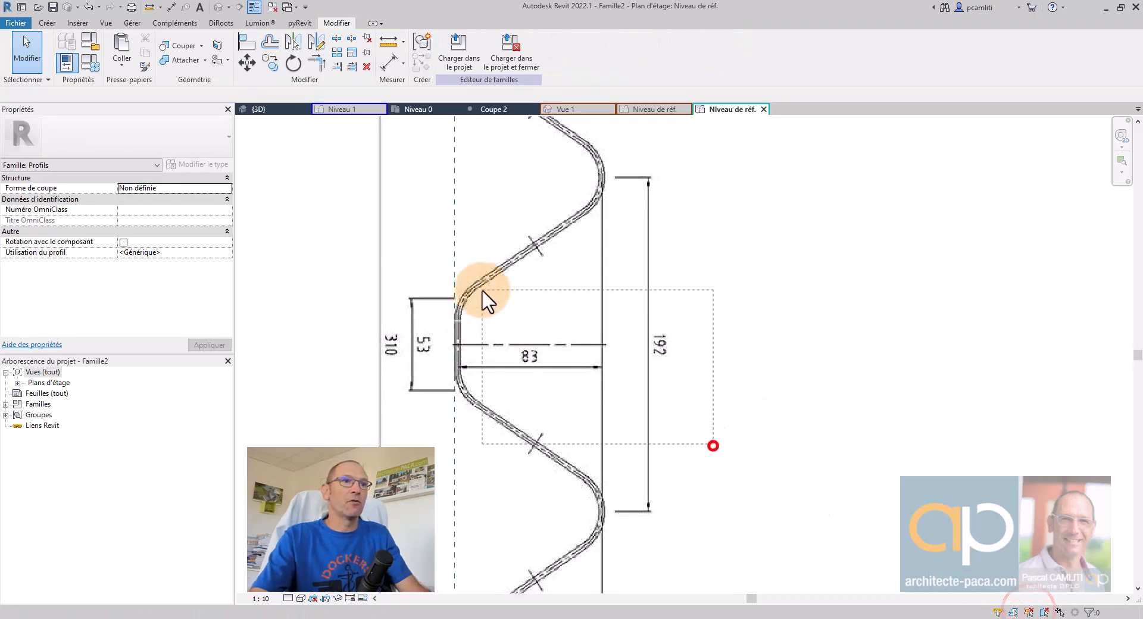
Step: Draw chained profile lines from the reference plane intersection along the upper lip and down the first slope to the start of the bulge
{"action": "scroll", "coordinate": [524, 316], "scroll_direction": "down", "scroll_amount": 3}
{"action": "scroll", "coordinate": [506, 211], "scroll_direction": "up", "scroll_amount": 5}
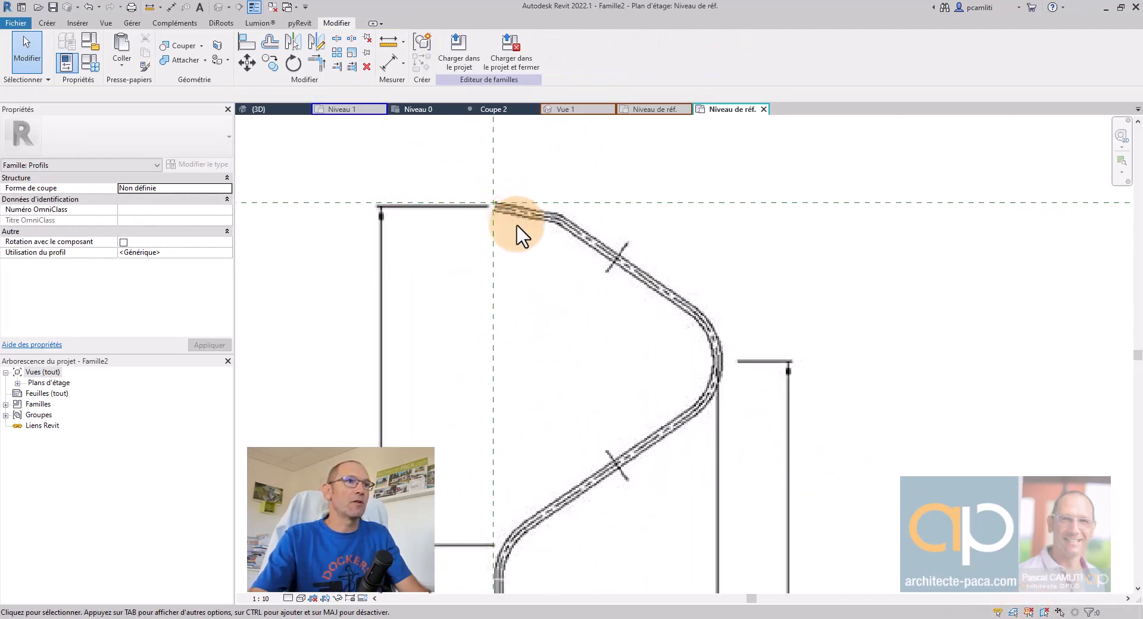
{"action": "left_click", "coordinate": [47, 23]}
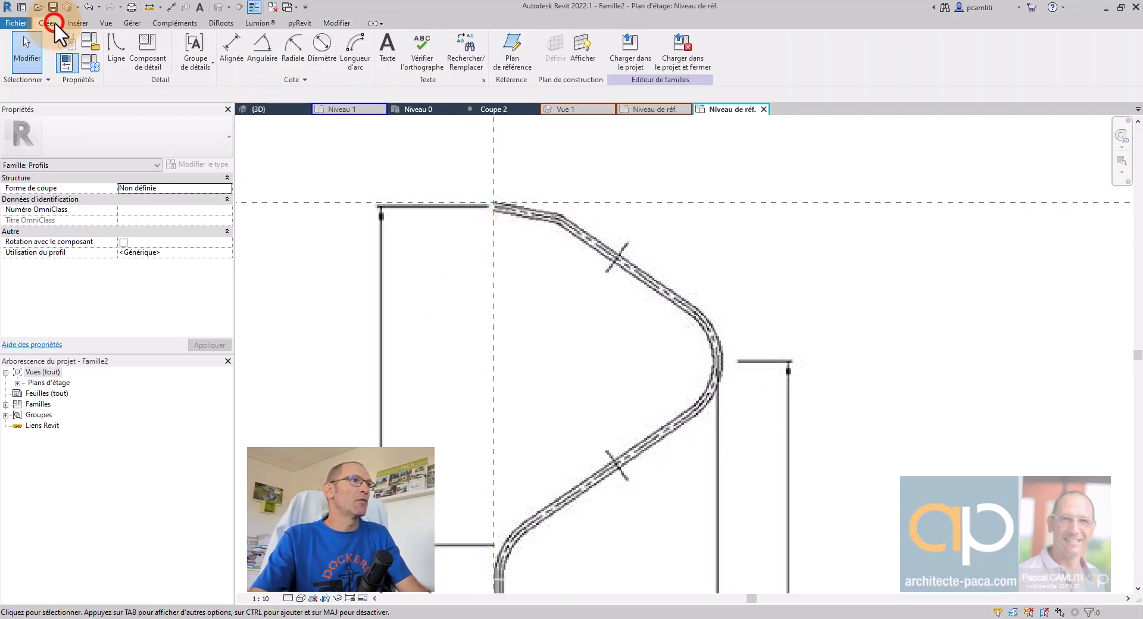
{"action": "left_click", "coordinate": [119, 43]}
{"action": "scroll", "coordinate": [498, 205], "scroll_direction": "up", "scroll_amount": 5}
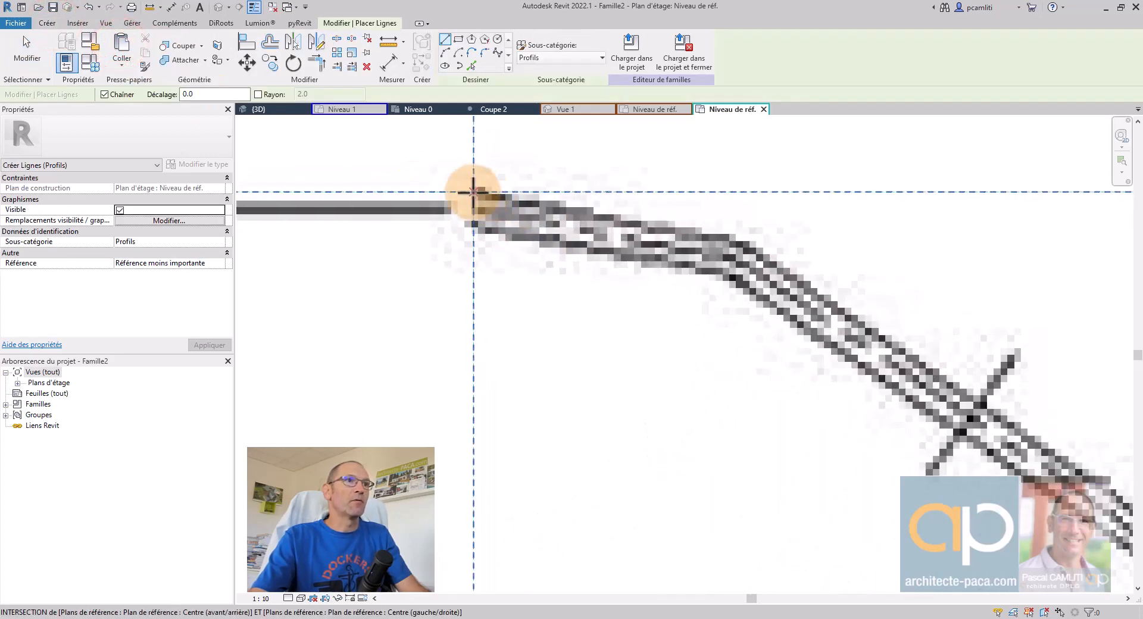
{"action": "left_click", "coordinate": [474, 192]}
{"action": "left_click", "coordinate": [733, 241]}
{"action": "scroll", "coordinate": [765, 268], "scroll_direction": "down", "scroll_amount": 2}
{"action": "middle_click_drag", "start_coordinate": [952, 382], "coordinate": [688, 199]}
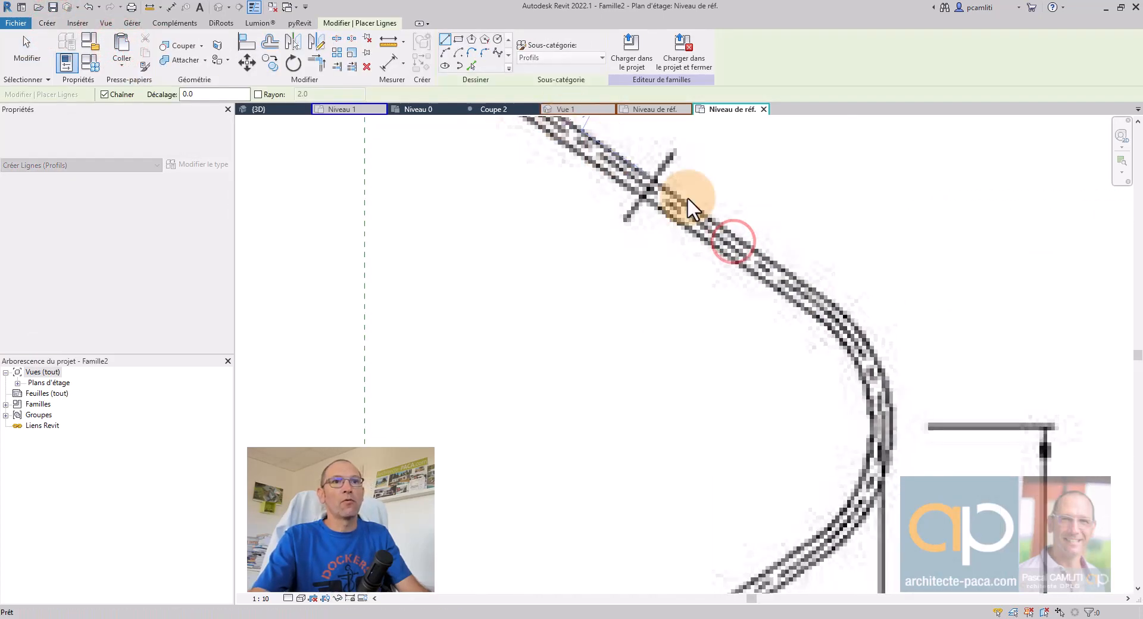
{"action": "scroll", "coordinate": [833, 301], "scroll_direction": "up", "scroll_amount": 2}
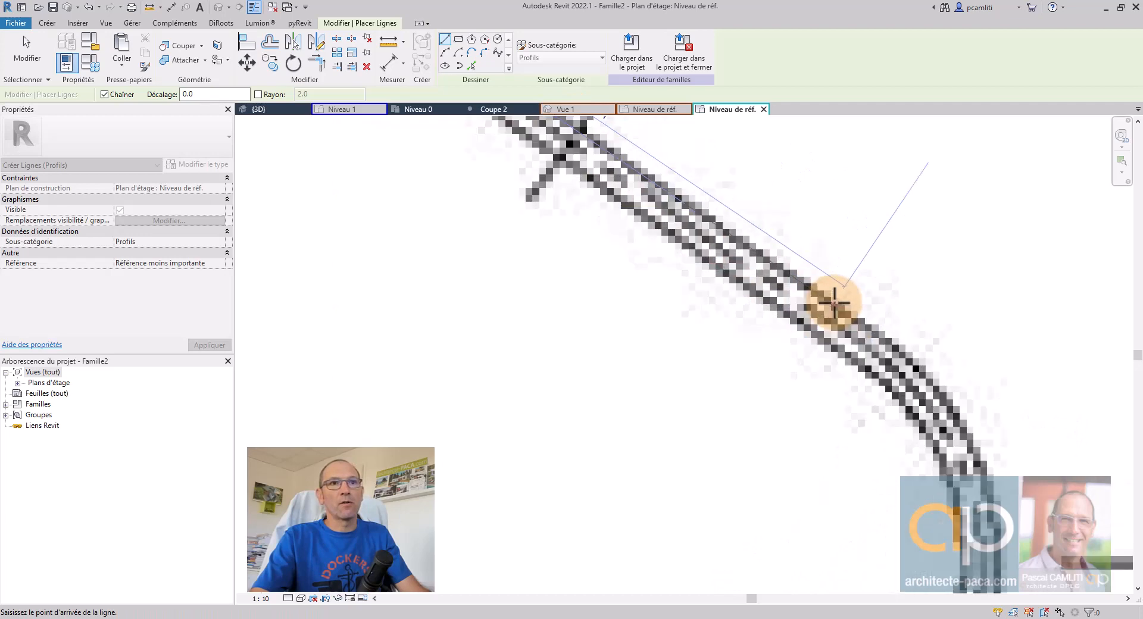
{"action": "left_click", "coordinate": [835, 302]}
Step: Draw a start-end-radius arc around the upper bulge's outer edge, with a vertical chord of about 48.5 and radius of about 27.2
{"action": "scroll", "coordinate": [845, 315], "scroll_direction": "down", "scroll_amount": 5}
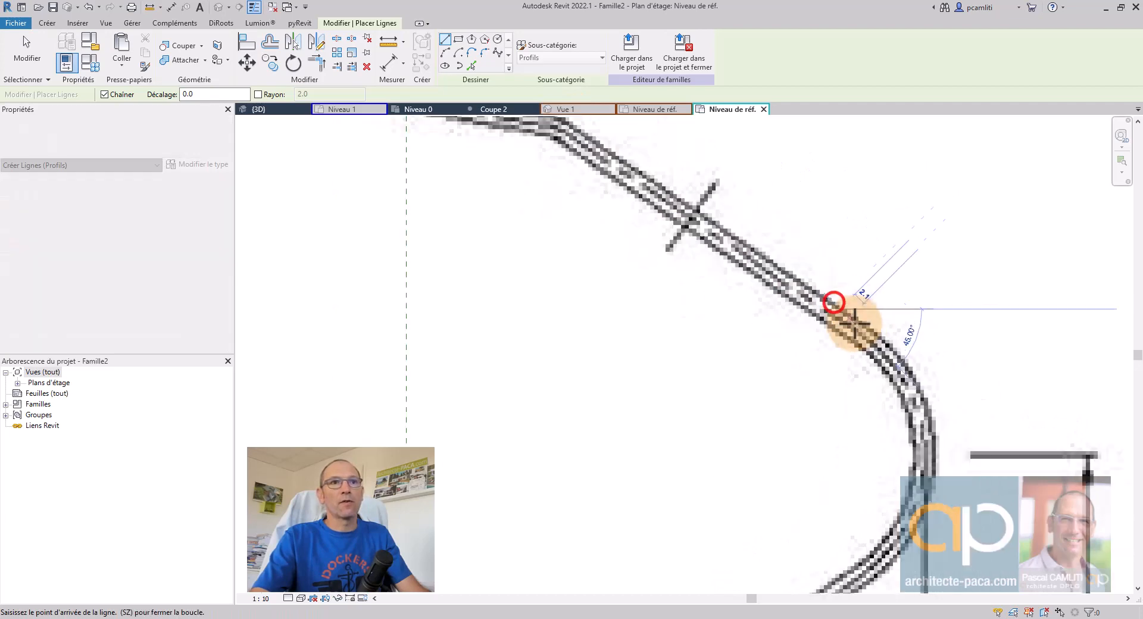
{"action": "left_click", "coordinate": [444, 53]}
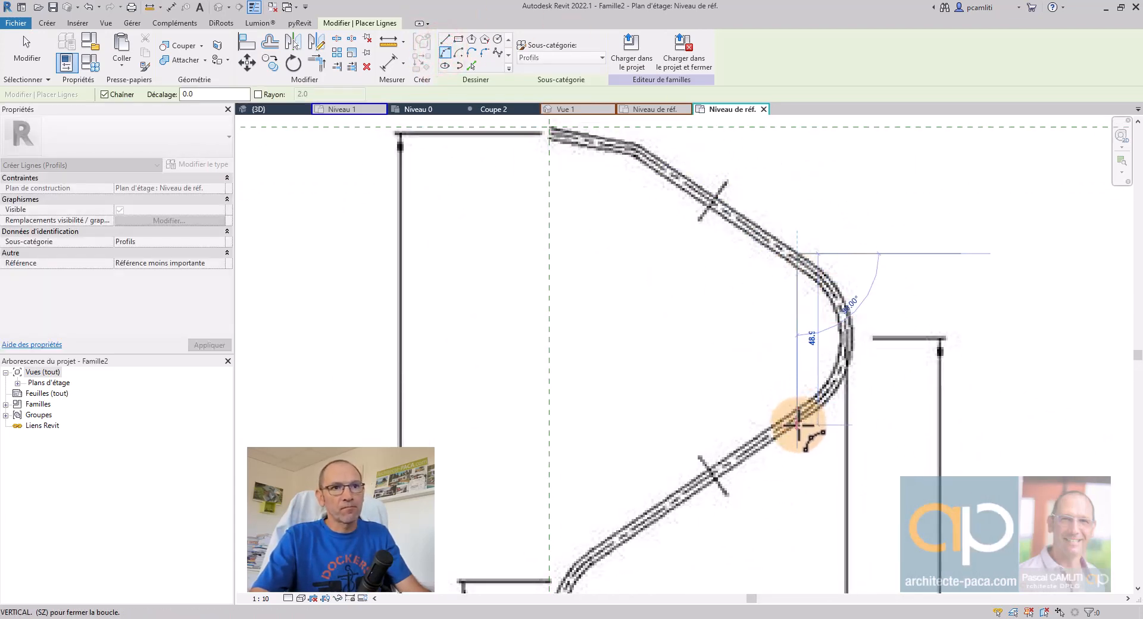
{"action": "left_click", "coordinate": [798, 424]}
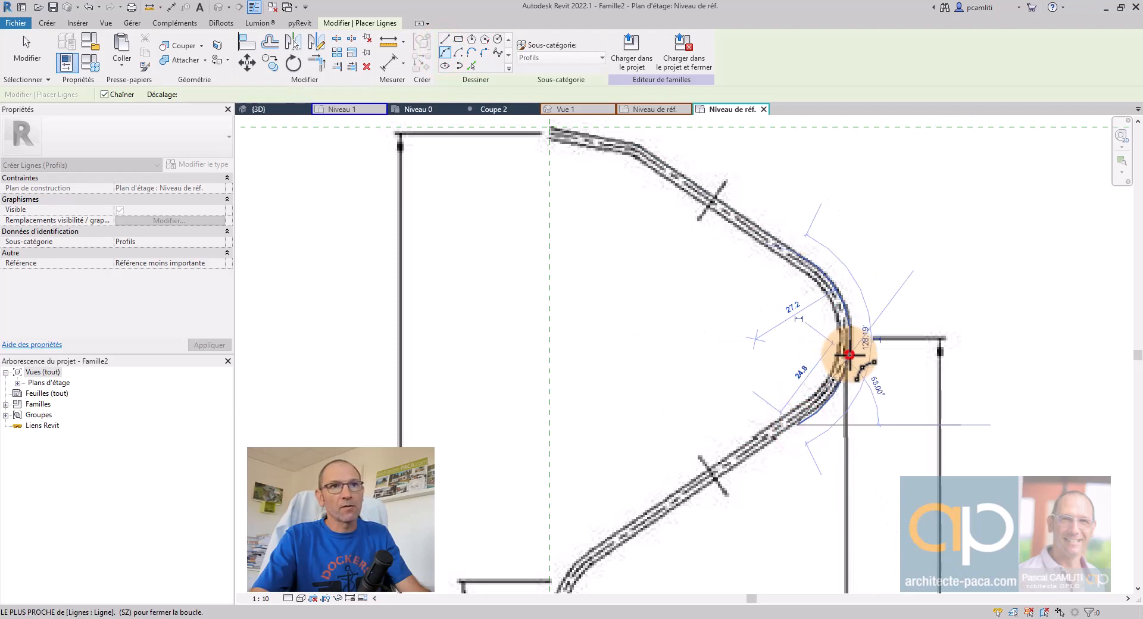
{"action": "left_click", "coordinate": [845, 353]}
Step: Trace the slope below the upper bulge with a line about 69.4 long, ending in a tangent arc of about 23.1 radius
{"action": "left_click", "coordinate": [445, 38]}
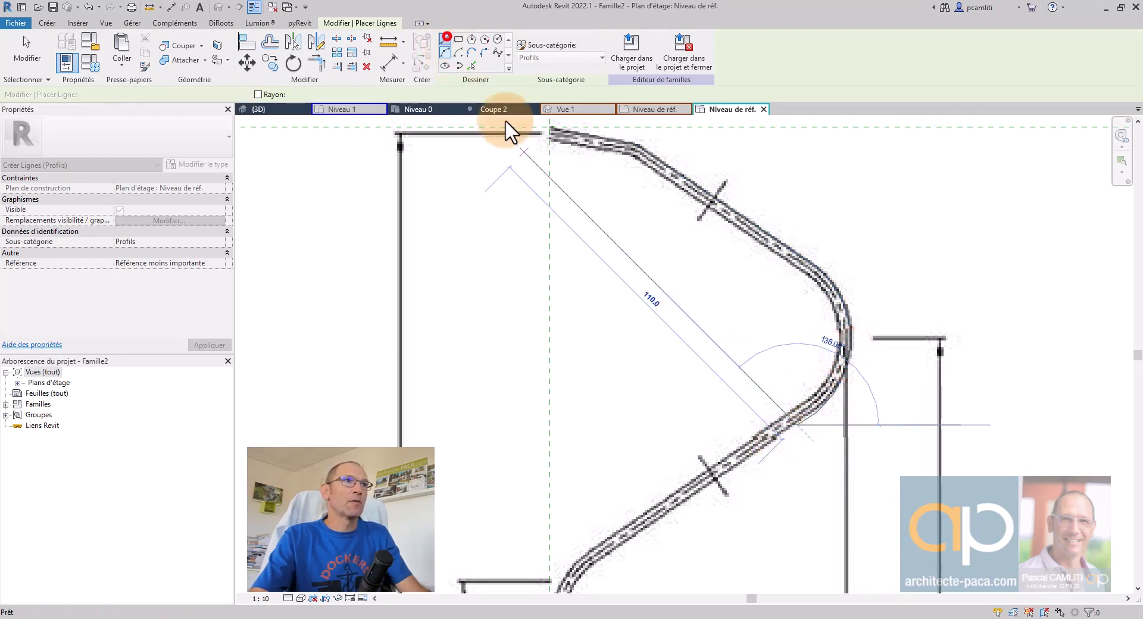
{"action": "scroll", "coordinate": [748, 268], "scroll_direction": "up", "scroll_amount": 5}
{"action": "scroll", "coordinate": [553, 334], "scroll_direction": "down", "scroll_amount": 3}
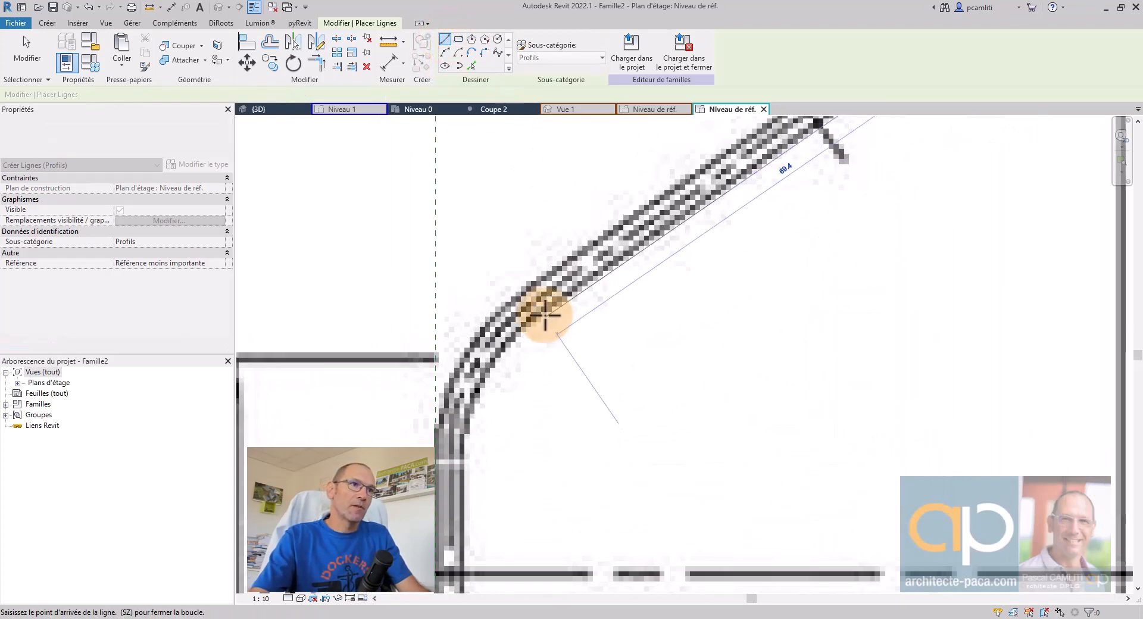
{"action": "left_click", "coordinate": [542, 311]}
{"action": "left_click", "coordinate": [446, 52]}
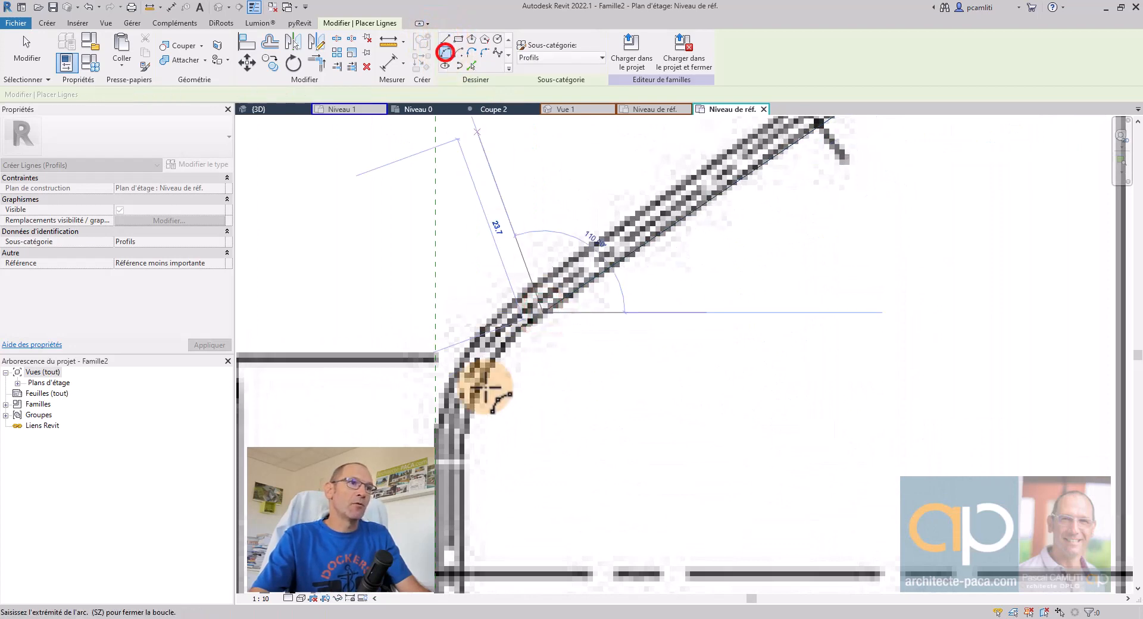
{"action": "left_click", "coordinate": [463, 435]}
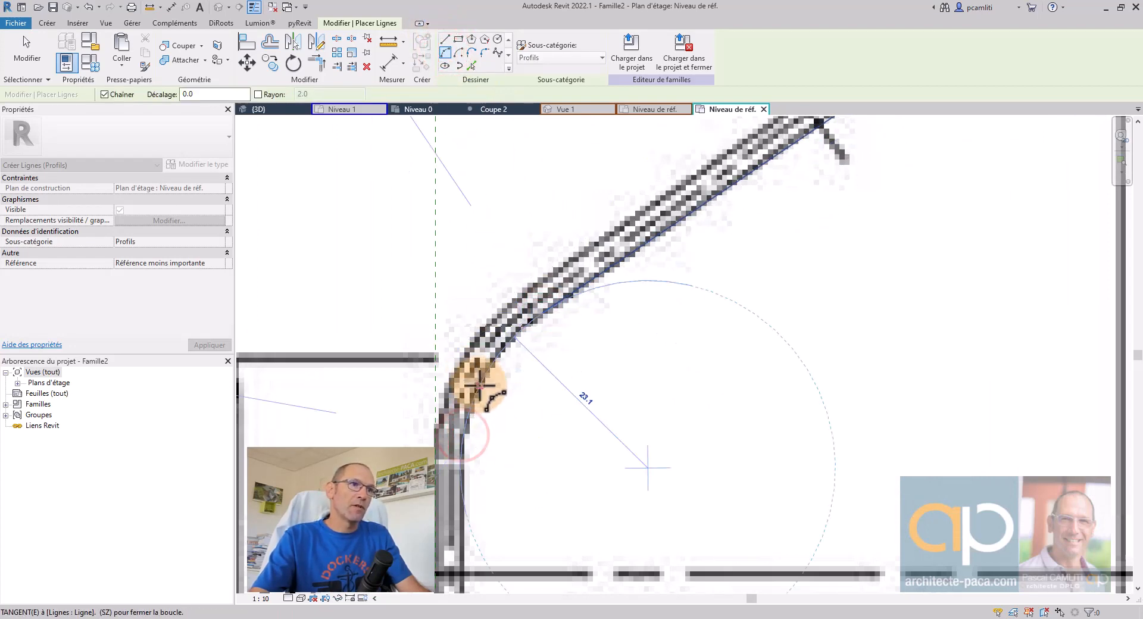
{"action": "left_click", "coordinate": [479, 386]}
Step: Trace the vertical central flat with a straight line and the bend below it with a start-end-radius arc
{"action": "scroll", "coordinate": [500, 298], "scroll_direction": "up", "scroll_amount": 3}
{"action": "left_click", "coordinate": [446, 42]}
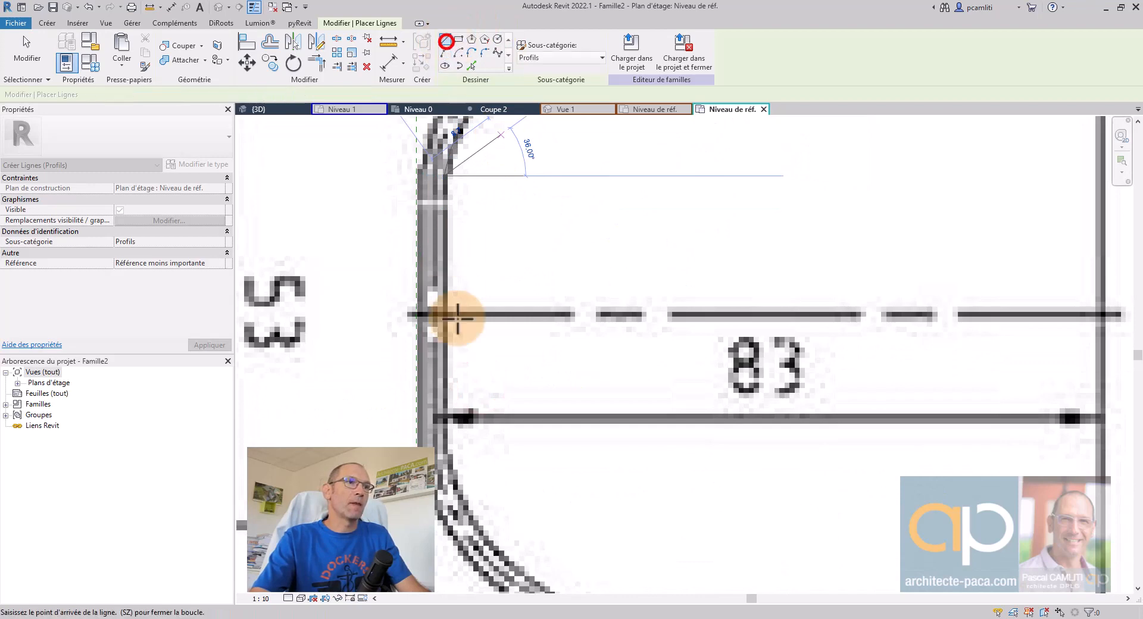
{"action": "left_click", "coordinate": [447, 456]}
{"action": "scroll", "coordinate": [387, 256], "scroll_direction": "down", "scroll_amount": 5}
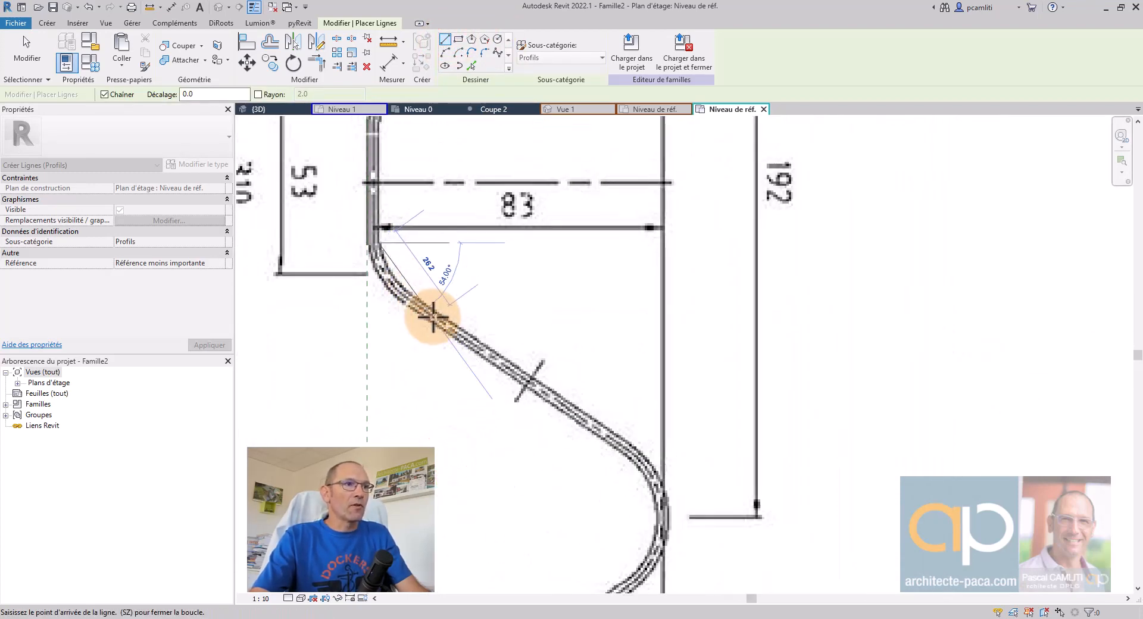
{"action": "scroll", "coordinate": [386, 209], "scroll_direction": "up", "scroll_amount": 1}
{"action": "left_click", "coordinate": [445, 53]}
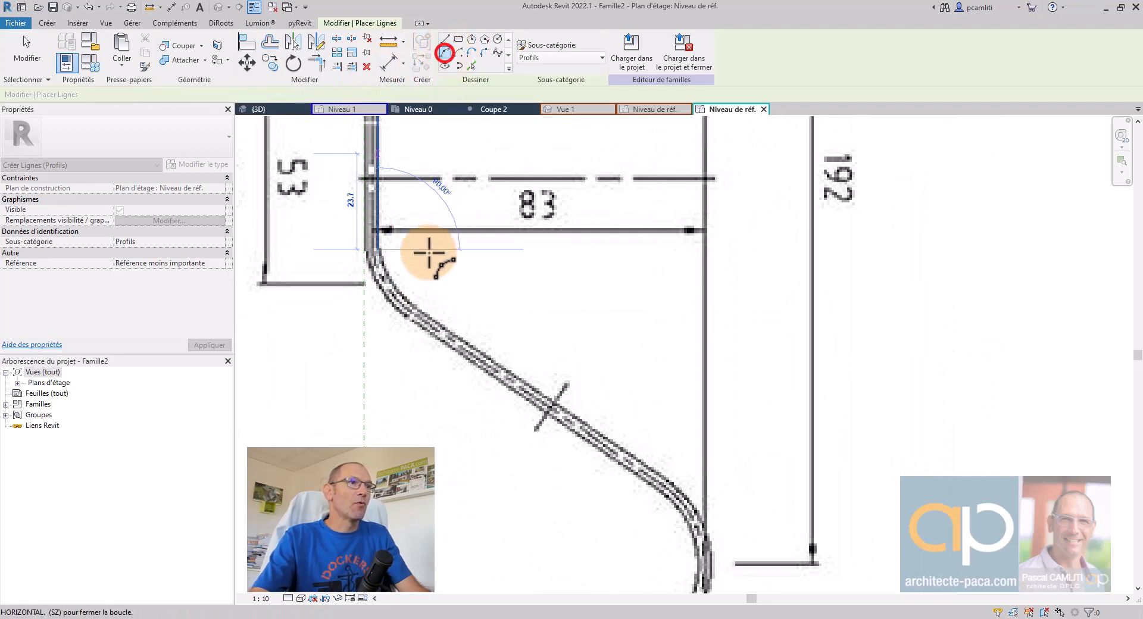
{"action": "scroll", "coordinate": [421, 252], "scroll_direction": "up", "scroll_amount": 2}
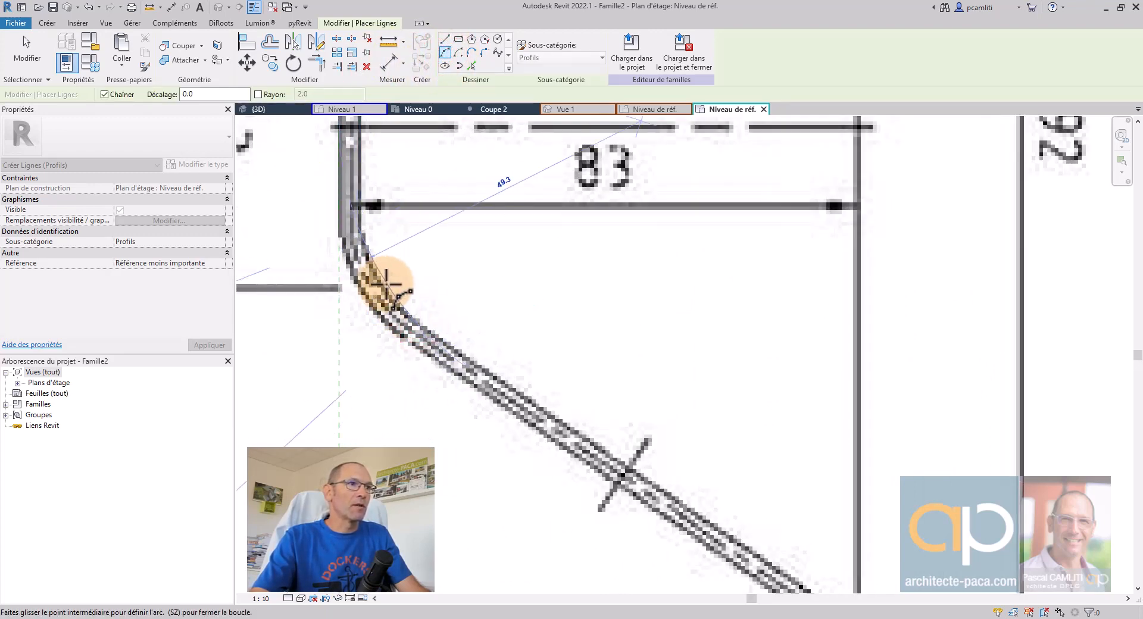
{"action": "left_click", "coordinate": [386, 290]}
Step: Trace the slope toward the lower bulge with a line about 73.1 long and round the bulge with a tangent arc of about 27.1 radius
{"action": "left_click", "coordinate": [445, 39]}
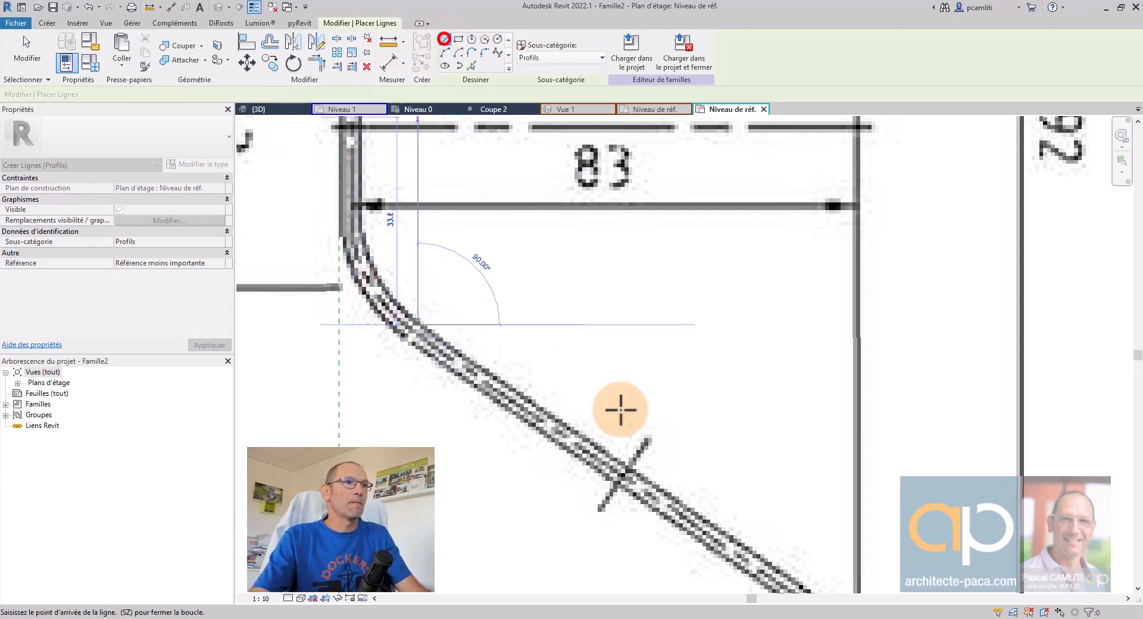
{"action": "middle_click_drag", "start_coordinate": [632, 437], "coordinate": [446, 177]}
{"action": "scroll", "coordinate": [602, 317], "scroll_direction": "down", "scroll_amount": 4}
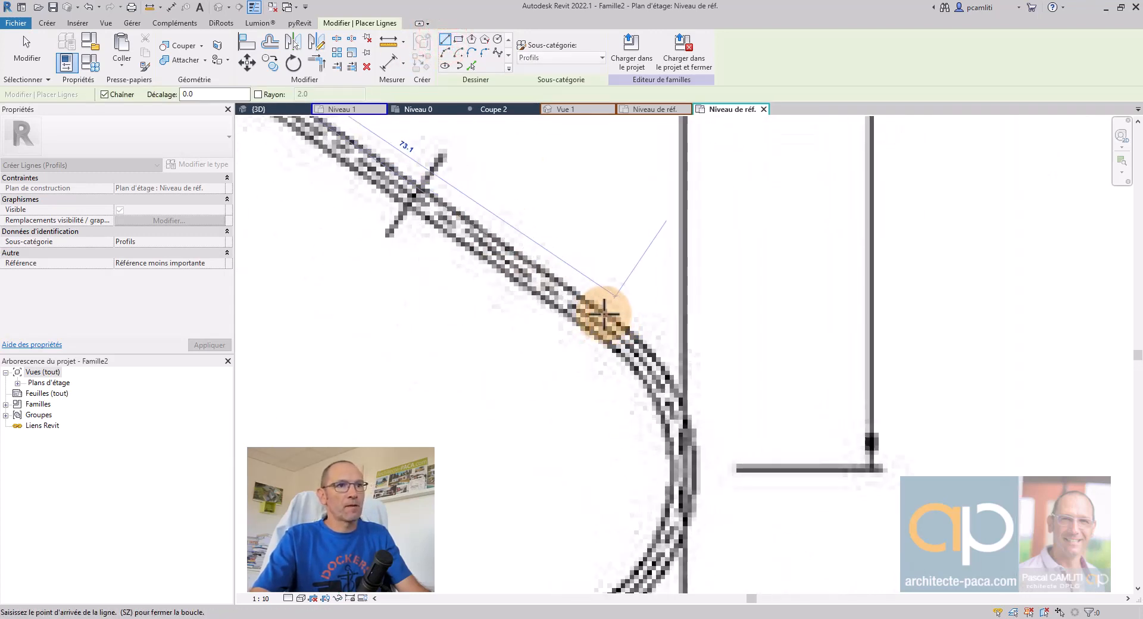
{"action": "left_click", "coordinate": [602, 311]}
{"action": "left_click", "coordinate": [445, 52]}
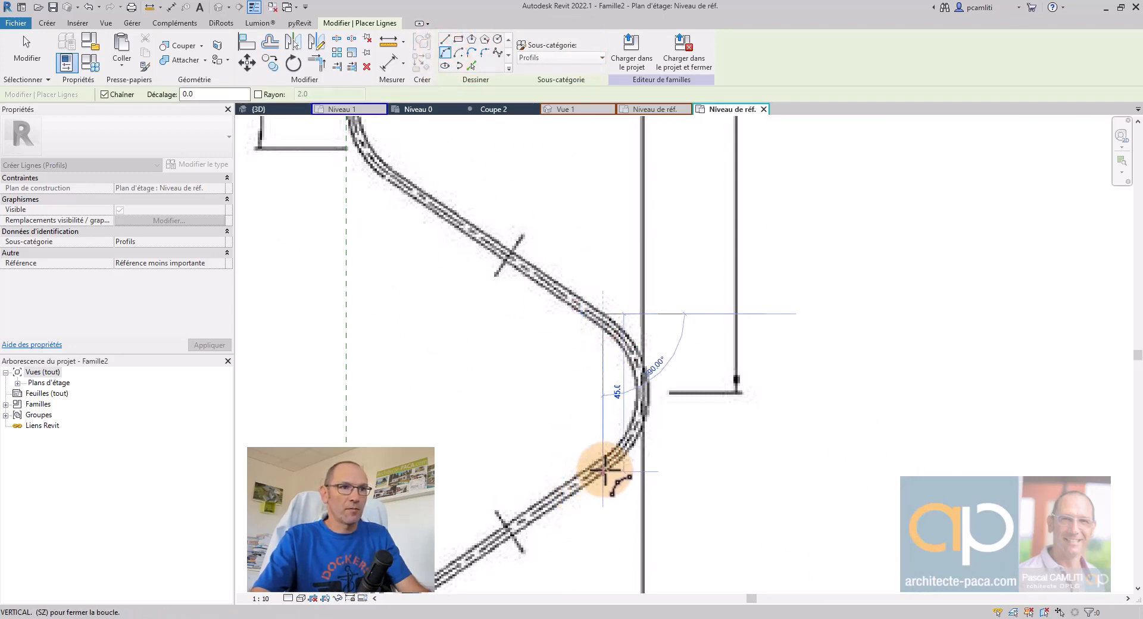
{"action": "left_click", "coordinate": [603, 472]}
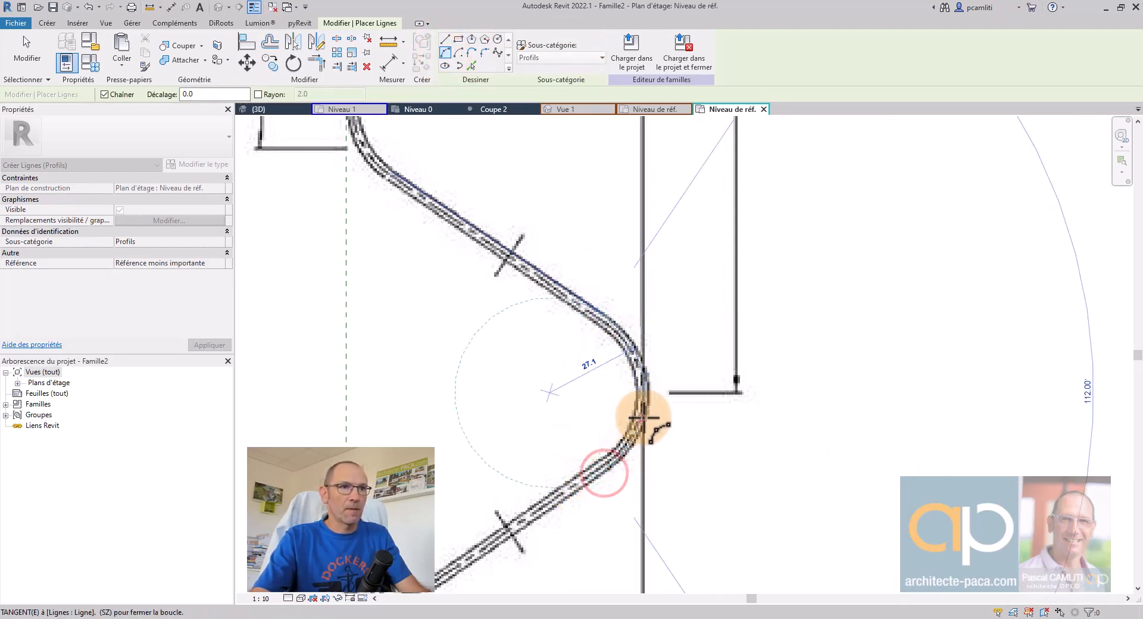
{"action": "left_click", "coordinate": [644, 417]}
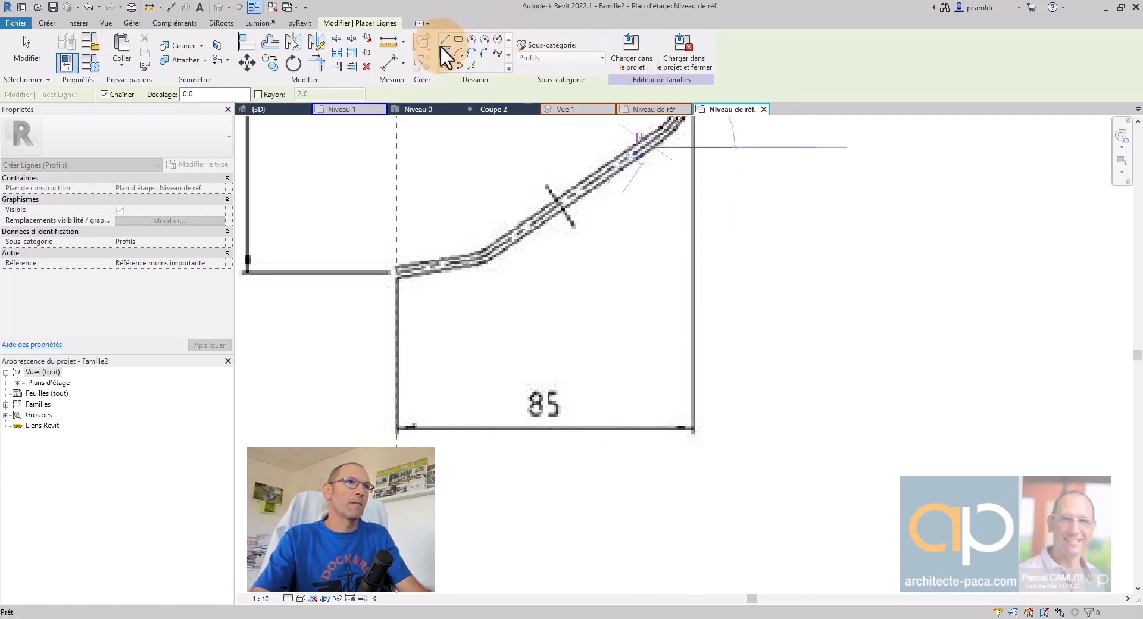
Step: Draw the last slope about 58.4 long and the lower lip about 25.2 long, ending on the vertical reference plane
{"action": "left_click", "coordinate": [443, 39]}
{"action": "scroll", "coordinate": [480, 263], "scroll_direction": "up", "scroll_amount": 2}
{"action": "left_click", "coordinate": [476, 268]}
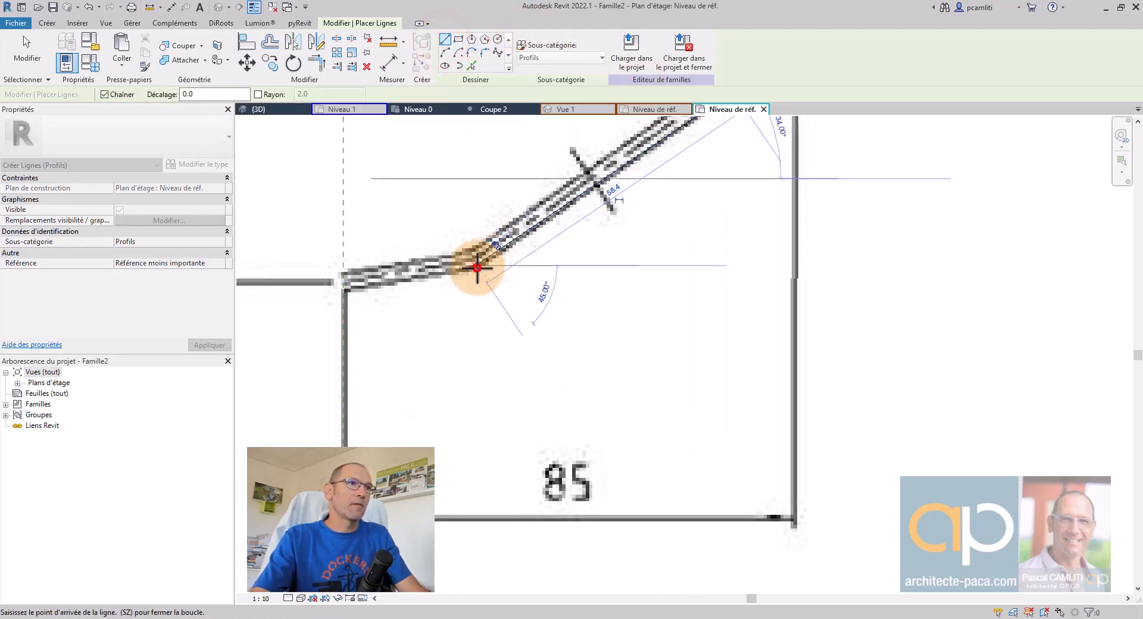
{"action": "scroll", "coordinate": [353, 290], "scroll_direction": "up", "scroll_amount": 2}
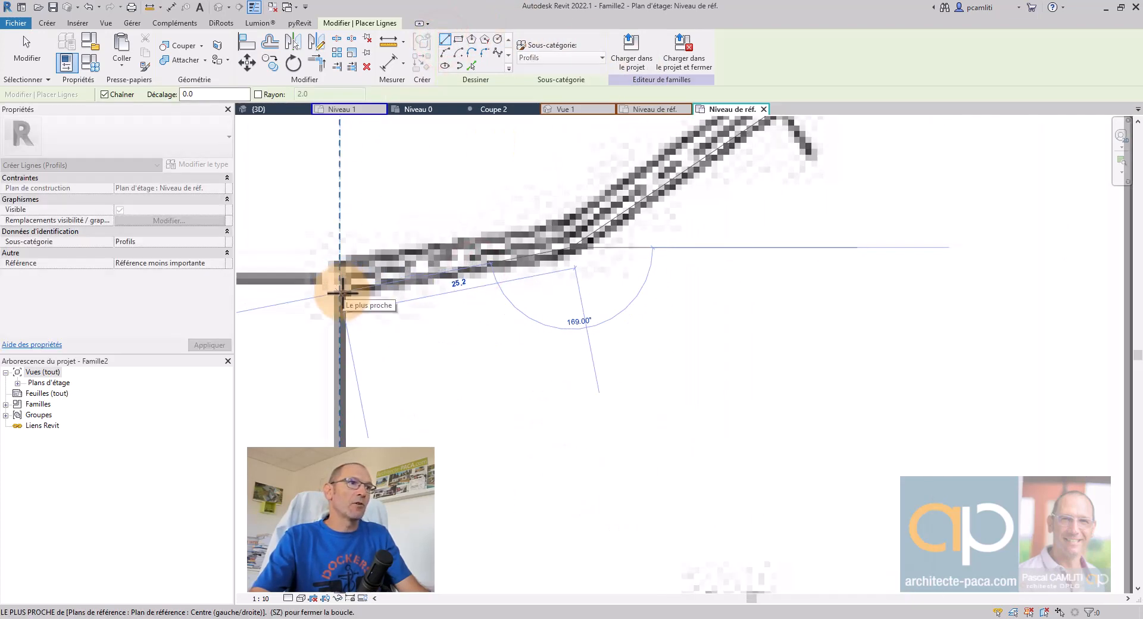
{"action": "left_click", "coordinate": [343, 291]}
{"action": "middle_click_drag", "start_coordinate": [508, 352], "coordinate": [528, 446]}
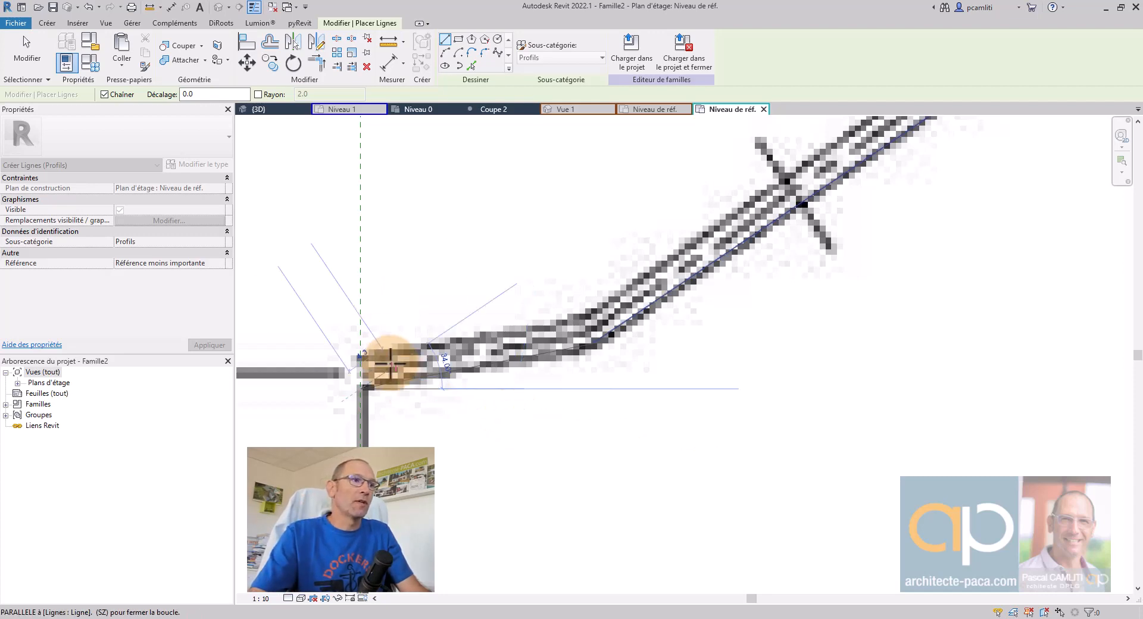
Step: Finish the outline line, allow pinned elements to be selected, and move the reference image clear of the traced profile to its right
{"action": "left_click", "coordinate": [415, 344]}
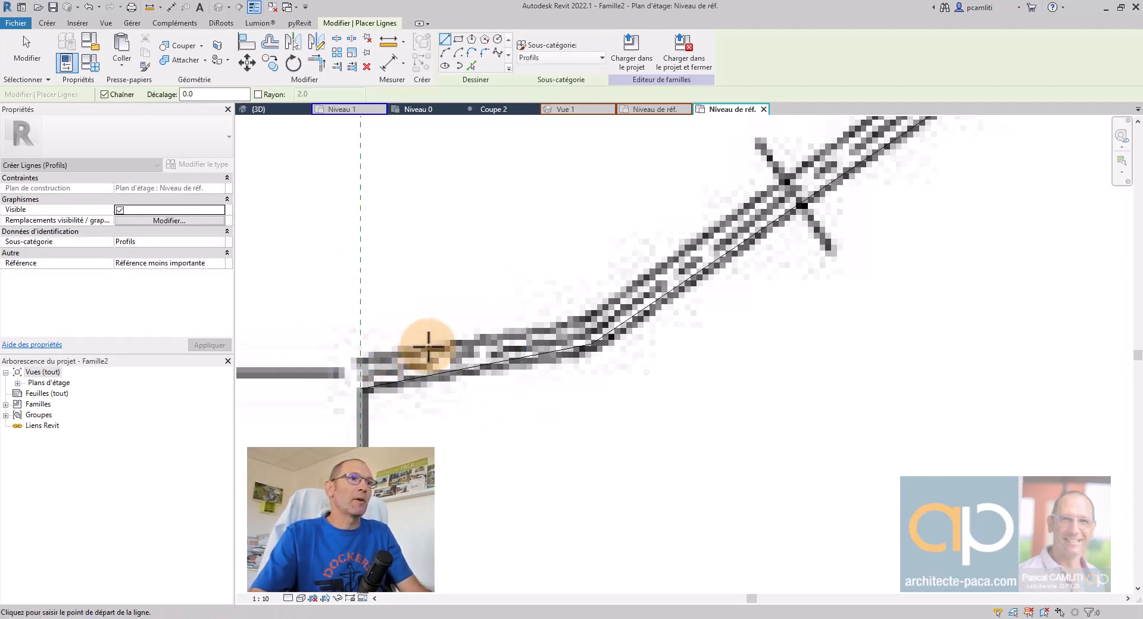
{"action": "scroll", "coordinate": [552, 334], "scroll_direction": "down", "scroll_amount": 4}
{"action": "key", "text": "Escape"}
{"action": "key", "text": "Escape"}
{"action": "middle_click_drag", "start_coordinate": [654, 242], "coordinate": [649, 320]}
{"action": "scroll", "coordinate": [631, 300], "scroll_direction": "up", "scroll_amount": 1}
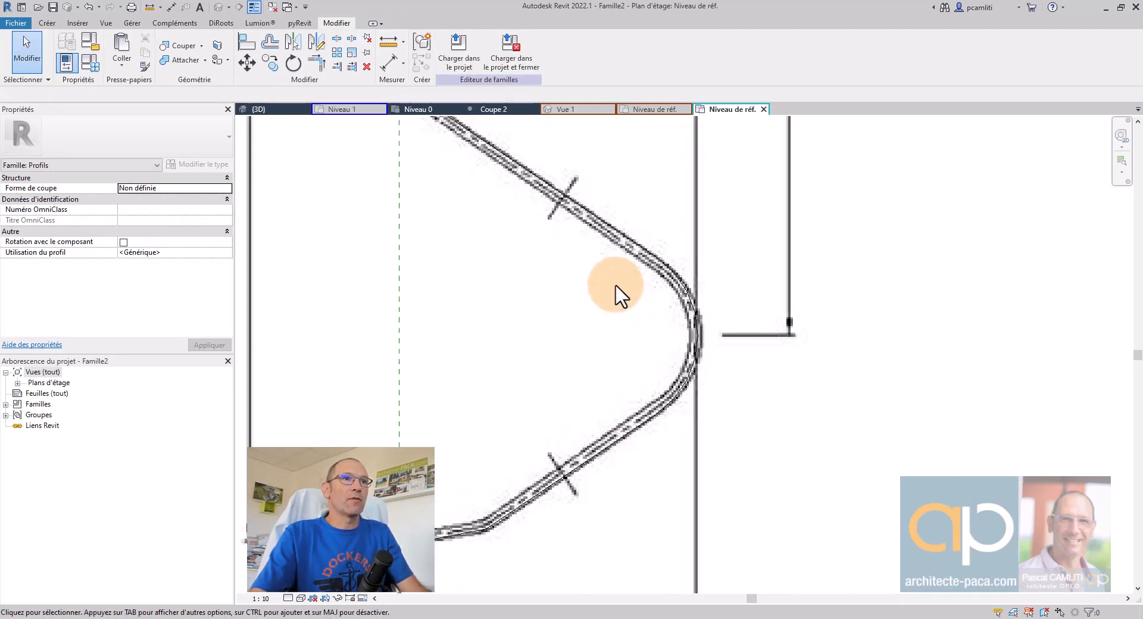
{"action": "left_click", "coordinate": [1032, 612]}
{"action": "left_click", "coordinate": [691, 450]}
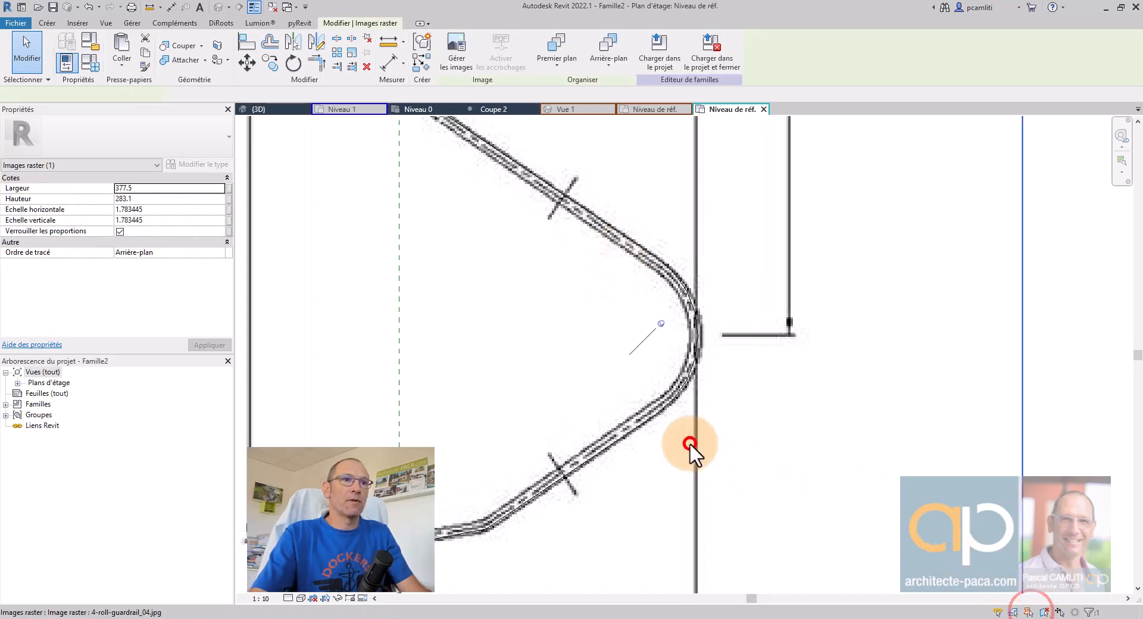
{"action": "scroll", "coordinate": [691, 447], "scroll_direction": "down", "scroll_amount": 3}
{"action": "left_click", "coordinate": [686, 404]}
{"action": "left_click_drag", "start_coordinate": [710, 409], "coordinate": [1041, 387]}
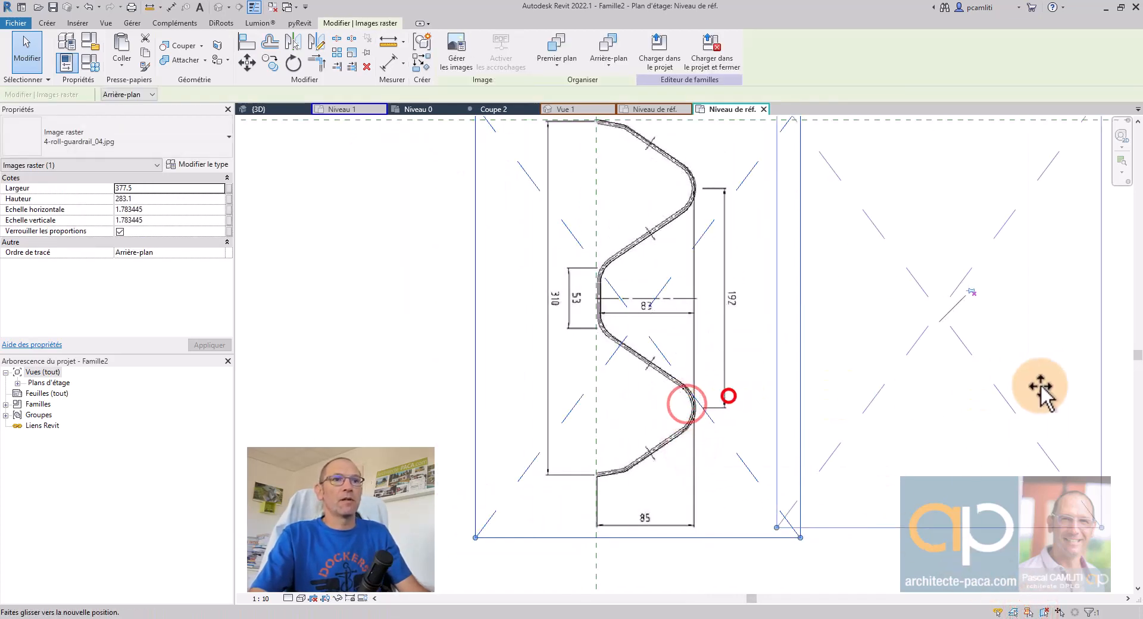
{"action": "middle_click_drag", "start_coordinate": [707, 384], "coordinate": [695, 373]}
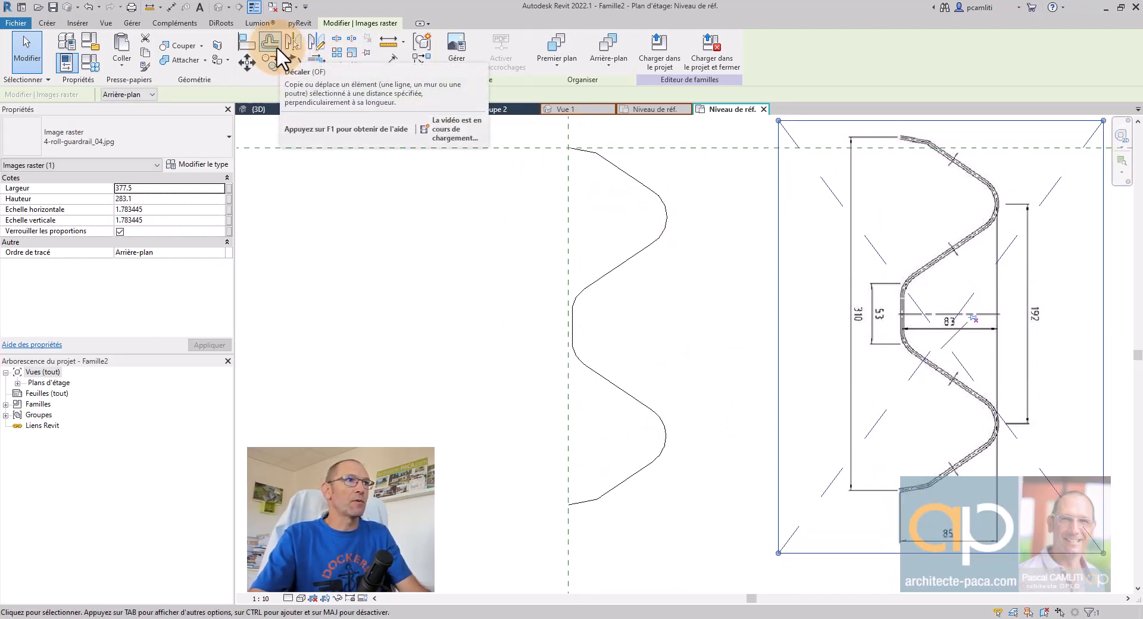
Step: Offset copies of the traced profile's upper half, from the upper lip to the central flat, by 3.5 toward the inner side
{"action": "left_click", "coordinate": [277, 46]}
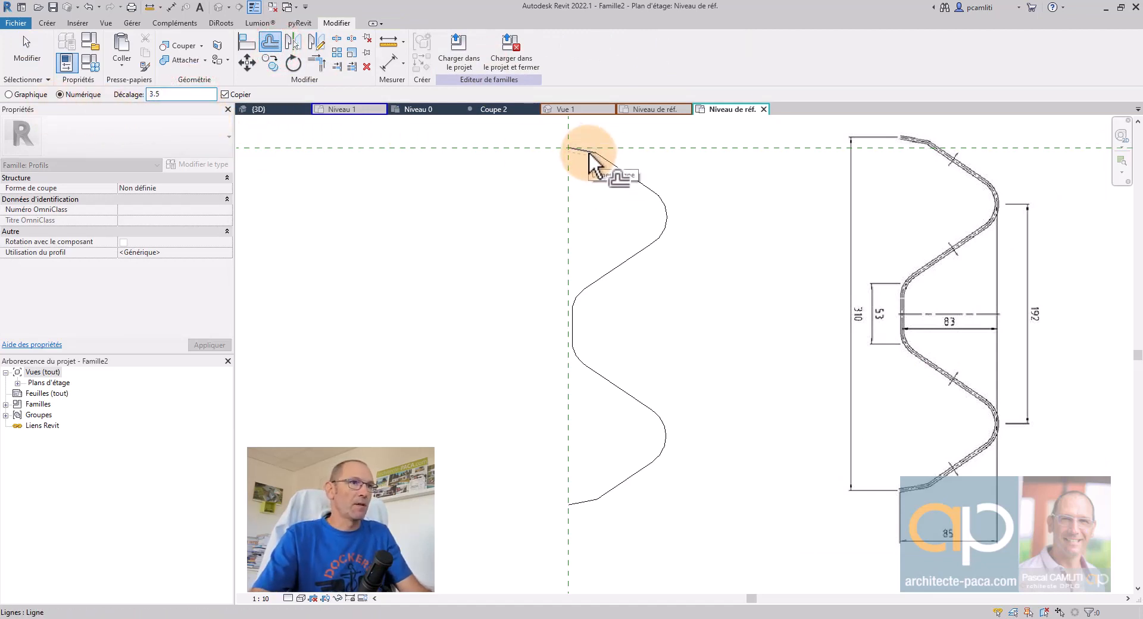
{"action": "left_click", "coordinate": [589, 153]}
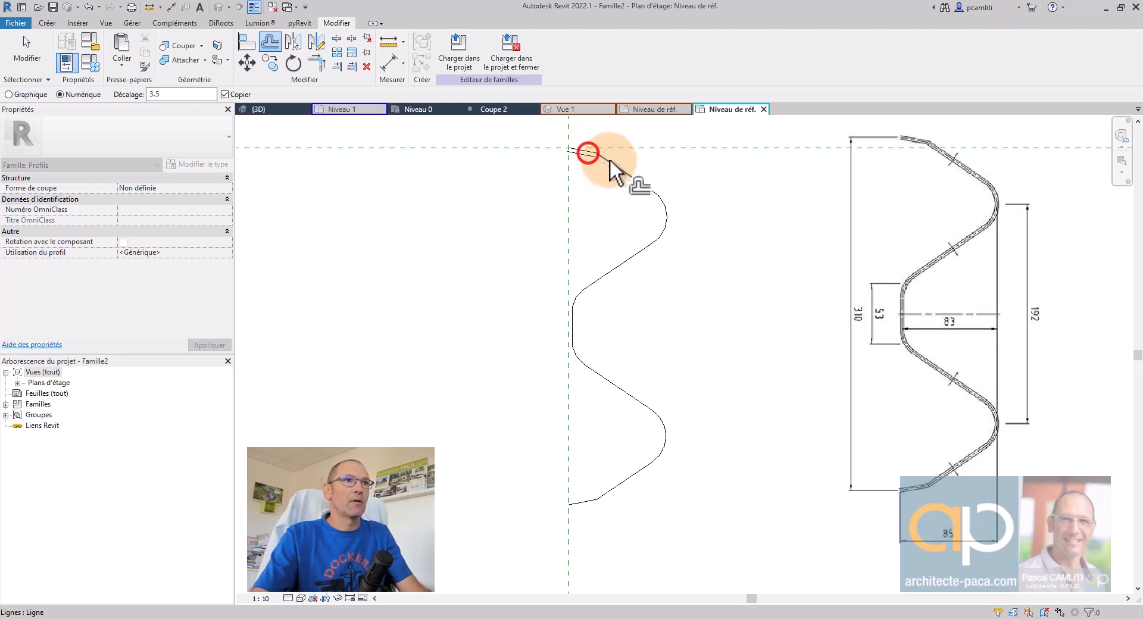
{"action": "left_click", "coordinate": [666, 214]}
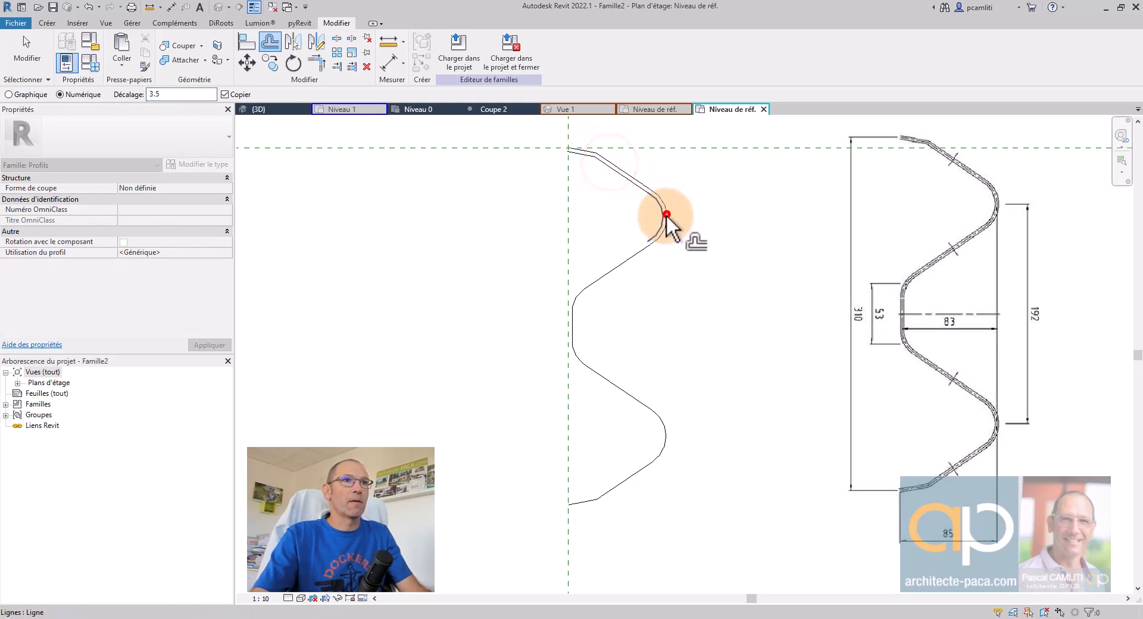
{"action": "left_click", "coordinate": [578, 295]}
{"action": "left_click", "coordinate": [573, 316]}
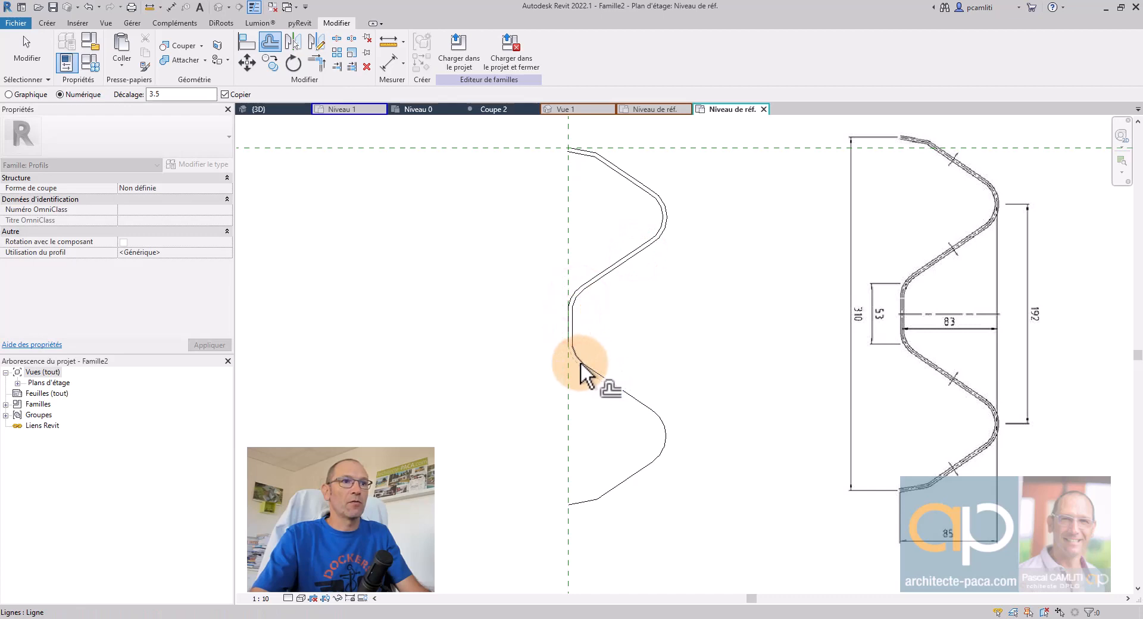
Step: Offset copies of the profile's lower half, from the bend below the central flat to the lower lip, by 3.5 inward
{"action": "left_click", "coordinate": [580, 359]}
{"action": "left_click", "coordinate": [600, 374]}
{"action": "left_click", "coordinate": [661, 428]}
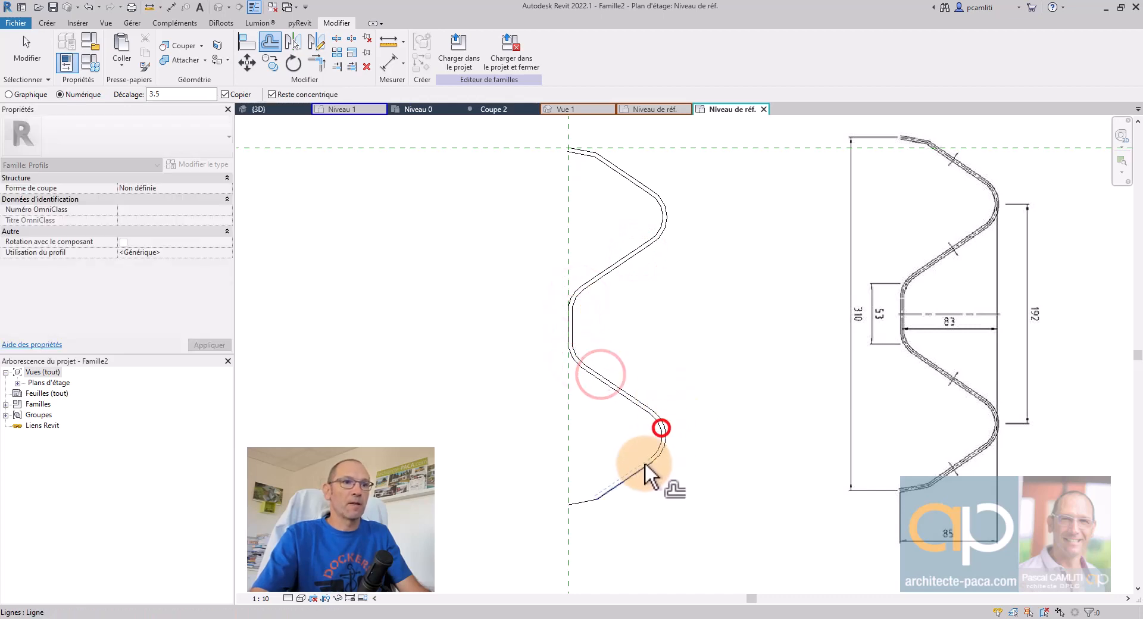
{"action": "left_click", "coordinate": [642, 462]}
{"action": "left_click", "coordinate": [586, 503]}
{"action": "key", "text": "Escape"}
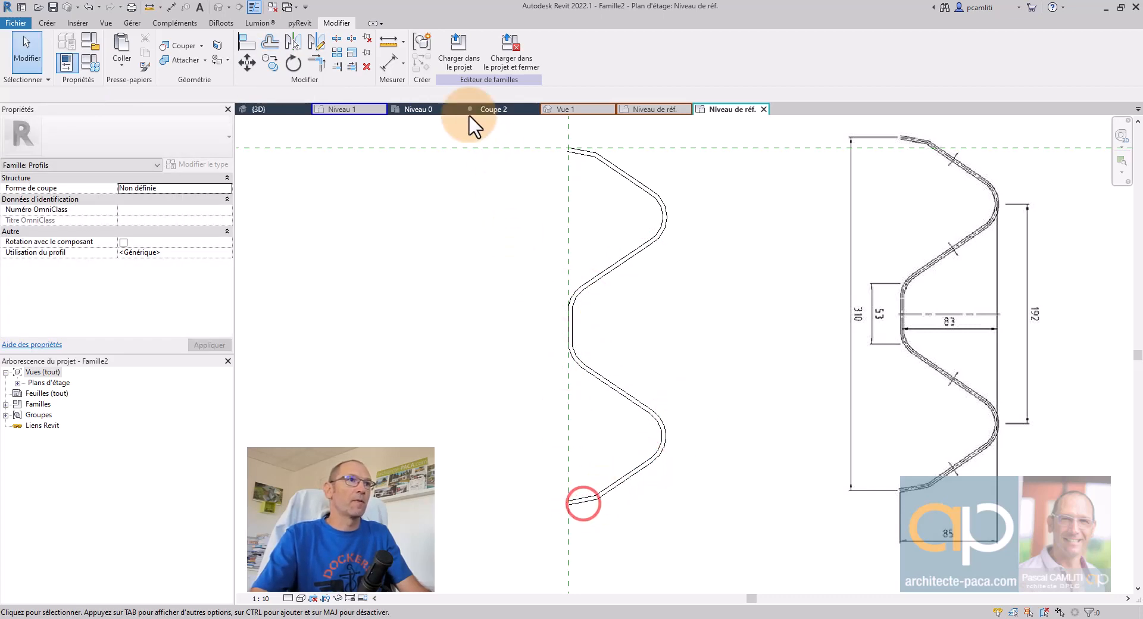
Step: Close the upper end of the double outline with a line about 3.5 long between the two lip endpoints
{"action": "left_click", "coordinate": [47, 22]}
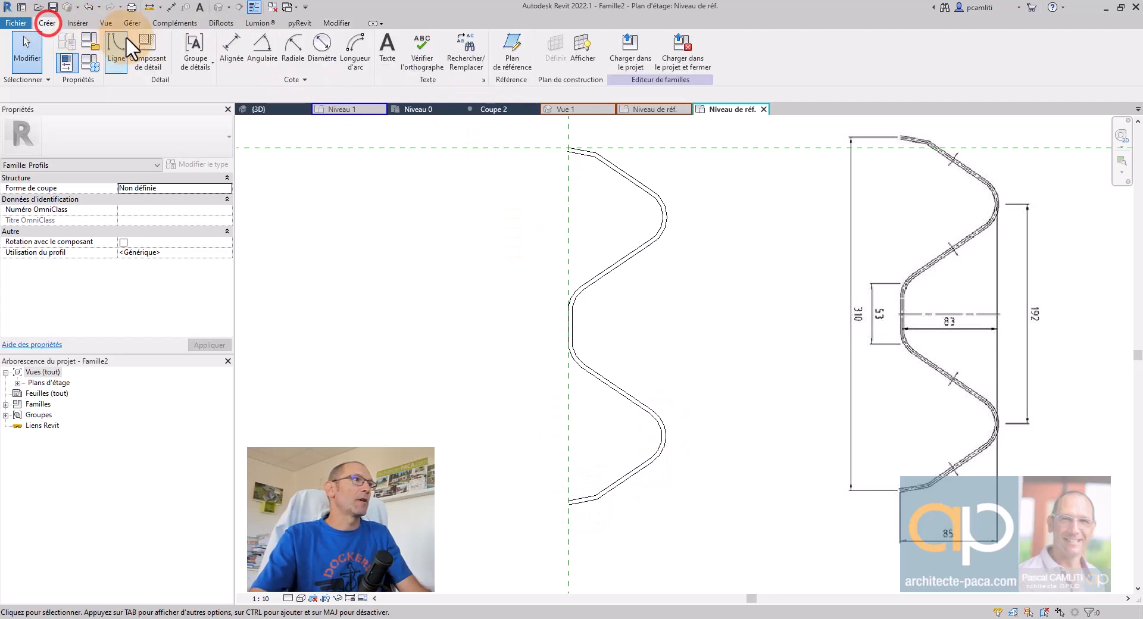
{"action": "left_click", "coordinate": [127, 40]}
{"action": "scroll", "coordinate": [578, 154], "scroll_direction": "up", "scroll_amount": 5}
{"action": "scroll", "coordinate": [587, 176], "scroll_direction": "up", "scroll_amount": 2}
{"action": "middle_click_drag", "start_coordinate": [587, 176], "coordinate": [554, 317]}
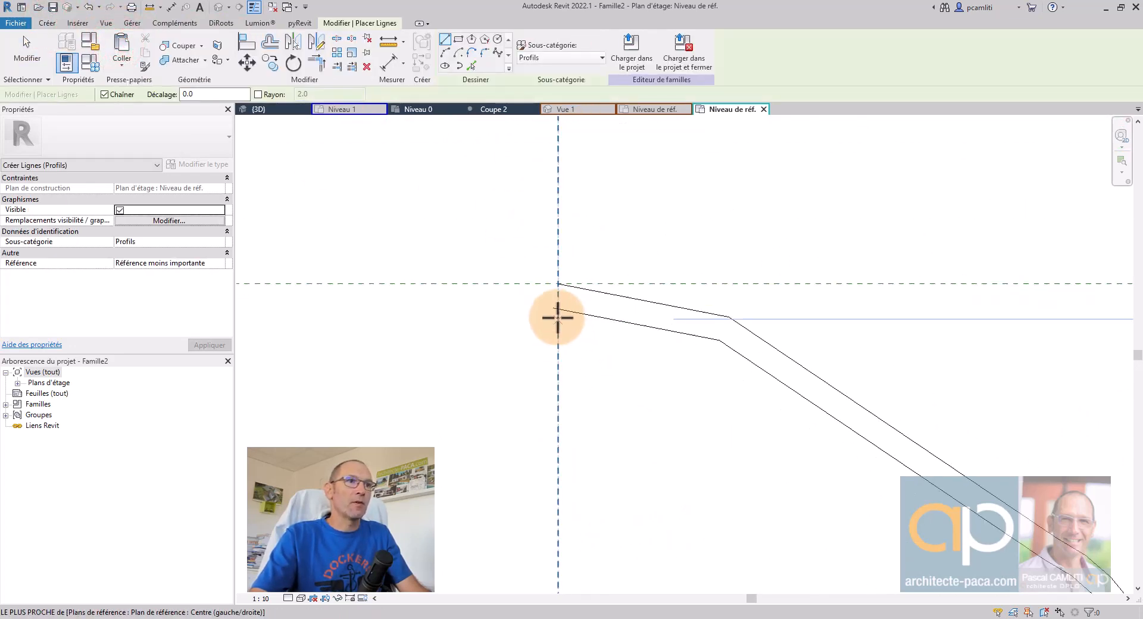
{"action": "left_click", "coordinate": [557, 284]}
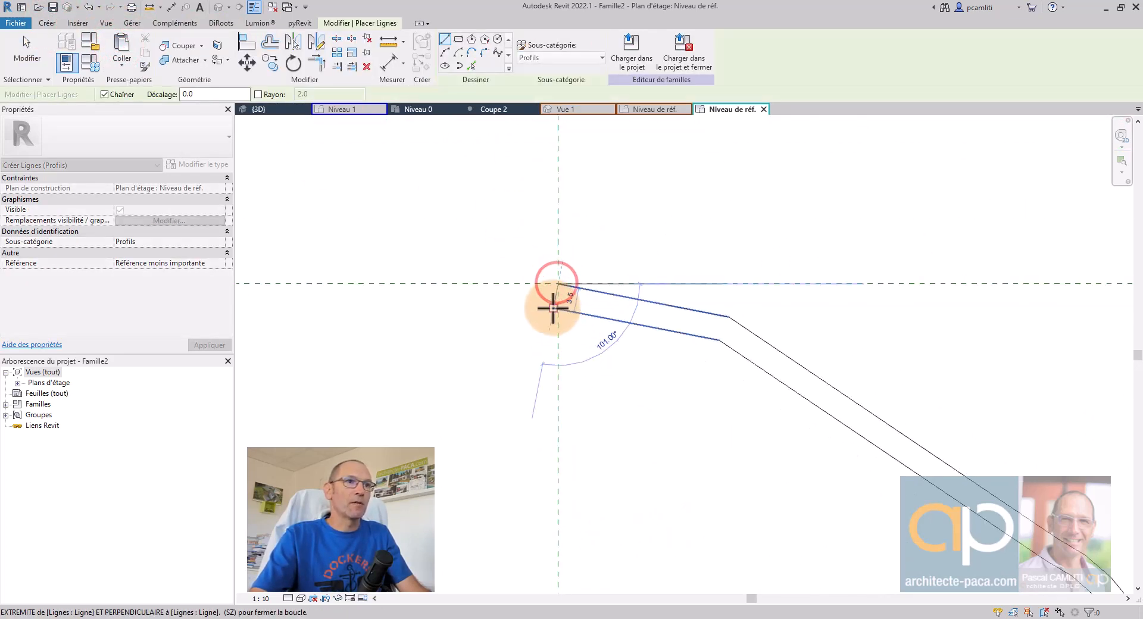
{"action": "left_click", "coordinate": [553, 309]}
Step: Close the lower end of the double outline with a vertical line about 3.6 long between the two lip endpoints
{"action": "scroll", "coordinate": [607, 368], "scroll_direction": "down", "scroll_amount": 5}
{"action": "middle_click_drag", "start_coordinate": [676, 535], "coordinate": [592, 132]}
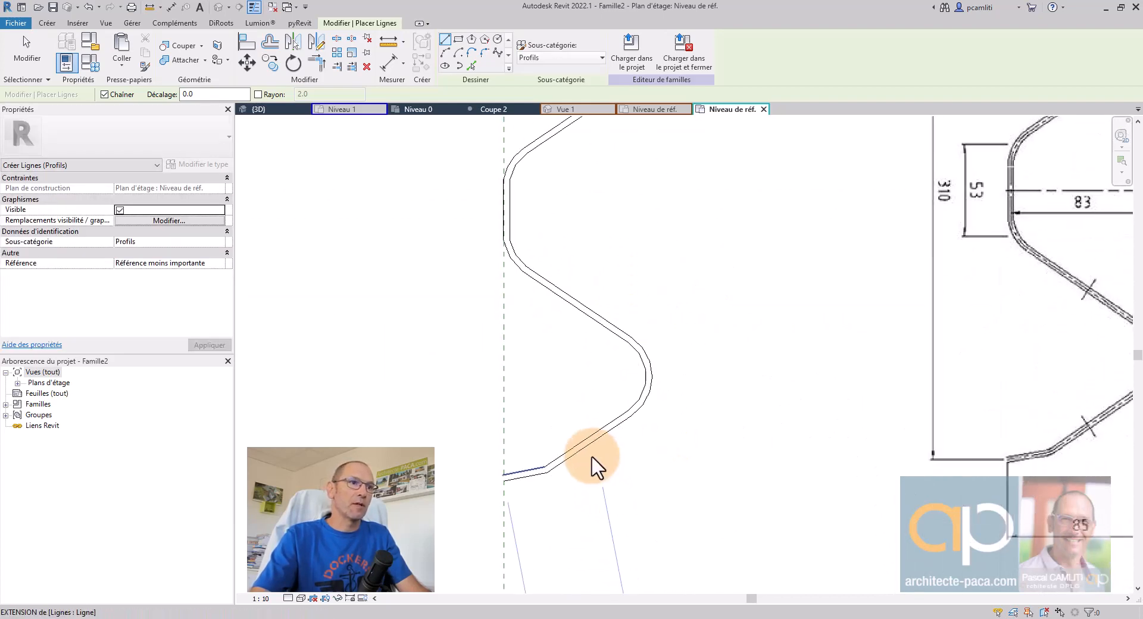
{"action": "scroll", "coordinate": [511, 480], "scroll_direction": "up", "scroll_amount": 4}
{"action": "left_click", "coordinate": [497, 468]}
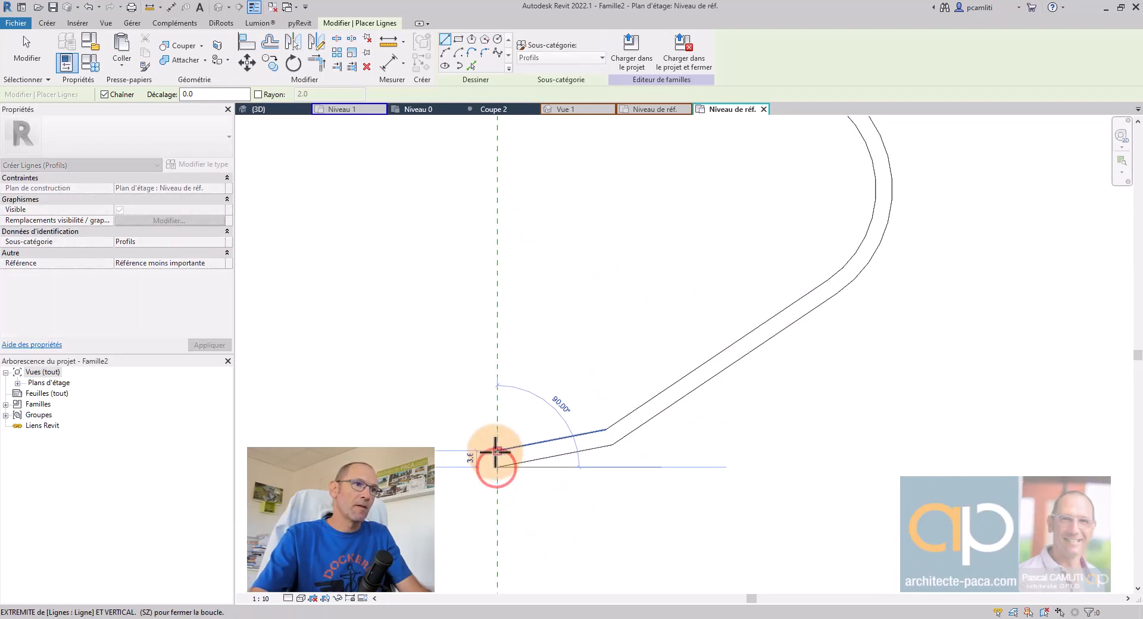
{"action": "left_click", "coordinate": [495, 453]}
{"action": "key", "text": "Escape"}
{"action": "key", "text": "Escape"}
{"action": "scroll", "coordinate": [674, 350], "scroll_direction": "down", "scroll_amount": 4}
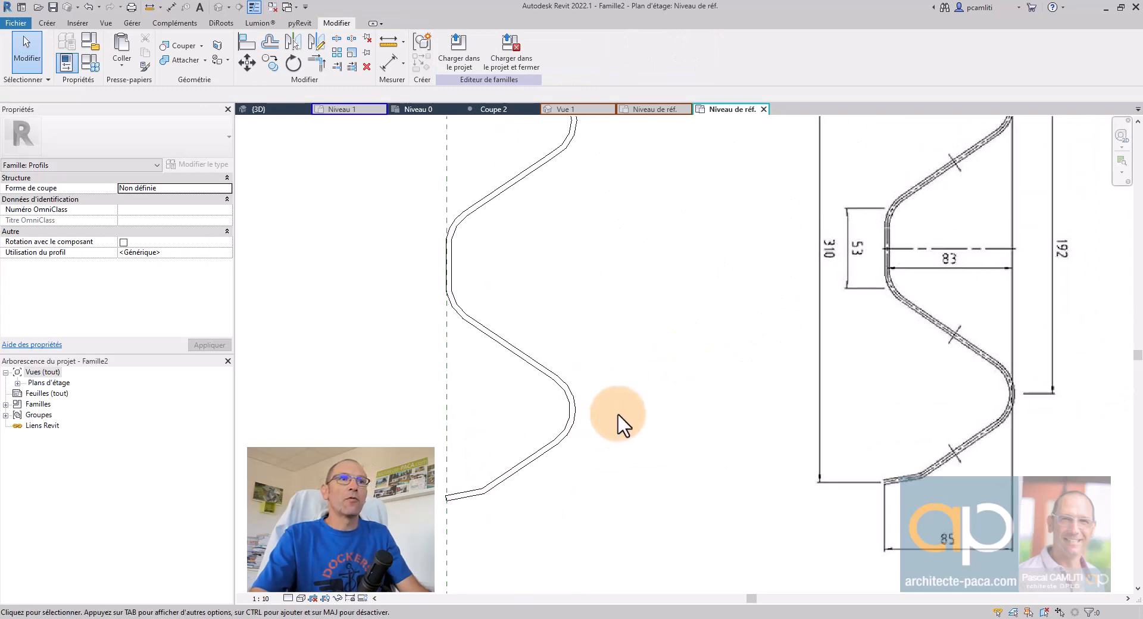
{"action": "scroll", "coordinate": [619, 311], "scroll_direction": "down", "scroll_amount": 3}
Step: View the finished glissiere.rfa profile and check which open projects it can be loaded into, without loading it
{"action": "left_click", "coordinate": [359, 109]}
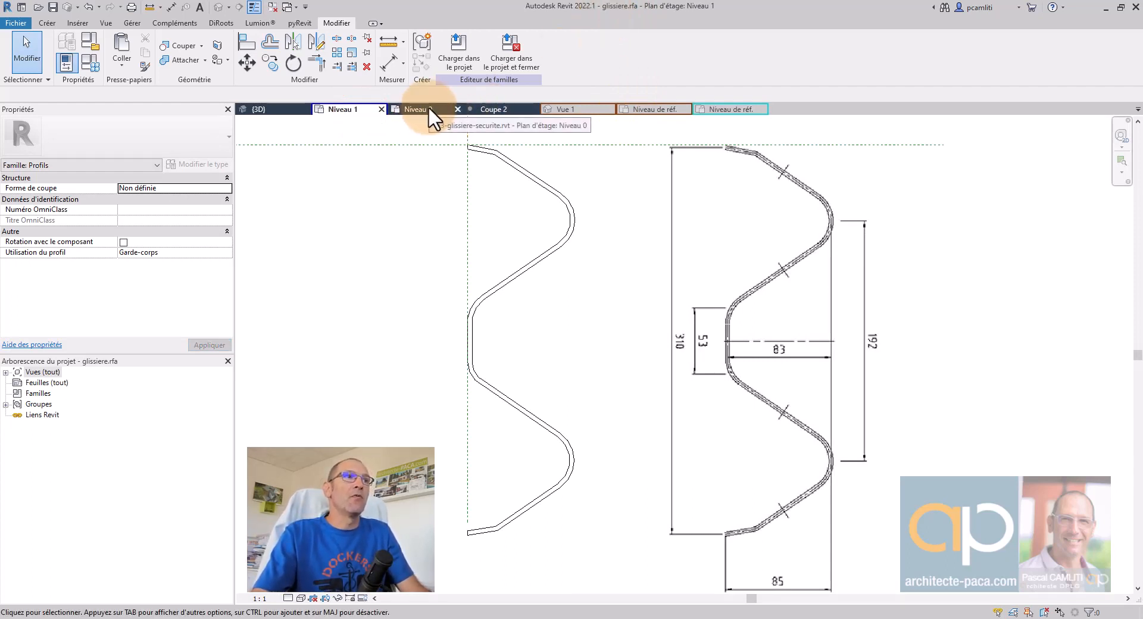
{"action": "left_click", "coordinate": [468, 58]}
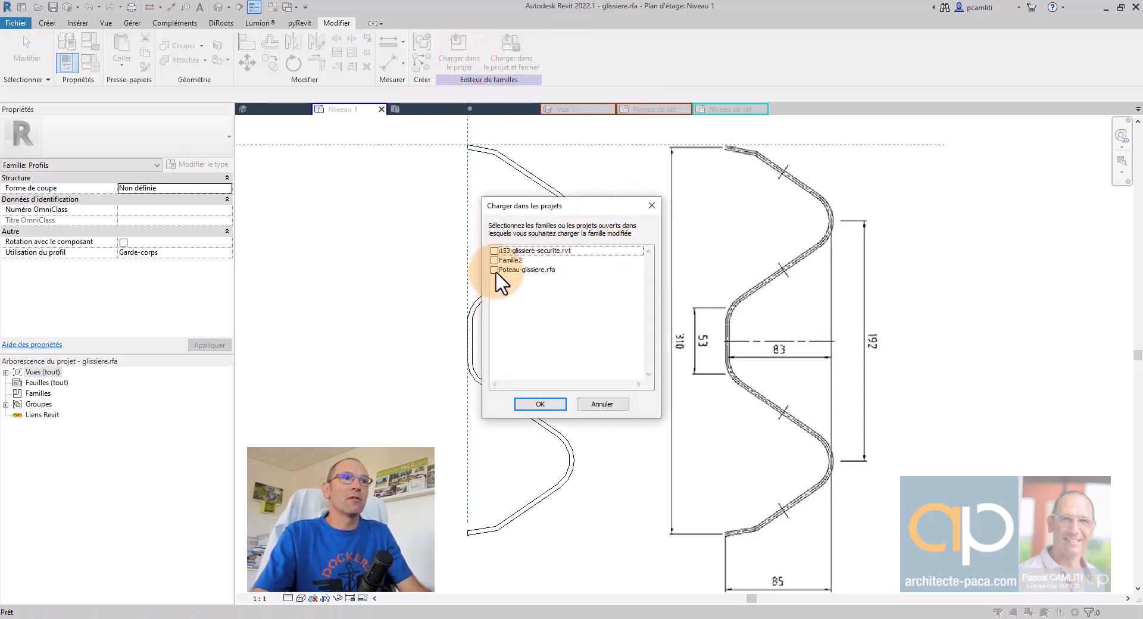
{"action": "left_click", "coordinate": [602, 404]}
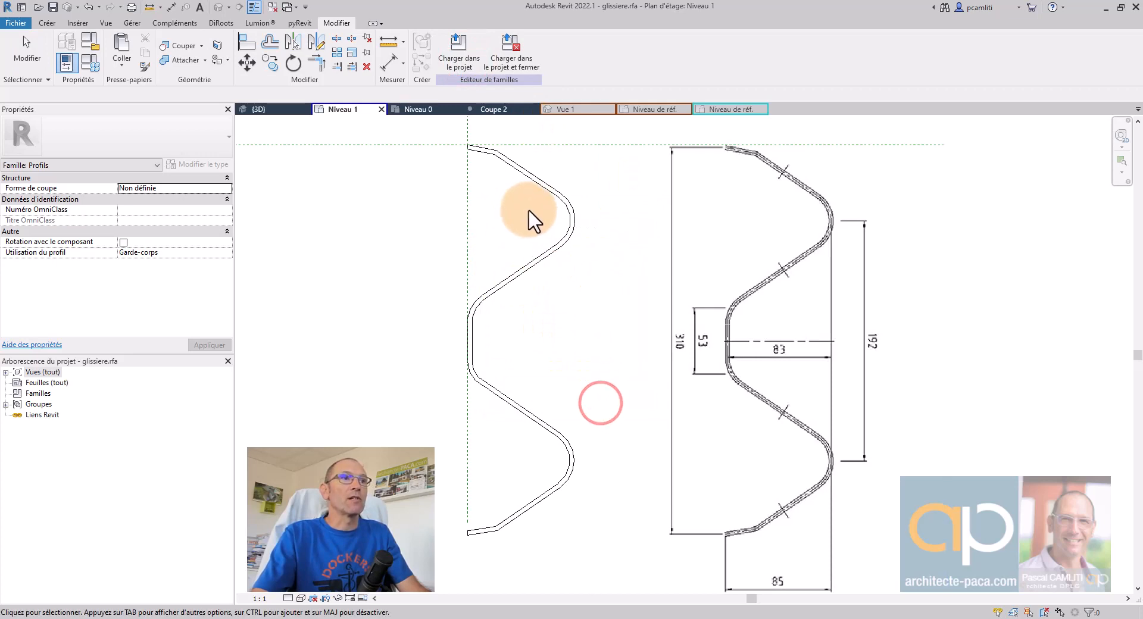
Step: Switch to the Niveau 0 plan of 153-glissiere-securite.rvt and open the type properties of the upper Glissiere guardrail
{"action": "left_click", "coordinate": [426, 108]}
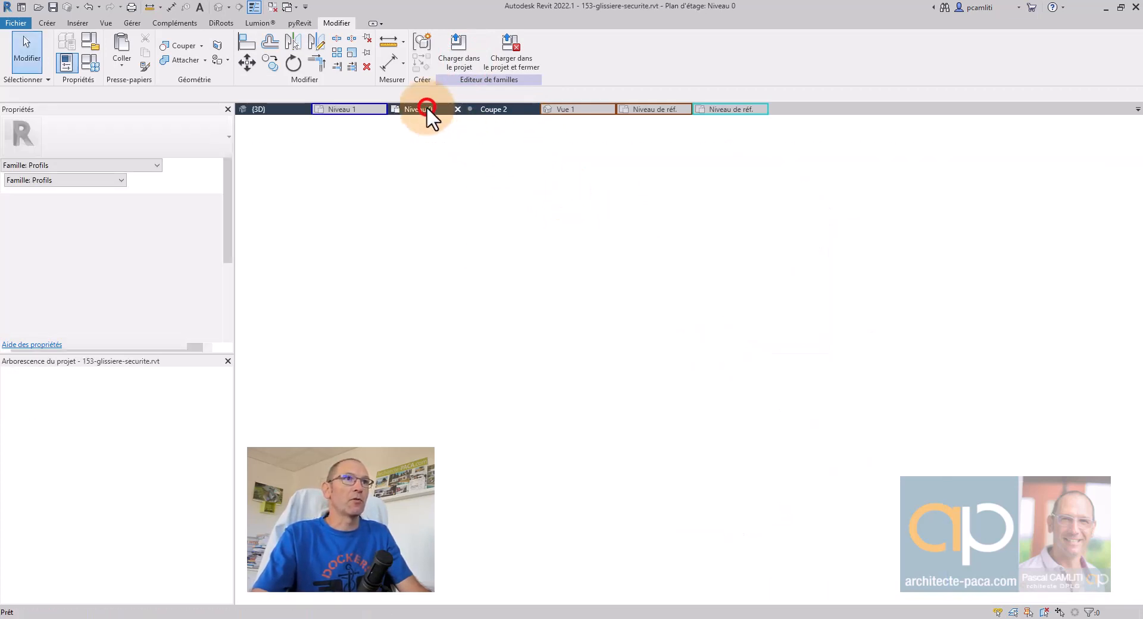
{"action": "middle_click_drag", "start_coordinate": [546, 322], "coordinate": [554, 324]}
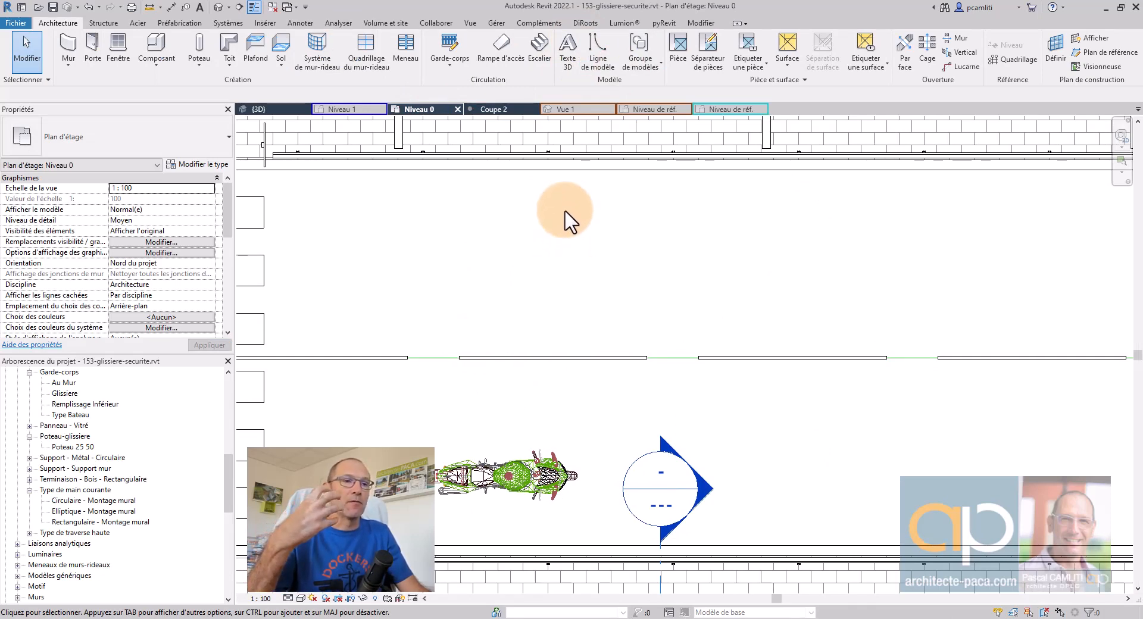
{"action": "left_click", "coordinate": [597, 154]}
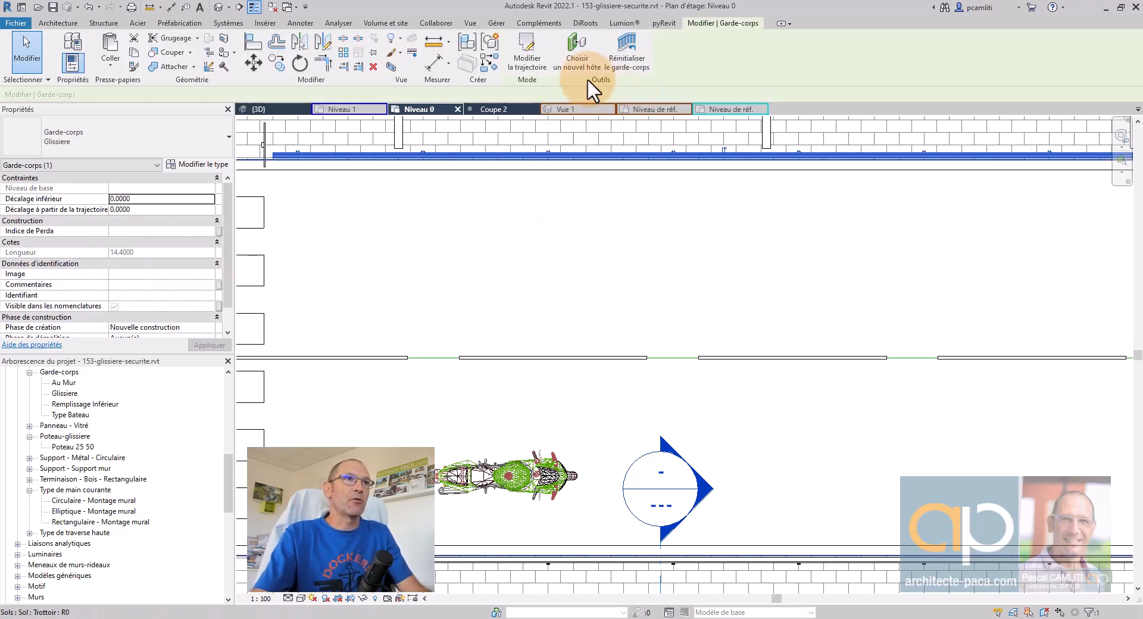
{"action": "left_click", "coordinate": [205, 164]}
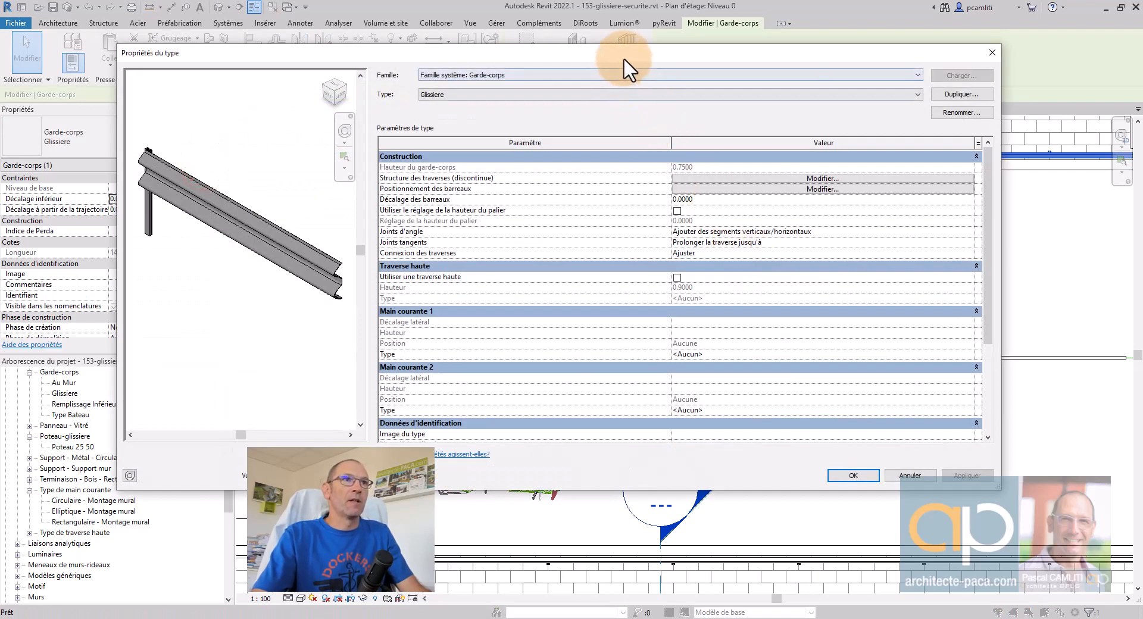
{"action": "left_click_drag", "start_coordinate": [623, 57], "coordinate": [648, 69]}
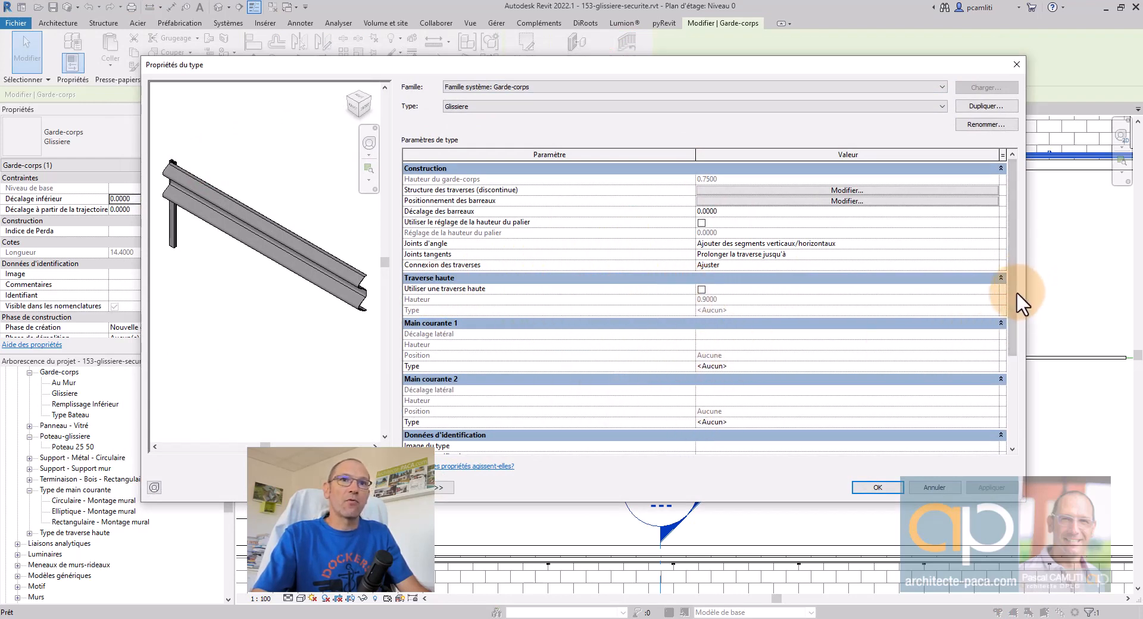
{"action": "left_click_drag", "start_coordinate": [1017, 292], "coordinate": [878, 221]}
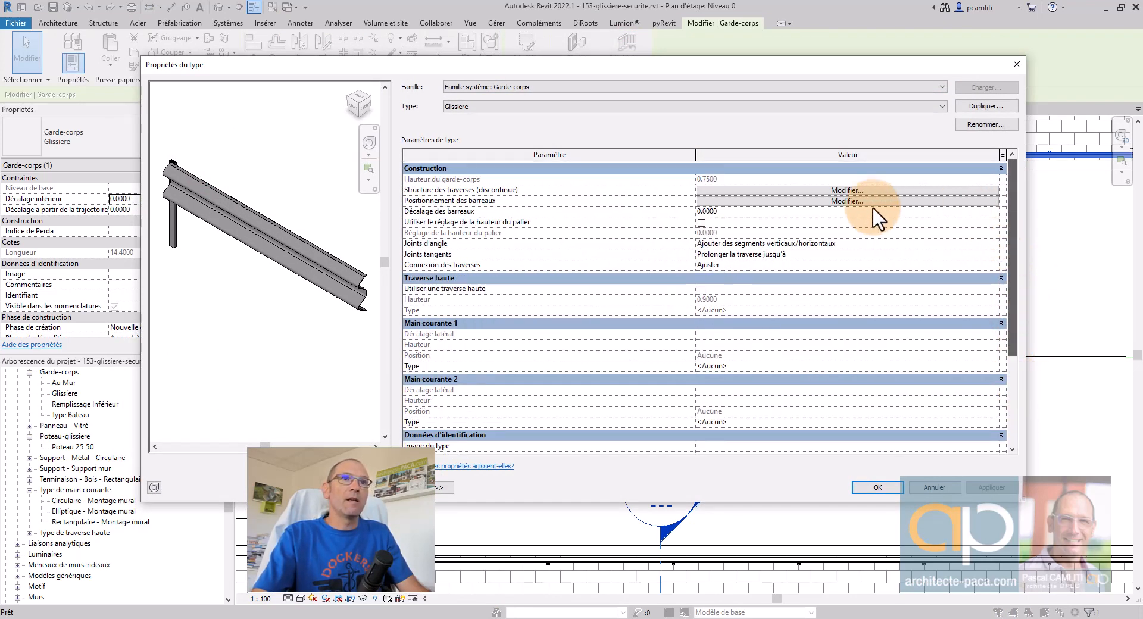
Step: Open the guardrail's non-continuous rail structure and rename its single rail as Glissiere
{"action": "left_click", "coordinate": [745, 189]}
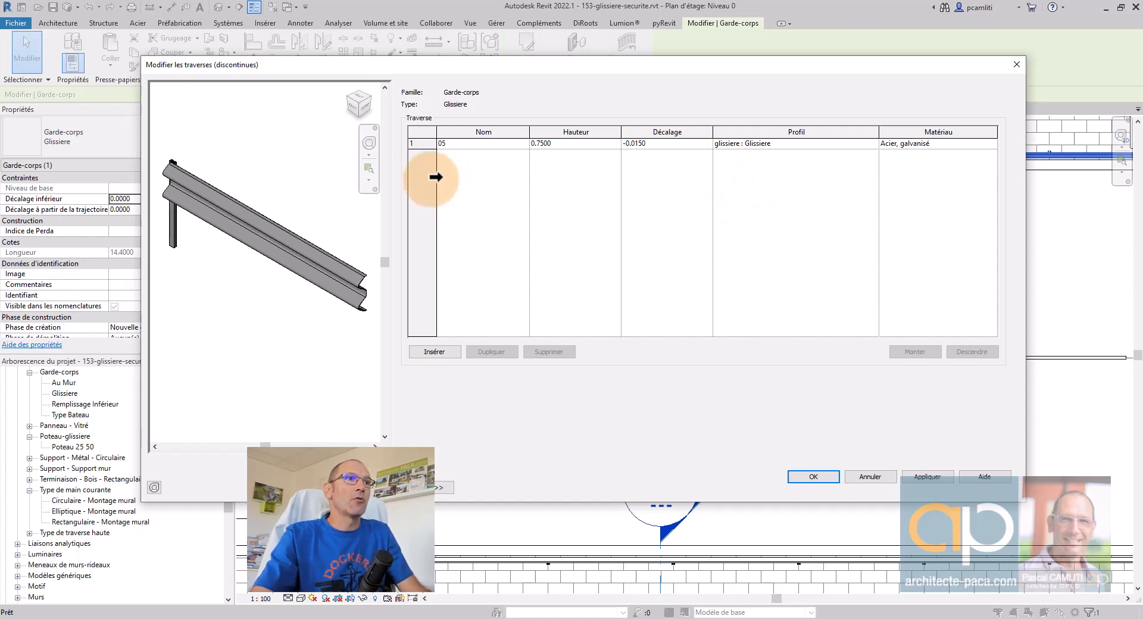
{"action": "left_click", "coordinate": [460, 145]}
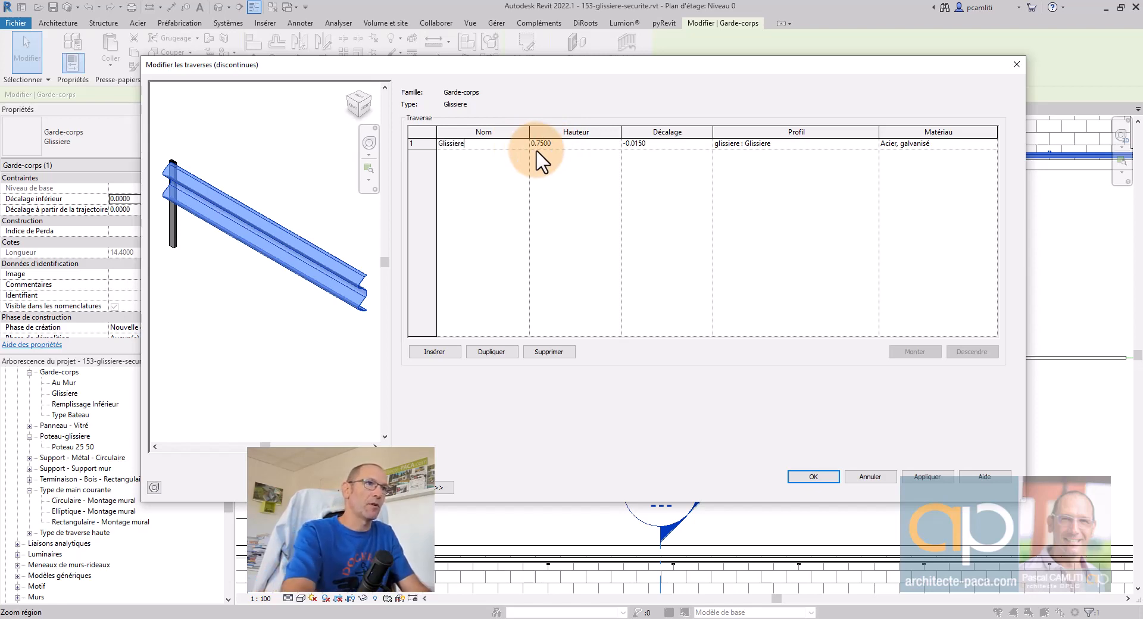
{"action": "left_click", "coordinate": [620, 263]}
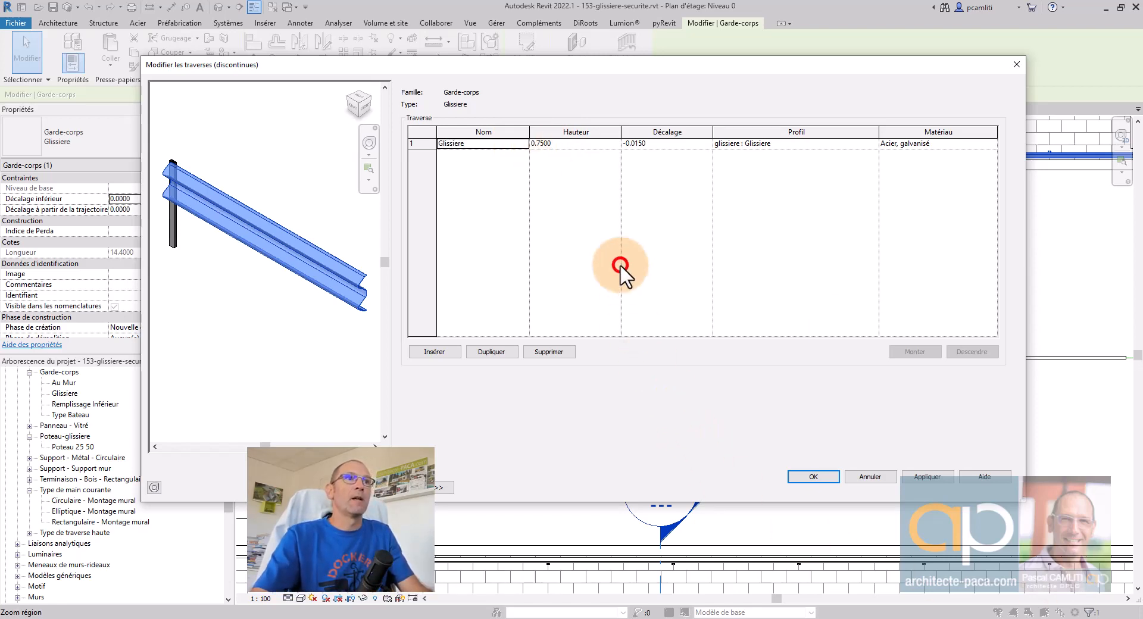
Step: Review the rail's height and the available profiles, keeping the glissiere : Glissiere profile
{"action": "left_click", "coordinate": [569, 140]}
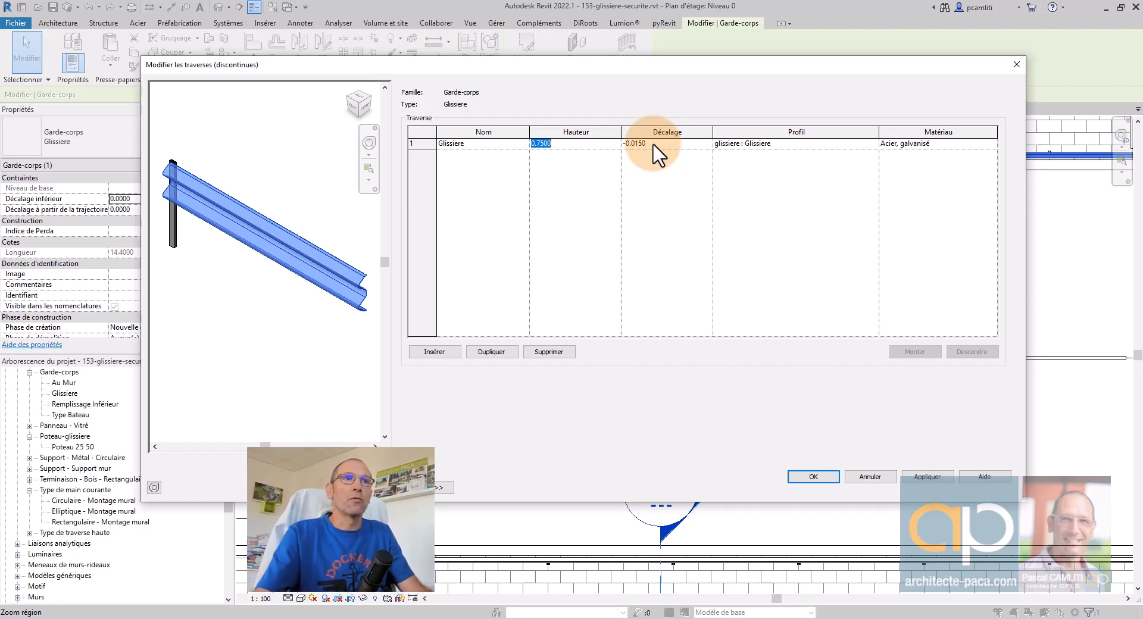
{"action": "left_click", "coordinate": [791, 144]}
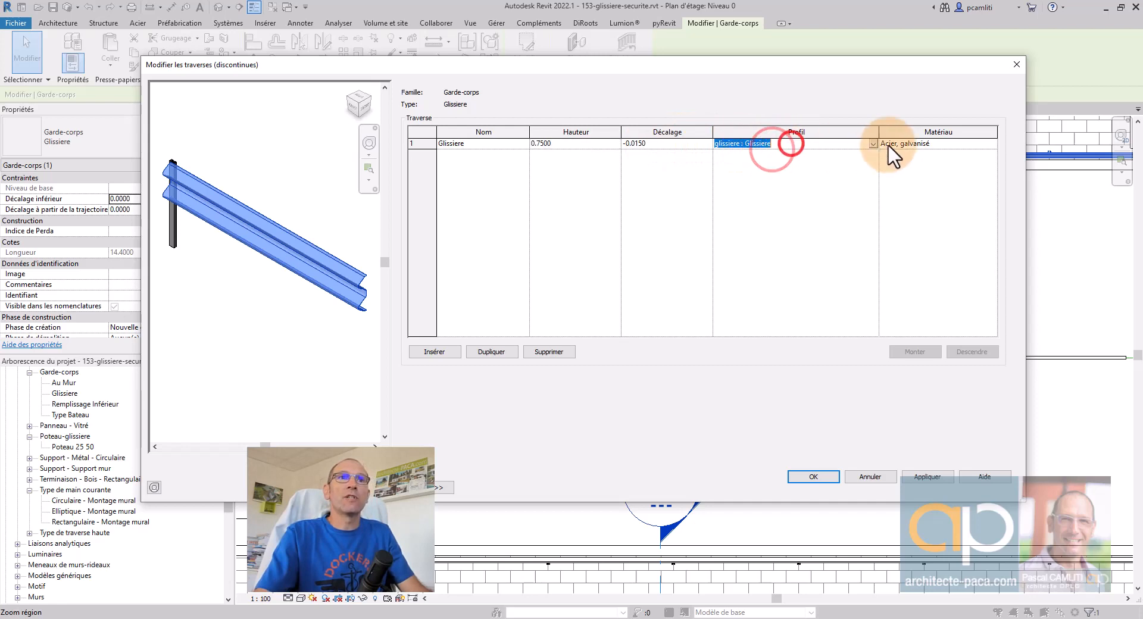
{"action": "left_click", "coordinate": [873, 143]}
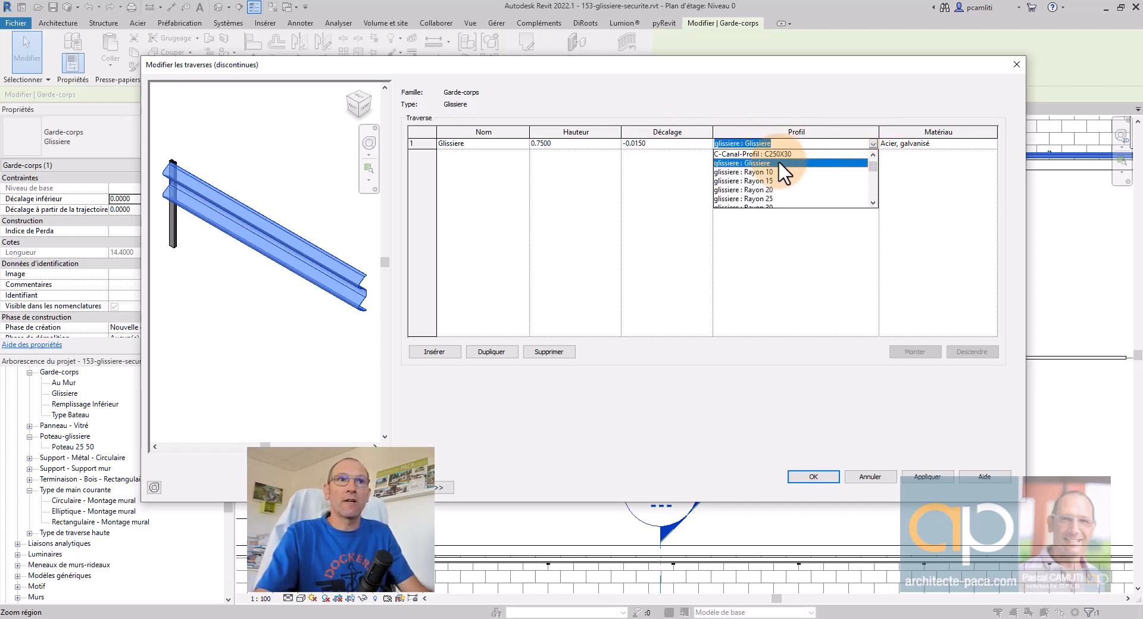
{"action": "left_click", "coordinate": [823, 235]}
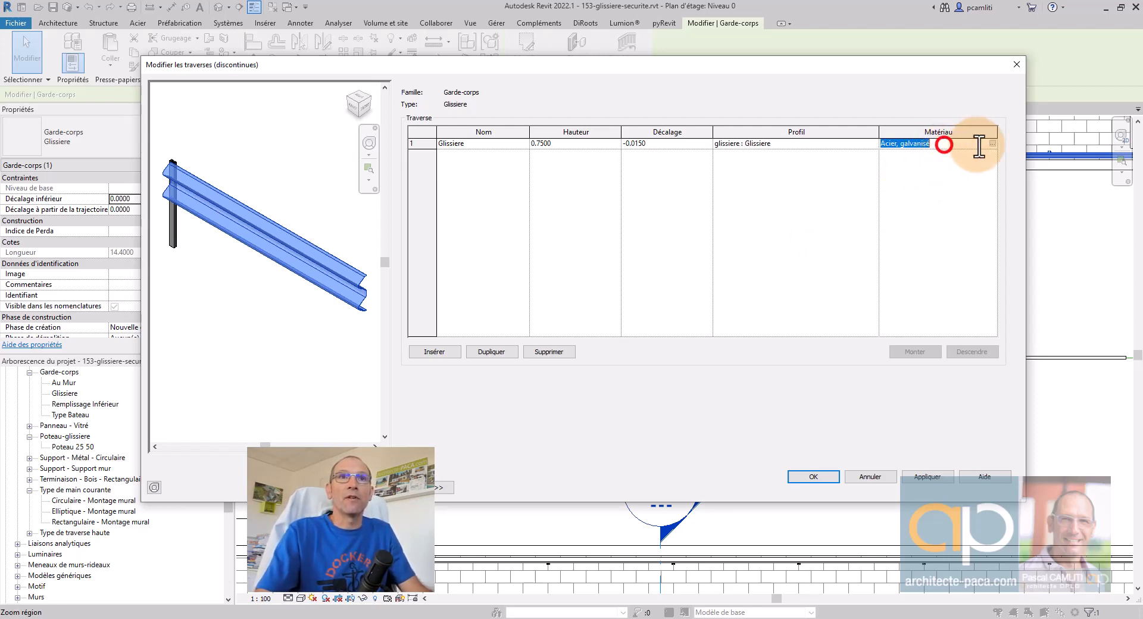
Step: Search the rail's material browser for Acier and review the available steels, keeping Acier, galvanisé
{"action": "left_click", "coordinate": [992, 144]}
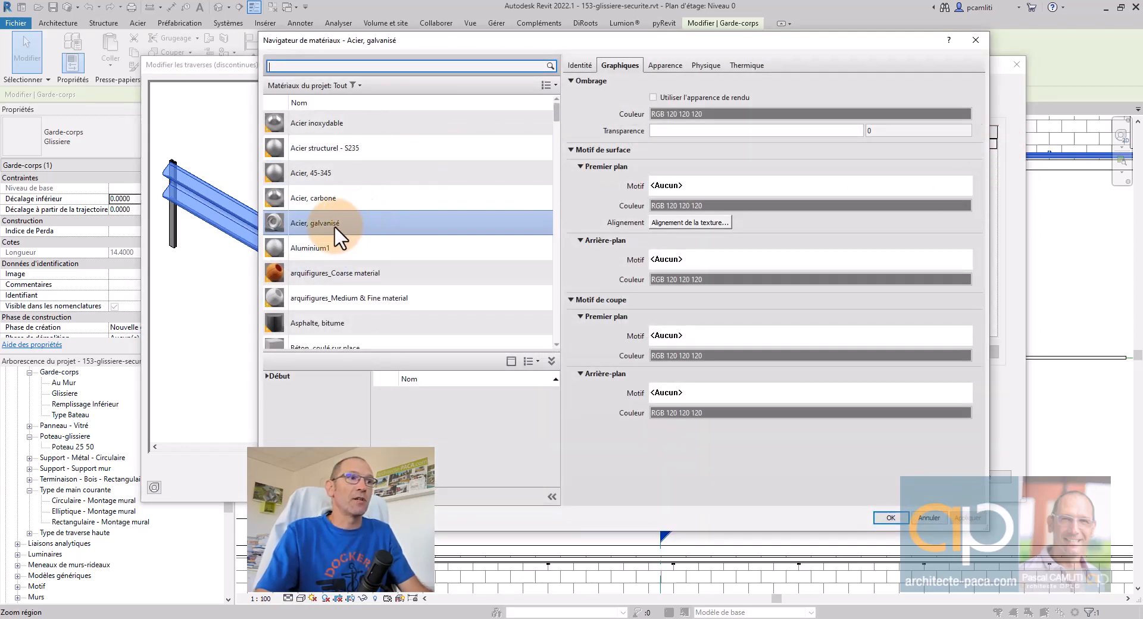
{"action": "scroll", "coordinate": [304, 298], "scroll_direction": "down", "scroll_amount": 1}
{"action": "left_click", "coordinate": [276, 65]}
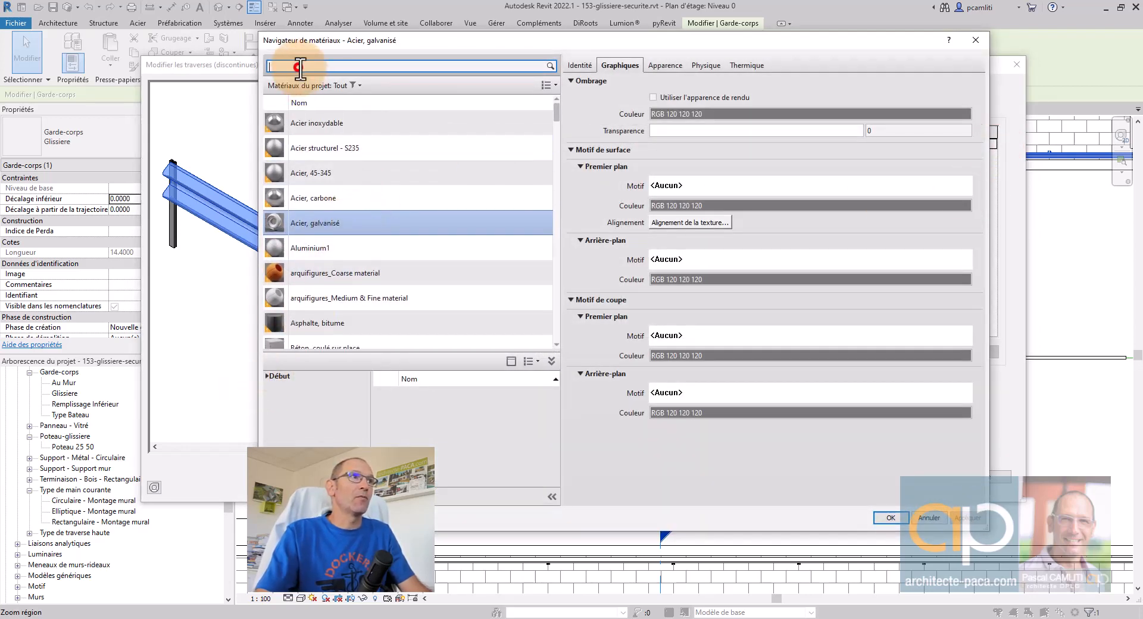
{"action": "type", "text": "Acier"}
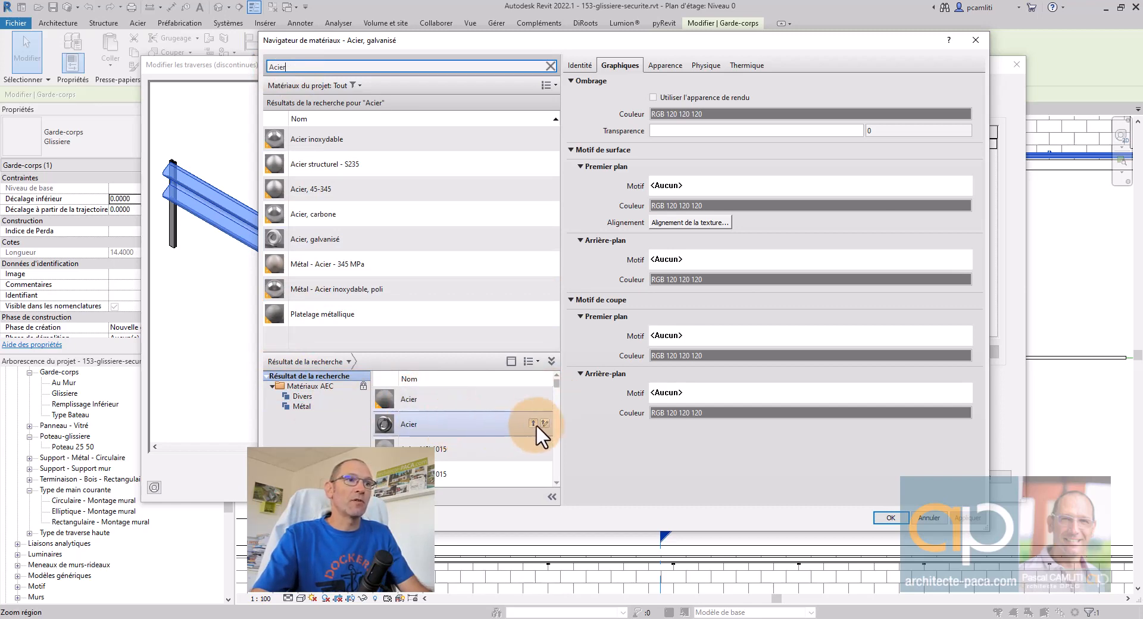
{"action": "left_click", "coordinate": [929, 520]}
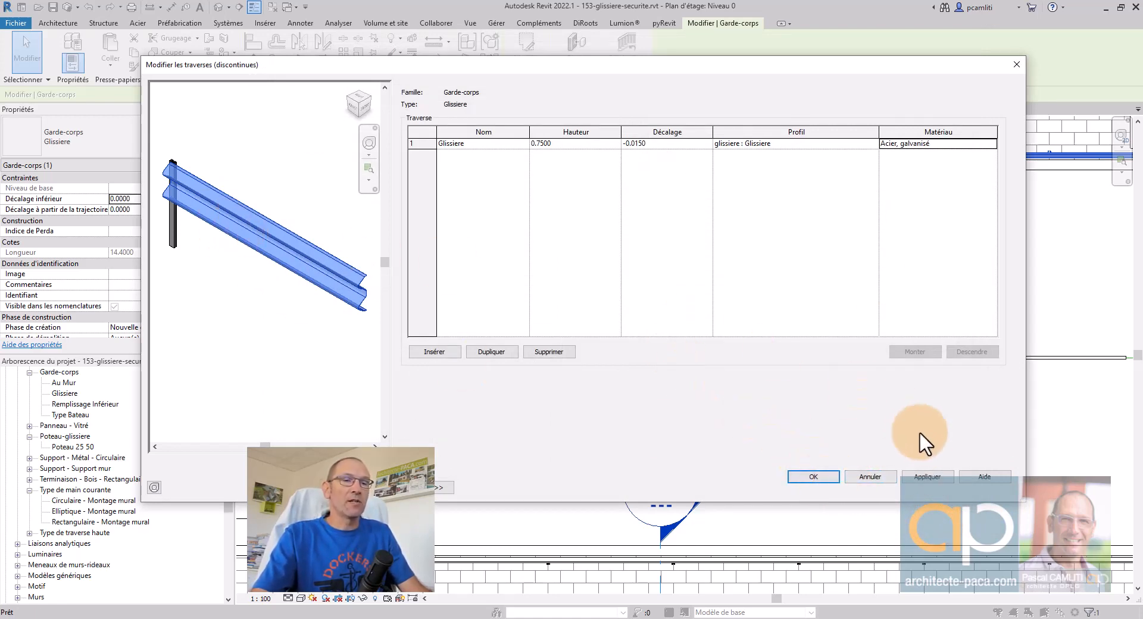
Step: Accept the rail structure and the Glissiere type properties, and deselect the guardrail
{"action": "left_click", "coordinate": [814, 477]}
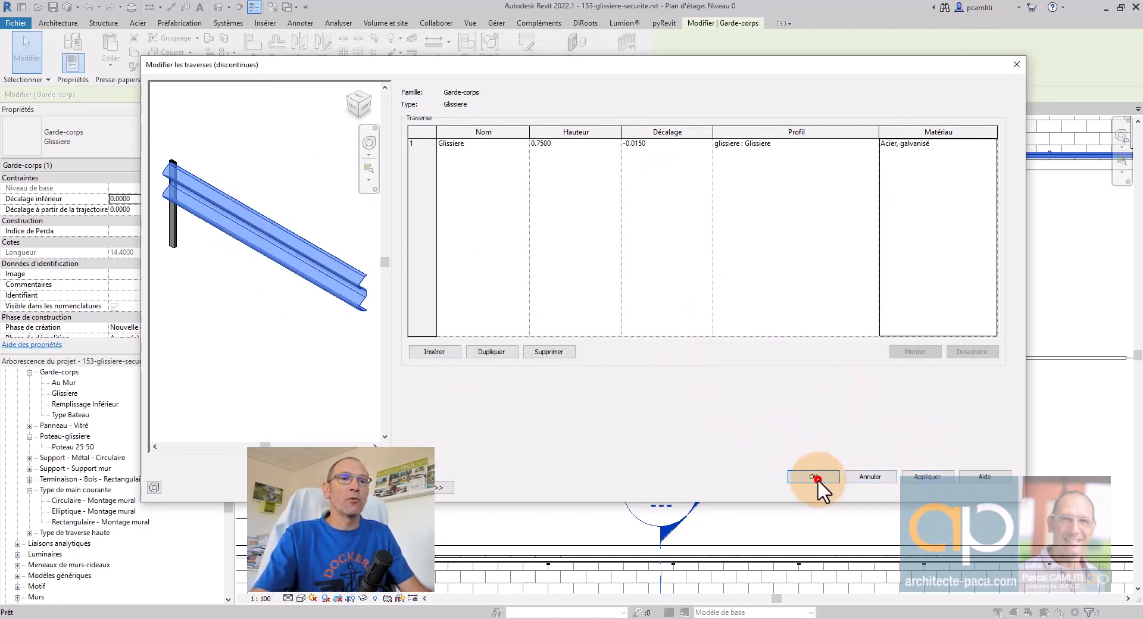
{"action": "left_click", "coordinate": [885, 488]}
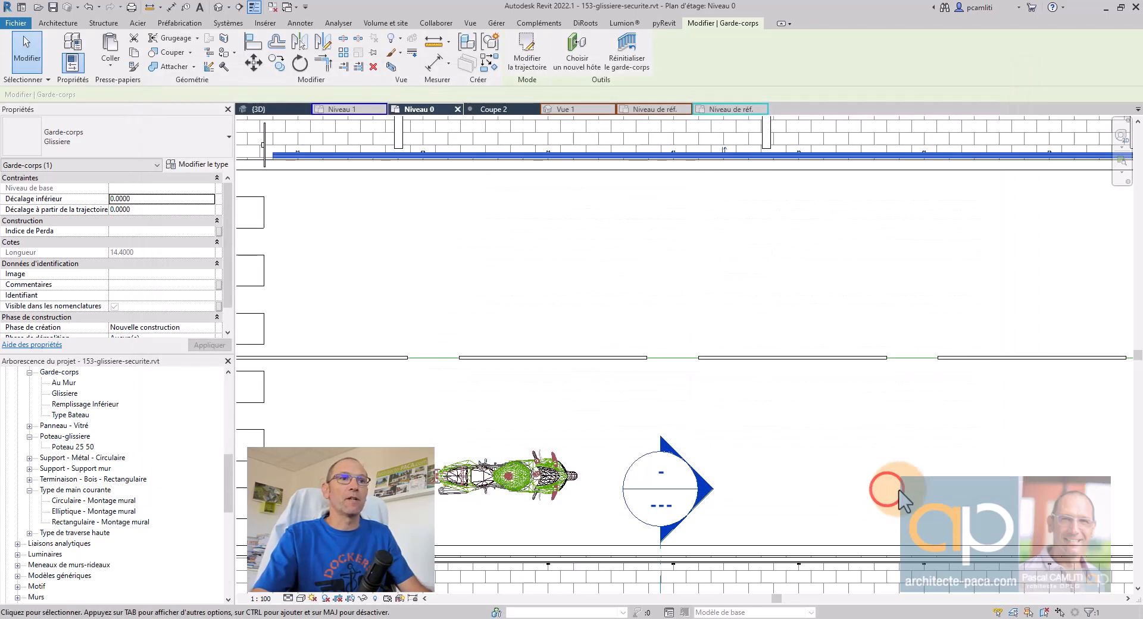
{"action": "left_click", "coordinate": [697, 244]}
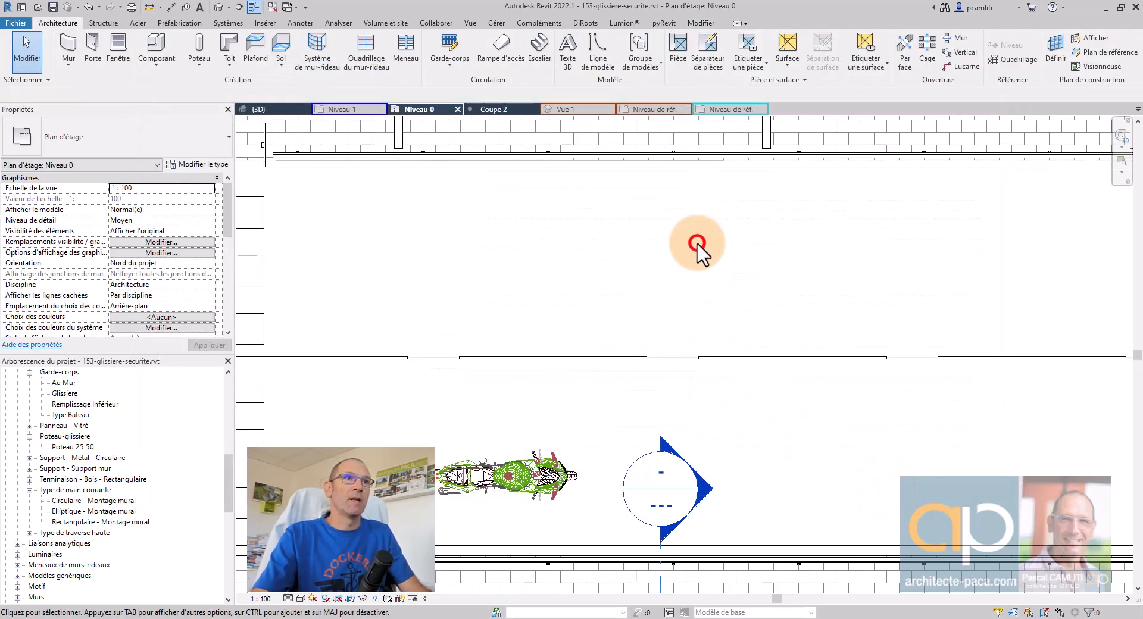
Step: Switch to the 3D view of Poteau-glissiere.rfa, save when reminded, and view the whole post from its open side
{"action": "left_click", "coordinate": [590, 110]}
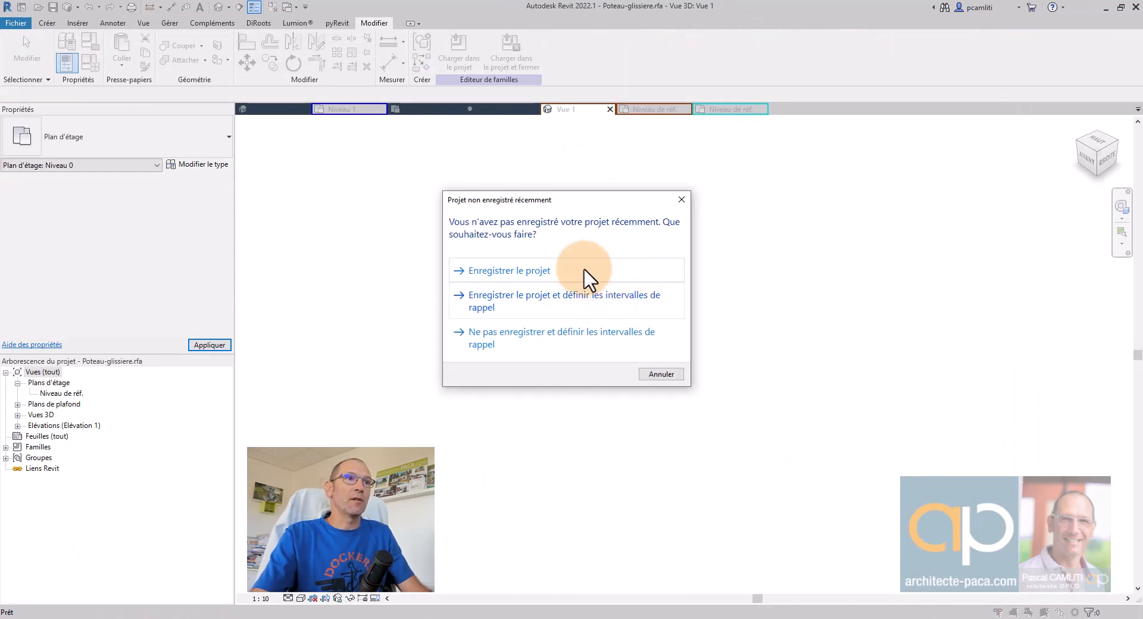
{"action": "left_click", "coordinate": [569, 269]}
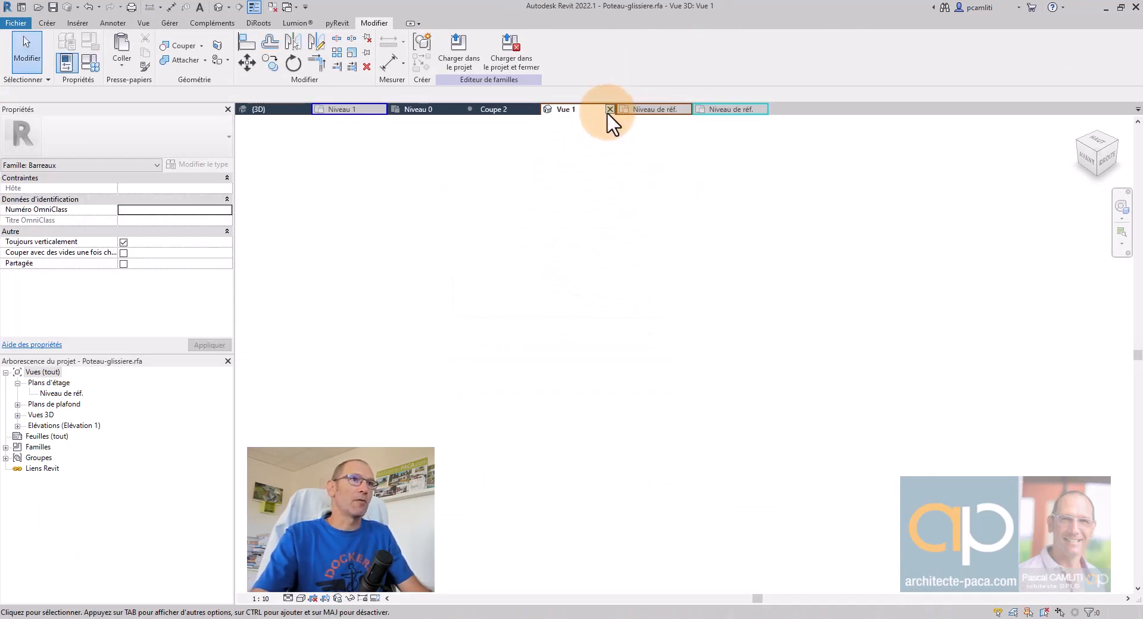
{"action": "right_click", "coordinate": [861, 288]}
{"action": "left_click", "coordinate": [931, 451]}
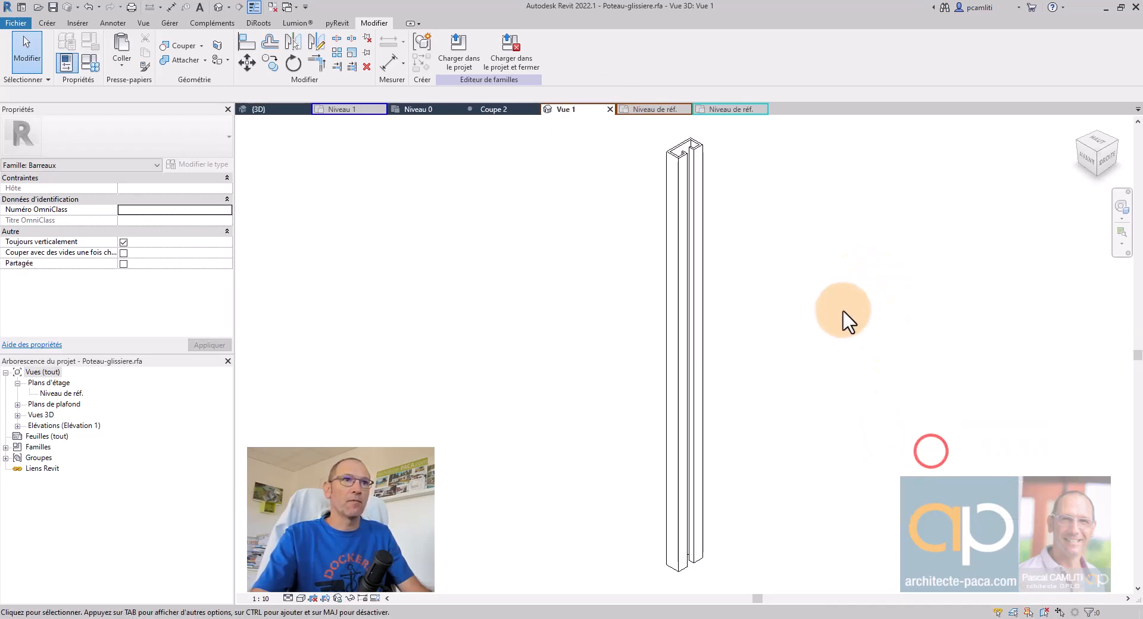
{"action": "middle_click_drag", "start_coordinate": [848, 321], "coordinate": [661, 178], "text": "shift"}
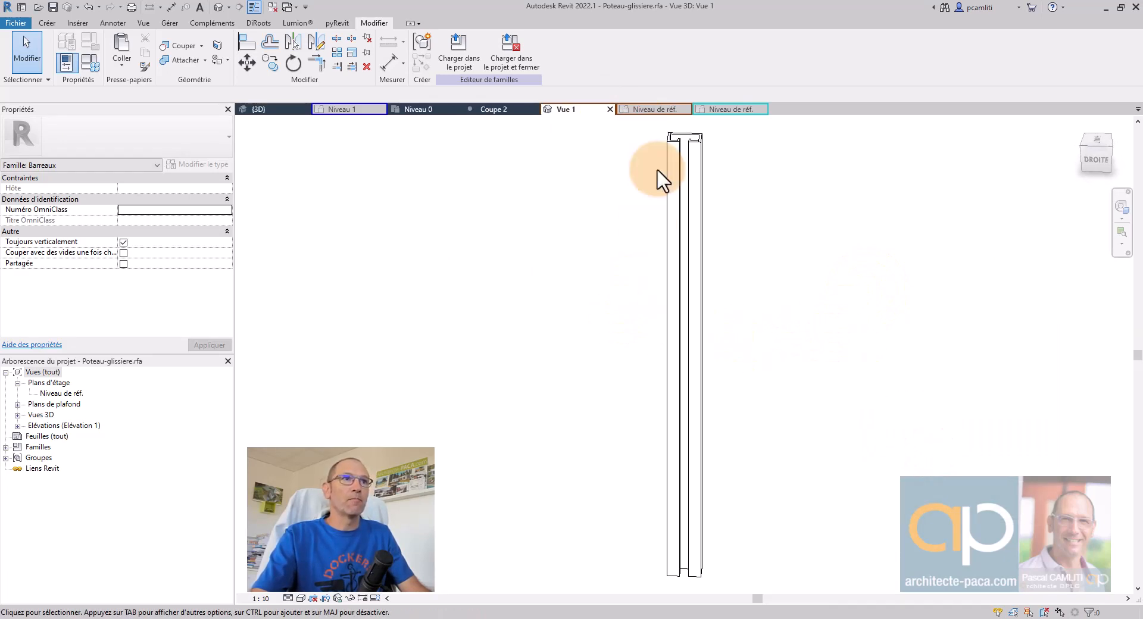
Step: Examine the post's cross-section and its width and depth dimensions in the family's Niveau de réf. plan
{"action": "left_click", "coordinate": [655, 110]}
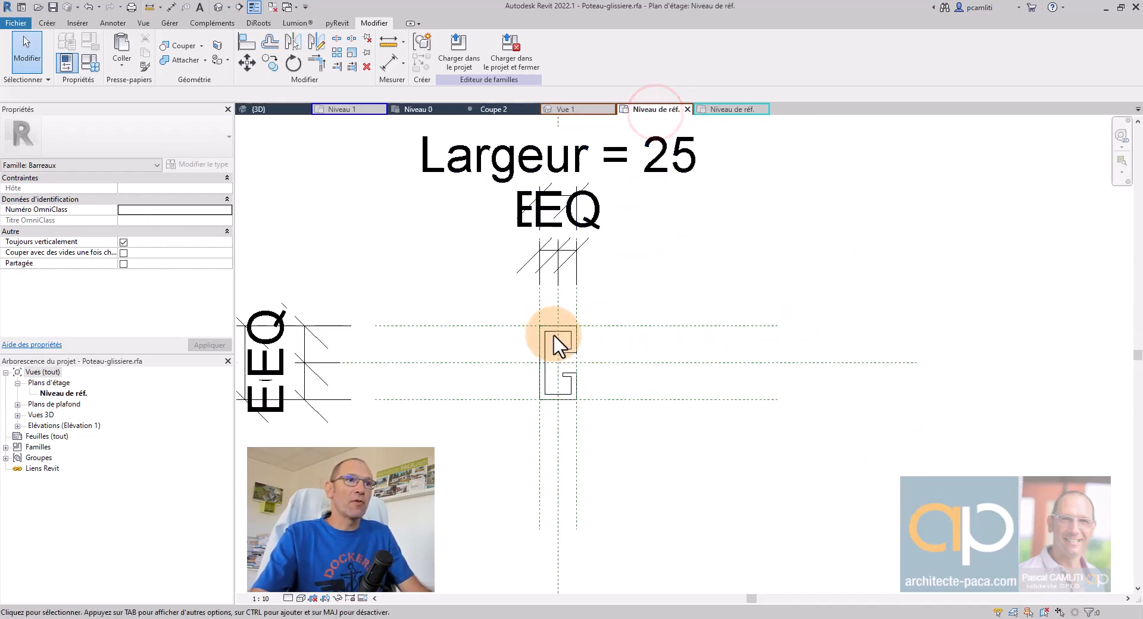
{"action": "middle_click_drag", "start_coordinate": [560, 346], "coordinate": [760, 340]}
{"action": "scroll", "coordinate": [748, 327], "scroll_direction": "down", "scroll_amount": 2}
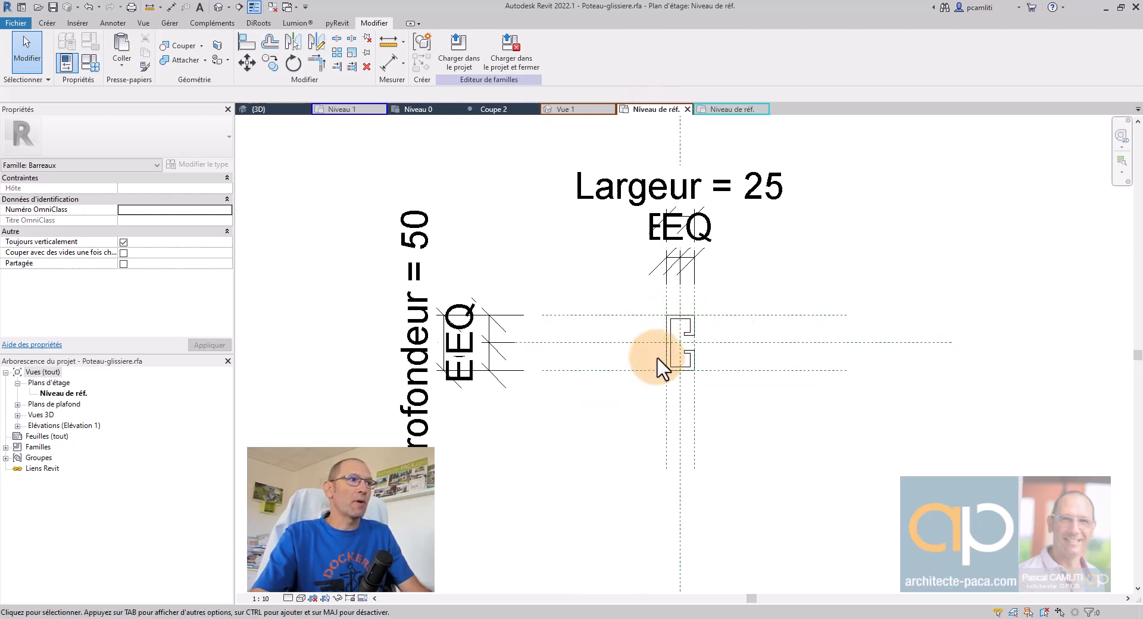
Step: Return to the project's Niveau 0 plan and open the Barreau/traverse rectangulaire guardrail family for editing
{"action": "left_click", "coordinate": [442, 109]}
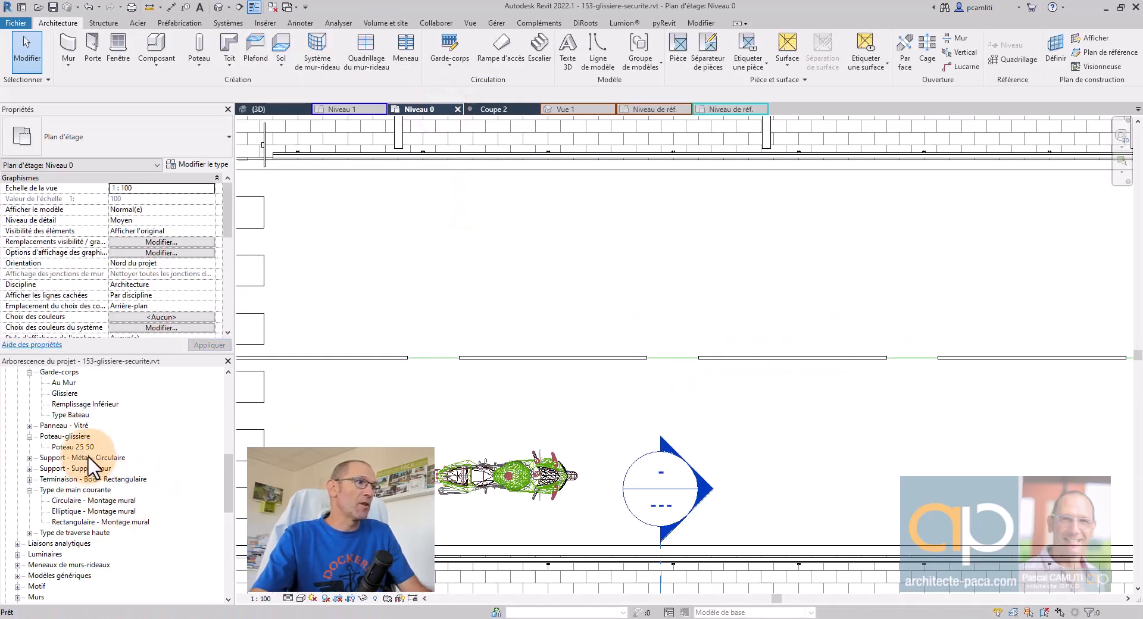
{"action": "left_click", "coordinate": [64, 426]}
{"action": "scroll", "coordinate": [66, 417], "scroll_direction": "up", "scroll_amount": 1}
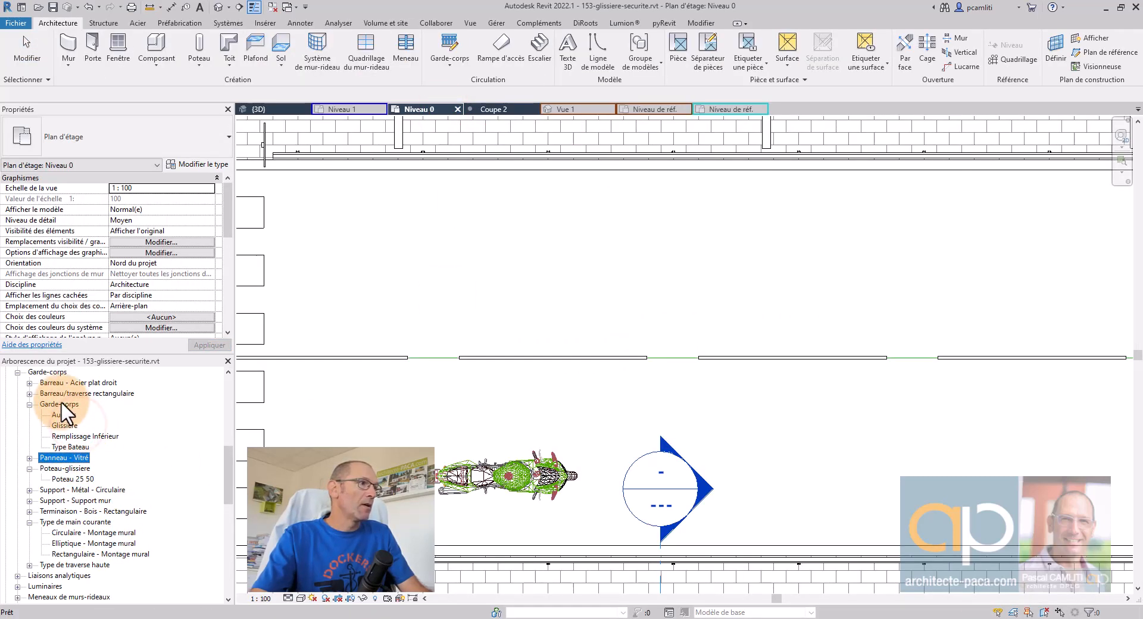
{"action": "left_click", "coordinate": [29, 393]}
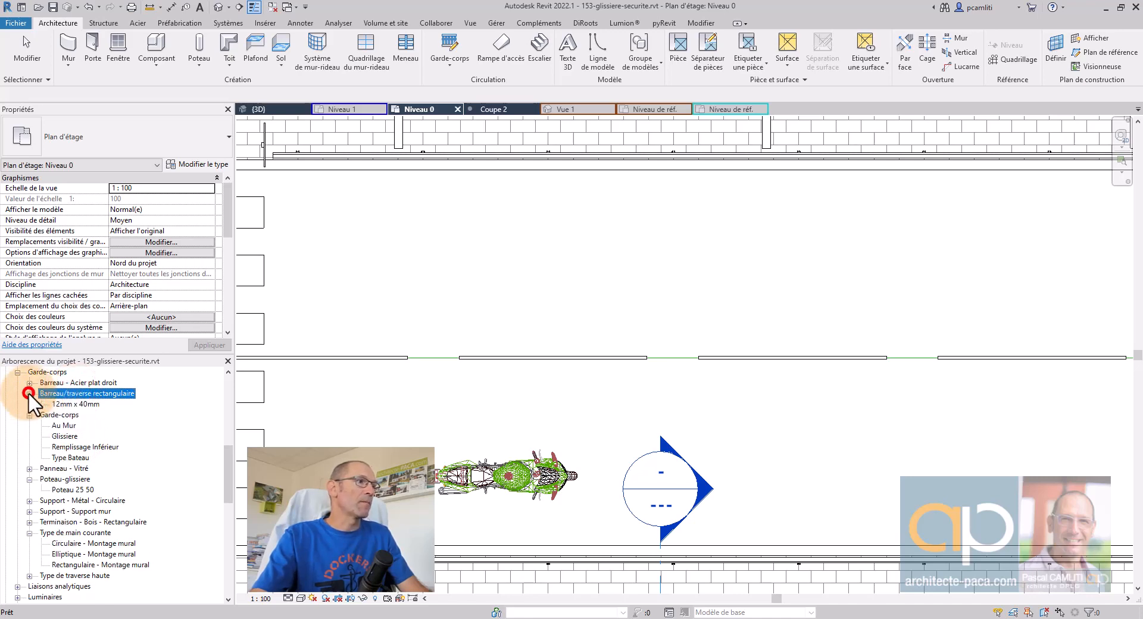
{"action": "right_click", "coordinate": [87, 395]}
{"action": "left_click", "coordinate": [130, 443]}
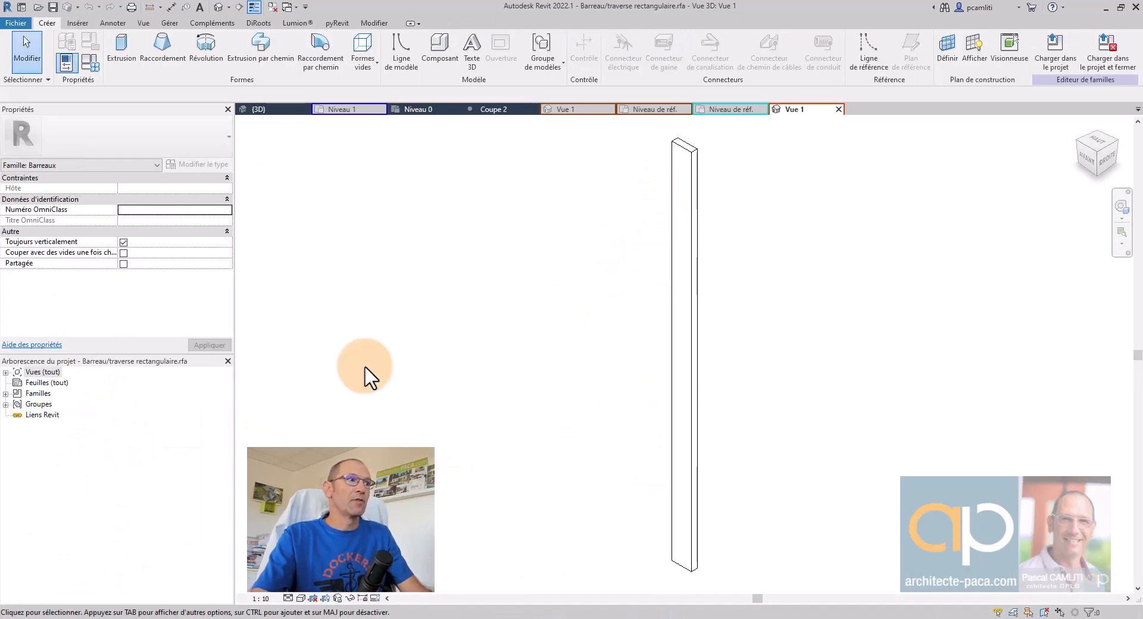
Step: Open the baluster family's Niveau de réf. floor plan and frame its rectangular profile
{"action": "double_click", "coordinate": [48, 373]}
{"action": "double_click", "coordinate": [50, 384]}
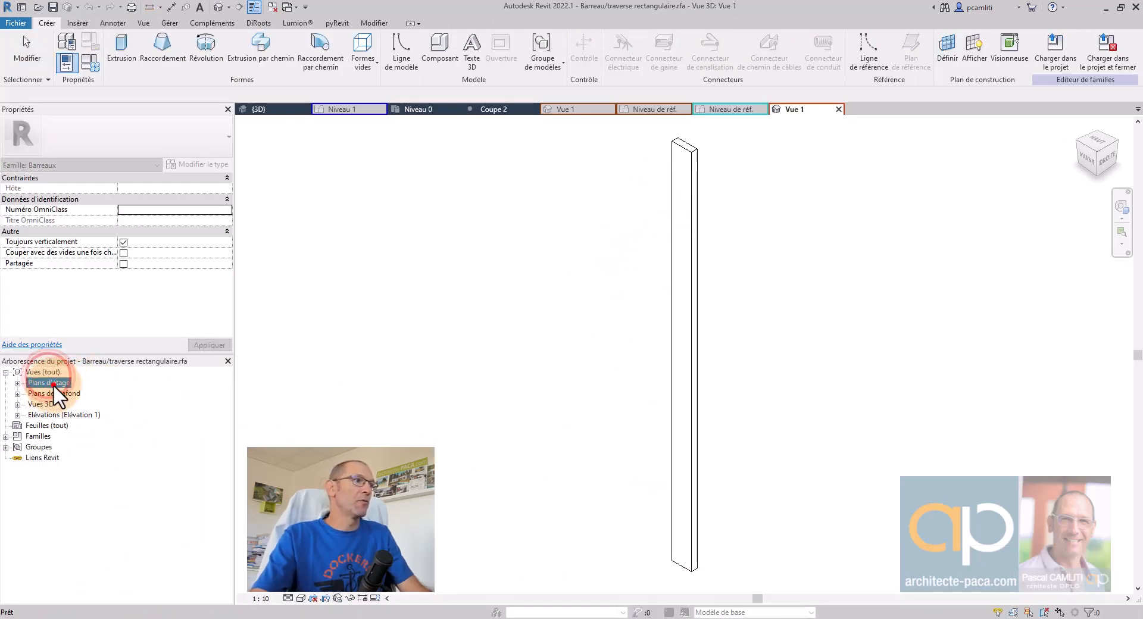
{"action": "double_click", "coordinate": [59, 394]}
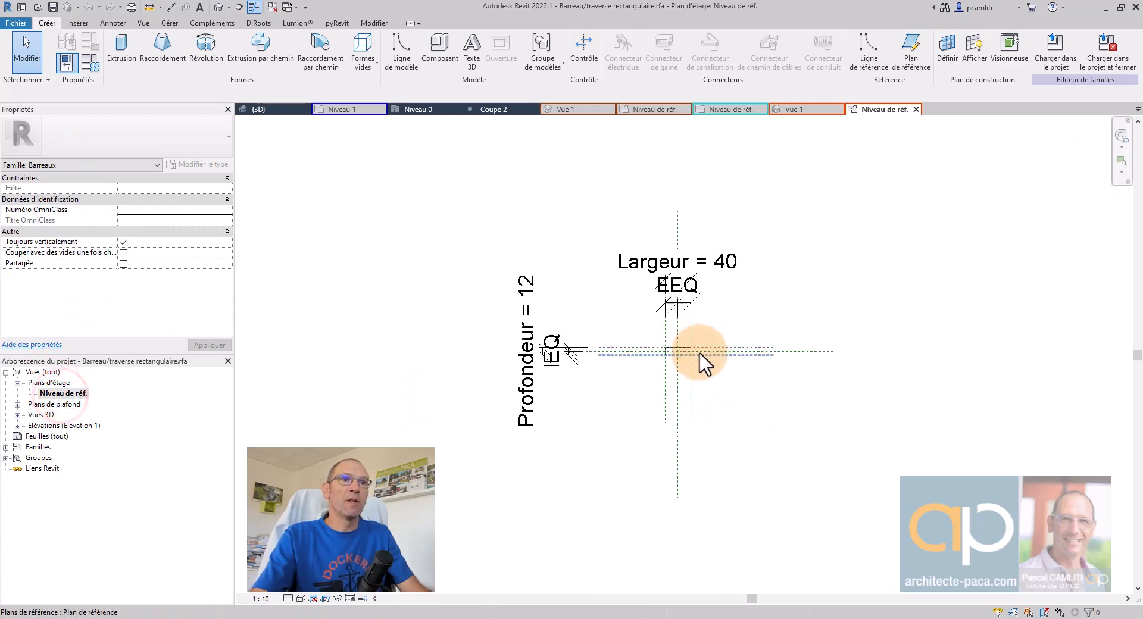
{"action": "middle_click_drag", "start_coordinate": [684, 354], "coordinate": [655, 389]}
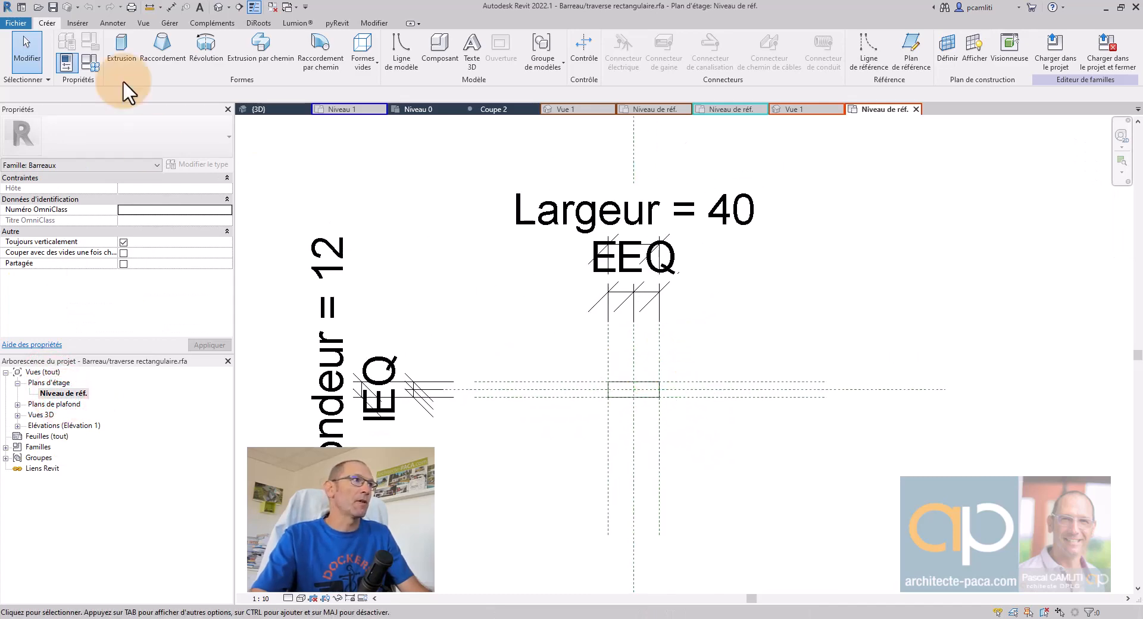
Step: Save the baluster family under the new name poteau01, without loading it into any open project
{"action": "left_click", "coordinate": [13, 24]}
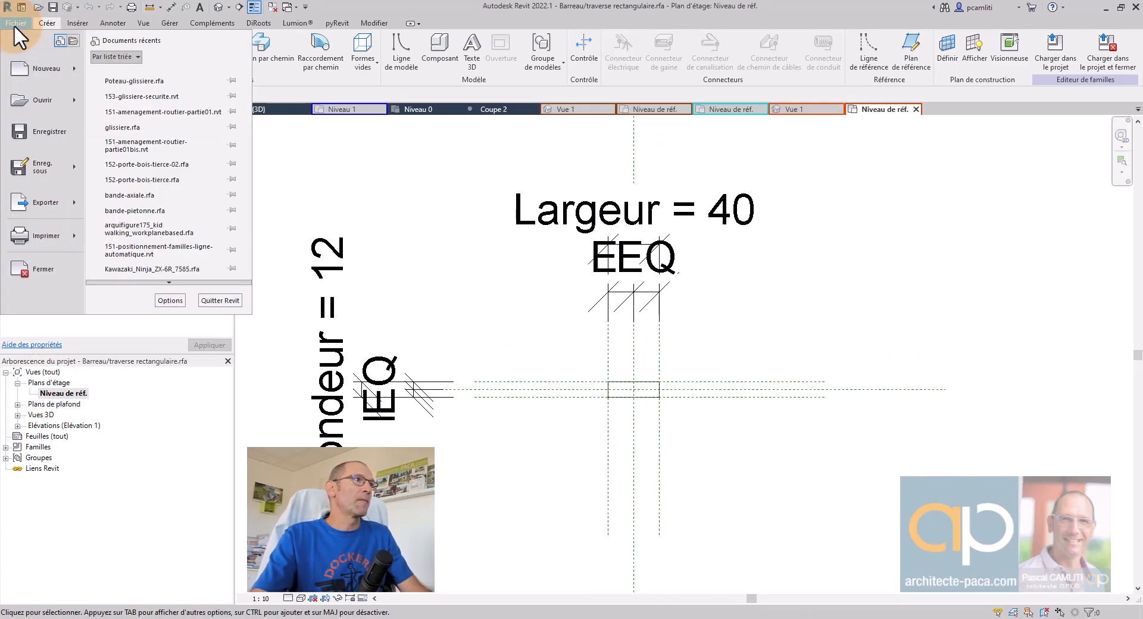
{"action": "left_click", "coordinate": [65, 168]}
{"action": "left_click", "coordinate": [132, 171]}
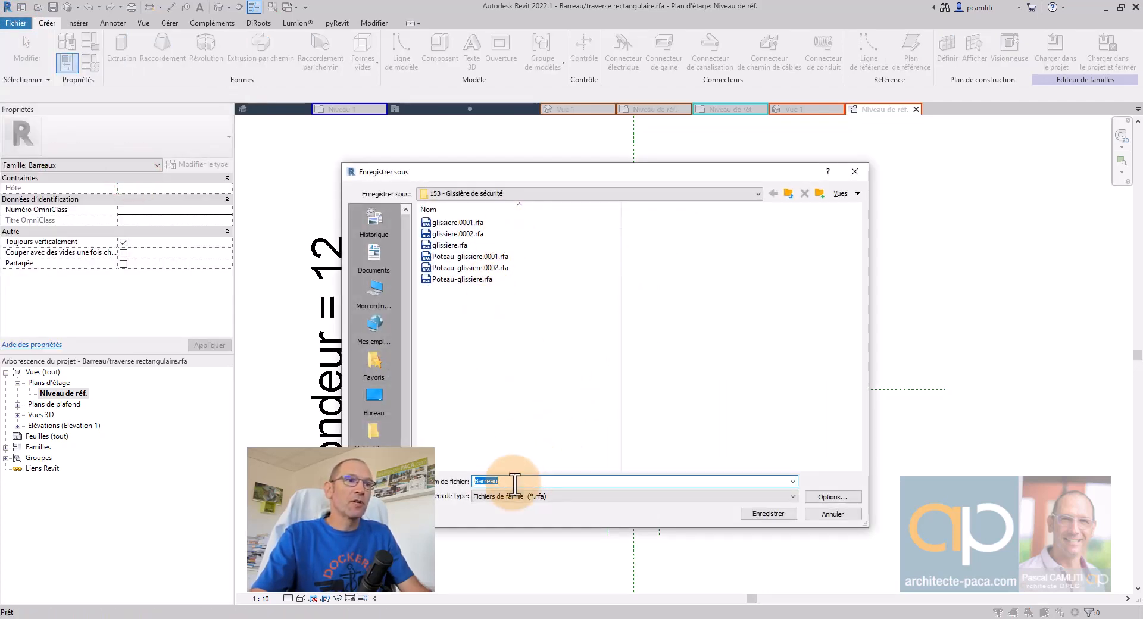
{"action": "type", "text": "poteau-glissiere.0001.rfa"}
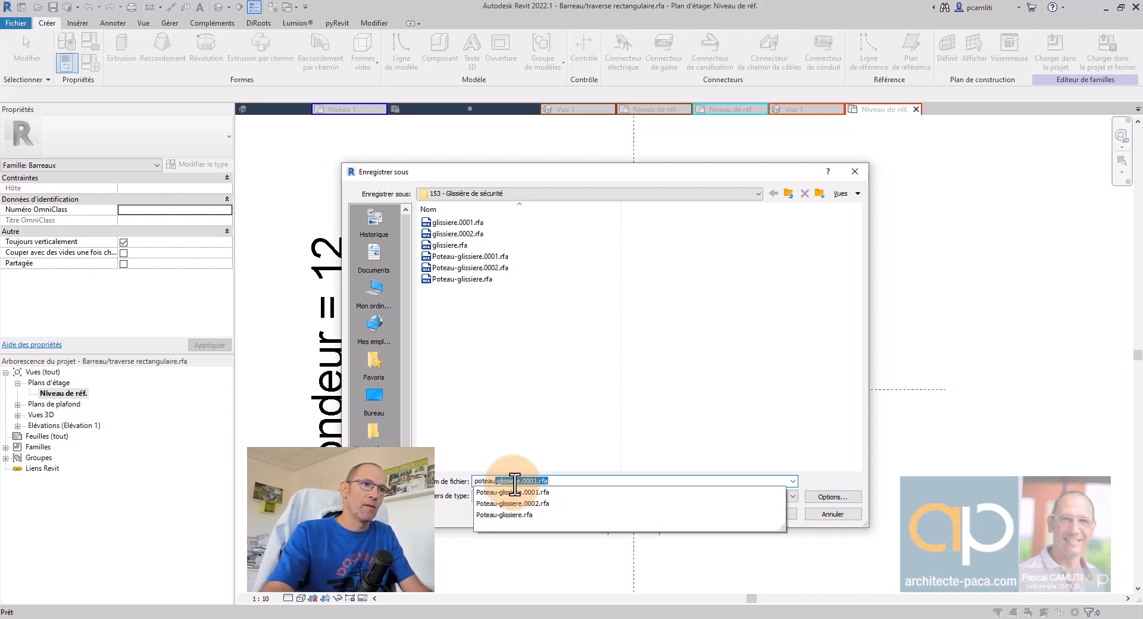
{"action": "key", "text": "Escape"}
{"action": "type", "text": "teau01"}
{"action": "key", "text": "Return"}
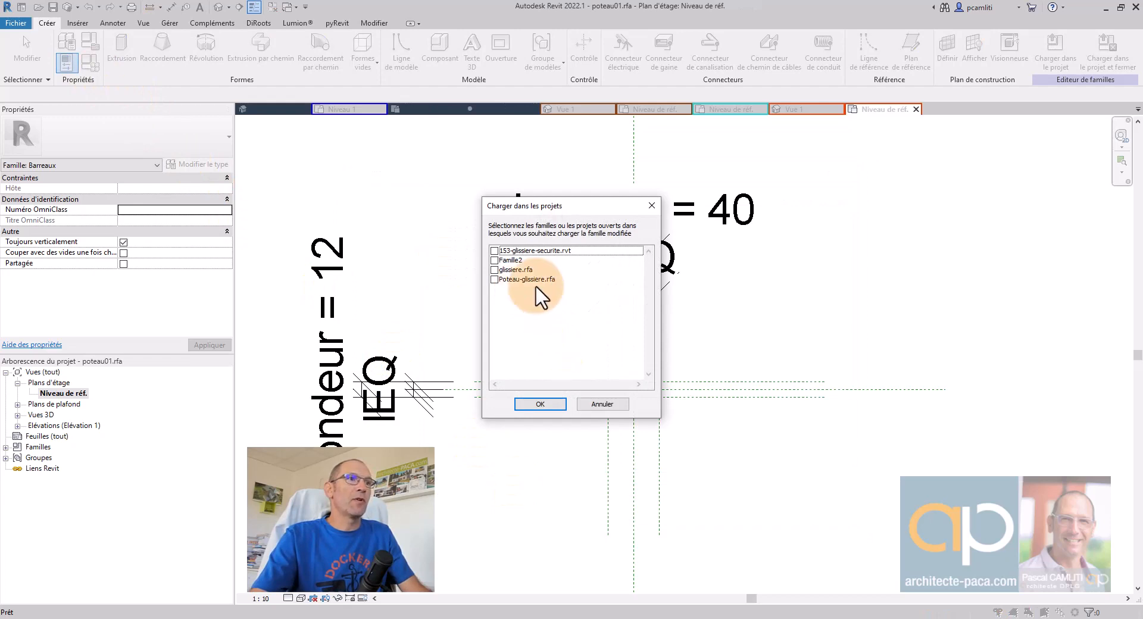
{"action": "left_click", "coordinate": [601, 404]}
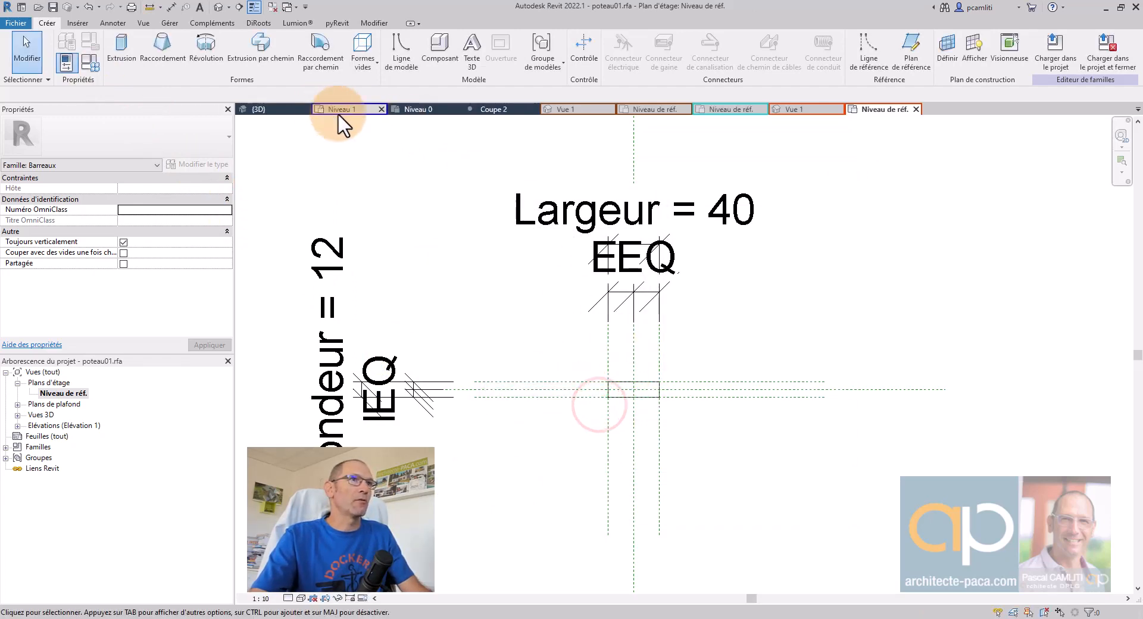
Step: Set the family type's Profondeur to 50 and Largeur to 25, and rename the type as 25 50 poteau 01
{"action": "left_click", "coordinate": [94, 63]}
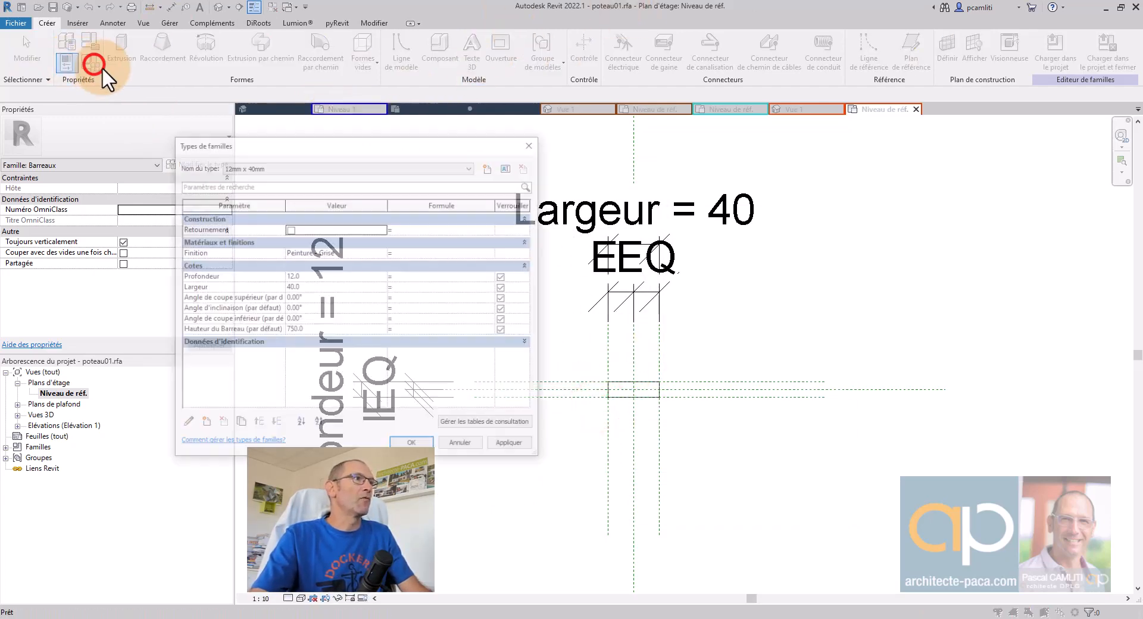
{"action": "left_click_drag", "start_coordinate": [467, 148], "coordinate": [459, 75]}
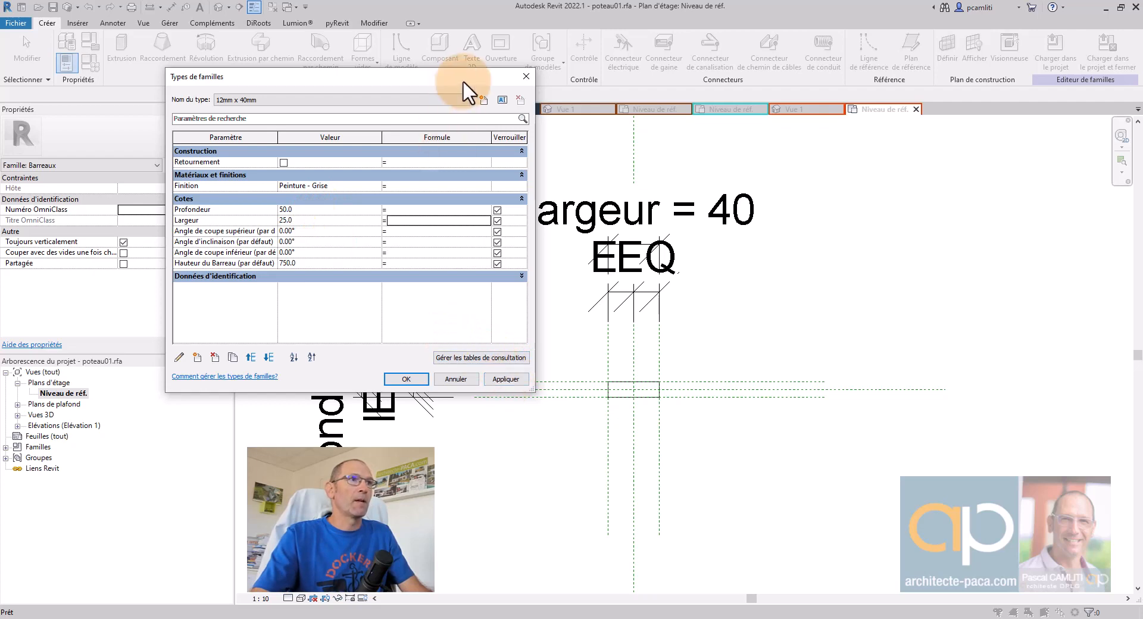
{"action": "left_click", "coordinate": [501, 100]}
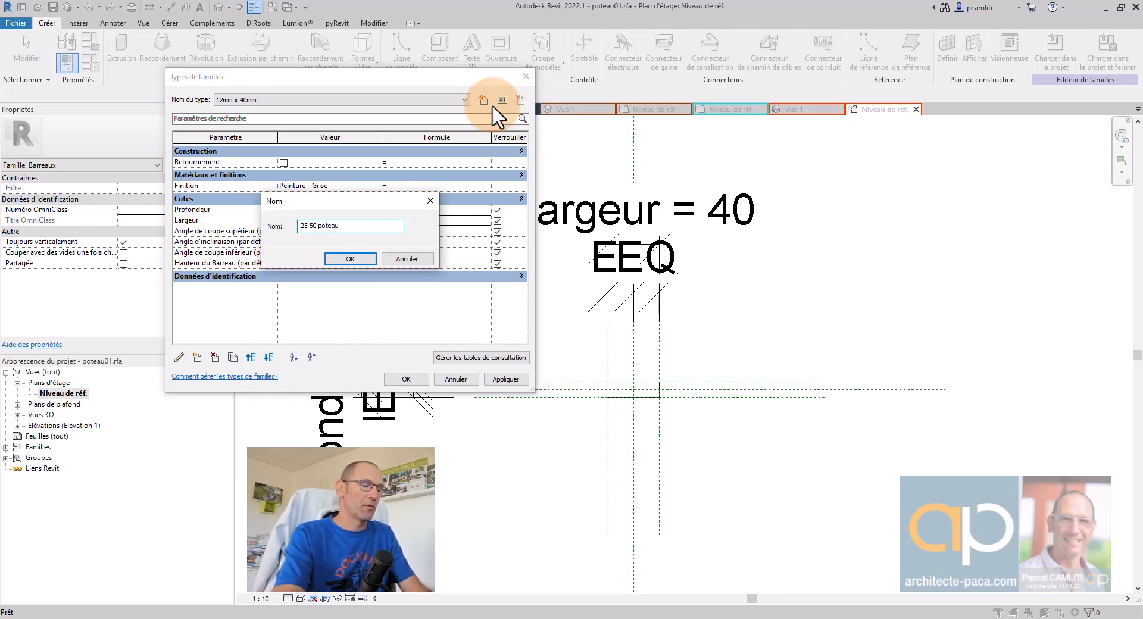
{"action": "type", "text": "25 50 poteau 01"}
{"action": "key", "text": "Return"}
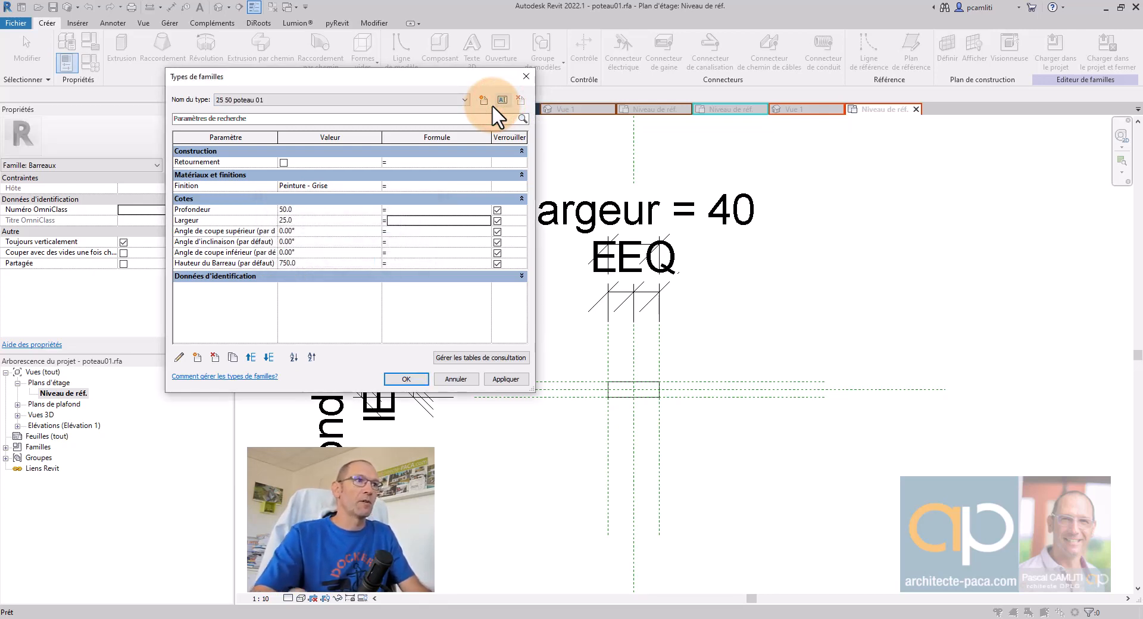
{"action": "left_click", "coordinate": [520, 377]}
{"action": "left_click", "coordinate": [406, 379]}
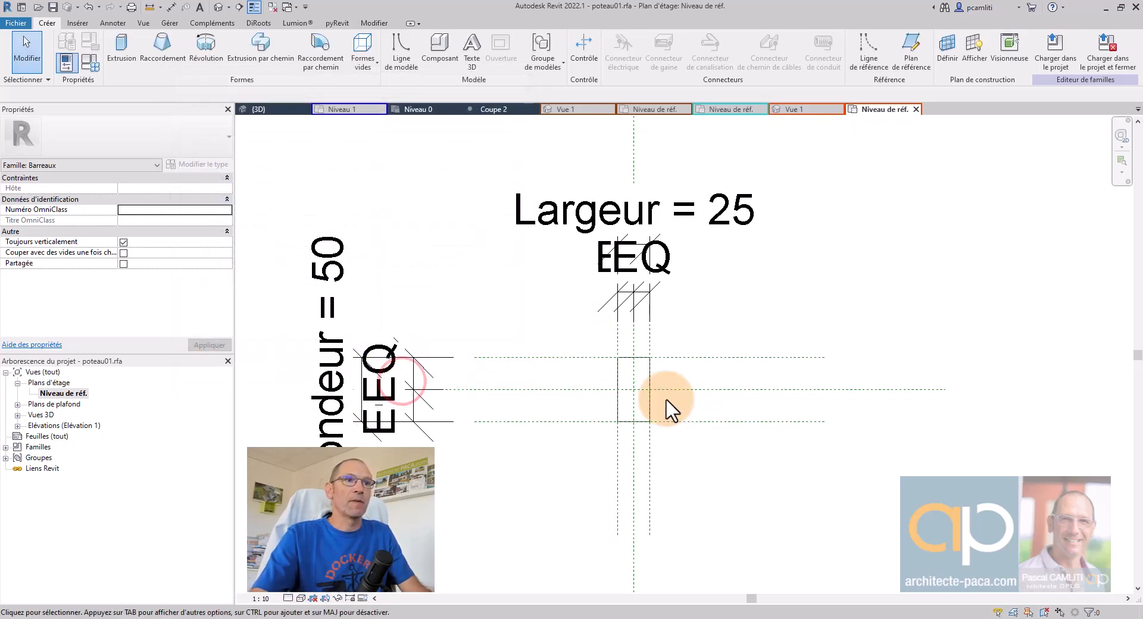
Step: Open the sketch of the post's rectangular extrusion for editing
{"action": "scroll", "coordinate": [645, 348], "scroll_direction": "up", "scroll_amount": 2}
{"action": "left_click", "coordinate": [646, 348]}
{"action": "middle_click_drag", "start_coordinate": [711, 359], "coordinate": [722, 301]}
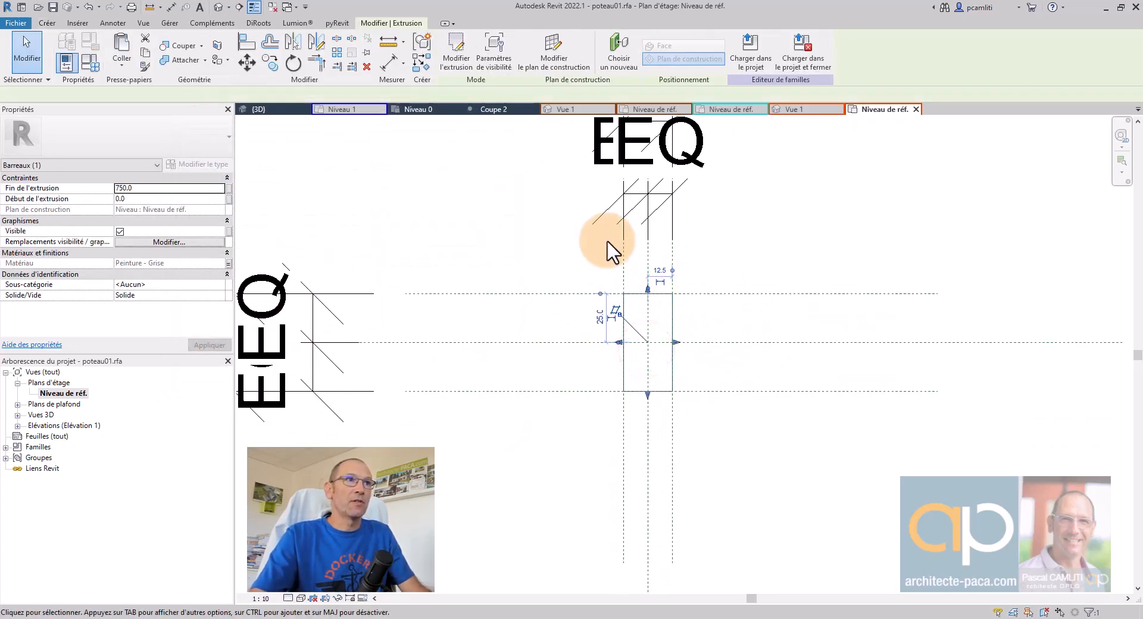
{"action": "left_click", "coordinate": [460, 68]}
{"action": "scroll", "coordinate": [671, 326], "scroll_direction": "up", "scroll_amount": 3}
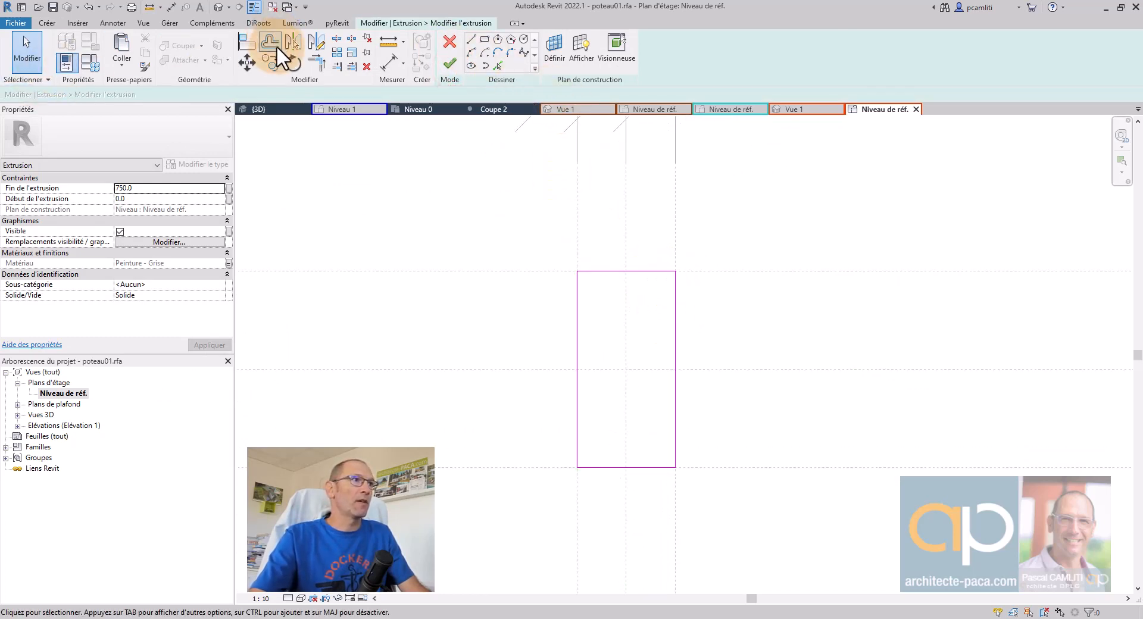
Step: Try a 3.5 mm inward offset copy of the rectangle's upper edge, and undo it
{"action": "left_click", "coordinate": [278, 49]}
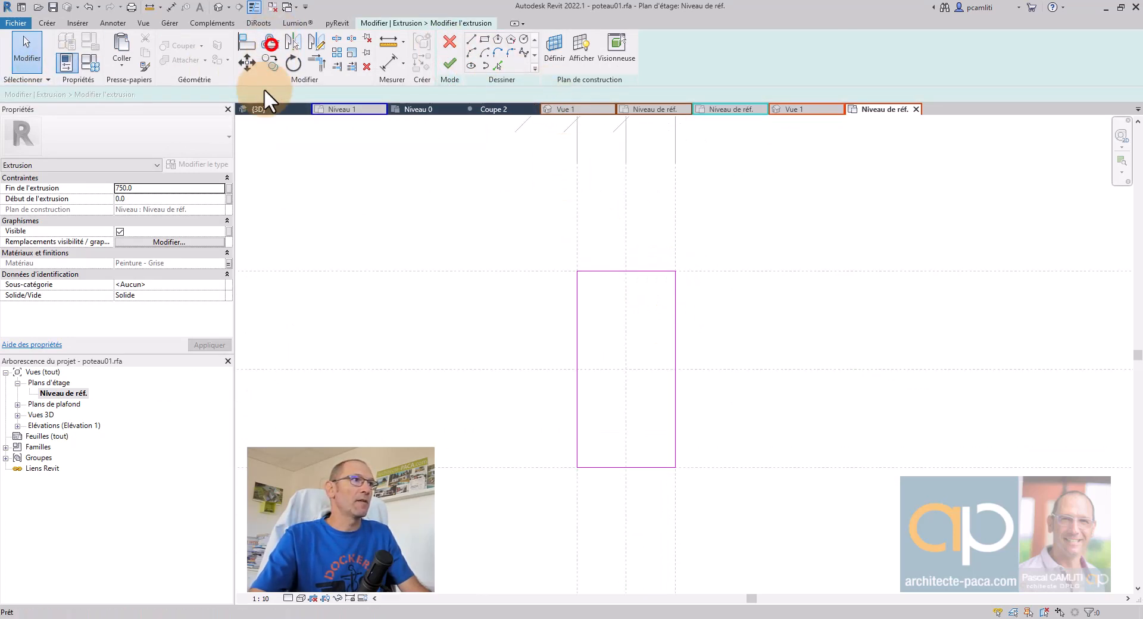
{"action": "left_click", "coordinate": [617, 277]}
{"action": "key", "text": "Escape"}
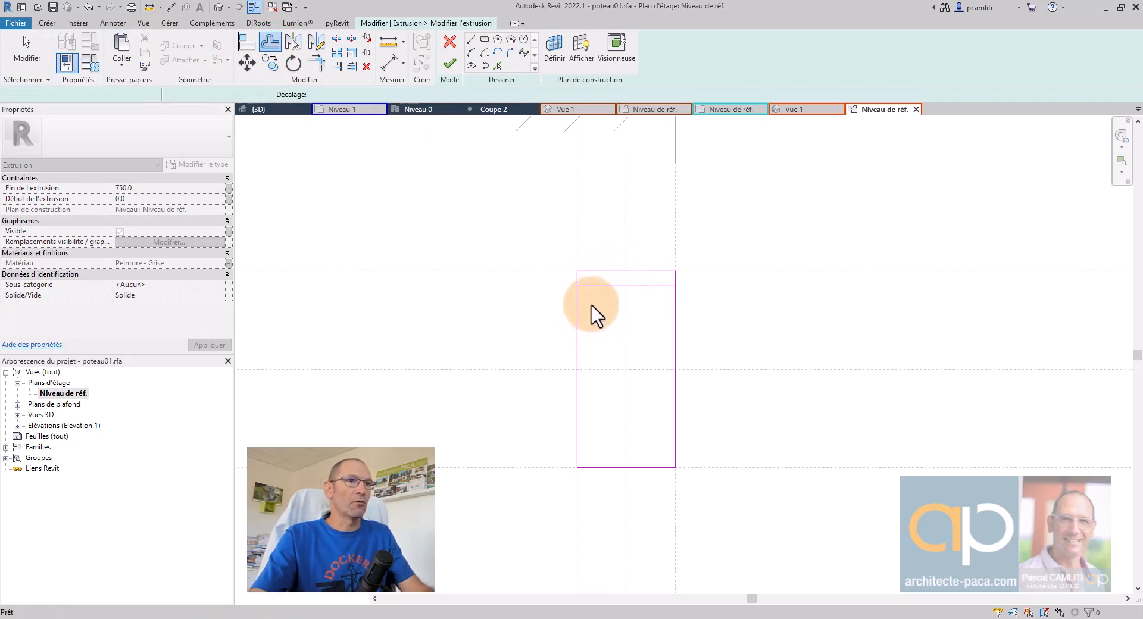
{"action": "key", "text": "ctrl+z"}
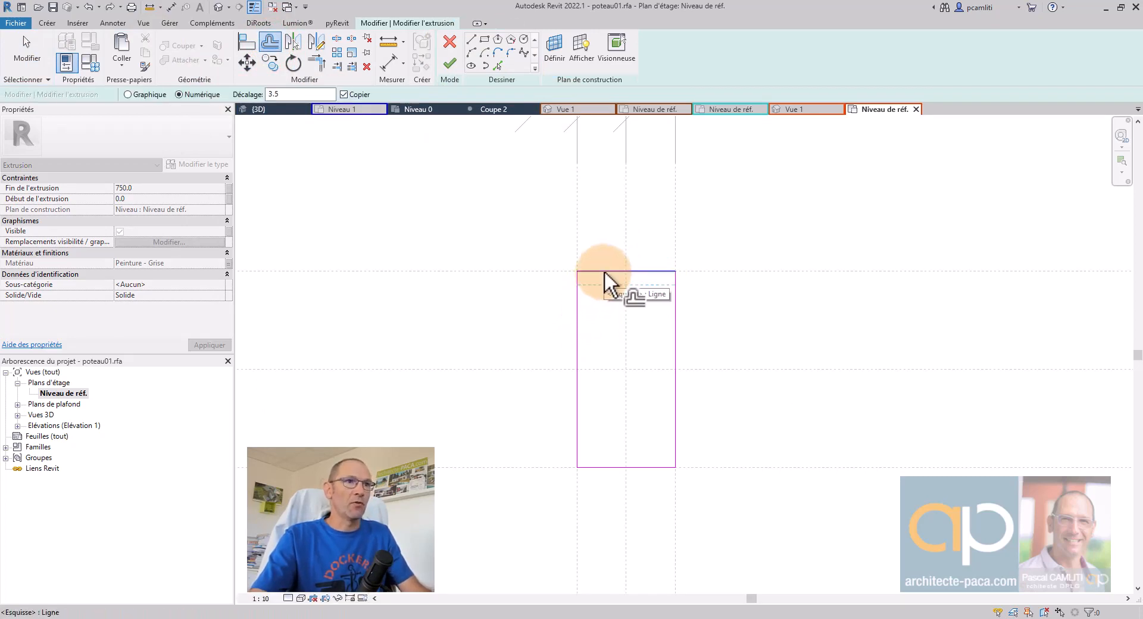
Step: Offset a copy of the whole rectangle 3.5 mm inward, and draw a three-line lip 3.5 mm thick across its right side above the centre
{"action": "key", "text": "Tab"}
{"action": "left_click", "coordinate": [604, 274]}
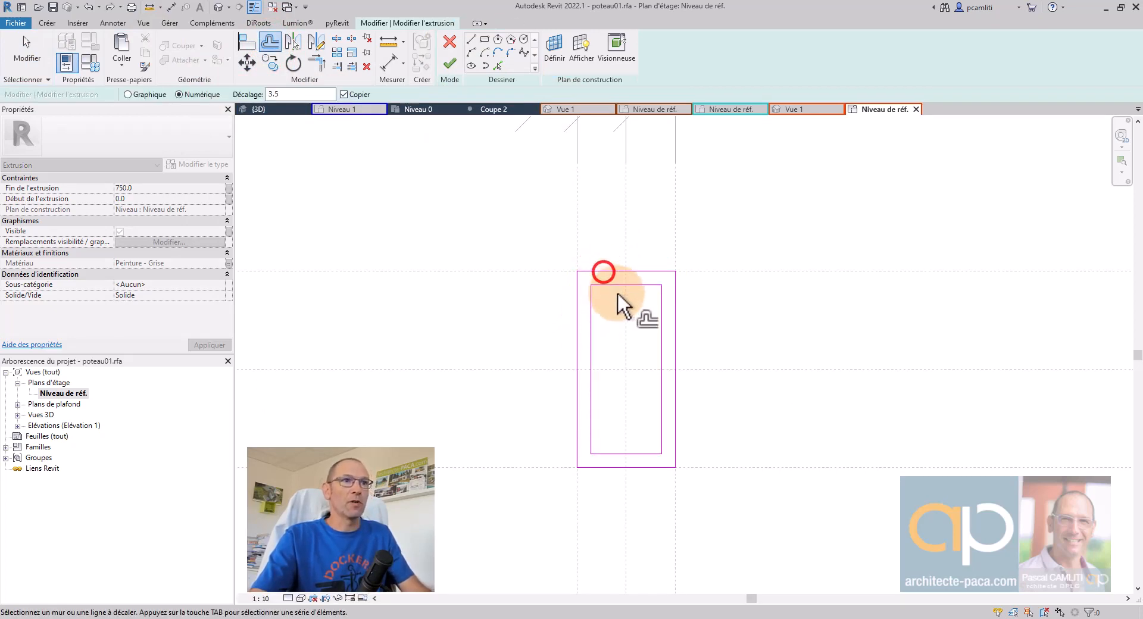
{"action": "left_click", "coordinate": [471, 40]}
{"action": "scroll", "coordinate": [676, 340], "scroll_direction": "up", "scroll_amount": 3}
{"action": "left_click", "coordinate": [676, 339]}
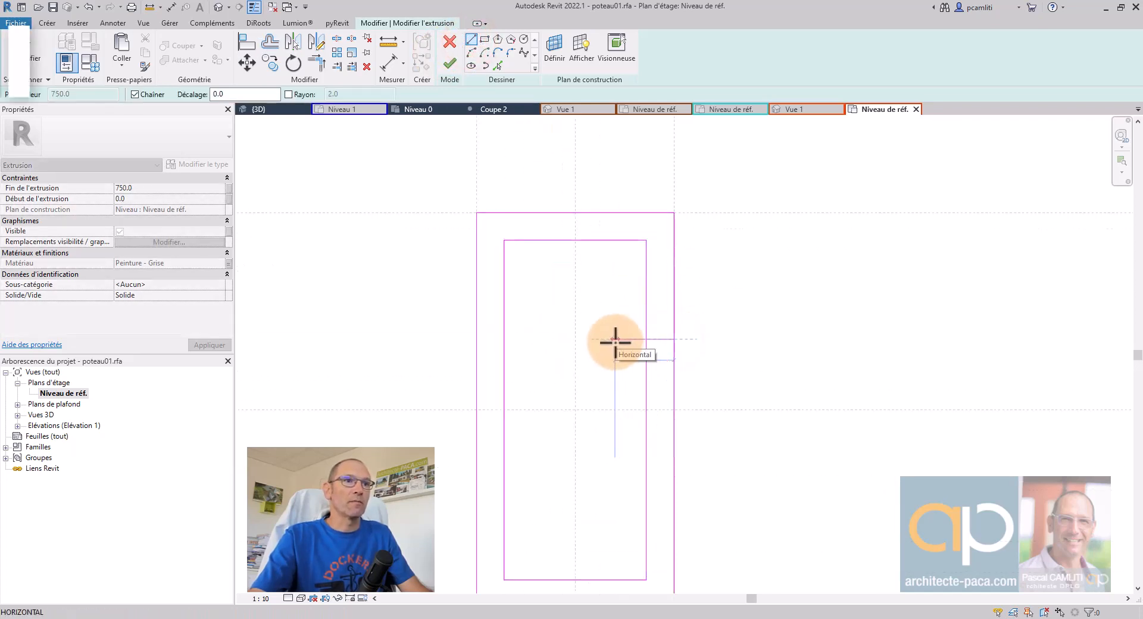
{"action": "left_click", "coordinate": [615, 339]}
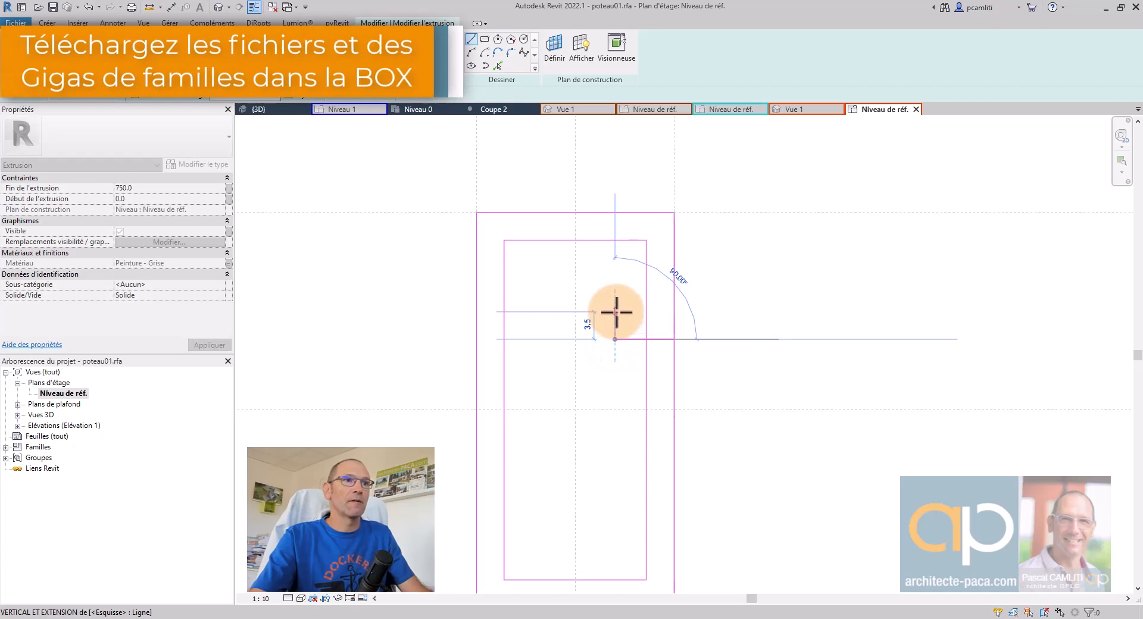
{"action": "left_click", "coordinate": [616, 312]}
{"action": "left_click", "coordinate": [648, 313]}
{"action": "key", "text": "Escape"}
{"action": "key", "text": "Escape"}
Step: Move the three lip lines slightly down toward the centre, and mirror a copy of them about the horizontal centre reference plane
{"action": "scroll", "coordinate": [649, 333], "scroll_direction": "down", "scroll_amount": 2}
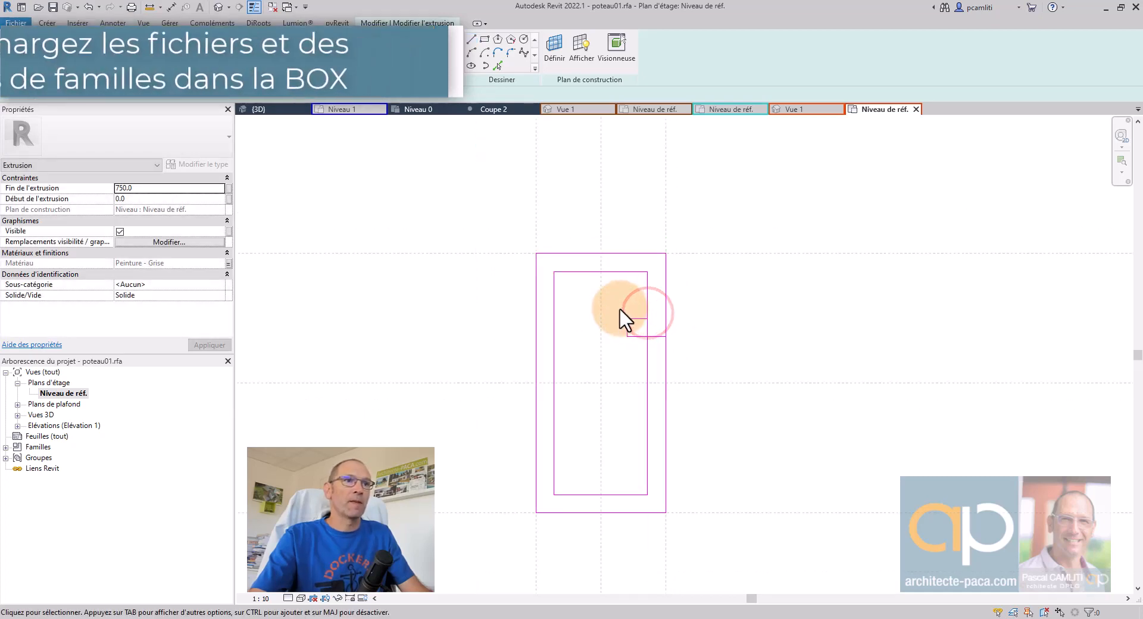
{"action": "left_click_drag", "start_coordinate": [619, 308], "coordinate": [694, 363]}
{"action": "scroll", "coordinate": [661, 349], "scroll_direction": "up", "scroll_amount": 2}
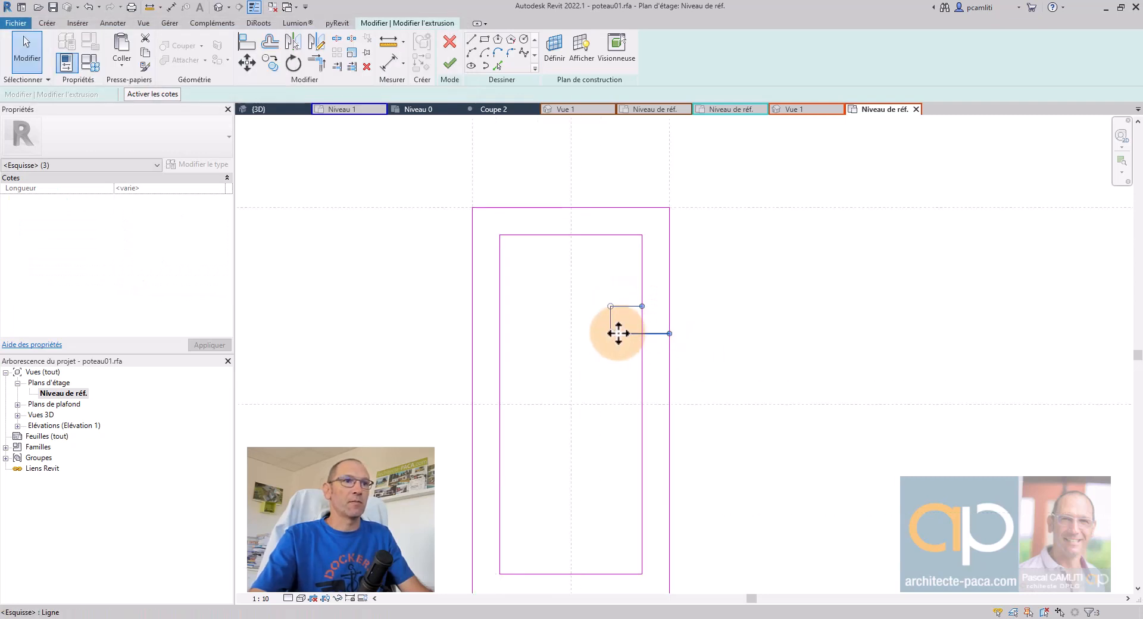
{"action": "left_click_drag", "start_coordinate": [623, 339], "coordinate": [626, 354]}
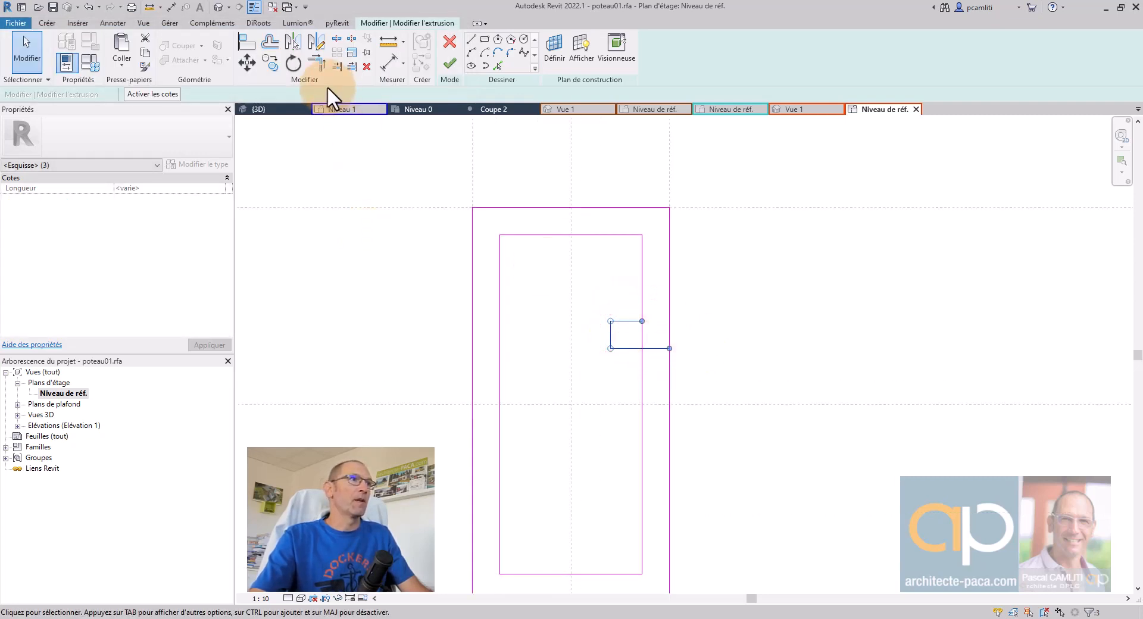
{"action": "left_click", "coordinate": [287, 43]}
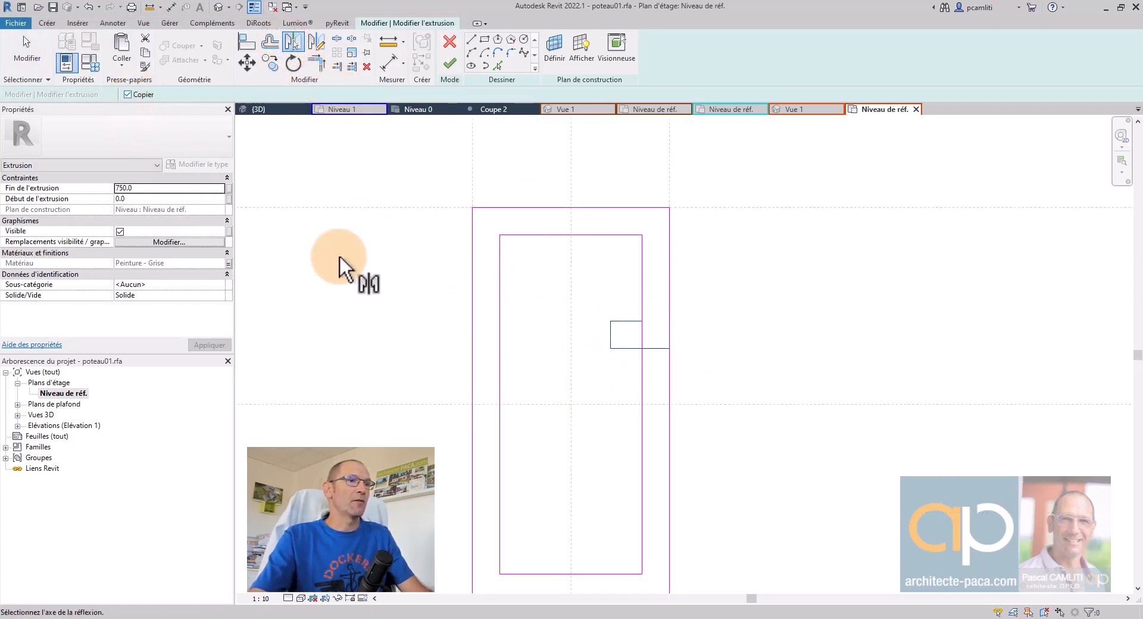
{"action": "left_click", "coordinate": [596, 407]}
{"action": "scroll", "coordinate": [605, 286], "scroll_direction": "down", "scroll_amount": 1}
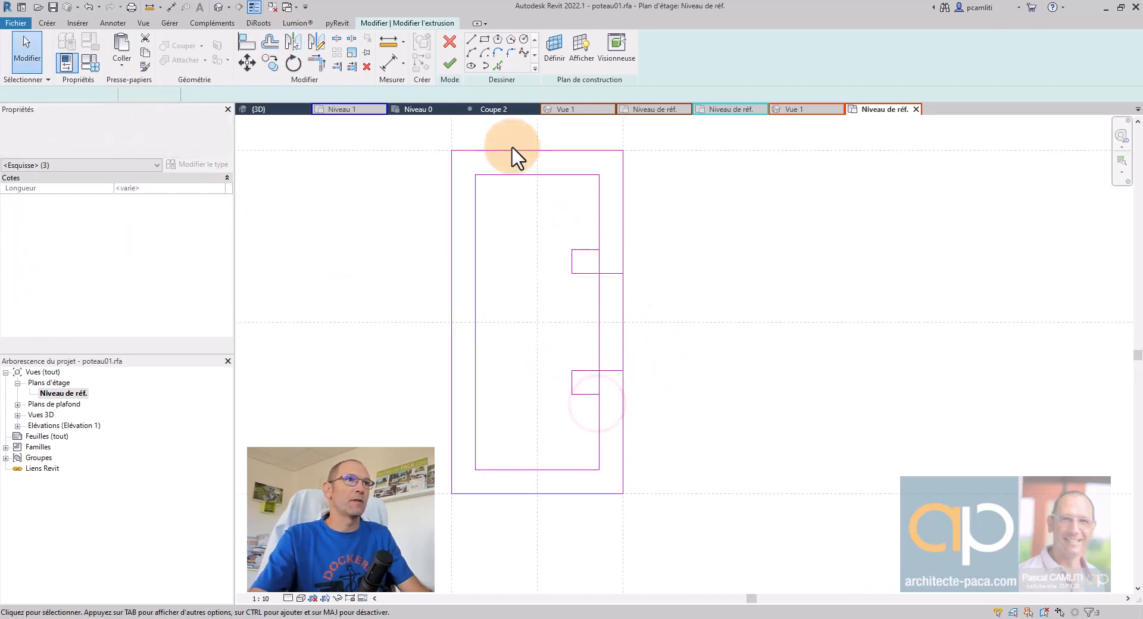
Step: Split the inner and outer right-hand edges between the two lips, and trim them to the lower lip's lines
{"action": "left_click", "coordinate": [336, 39]}
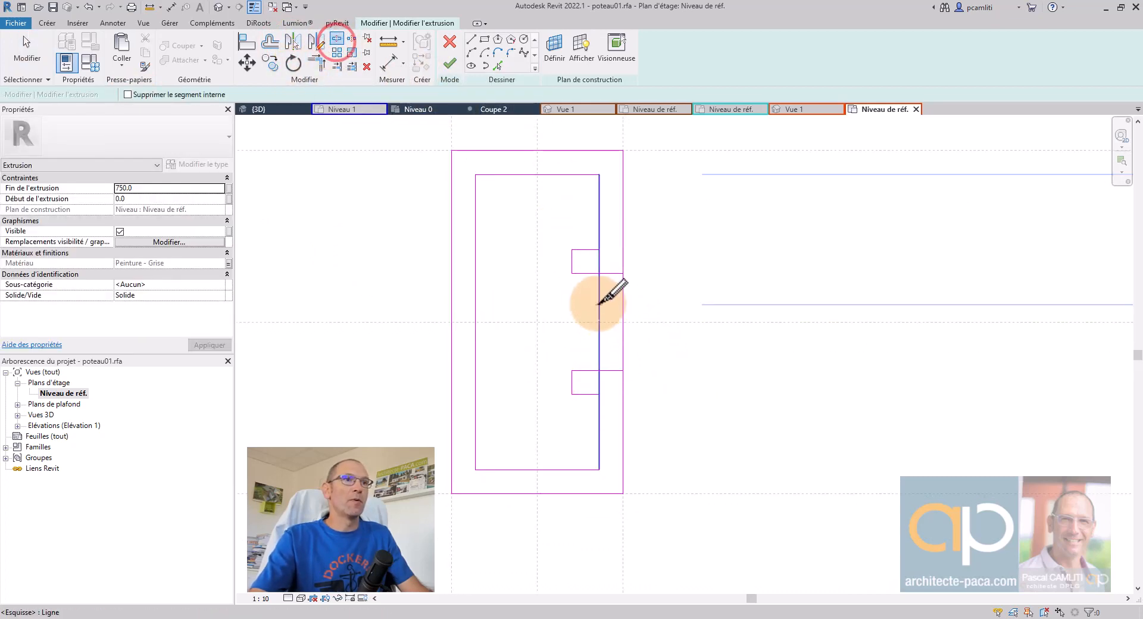
{"action": "left_click", "coordinate": [622, 303]}
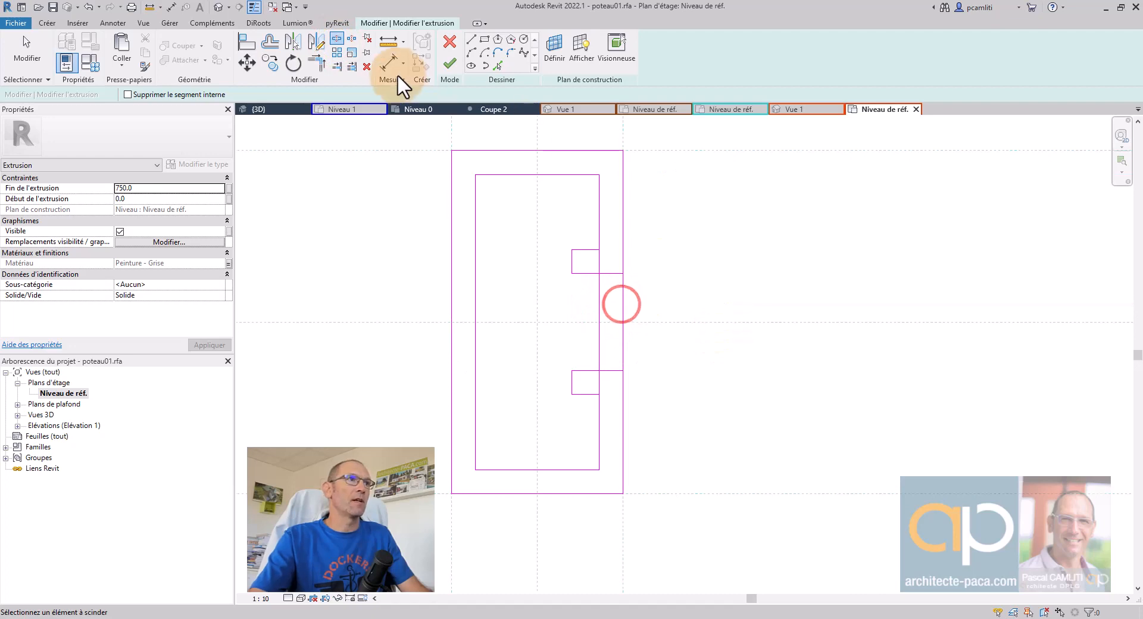
{"action": "left_click", "coordinate": [323, 62]}
{"action": "left_click", "coordinate": [595, 395]}
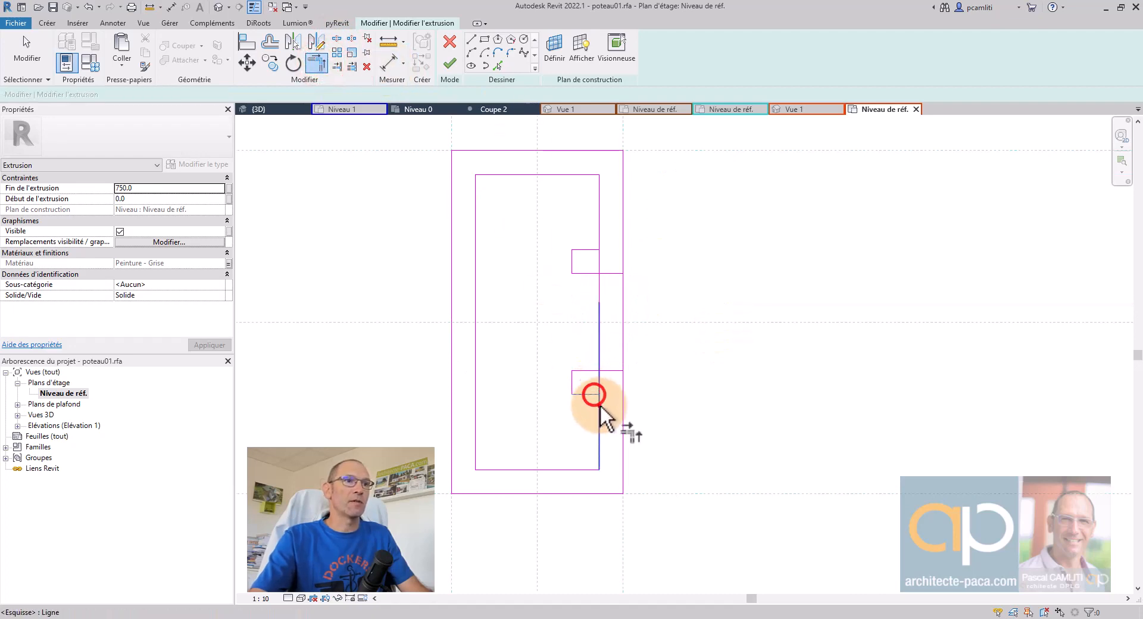
{"action": "left_click", "coordinate": [599, 405]}
{"action": "left_click", "coordinate": [614, 371]}
{"action": "left_click", "coordinate": [623, 381]}
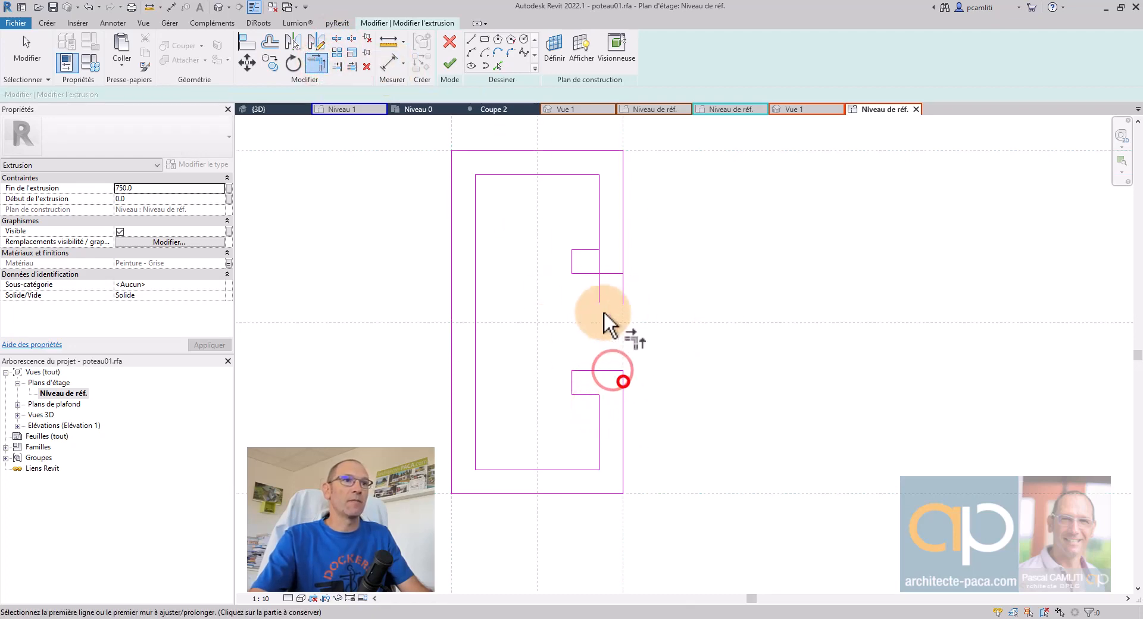
{"action": "left_click", "coordinate": [595, 251]}
{"action": "left_click", "coordinate": [588, 250]}
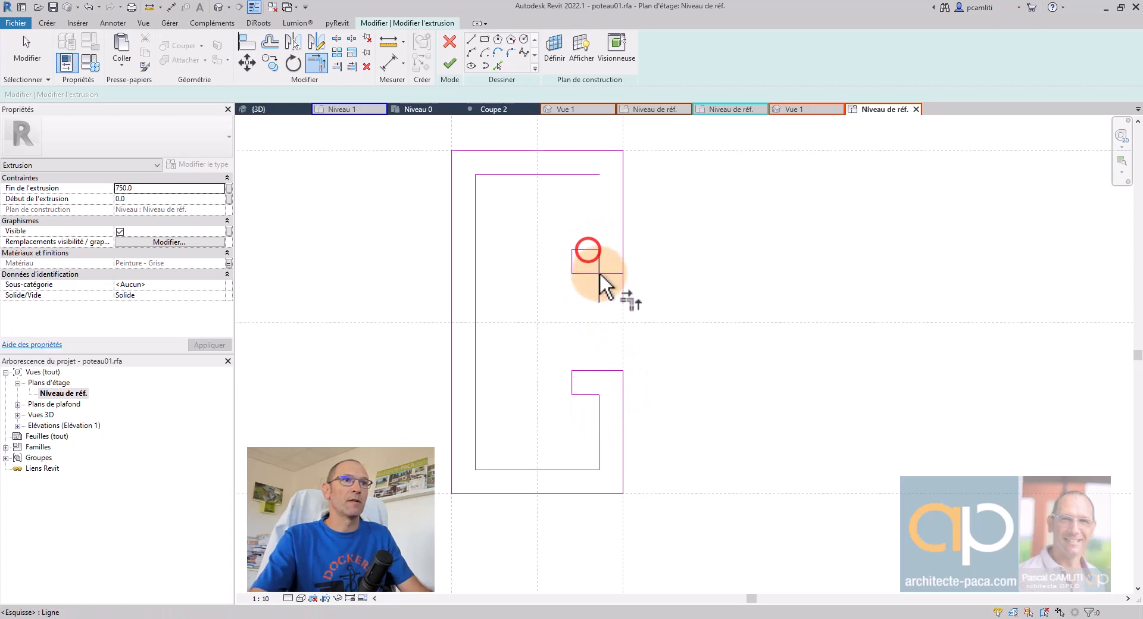
{"action": "key", "text": "ctrl+z"}
Step: Trim the inner and outer right-hand edges to the upper lip, closing the C-shaped profile, and finish the extrusion sketch
{"action": "left_click", "coordinate": [598, 222]}
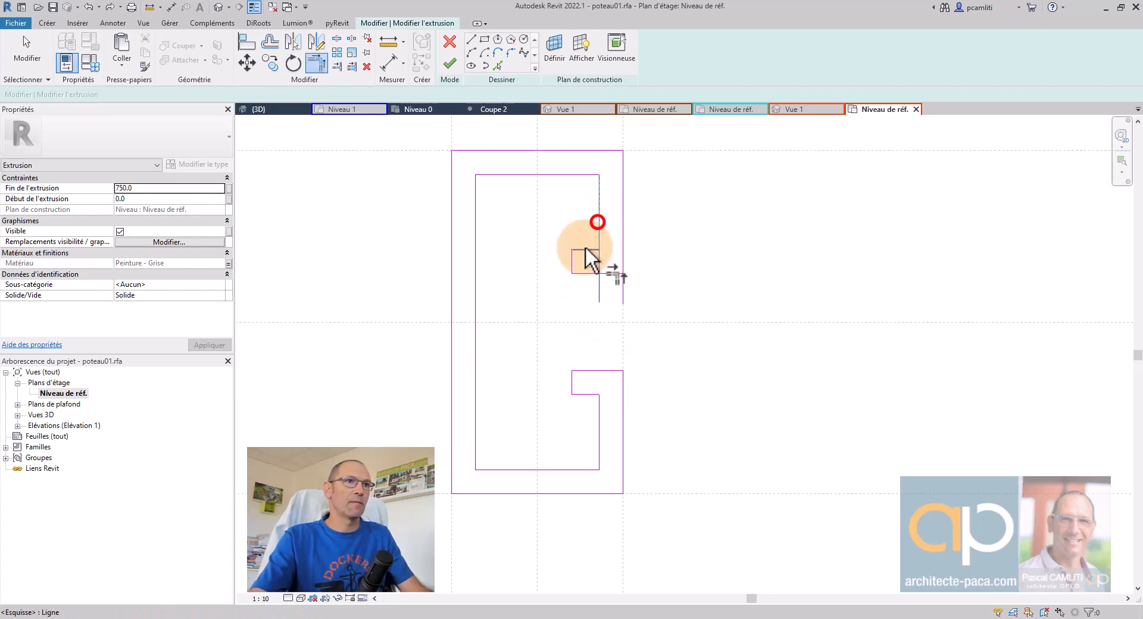
{"action": "left_click", "coordinate": [585, 248]}
{"action": "left_click", "coordinate": [602, 273]}
{"action": "left_click", "coordinate": [622, 258]}
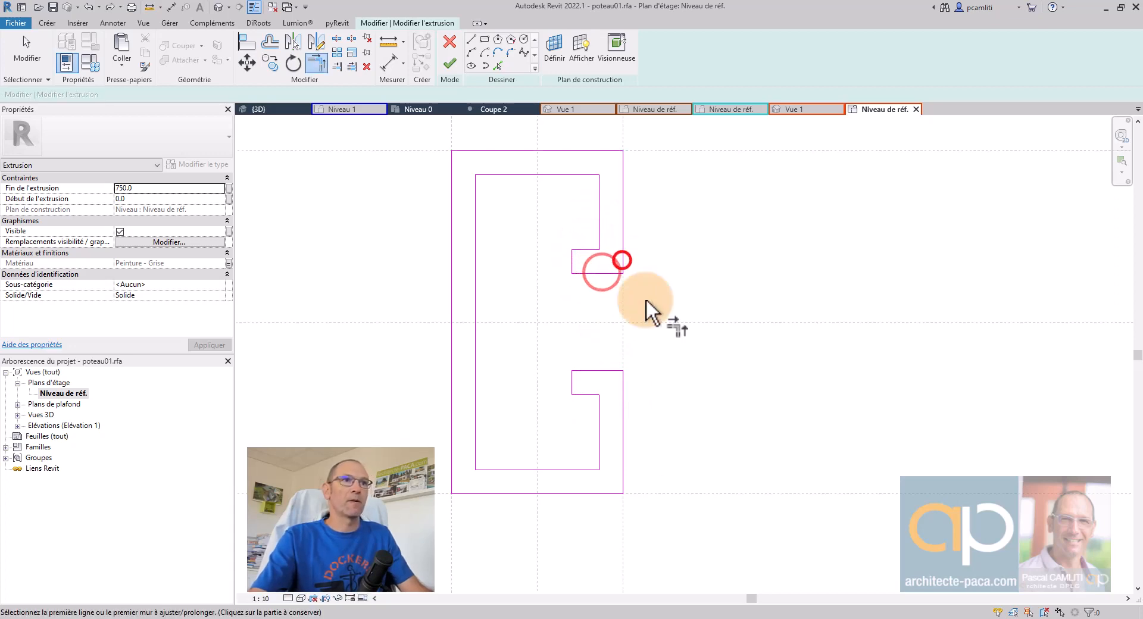
{"action": "left_click", "coordinate": [449, 64]}
{"action": "left_click", "coordinate": [743, 259]}
{"action": "scroll", "coordinate": [743, 259], "scroll_direction": "down", "scroll_amount": 2}
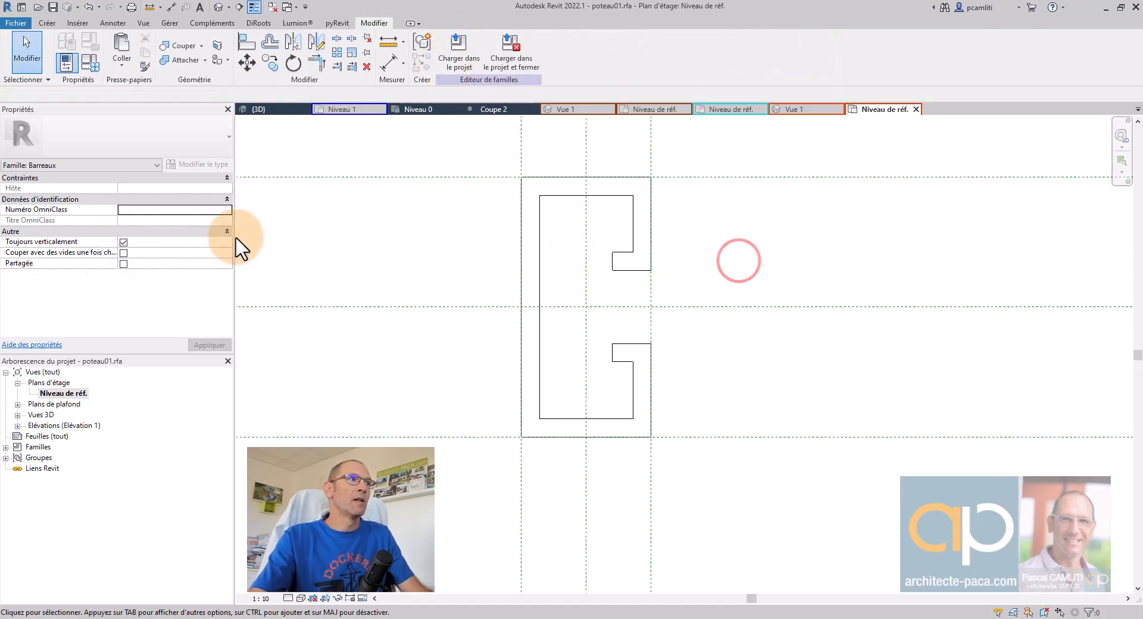
Step: Search the material library for galva, add Acier, galvanisé to the document, and assign it as the family type's Finition
{"action": "left_click", "coordinate": [92, 65]}
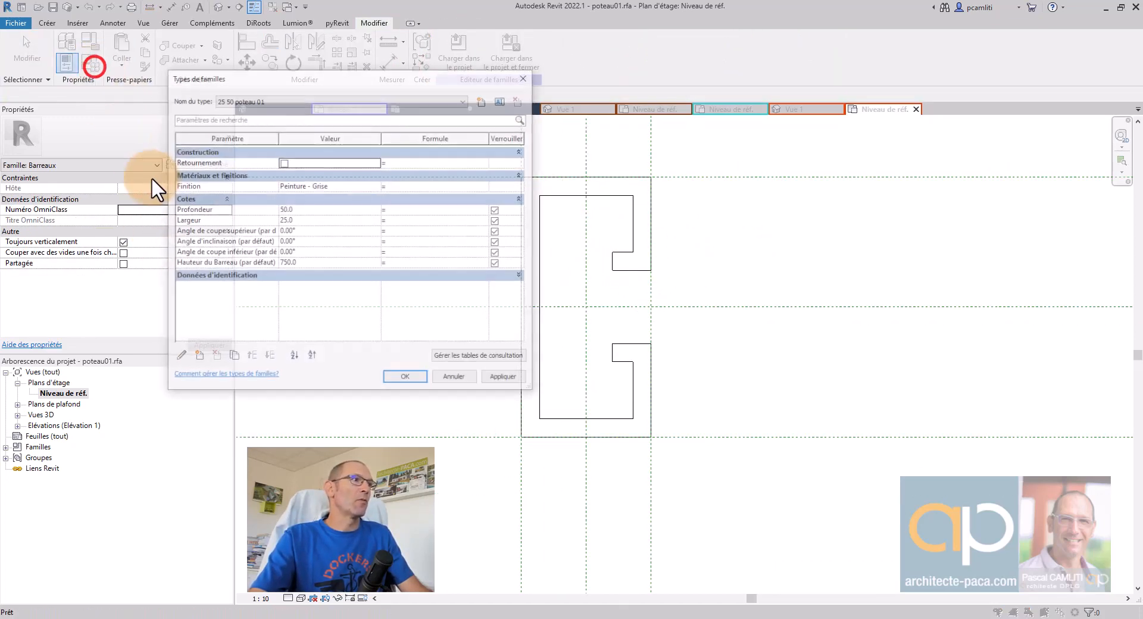
{"action": "left_click", "coordinate": [376, 186]}
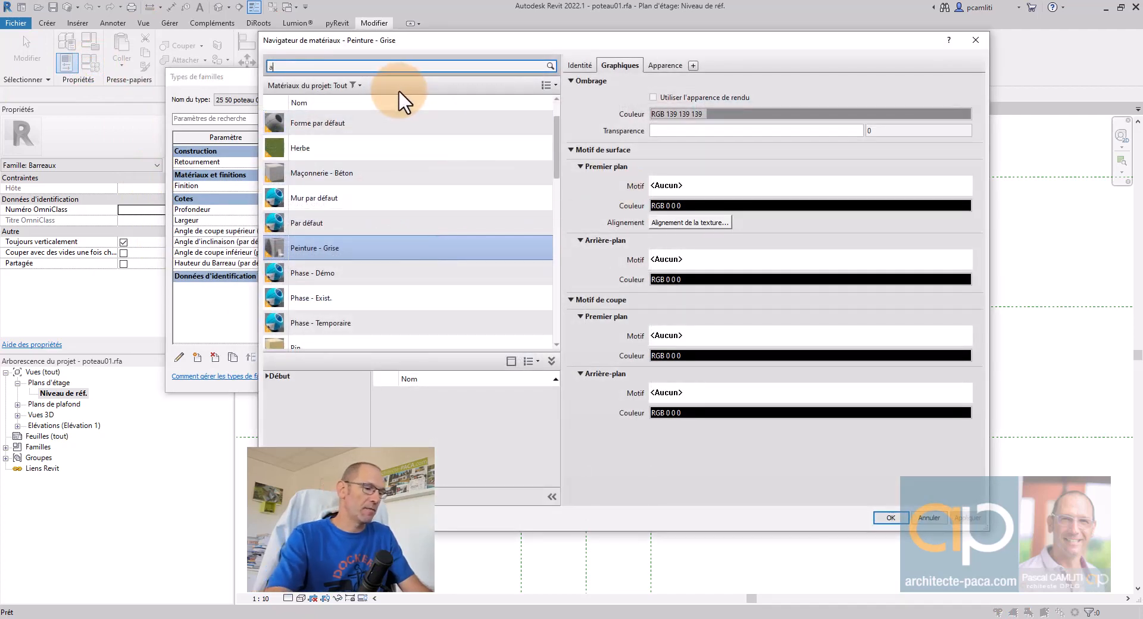
{"action": "type", "text": "acier"}
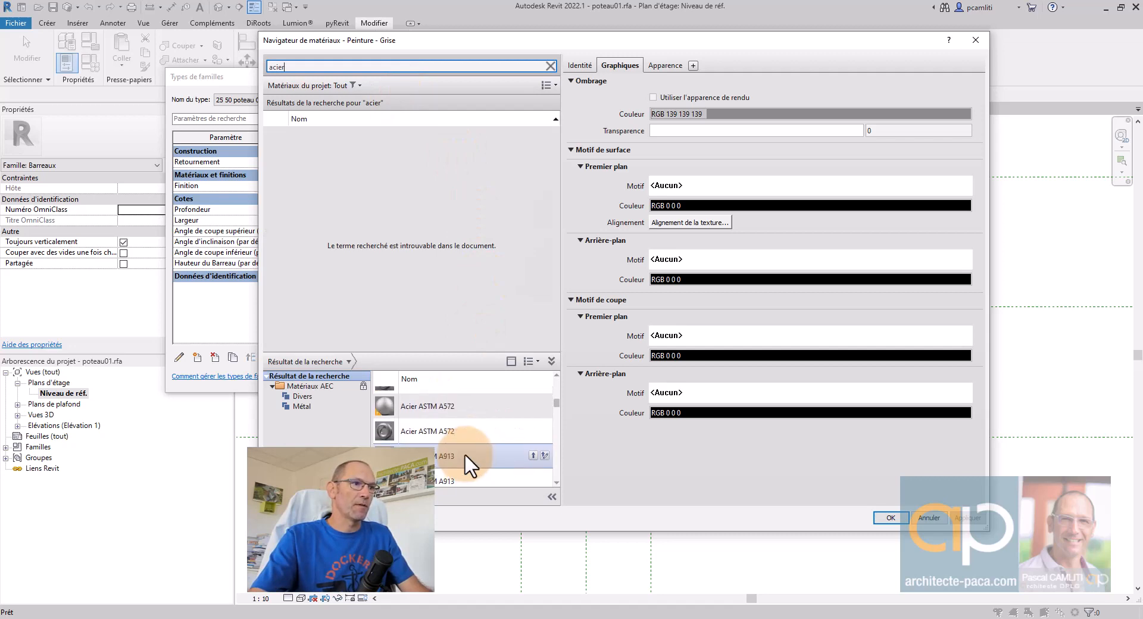
{"action": "scroll", "coordinate": [395, 462], "scroll_direction": "down", "scroll_amount": 2}
{"action": "left_click", "coordinate": [312, 69]}
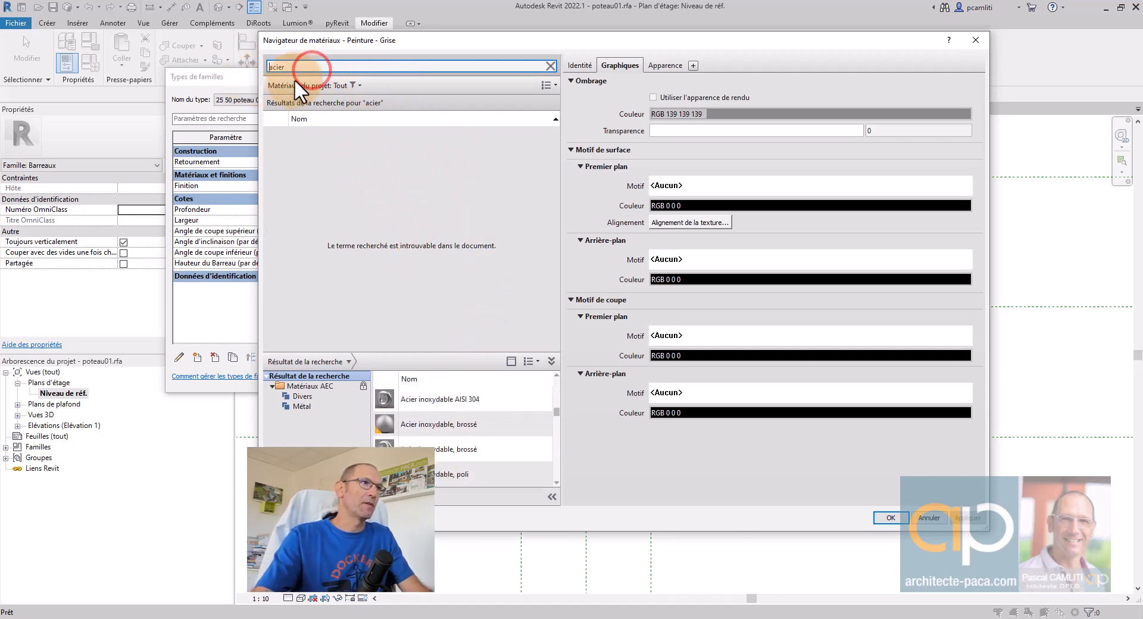
{"action": "double_click", "coordinate": [301, 66]}
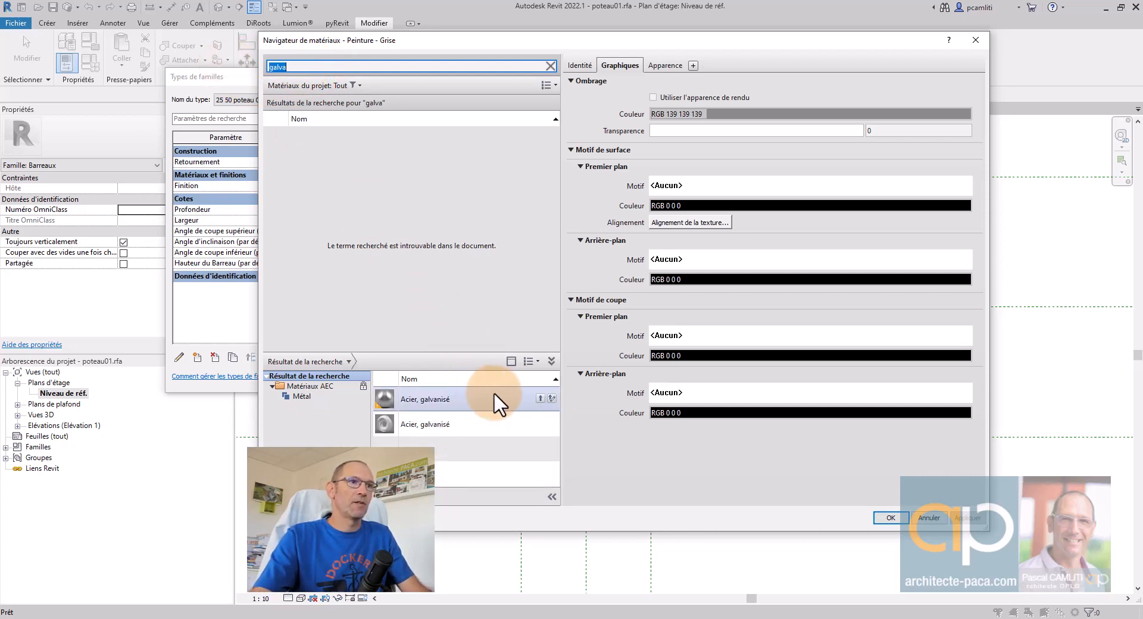
{"action": "left_click", "coordinate": [540, 424]}
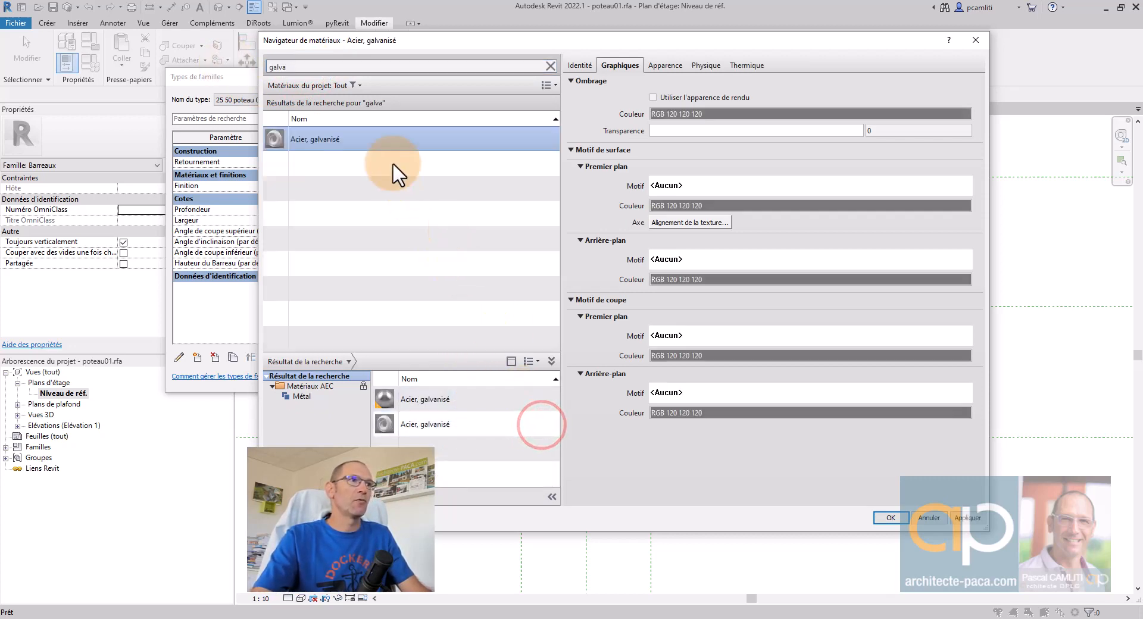
{"action": "left_click", "coordinate": [899, 521]}
{"action": "left_click", "coordinate": [344, 186]}
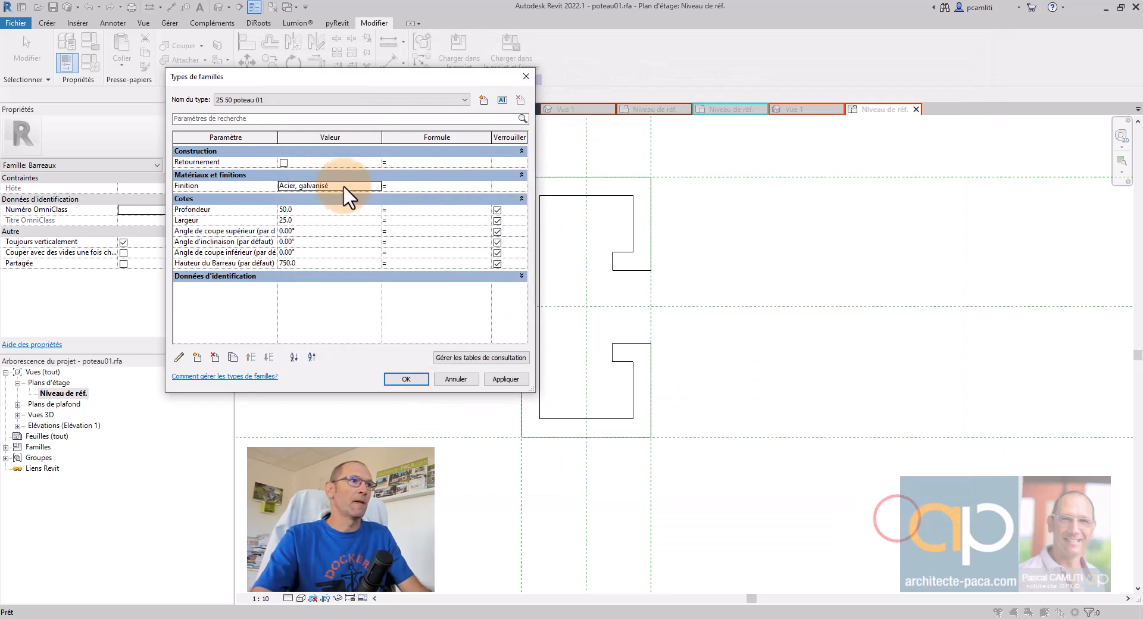
{"action": "left_click", "coordinate": [506, 379]}
{"action": "left_click", "coordinate": [407, 378]}
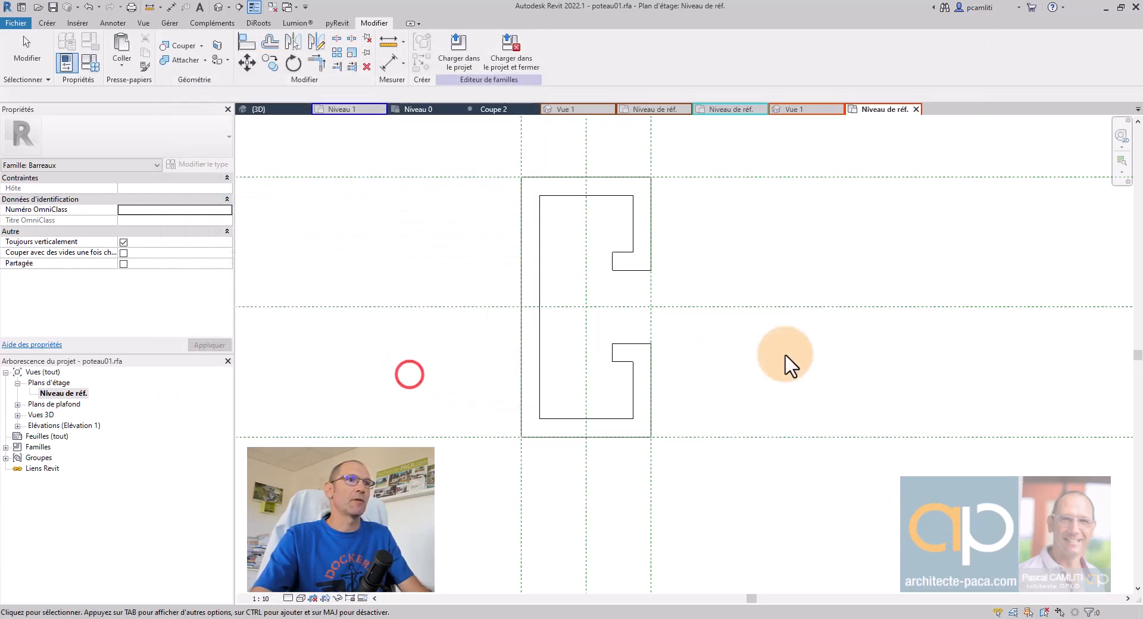
Step: Load the poteau01 family into 153-glissiere-securite.rvt, and open the baluster placement settings of the Glissiere railing type
{"action": "left_click", "coordinate": [467, 53]}
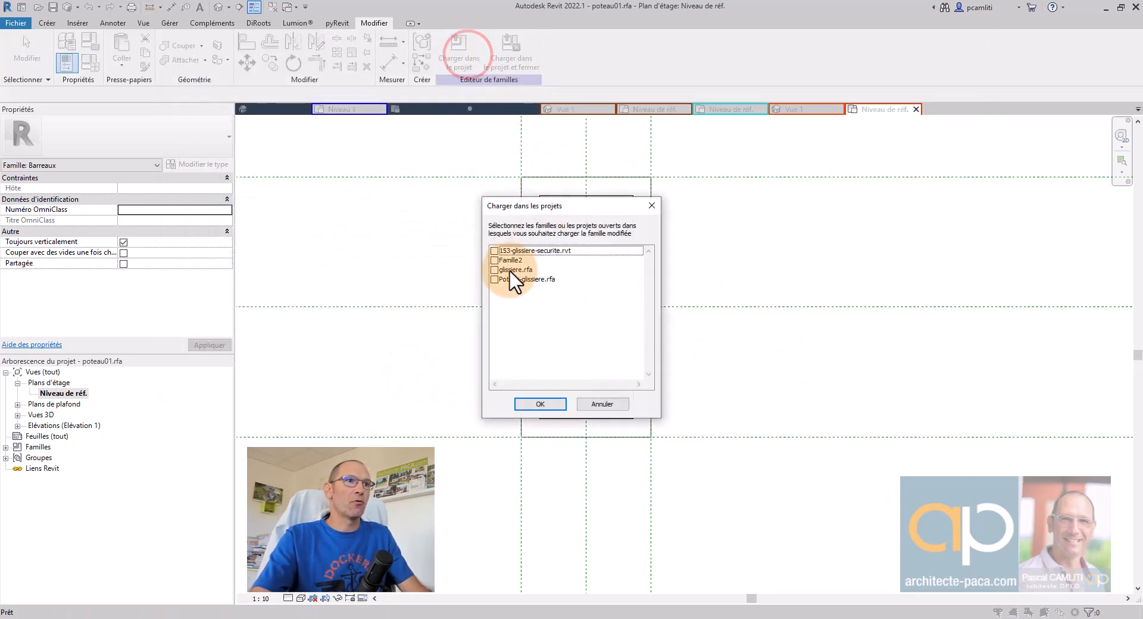
{"action": "left_click", "coordinate": [531, 404]}
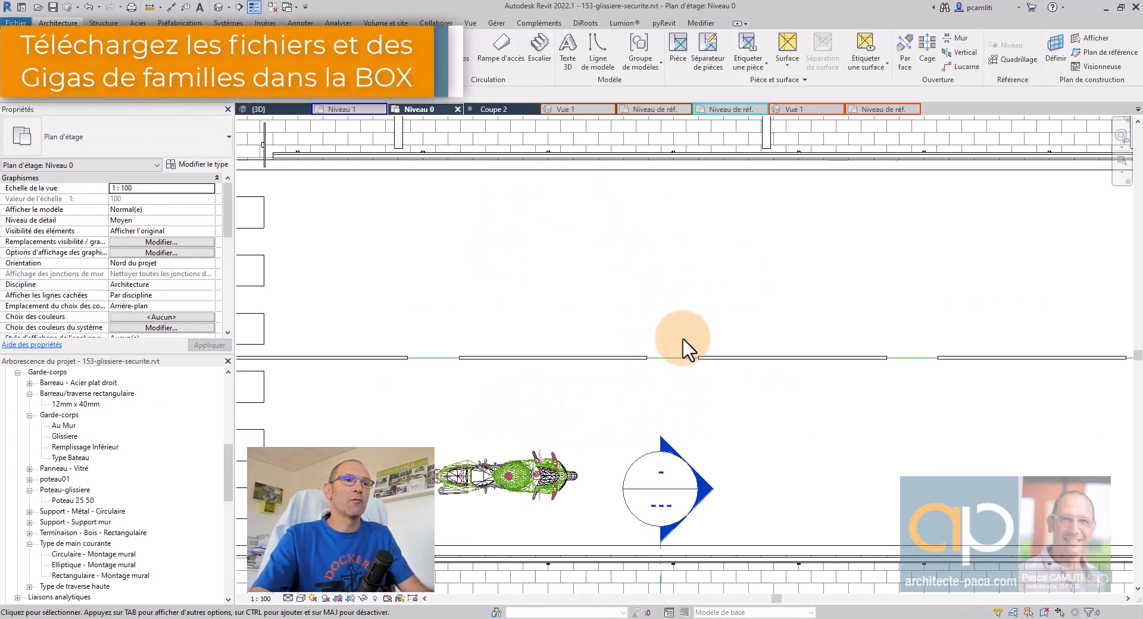
{"action": "left_click", "coordinate": [693, 560]}
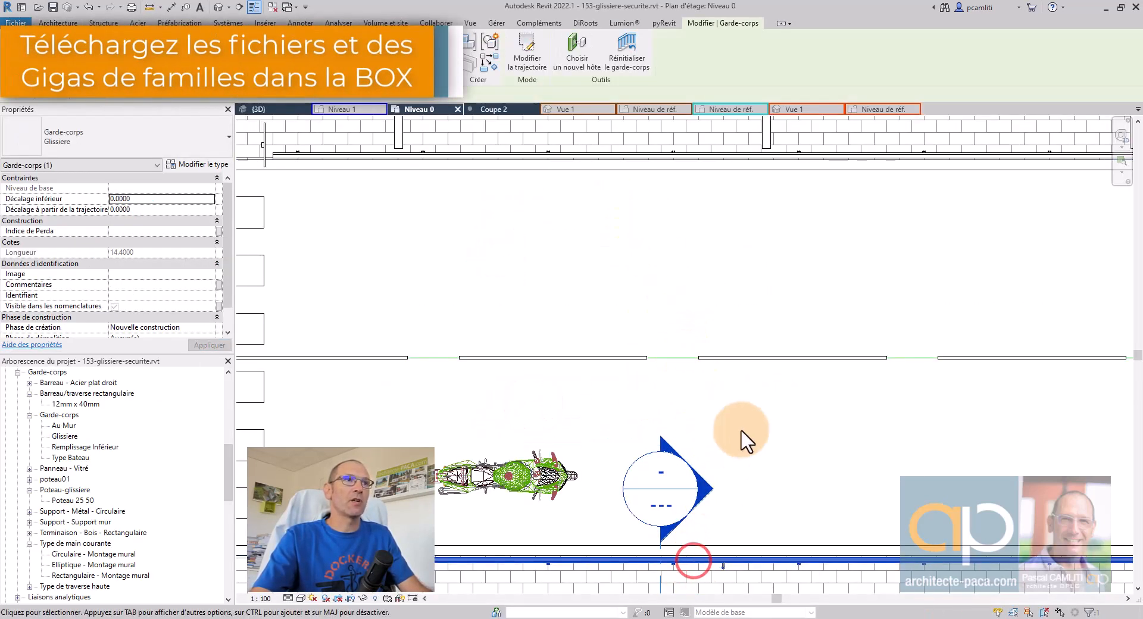
{"action": "left_click", "coordinate": [188, 161]}
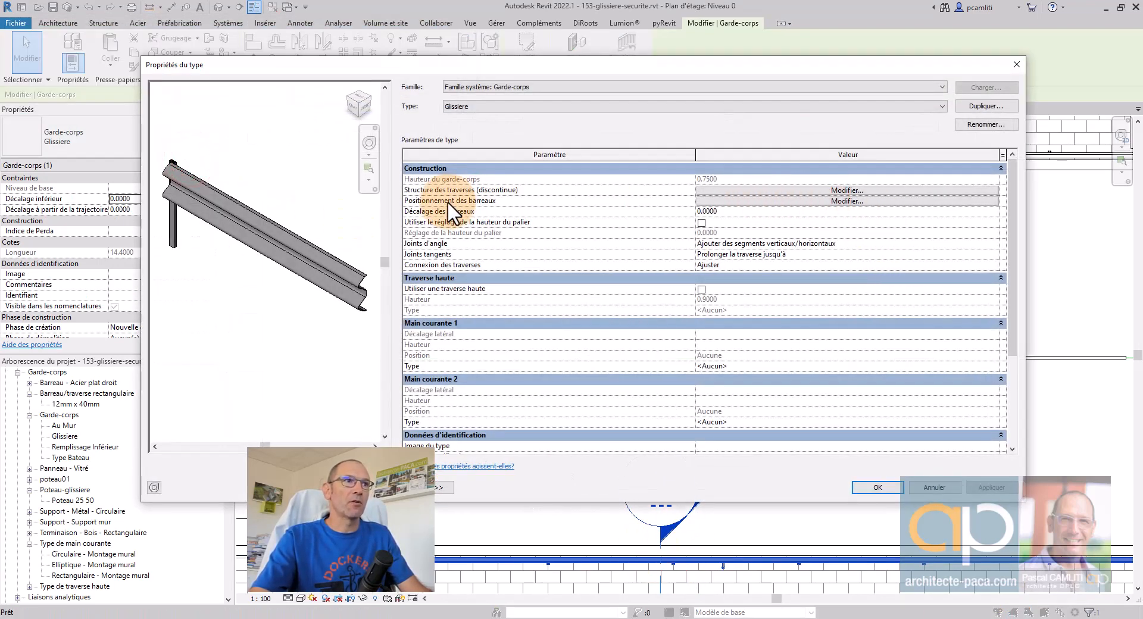
{"action": "left_click", "coordinate": [724, 201]}
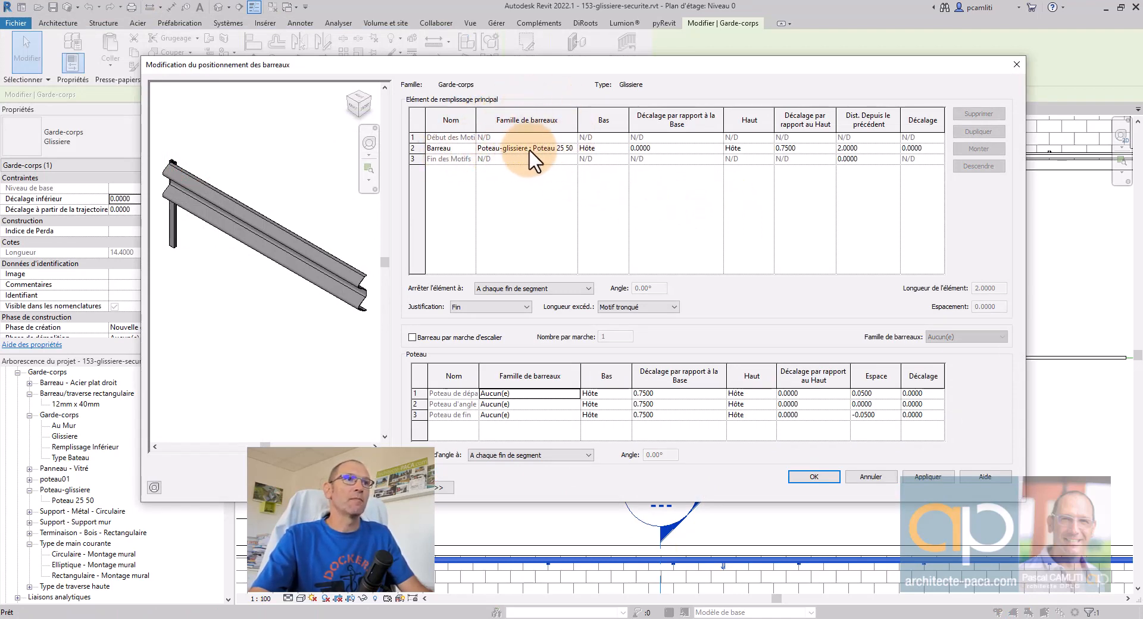
Step: Try poteau01 : 25 50 poteau 01 as the Barreau's baluster family, and set it back to Poteau-glissiere : Poteau 25 50
{"action": "left_click", "coordinate": [556, 148]}
{"action": "left_click", "coordinate": [571, 148]}
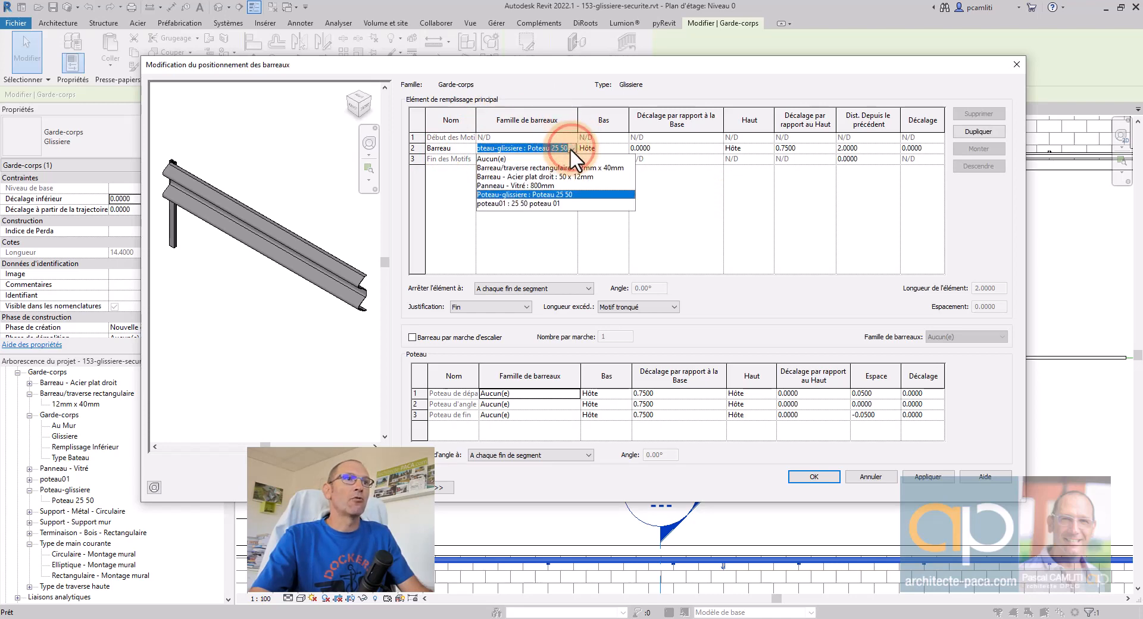
{"action": "left_click", "coordinate": [544, 203]}
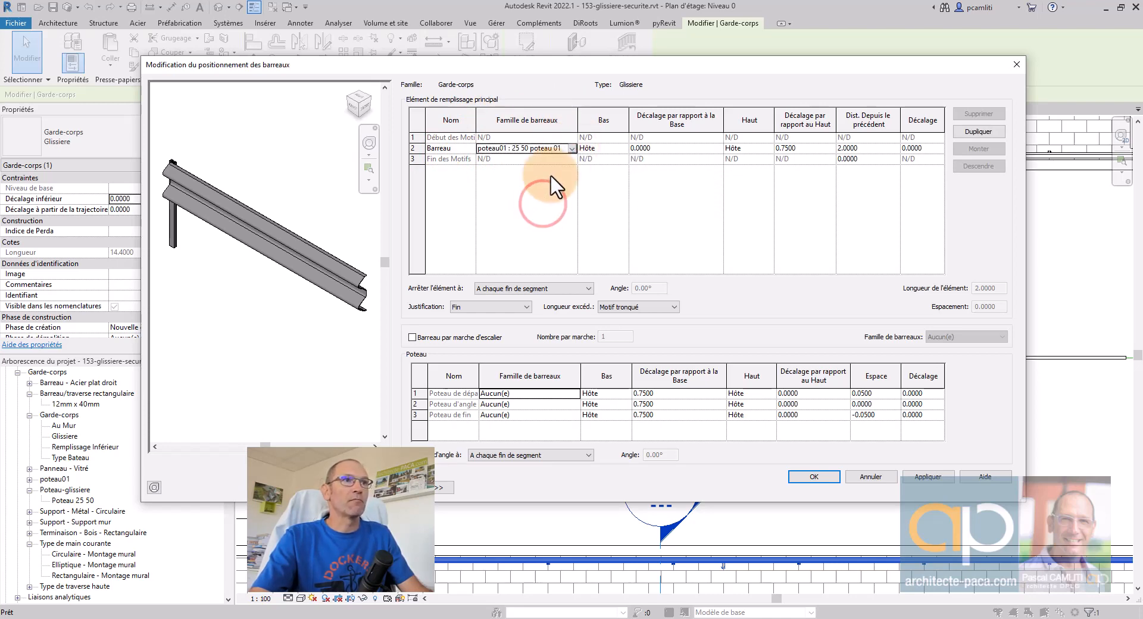
{"action": "left_click", "coordinate": [572, 148]}
{"action": "left_click", "coordinate": [546, 194]}
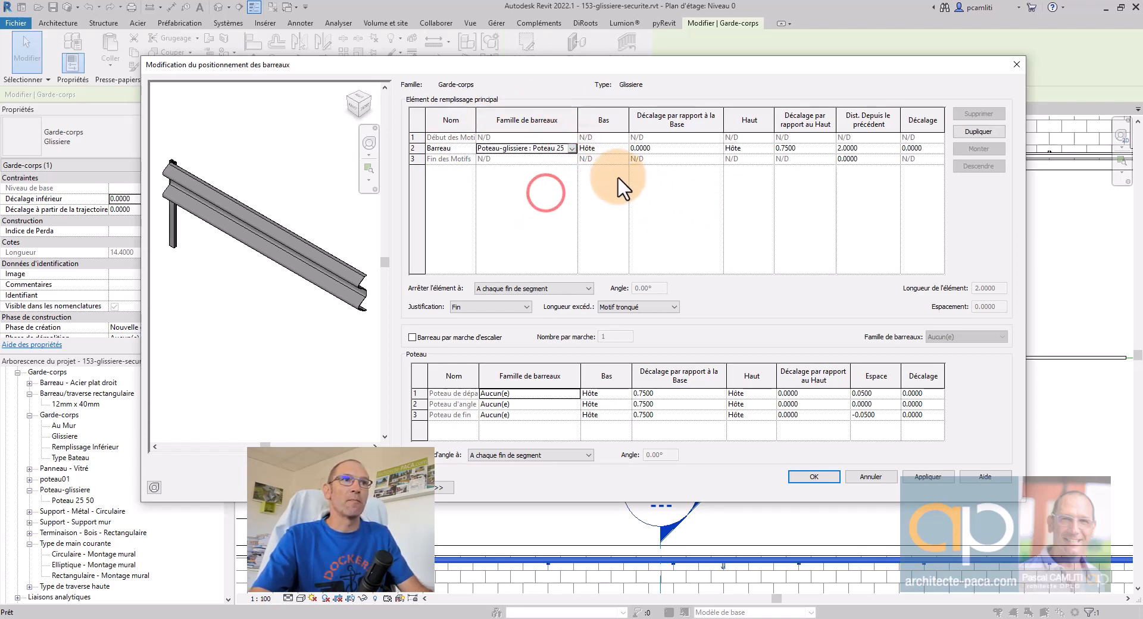
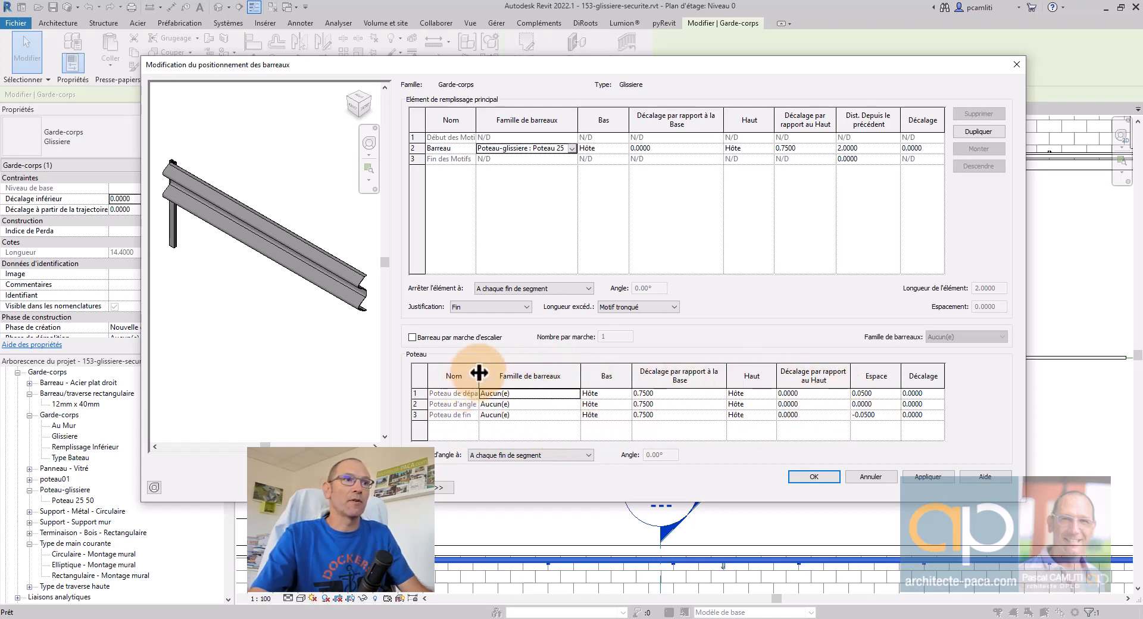
Step: Widen the Nom column of the Poteau table and apply the baluster placement settings
{"action": "left_click_drag", "start_coordinate": [479, 373], "coordinate": [495, 371]}
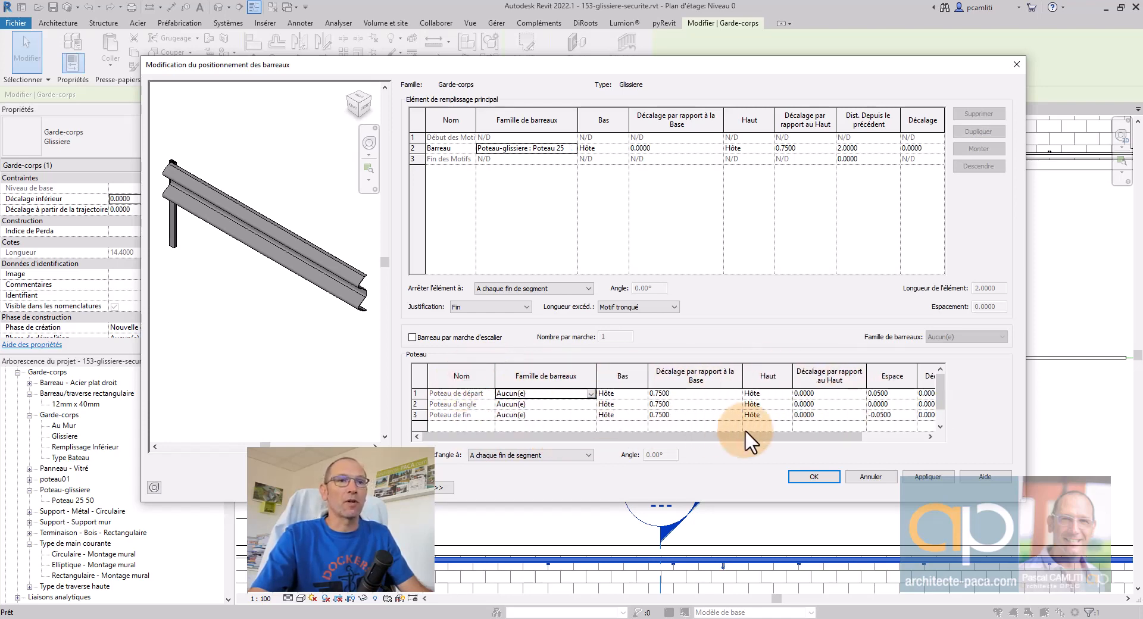
{"action": "left_click", "coordinate": [929, 476]}
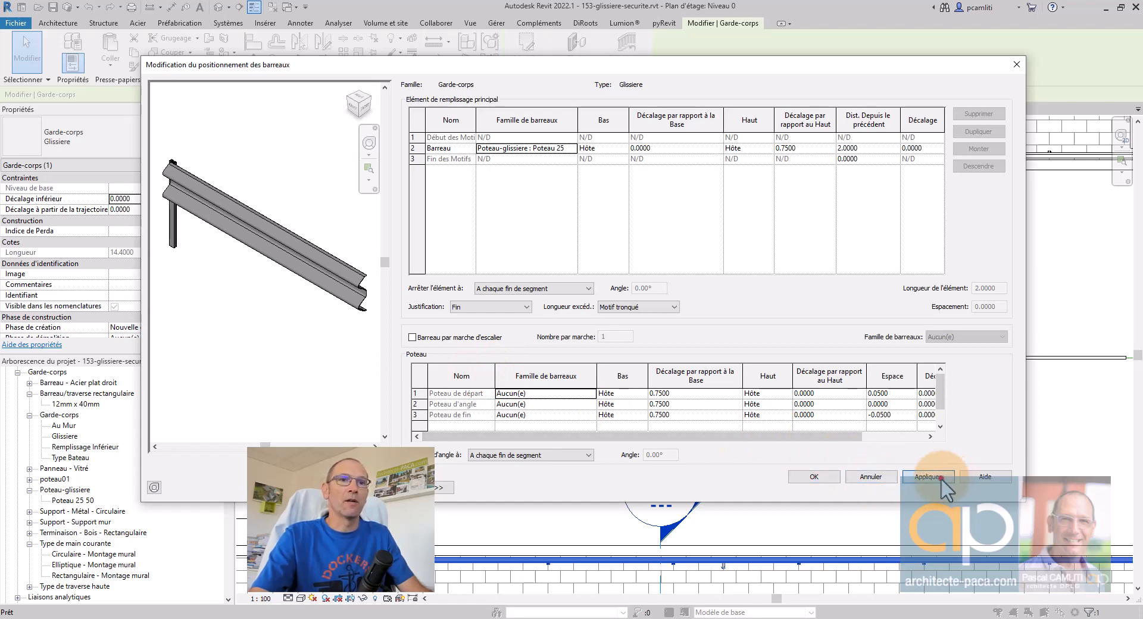
Step: Confirm the baluster placement and railing type settings, and view the guardrail with its posts in the 3D view
{"action": "left_click", "coordinate": [829, 479]}
{"action": "left_click", "coordinate": [866, 484]}
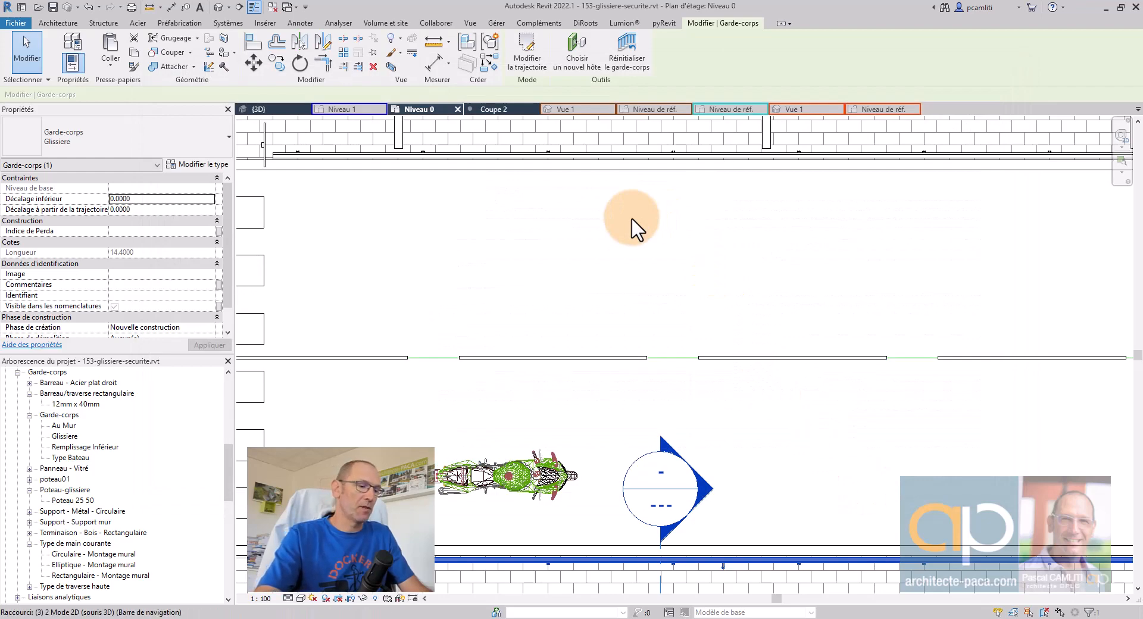
{"action": "key", "text": "d"}
{"action": "middle_click_drag", "start_coordinate": [709, 345], "coordinate": [714, 377], "text": "shift"}
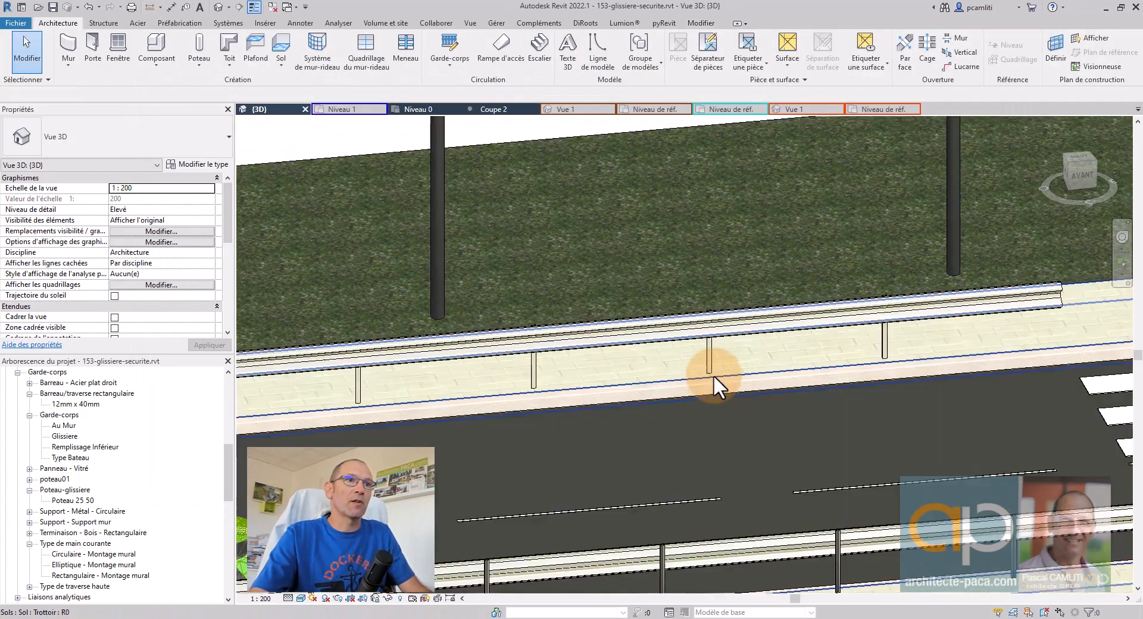
{"action": "scroll", "coordinate": [714, 377], "scroll_direction": "down", "scroll_amount": 3}
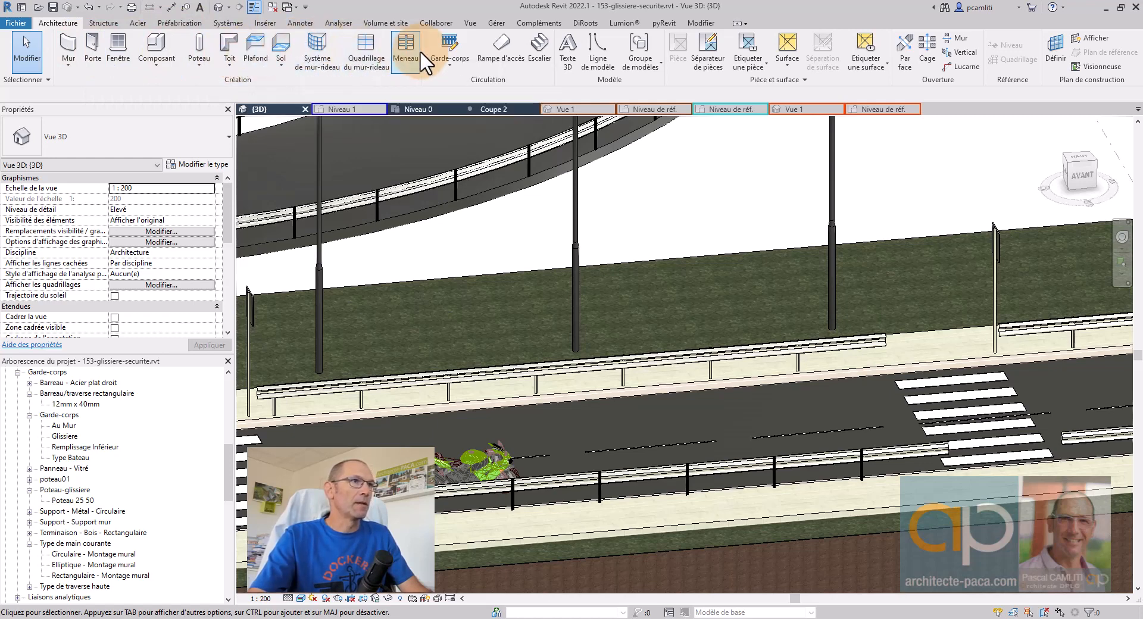
Step: Create a straight Glissiere railing about 4.4 m long on the road surface
{"action": "left_click", "coordinate": [450, 43]}
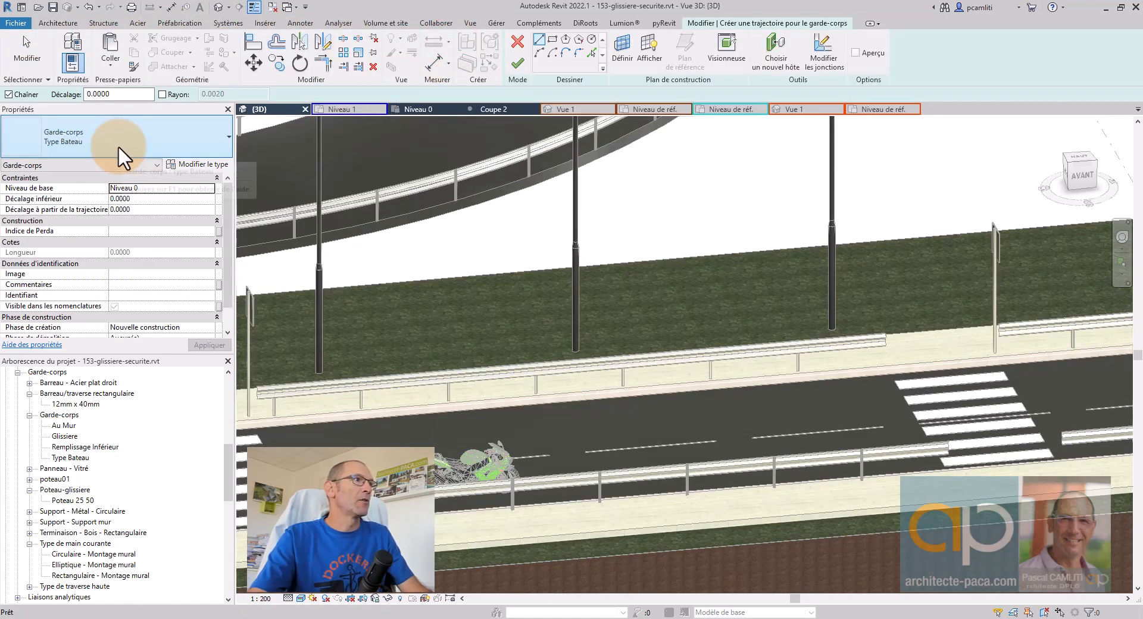
{"action": "left_click", "coordinate": [118, 145]}
{"action": "left_click", "coordinate": [97, 205]}
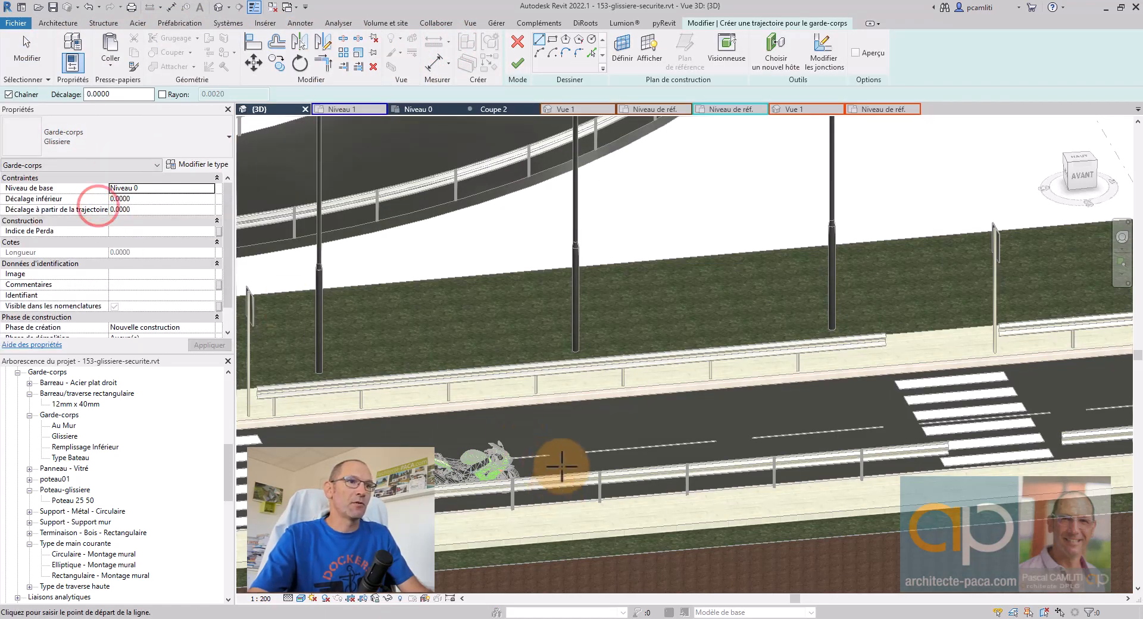
{"action": "left_click", "coordinate": [551, 440]}
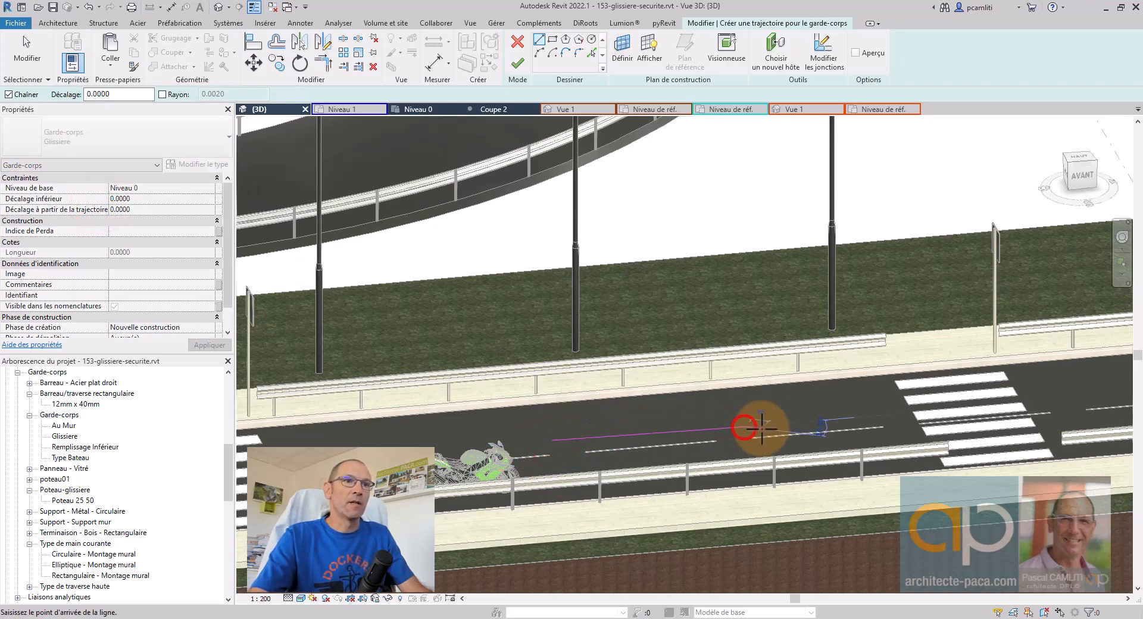
{"action": "left_click", "coordinate": [519, 64]}
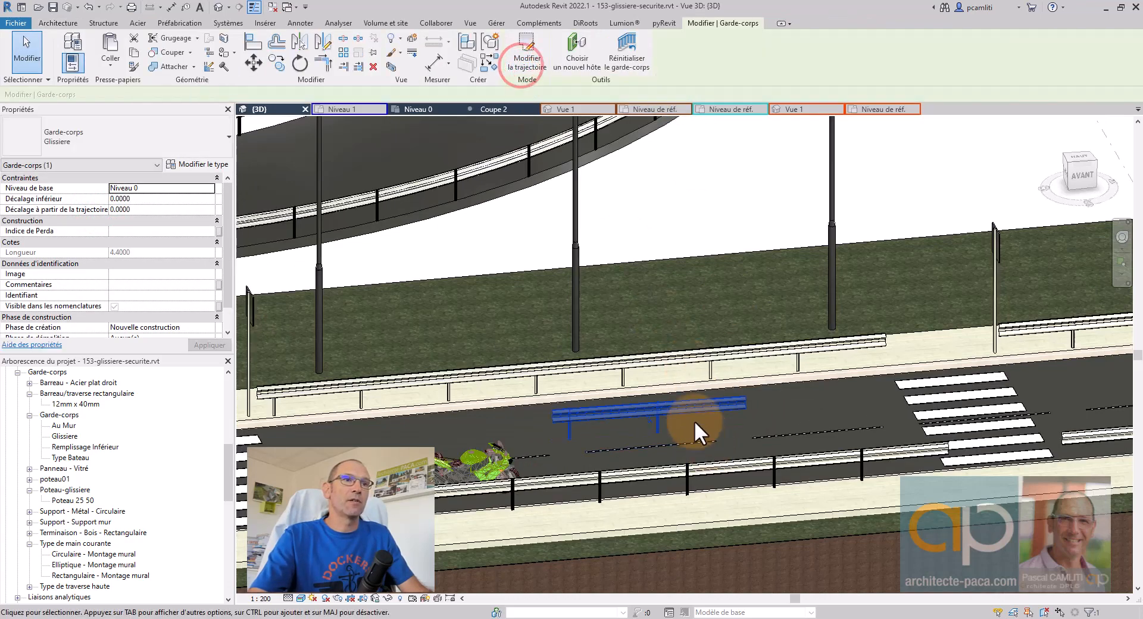
{"action": "scroll", "coordinate": [685, 411], "scroll_direction": "up", "scroll_amount": 5}
{"action": "key", "text": "Escape"}
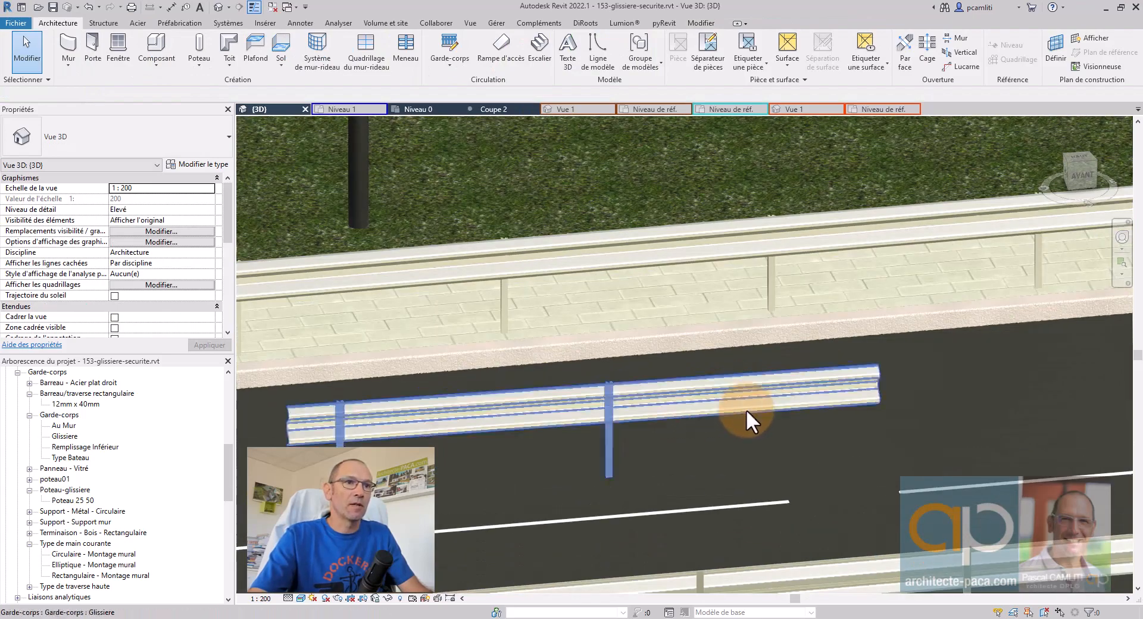
Step: Delete the short straight railing from the middle of the road
{"action": "left_click", "coordinate": [661, 392]}
{"action": "key", "text": "Delete"}
{"action": "scroll", "coordinate": [655, 387], "scroll_direction": "down", "scroll_amount": 6}
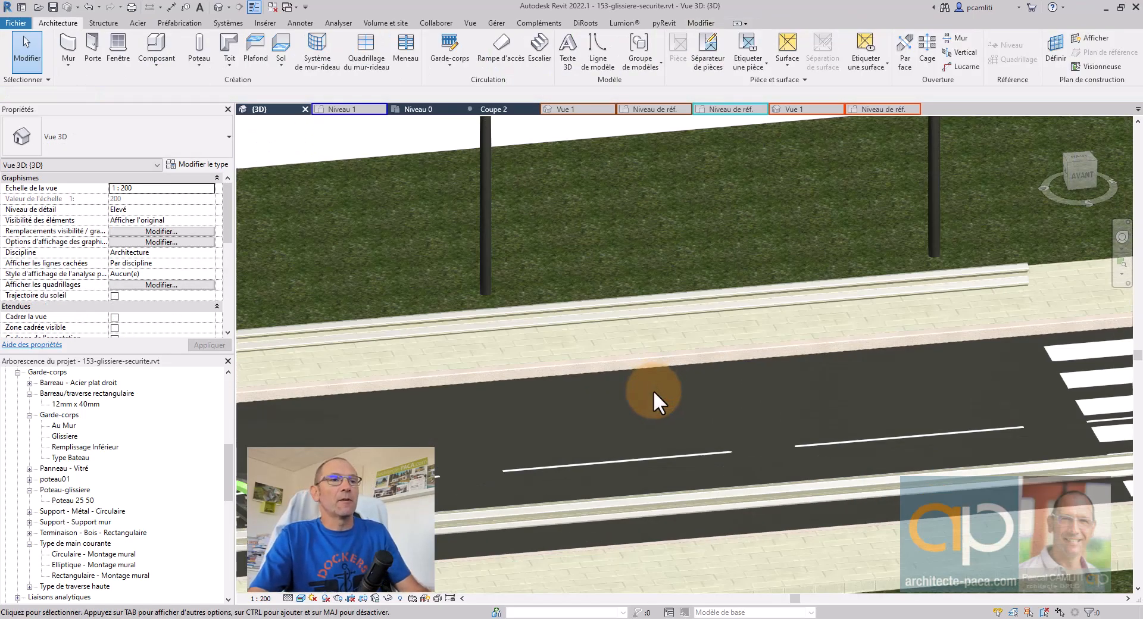
Step: Start a Dalle en béton - 250 mm floor on Niveau 0 and sketch a boundary arc of about 7 m radius inside the curved ramp
{"action": "middle_click_drag", "start_coordinate": [558, 314], "coordinate": [468, 452], "text": "shift"}
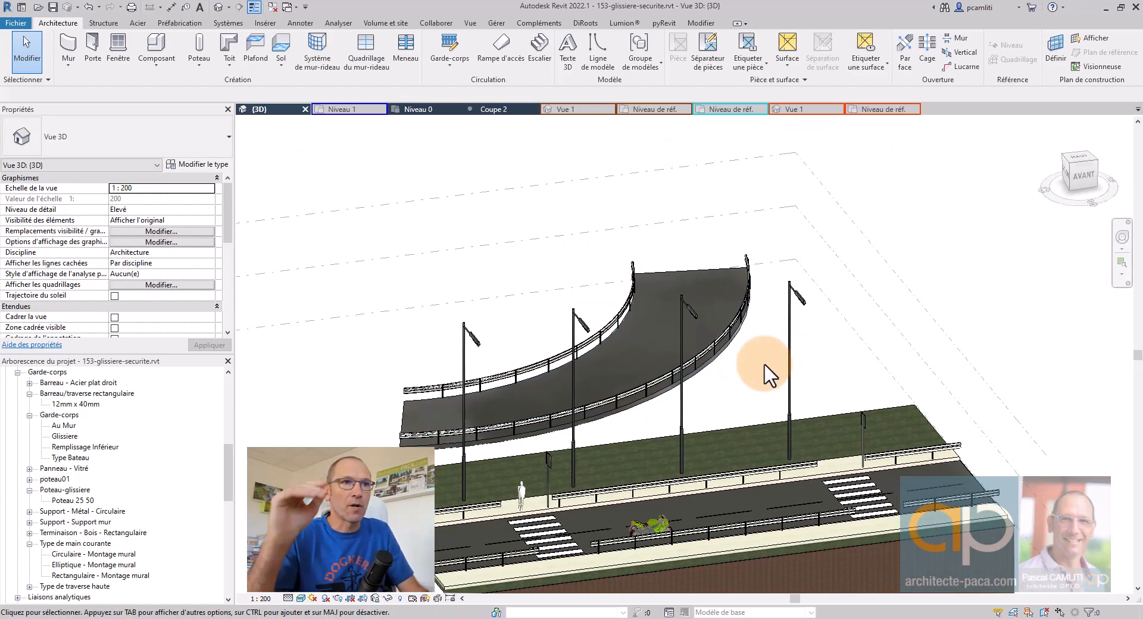
{"action": "middle_click_drag", "start_coordinate": [677, 383], "coordinate": [602, 390], "text": "shift"}
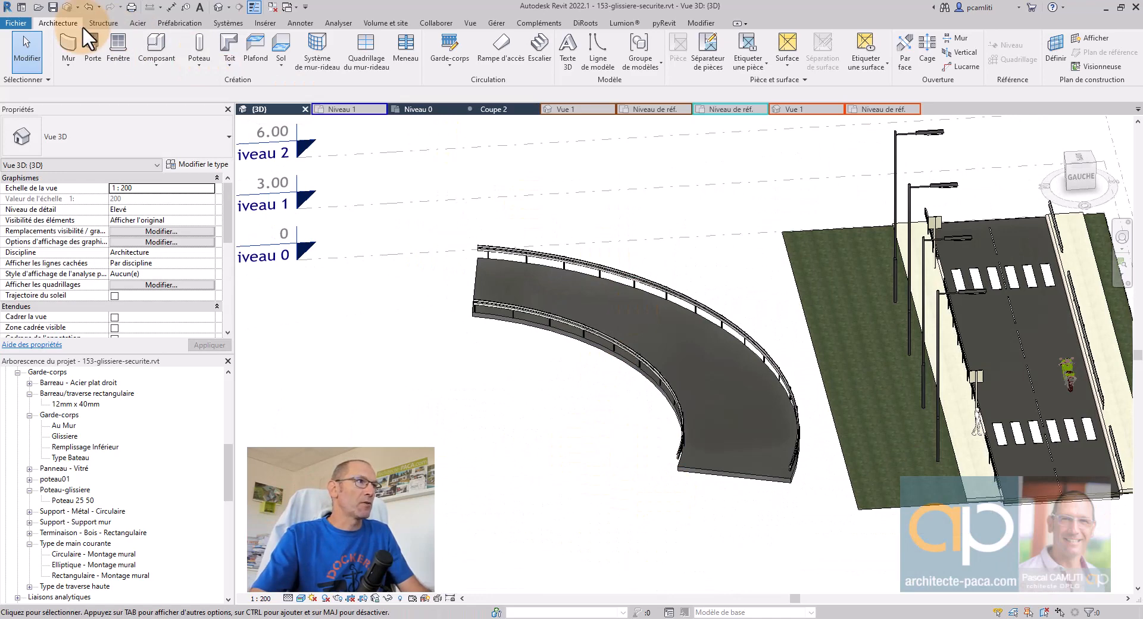
{"action": "left_click", "coordinate": [284, 44]}
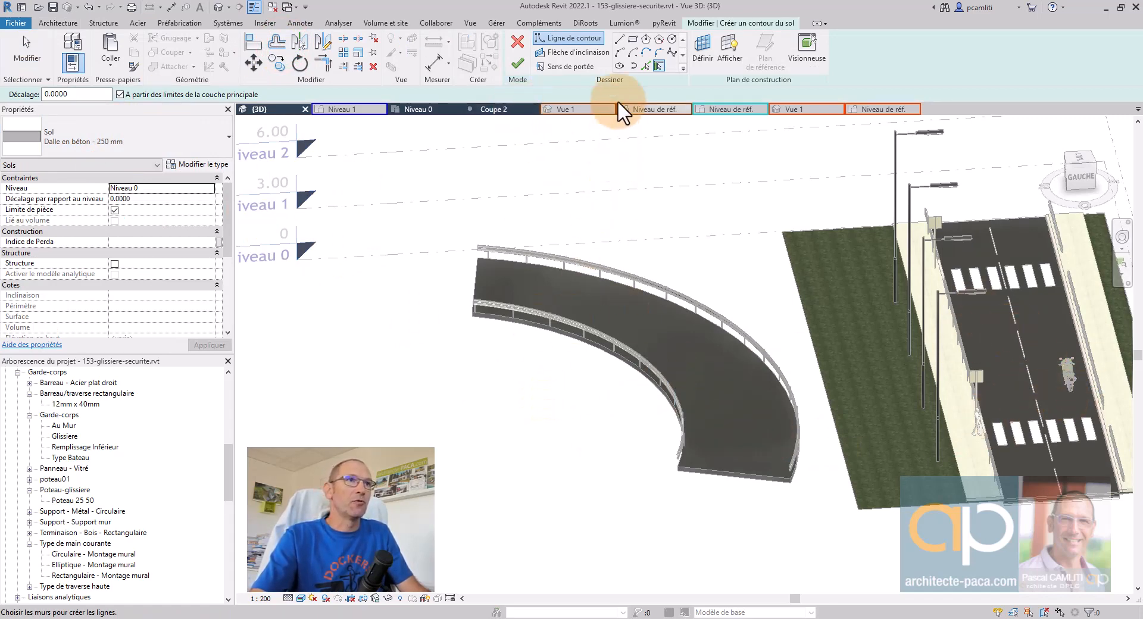
{"action": "left_click", "coordinate": [621, 54]}
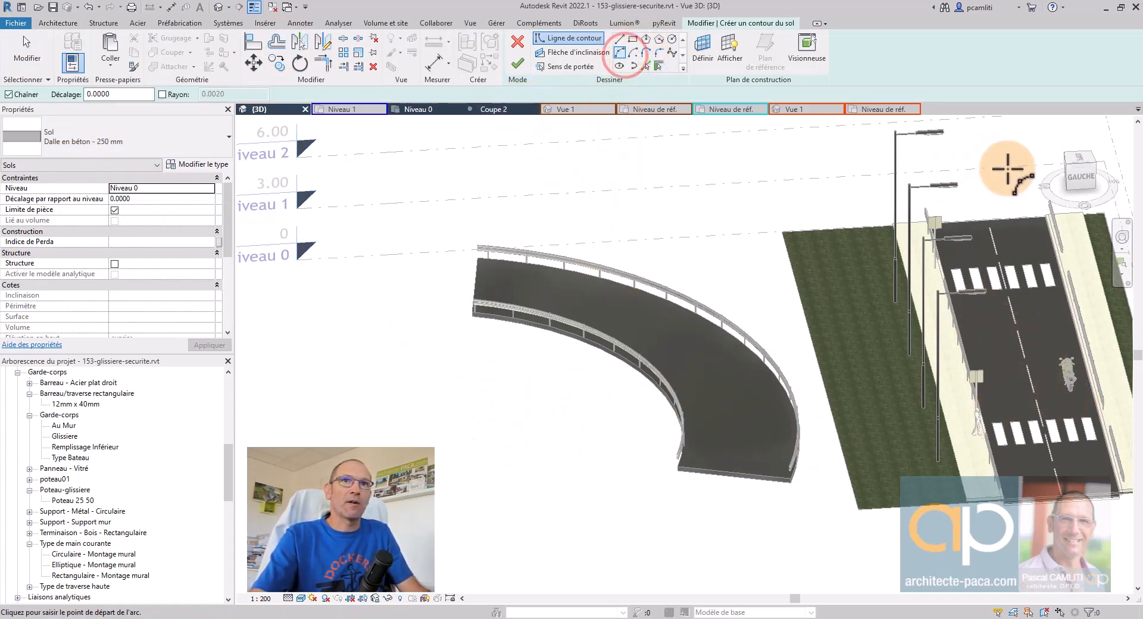
{"action": "left_click", "coordinate": [1081, 157]}
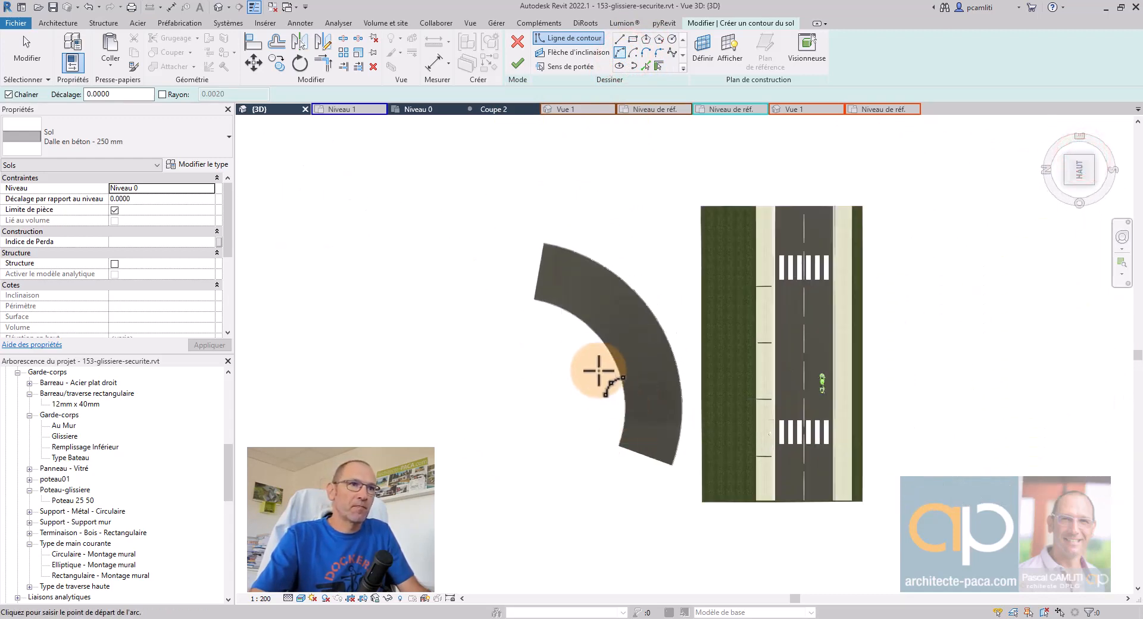
{"action": "scroll", "coordinate": [493, 354], "scroll_direction": "up", "scroll_amount": 3}
{"action": "left_click", "coordinate": [500, 314]}
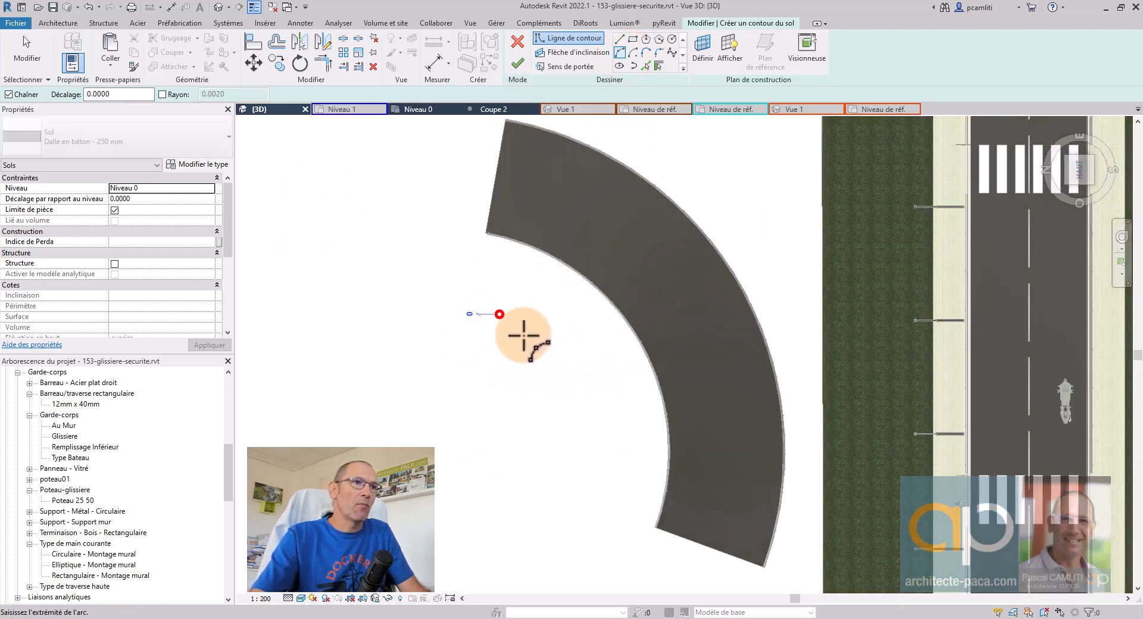
{"action": "left_click", "coordinate": [614, 503]}
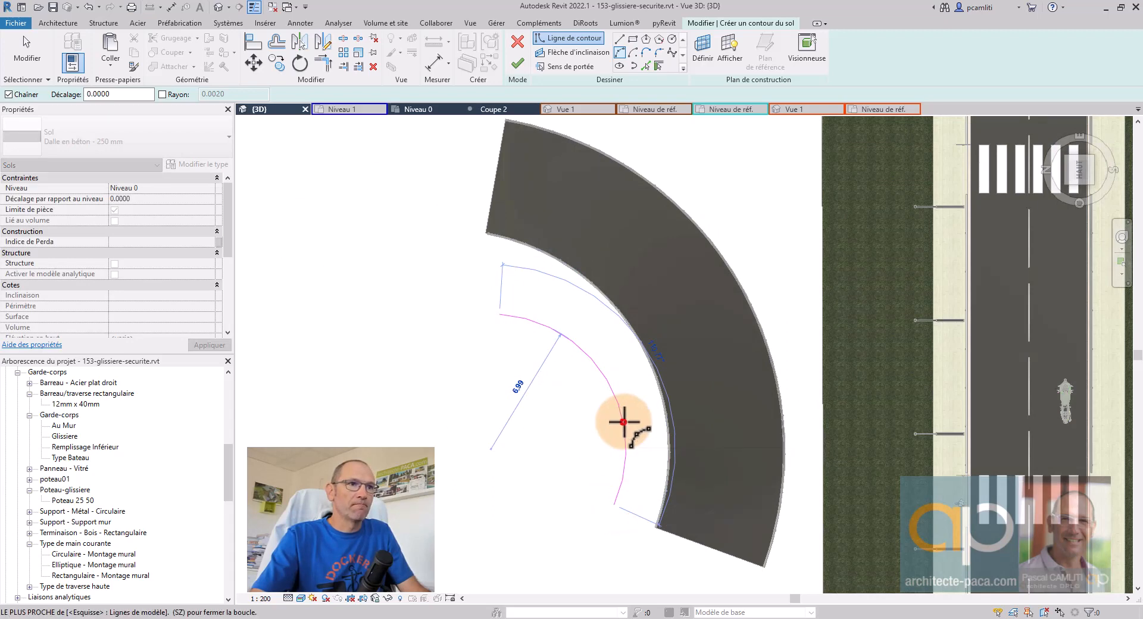
{"action": "left_click", "coordinate": [623, 422]}
{"action": "key", "text": "Escape"}
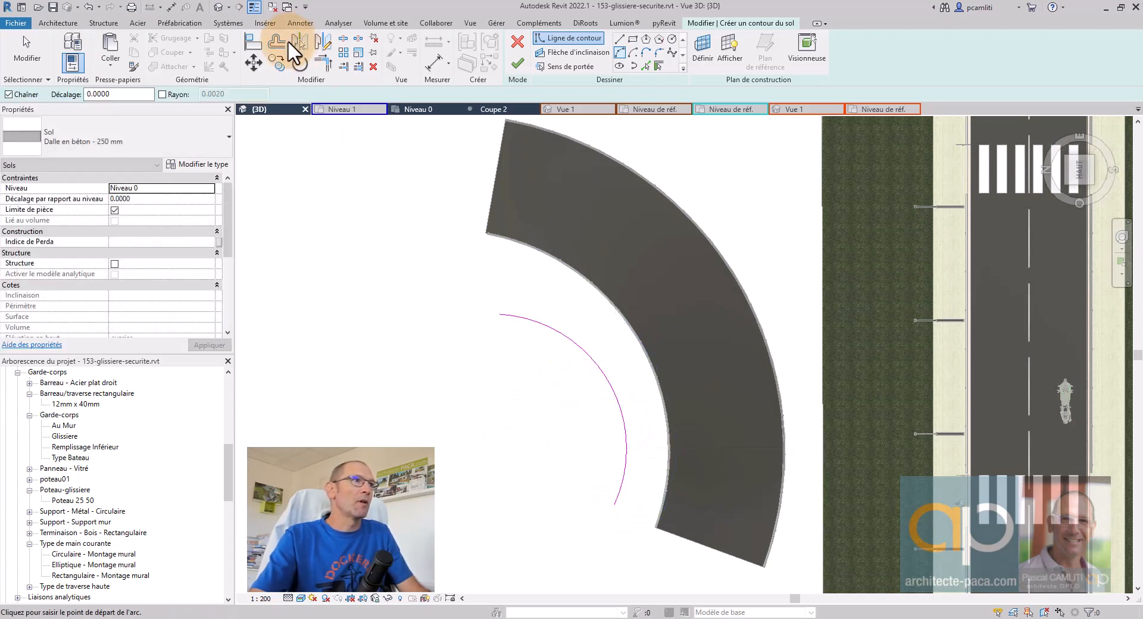
Step: Offset a copy of the boundary arc 5 m towards its centre
{"action": "left_click", "coordinate": [272, 45]}
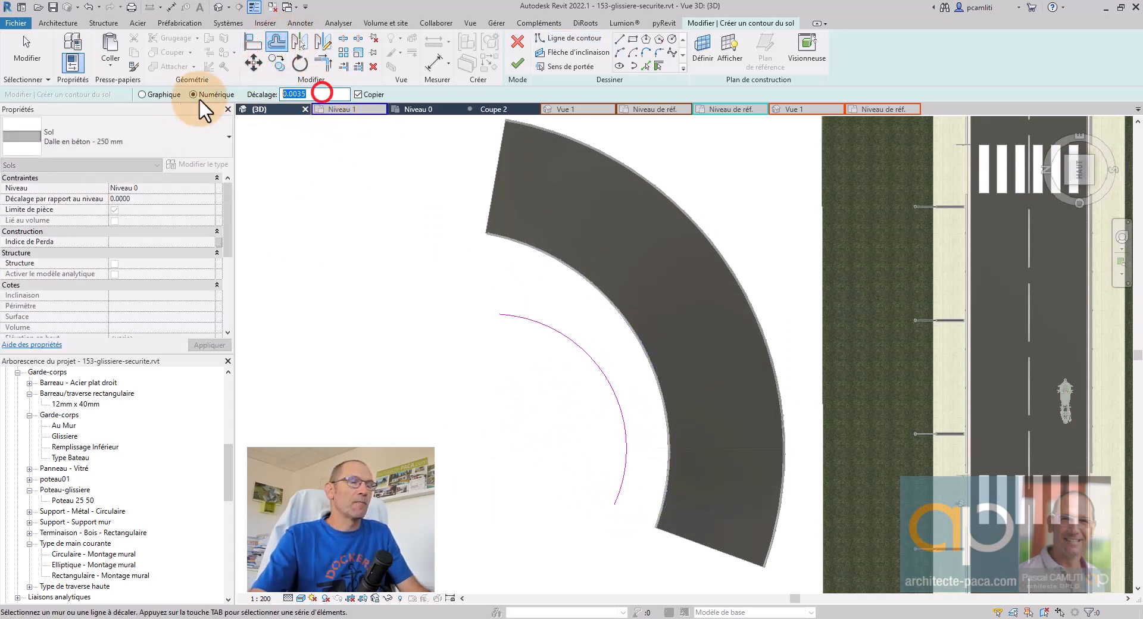
{"action": "type", "text": "5"}
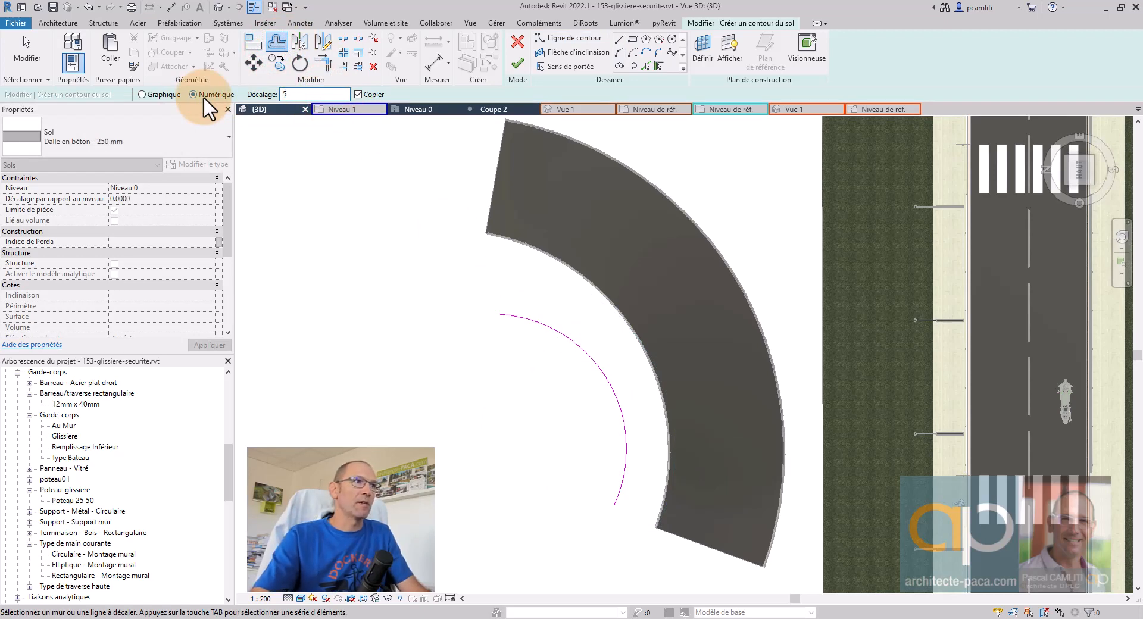
{"action": "left_click", "coordinate": [582, 353]}
{"action": "key", "text": "Escape"}
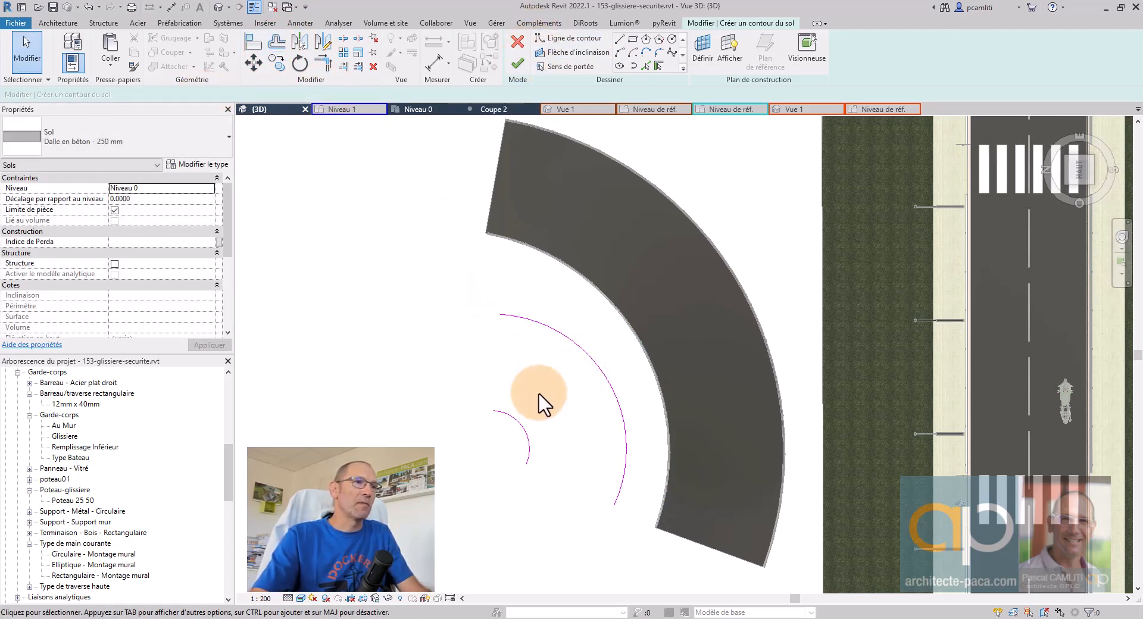
Step: Join the ends of the two concentric arcs with straight boundary lines and finish the floor
{"action": "left_click", "coordinate": [516, 427]}
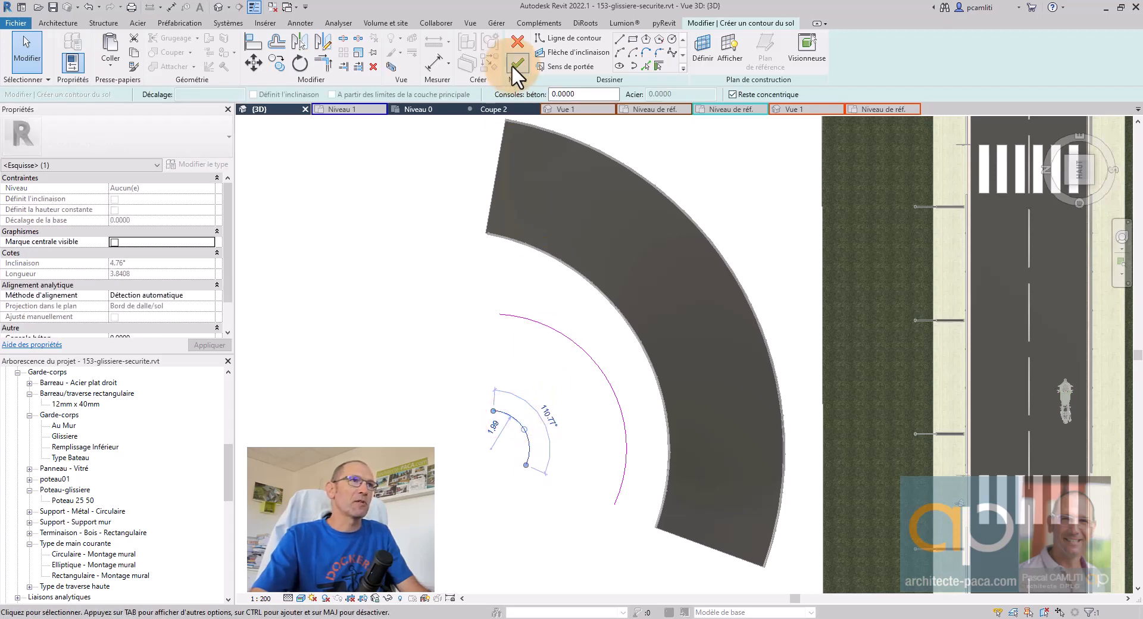
{"action": "left_click", "coordinate": [619, 39]}
{"action": "left_click", "coordinate": [495, 411]}
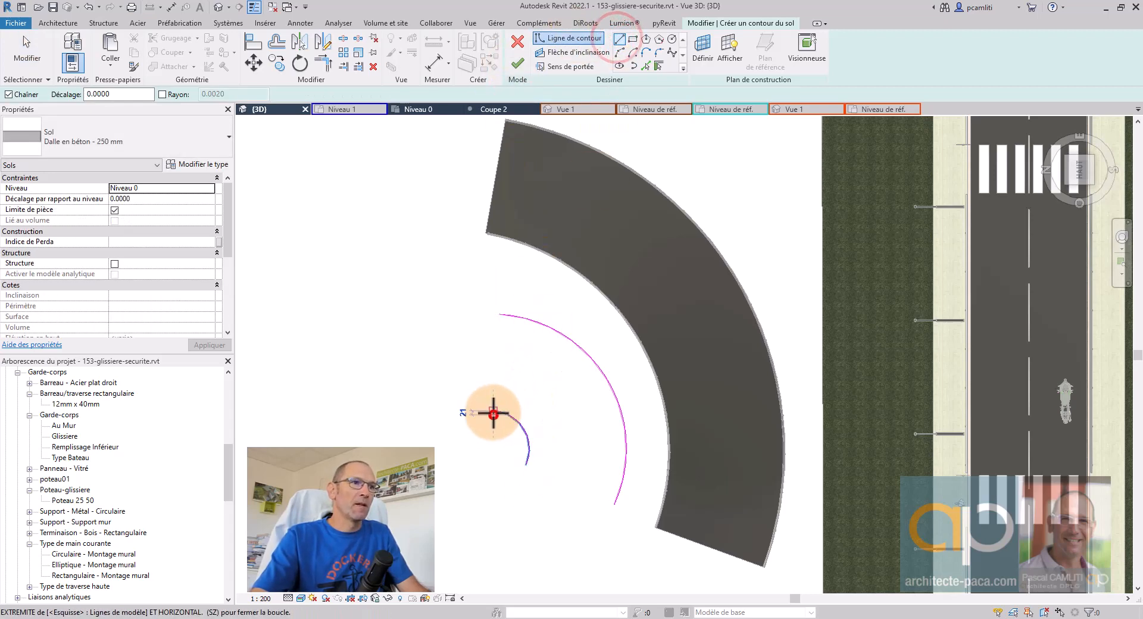
{"action": "left_click", "coordinate": [499, 314]}
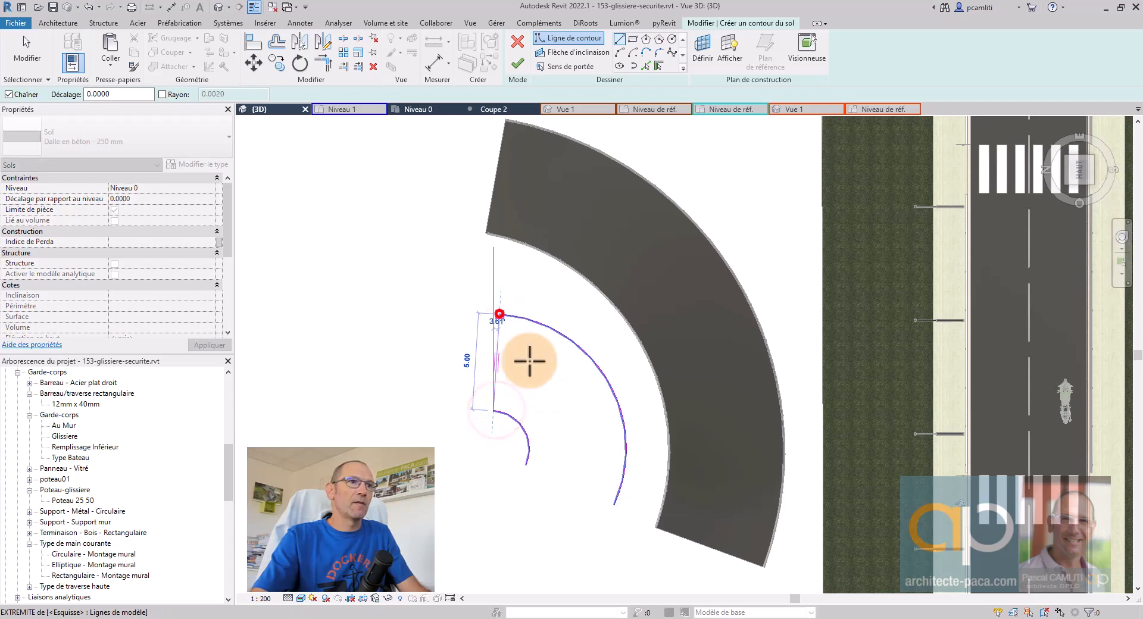
{"action": "key", "text": "Escape"}
{"action": "left_click", "coordinate": [527, 464]}
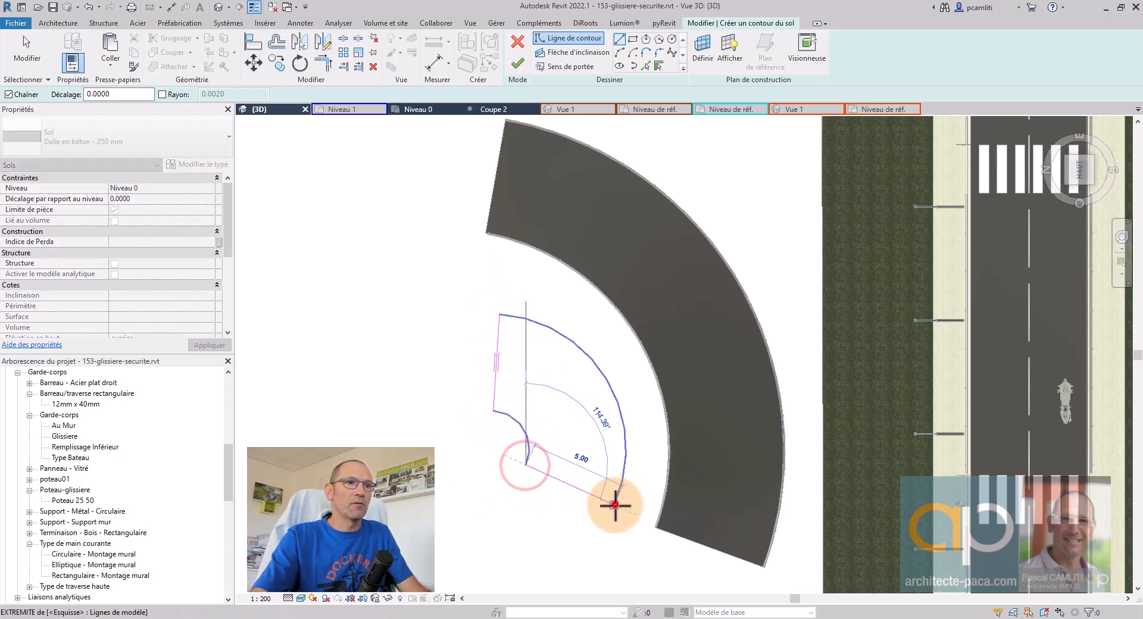
{"action": "left_click", "coordinate": [614, 505]}
{"action": "key", "text": "Escape"}
{"action": "key", "text": "Escape"}
{"action": "left_click", "coordinate": [517, 63]}
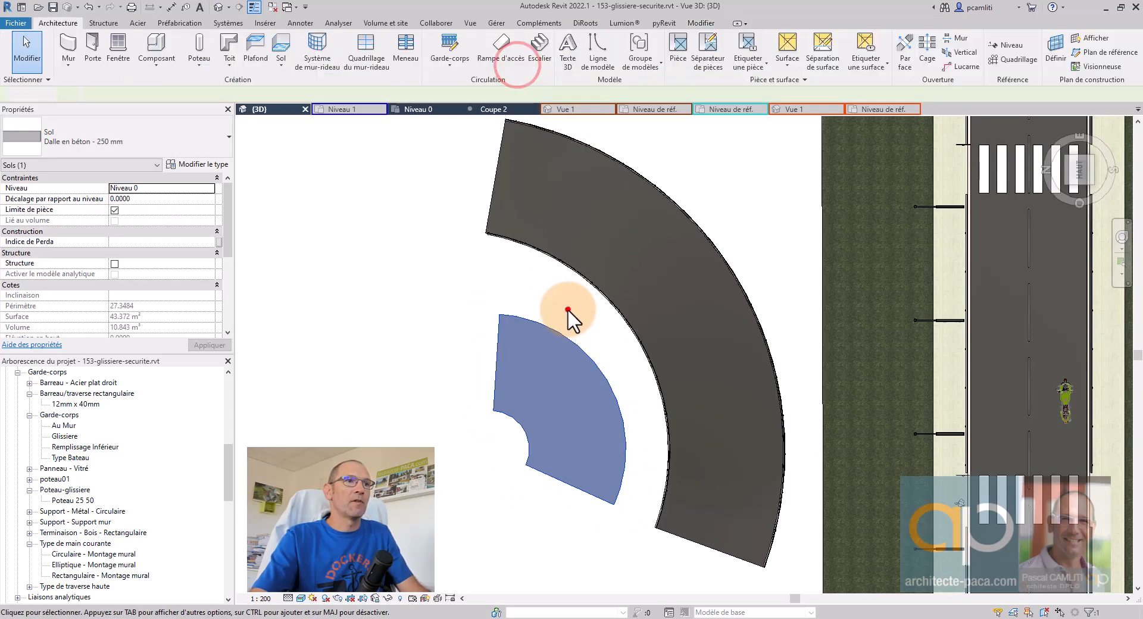
Step: Raise one straight end edge of the new curved floor to an elevation of 0.80 by modifying its sub-elements
{"action": "left_click", "coordinate": [566, 308]}
{"action": "middle_click_drag", "start_coordinate": [635, 409], "coordinate": [605, 578], "text": "shift"}
{"action": "left_click", "coordinate": [535, 280]}
{"action": "left_click", "coordinate": [569, 45]}
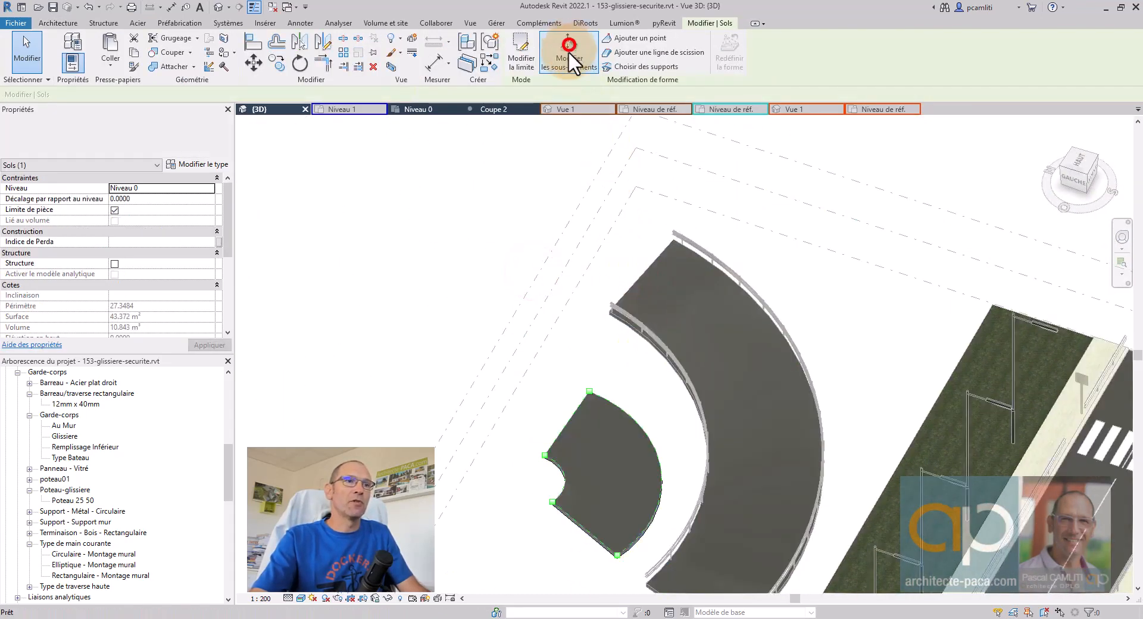
{"action": "scroll", "coordinate": [584, 438], "scroll_direction": "up", "scroll_amount": 2}
{"action": "left_click", "coordinate": [569, 412]}
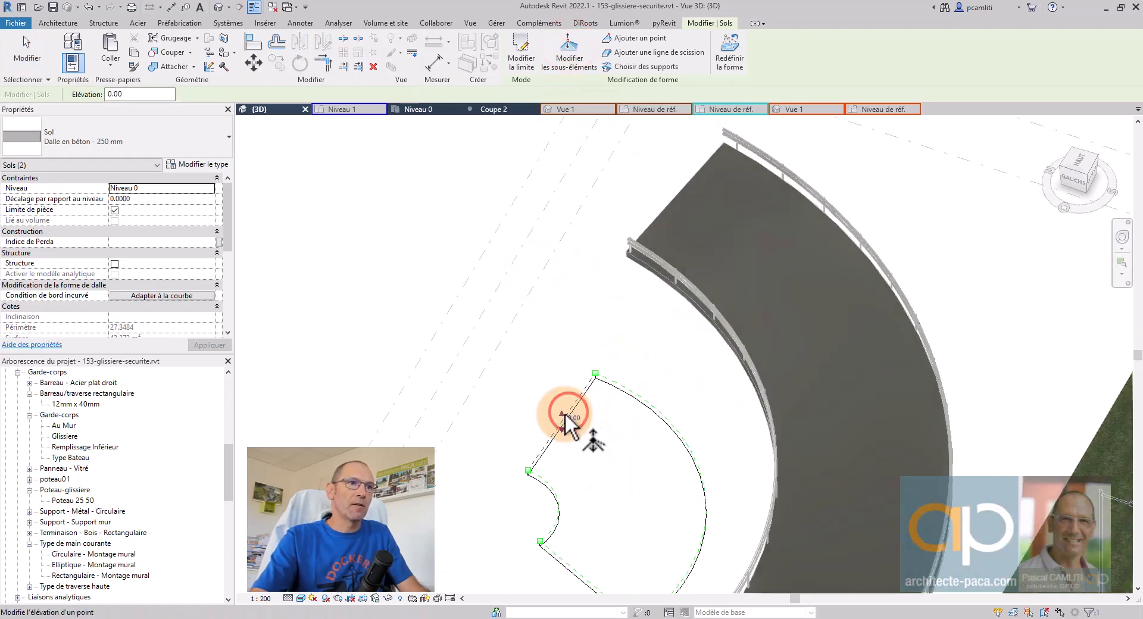
{"action": "left_click_drag", "start_coordinate": [562, 416], "coordinate": [560, 405]}
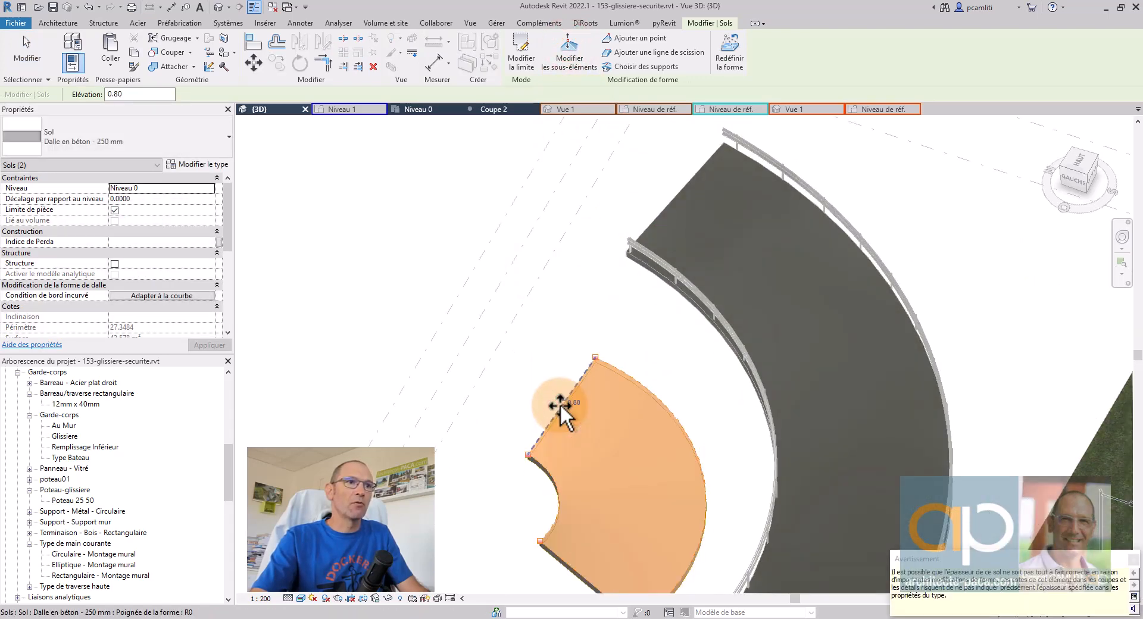
{"action": "left_click", "coordinate": [554, 352]}
{"action": "left_click", "coordinate": [554, 350]}
{"action": "middle_click_drag", "start_coordinate": [554, 379], "coordinate": [694, 378], "text": "shift"}
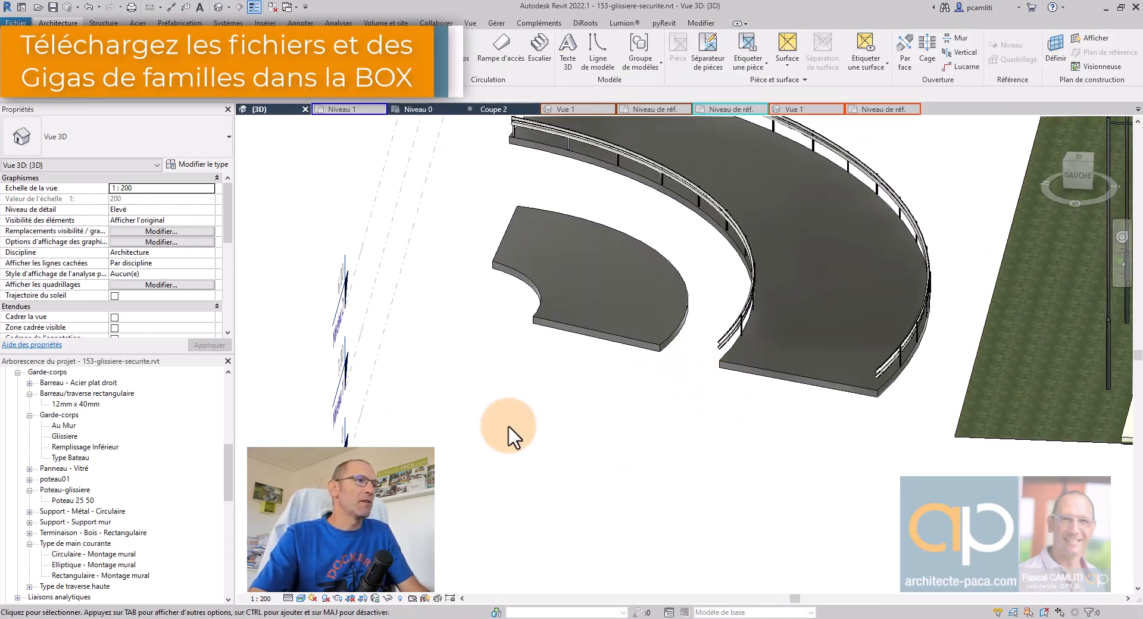
Step: Start a Glissiere railing and pick the new floor's outer arc as its path with an inward offset of 0.05 m
{"action": "left_click", "coordinate": [1084, 156]}
{"action": "scroll", "coordinate": [634, 359], "scroll_direction": "up", "scroll_amount": 6}
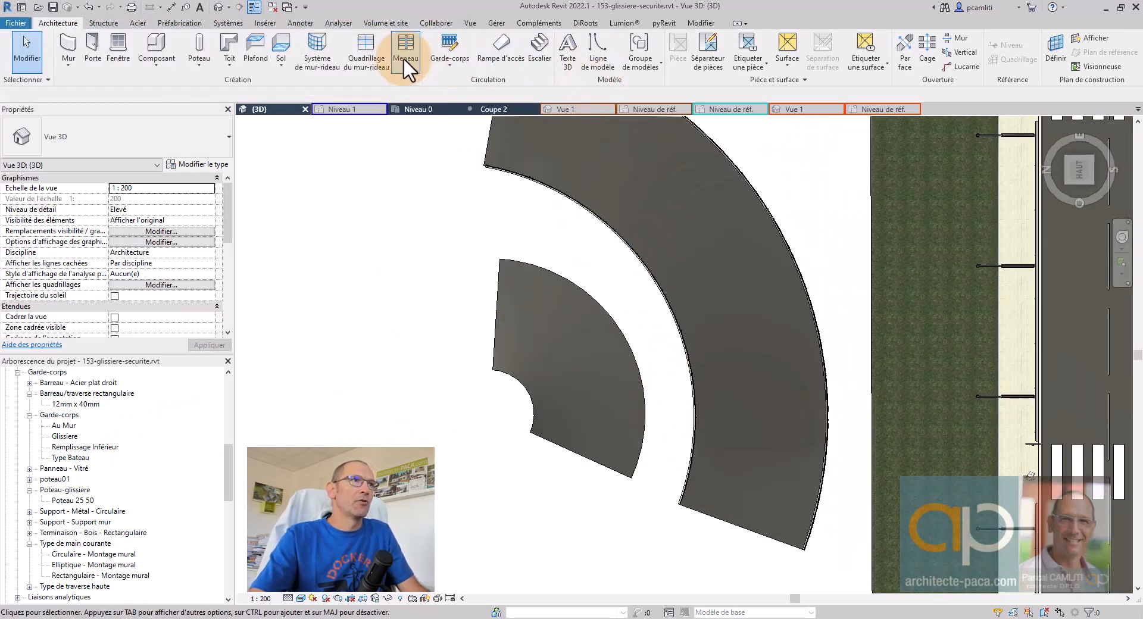
{"action": "left_click", "coordinate": [452, 45]}
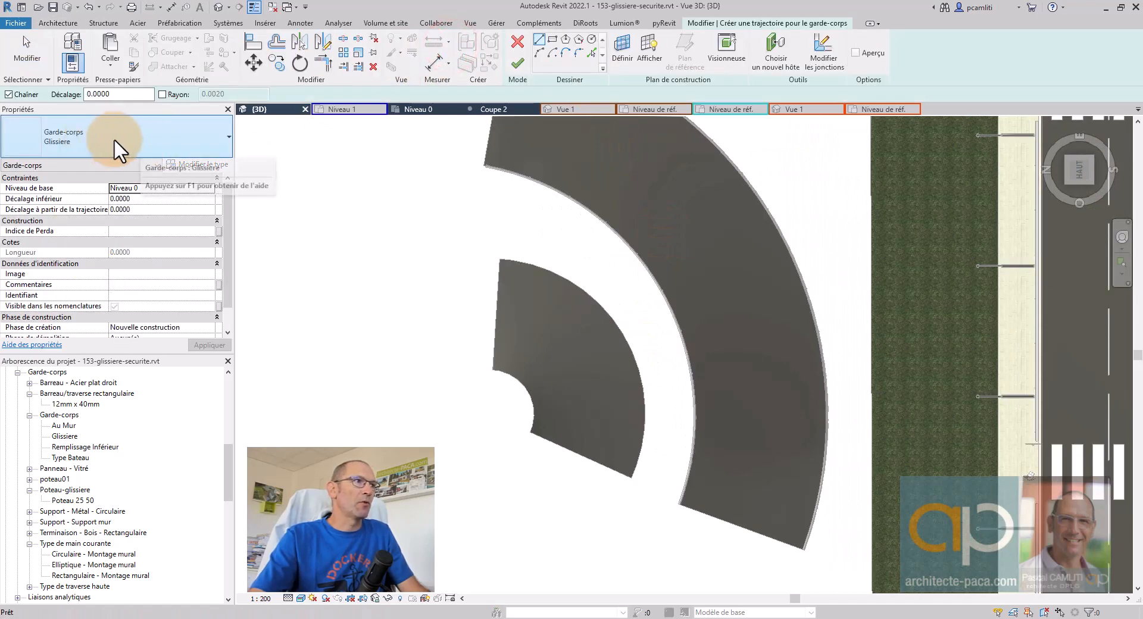
{"action": "left_click", "coordinate": [591, 55]}
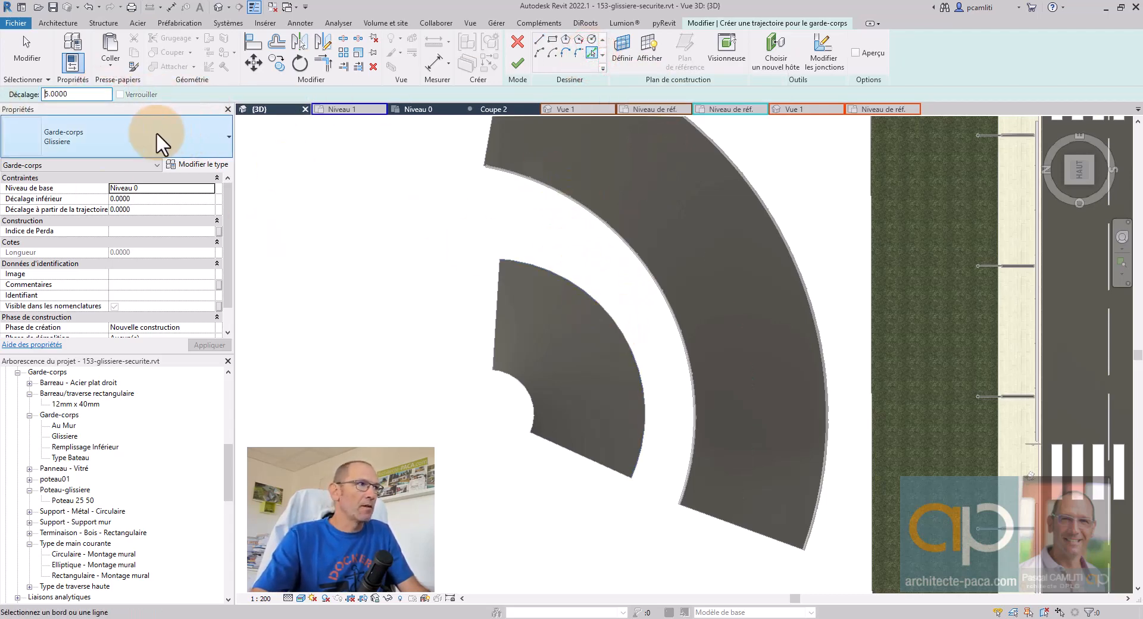
{"action": "type", "text": "0.05"}
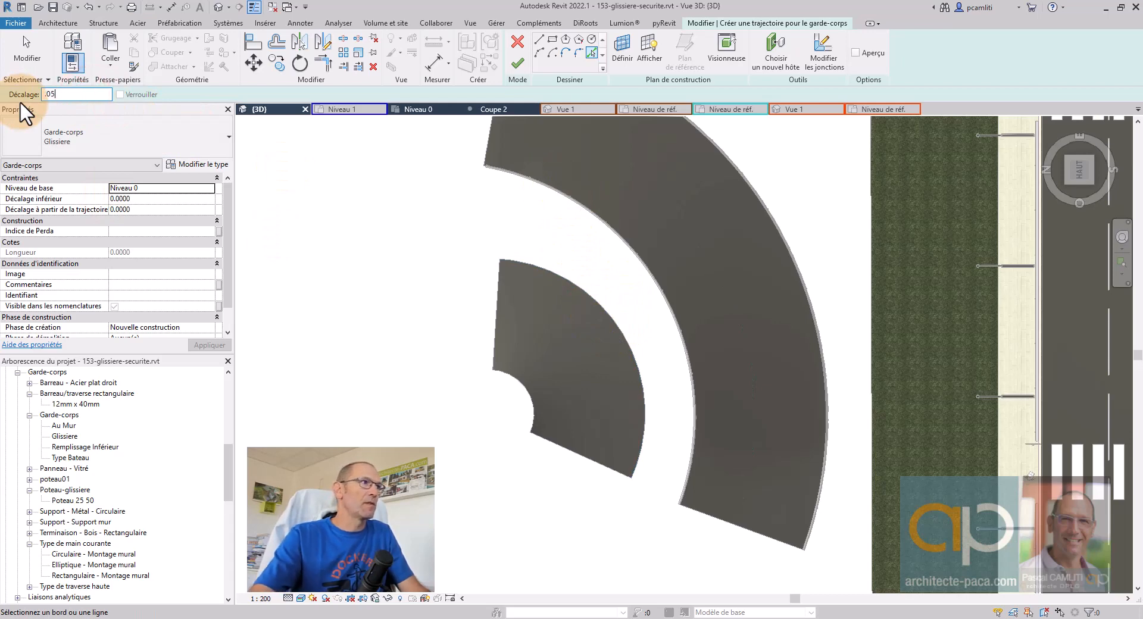
{"action": "left_click", "coordinate": [638, 380]}
{"action": "scroll", "coordinate": [546, 284], "scroll_direction": "up", "scroll_amount": 4}
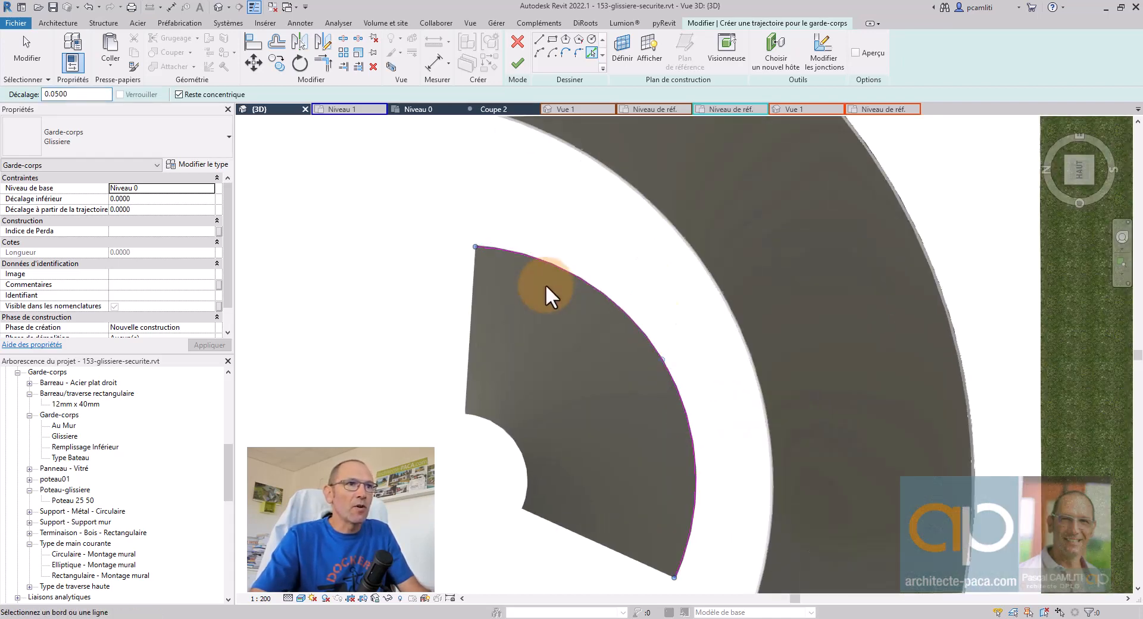
{"action": "scroll", "coordinate": [467, 241], "scroll_direction": "up", "scroll_amount": 3}
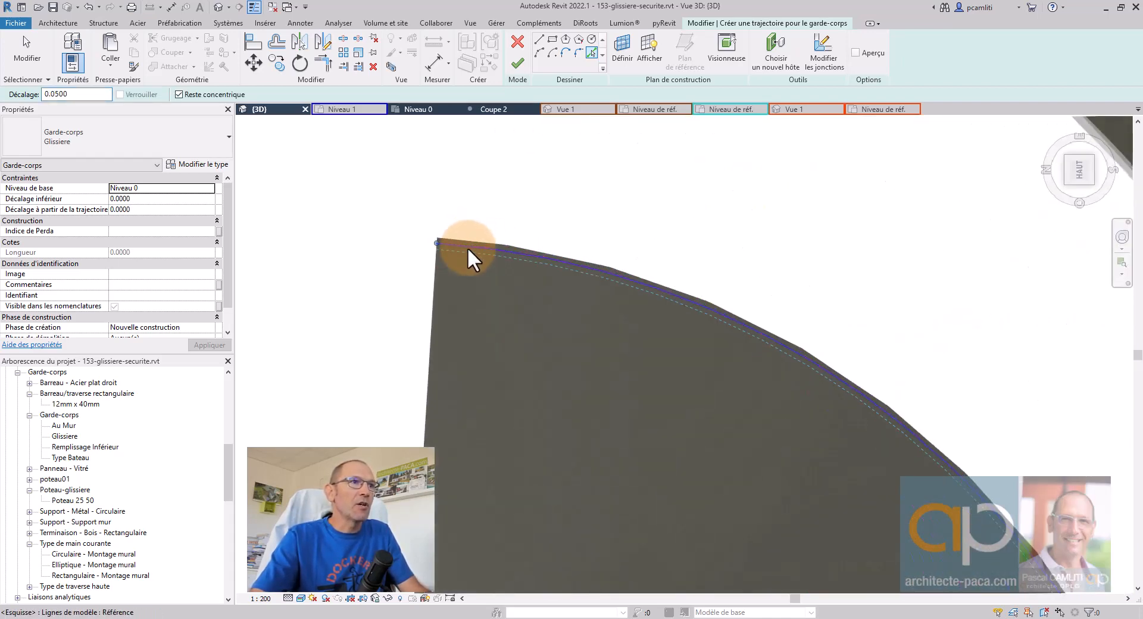
Step: Finish the Glissiere railing path along the small curved floor's outer arc
{"action": "left_click", "coordinate": [518, 63]}
{"action": "scroll", "coordinate": [641, 212], "scroll_direction": "down", "scroll_amount": 3}
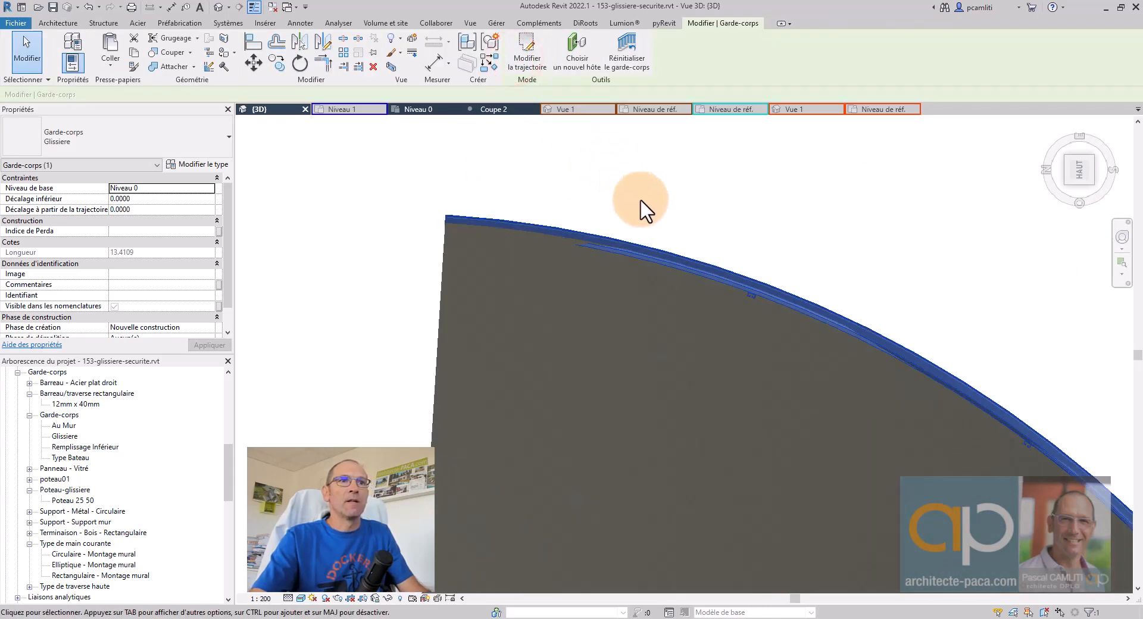
{"action": "middle_click_drag", "start_coordinate": [887, 429], "coordinate": [771, 158]}
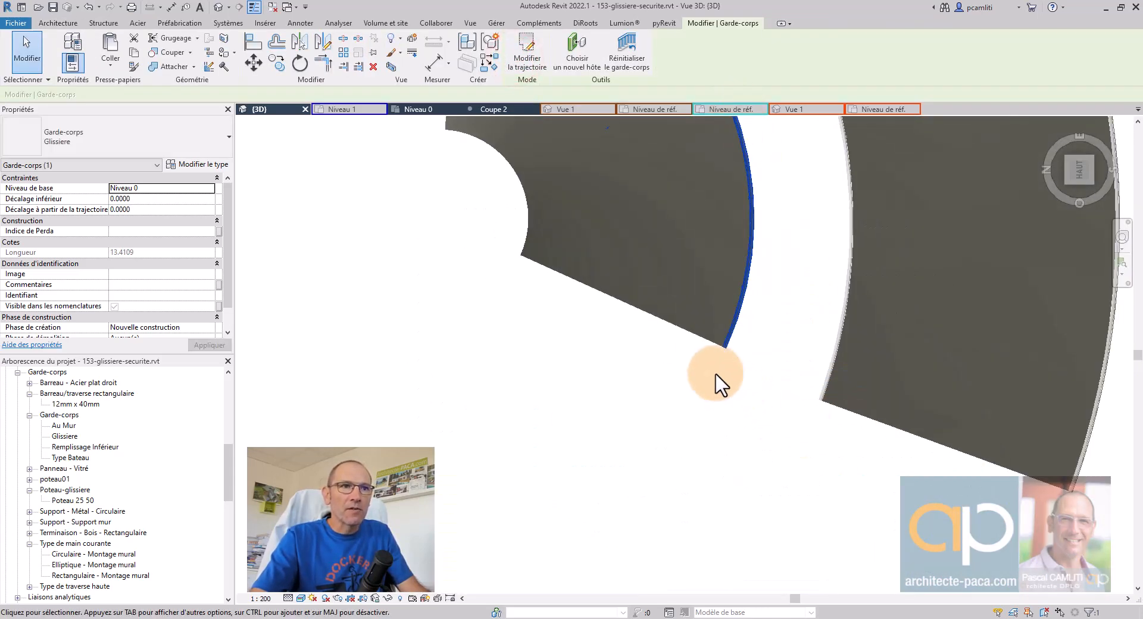
{"action": "scroll", "coordinate": [741, 324], "scroll_direction": "up", "scroll_amount": 3}
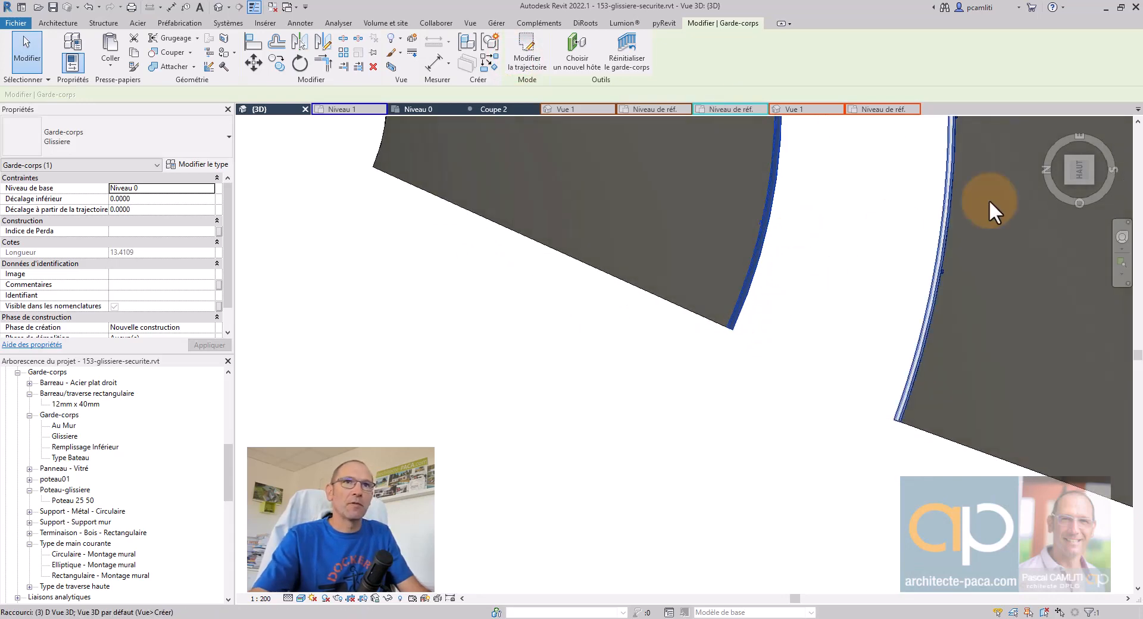
{"action": "key", "text": "Escape"}
{"action": "left_click", "coordinate": [1052, 132]}
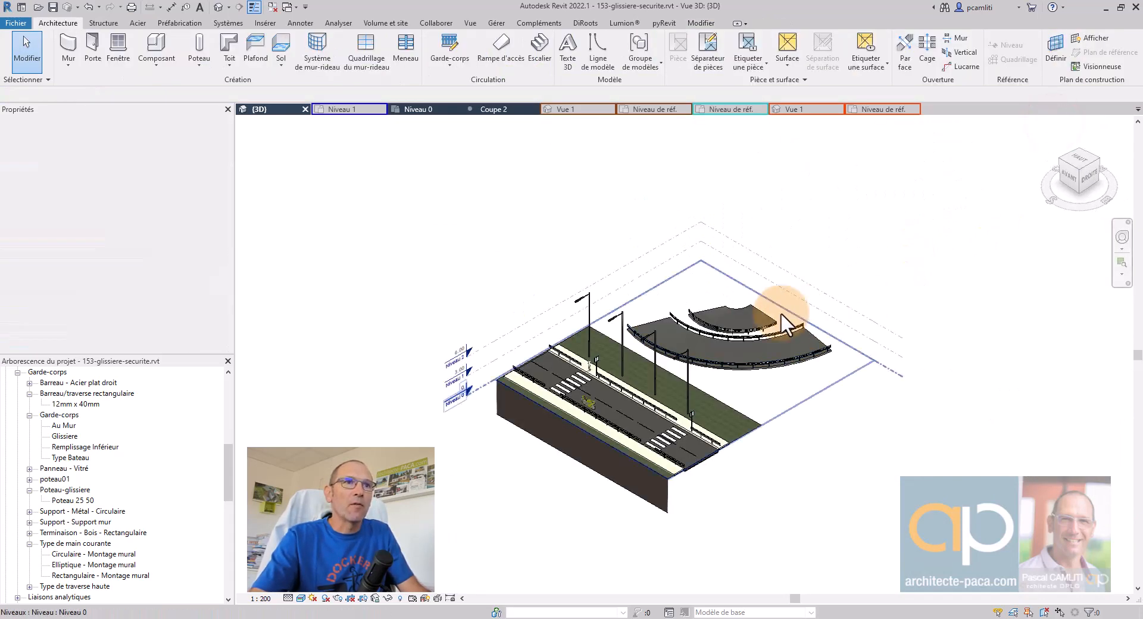
{"action": "scroll", "coordinate": [739, 328], "scroll_direction": "up", "scroll_amount": 5}
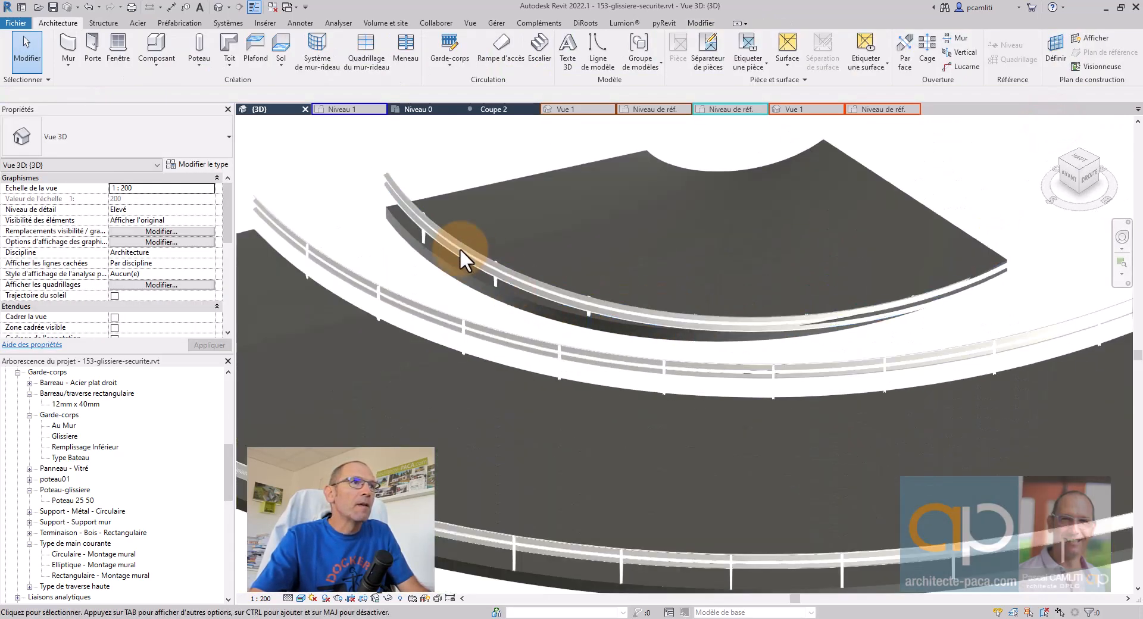
Step: Flip the new outer-arc railing so its rail and posts swap sides
{"action": "left_click", "coordinate": [466, 244]}
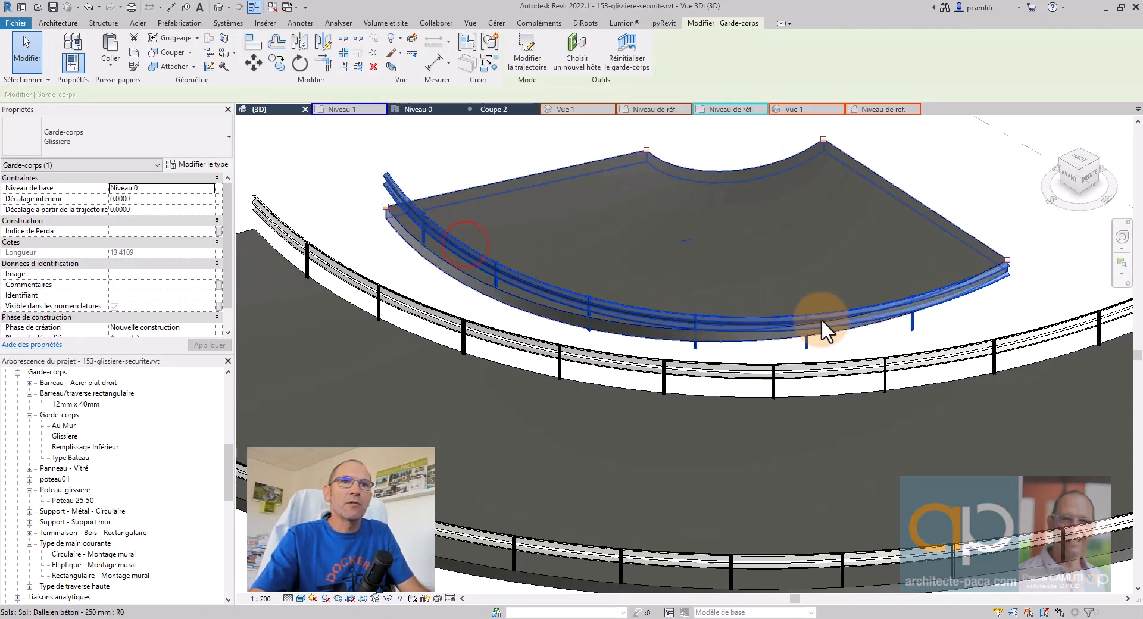
{"action": "middle_click_drag", "start_coordinate": [820, 320], "coordinate": [1117, 263], "text": "shift"}
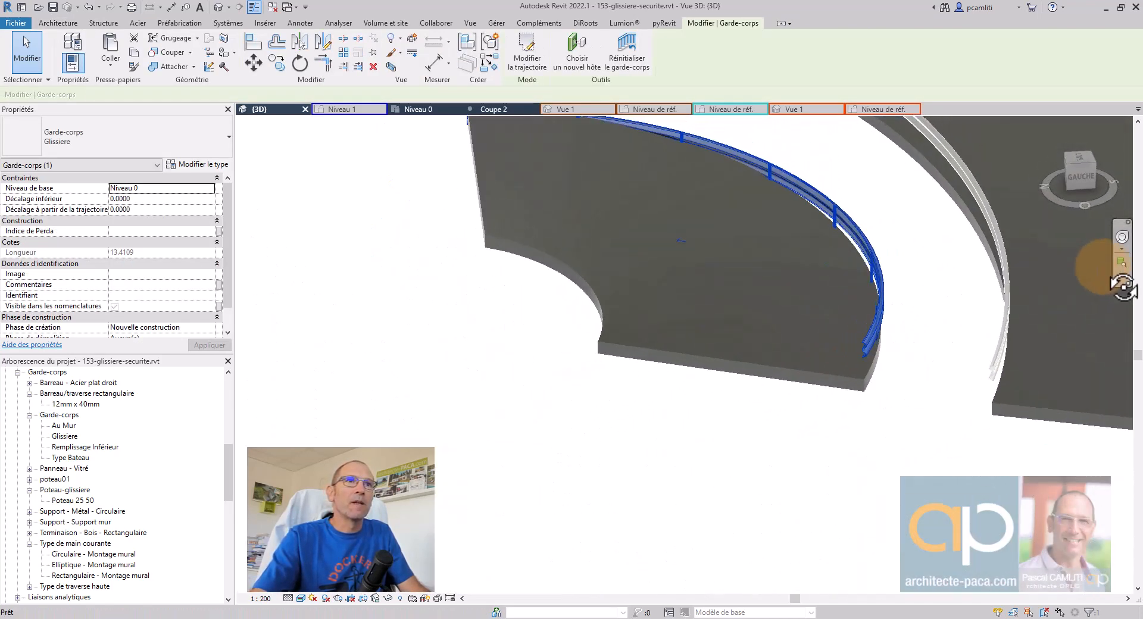
{"action": "middle_click_drag", "start_coordinate": [846, 299], "coordinate": [846, 338]}
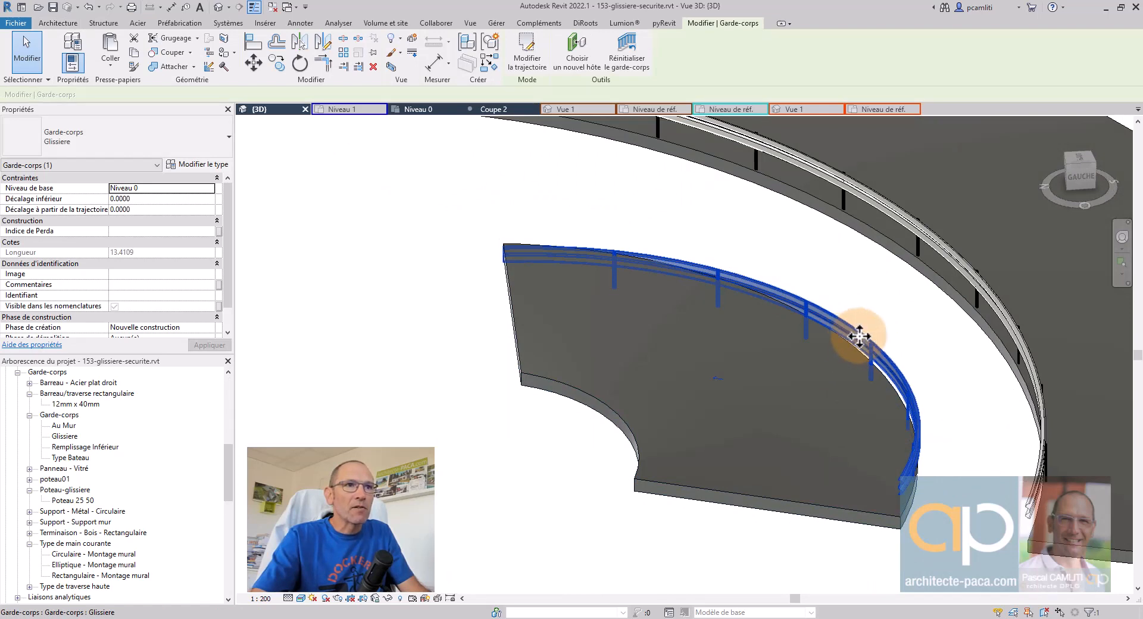
{"action": "scroll", "coordinate": [893, 440], "scroll_direction": "up", "scroll_amount": 6}
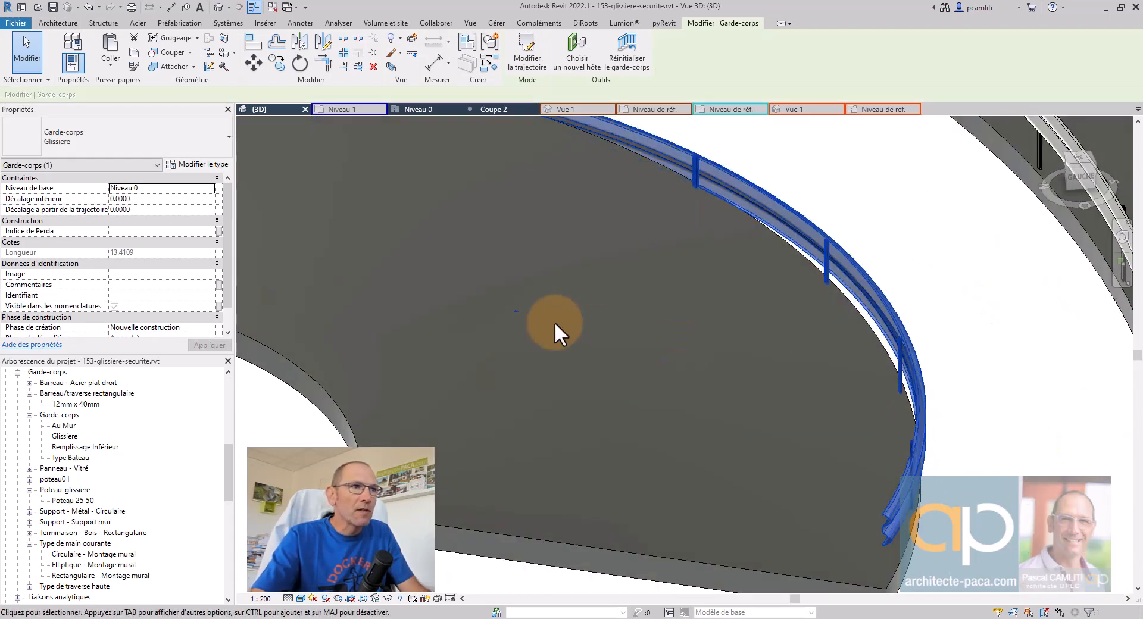
{"action": "left_click", "coordinate": [516, 312]}
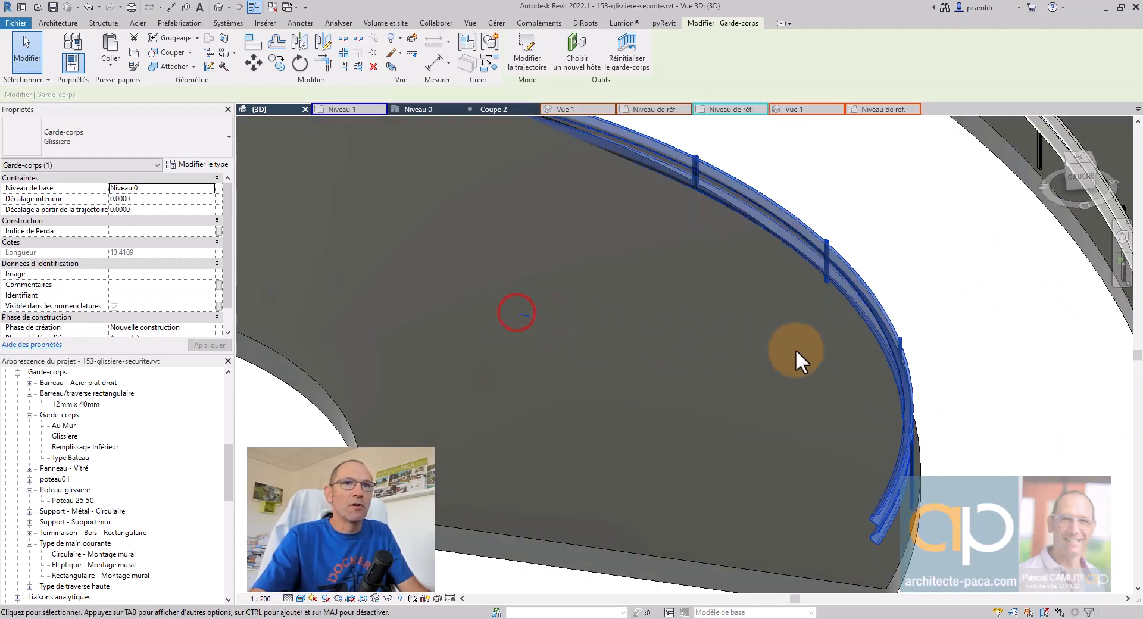
{"action": "scroll", "coordinate": [854, 363], "scroll_direction": "down", "scroll_amount": 3}
{"action": "key", "text": "Escape"}
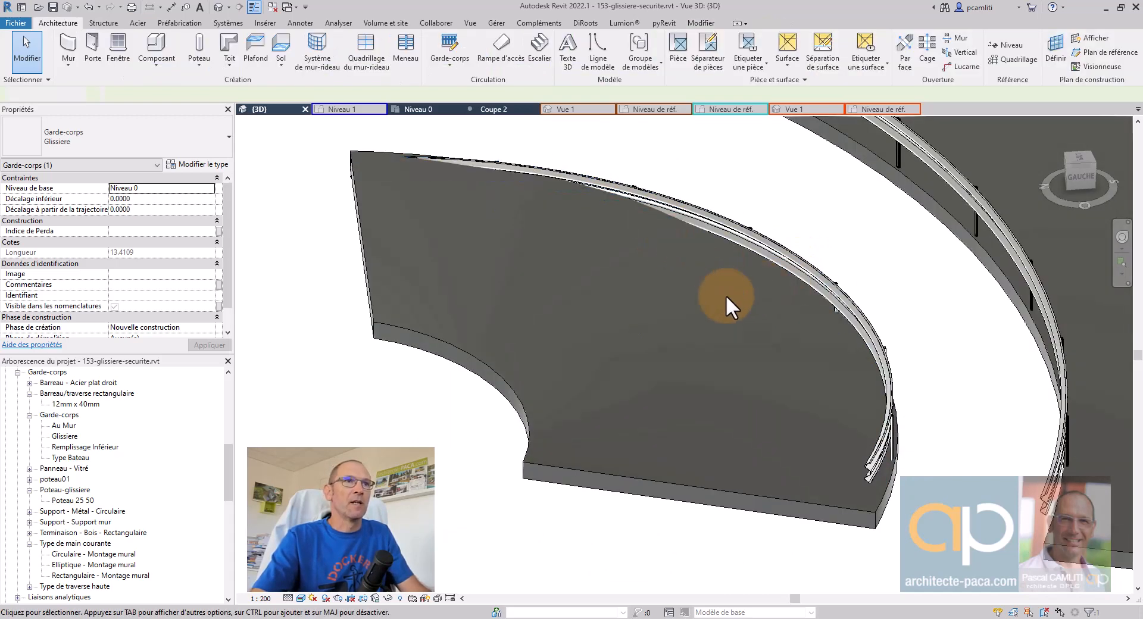
Step: Host the outer-arc railing on the small sloped floor so that it follows the slope
{"action": "mouse_move", "coordinate": [726, 294]}
{"action": "middle_mouse_down", "text": "shift"}
{"action": "mouse_move", "coordinate": [816, 317]}
{"action": "mouse_move", "coordinate": [753, 280]}
{"action": "mouse_move", "coordinate": [1023, 246]}
{"action": "mouse_move", "coordinate": [1039, 217]}
{"action": "mouse_move", "coordinate": [1043, 227]}
{"action": "mouse_move", "coordinate": [836, 311]}
{"action": "mouse_move", "coordinate": [770, 324]}
{"action": "mouse_move", "coordinate": [730, 312]}
{"action": "middle_mouse_up", "text": "shift"}
{"action": "left_click", "coordinate": [833, 277]}
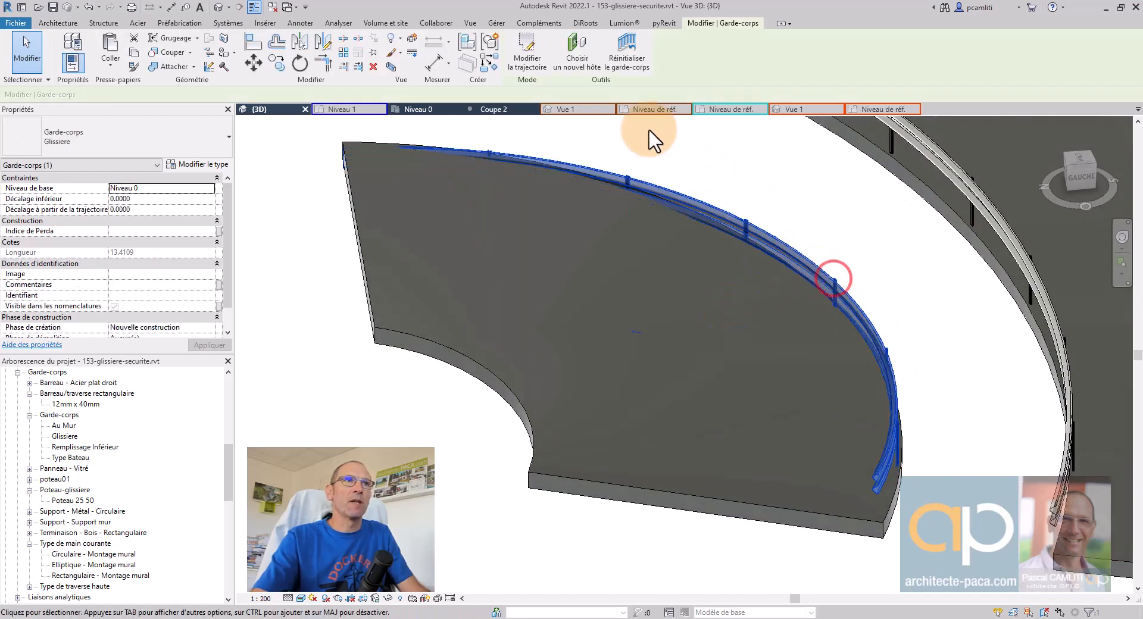
{"action": "left_click", "coordinate": [577, 47]}
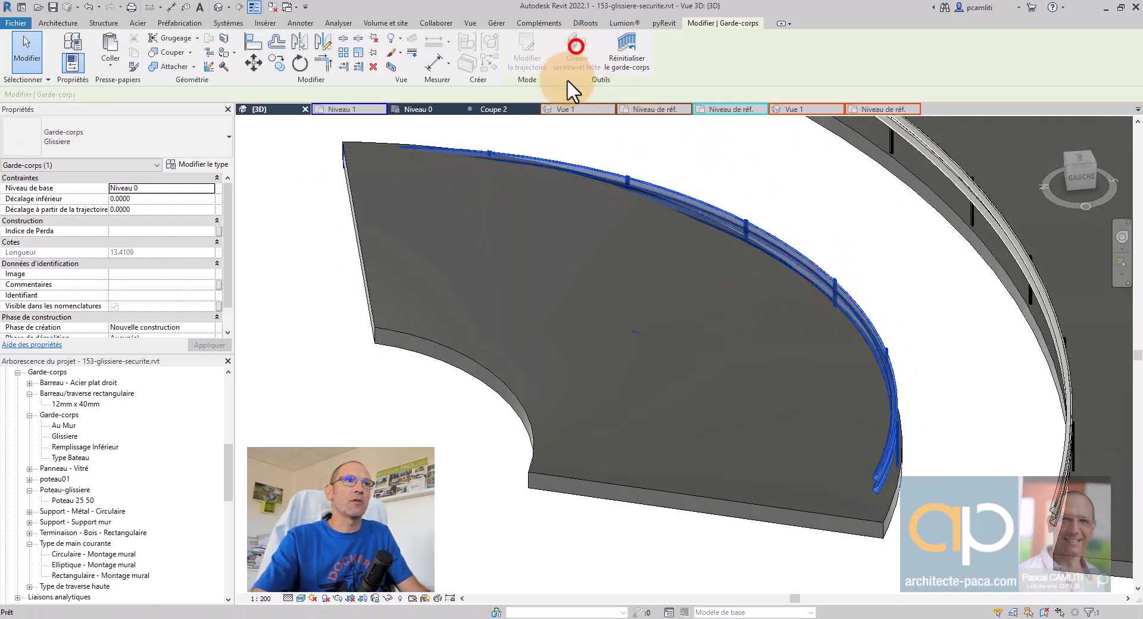
{"action": "left_click", "coordinate": [362, 251]}
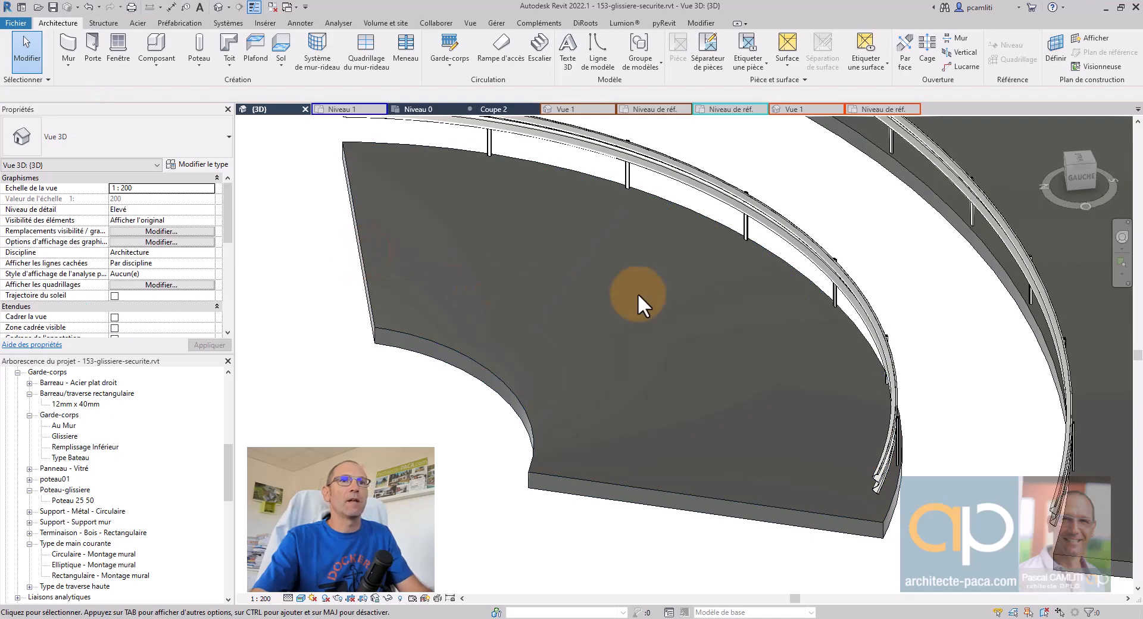
{"action": "middle_click_drag", "start_coordinate": [744, 327], "coordinate": [732, 280], "text": "shift"}
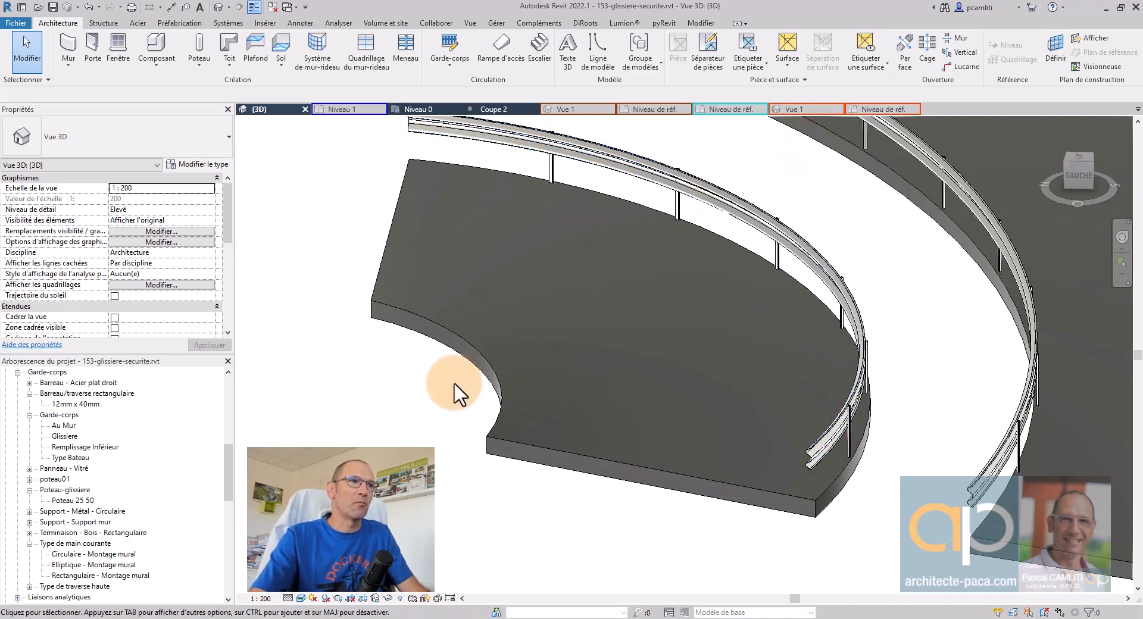
Step: Create a Glissiere railing by picking the small floor's inner arc as its path with an offset of 0.05 m
{"action": "left_click", "coordinate": [1081, 157]}
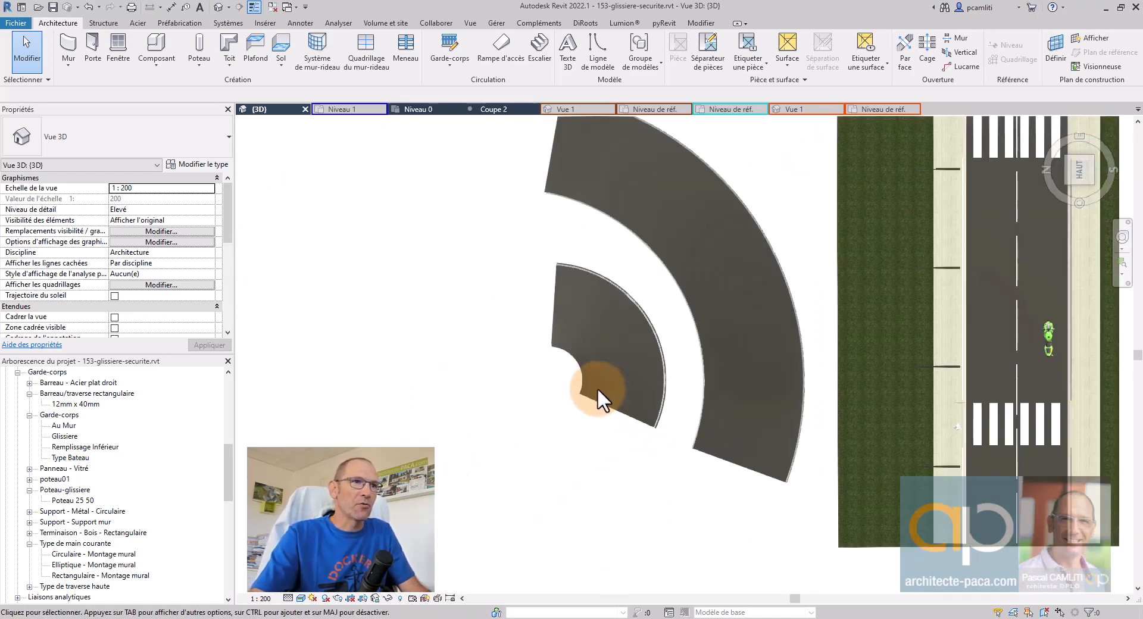
{"action": "scroll", "coordinate": [598, 388], "scroll_direction": "up", "scroll_amount": 3}
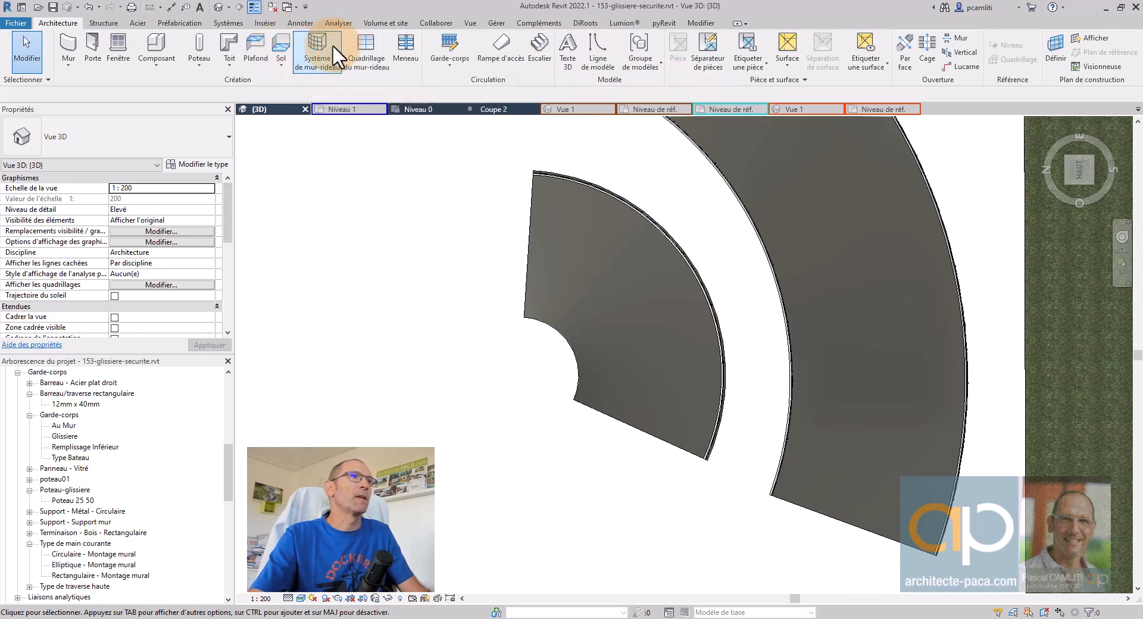
{"action": "left_click", "coordinate": [449, 43]}
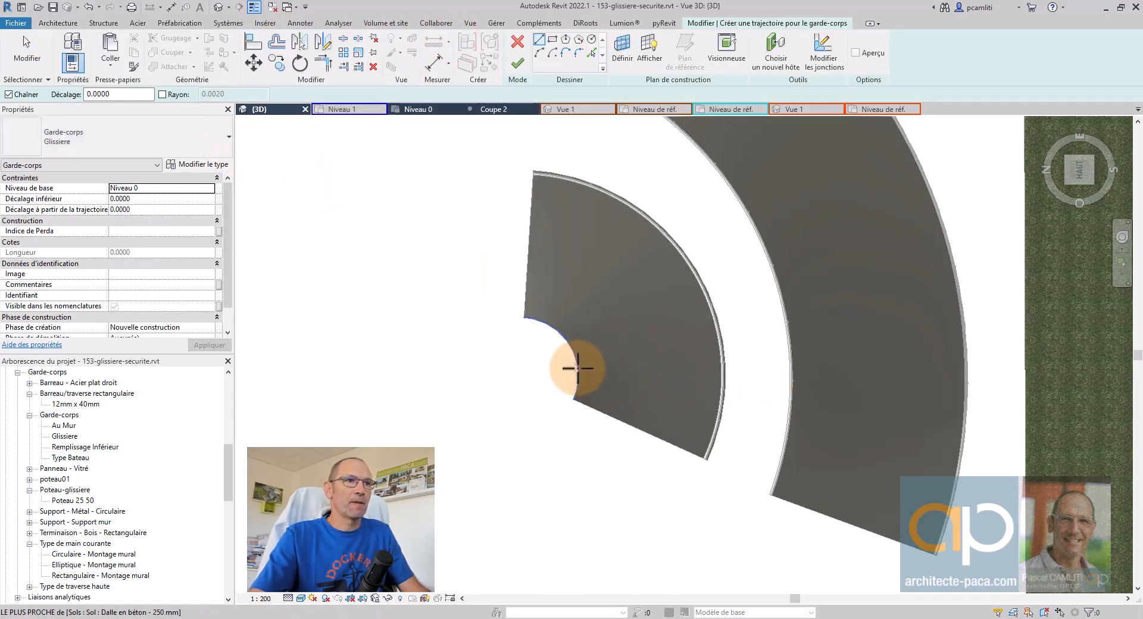
{"action": "left_click", "coordinate": [591, 53]}
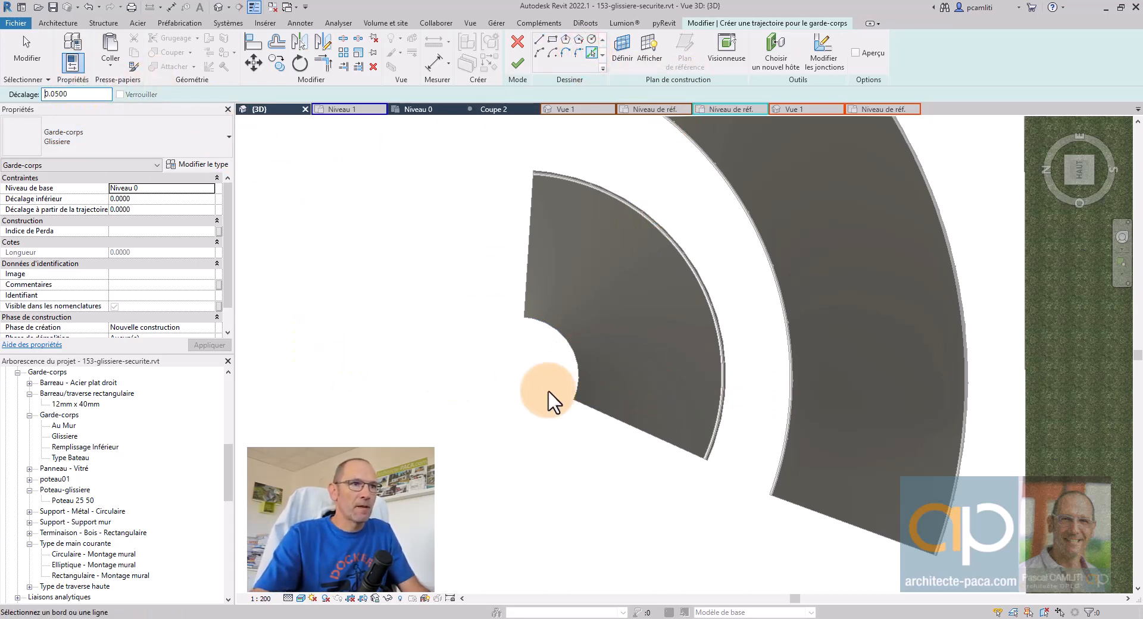
{"action": "left_click", "coordinate": [574, 349]}
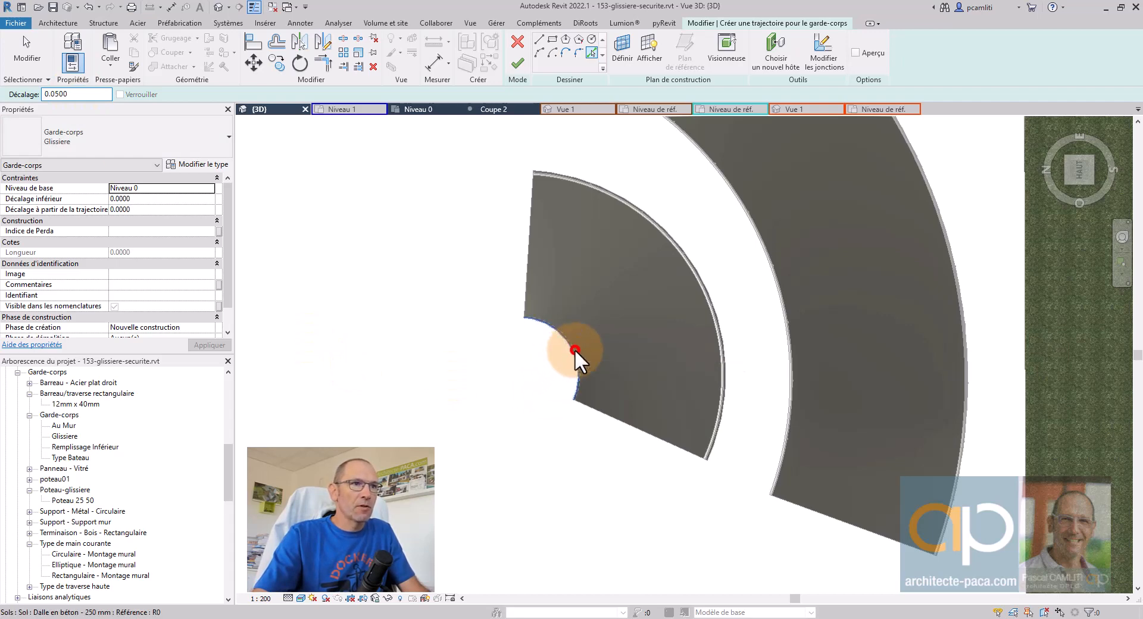
{"action": "key", "text": "Escape"}
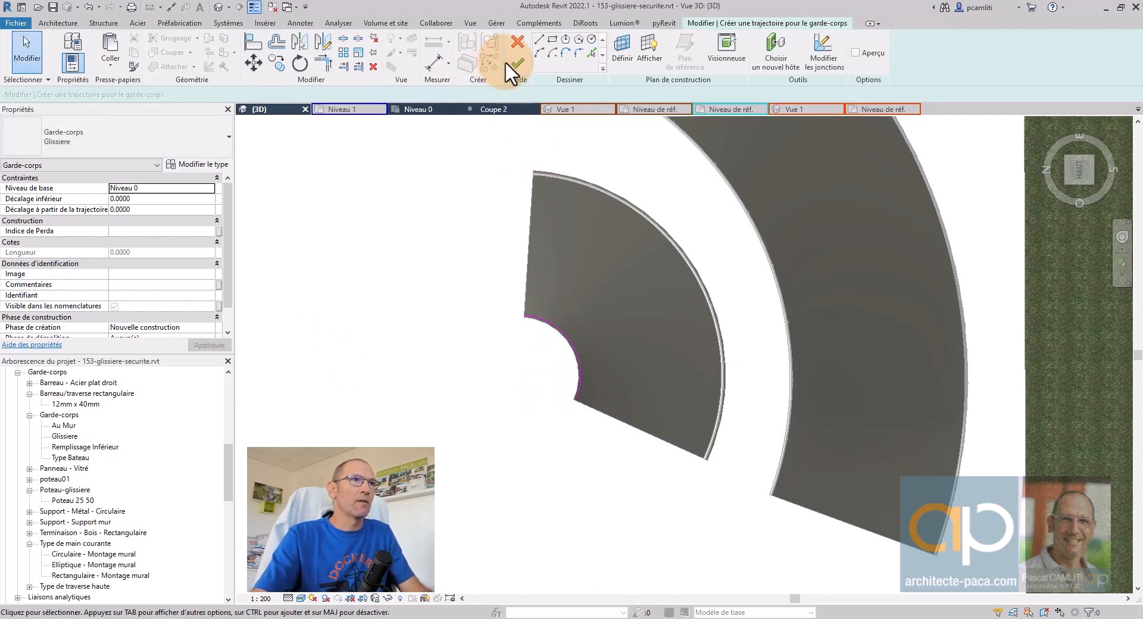
{"action": "left_click", "coordinate": [507, 61]}
Step: Host the inner-arc railing on the small sloped floor
{"action": "left_click", "coordinate": [1058, 125]}
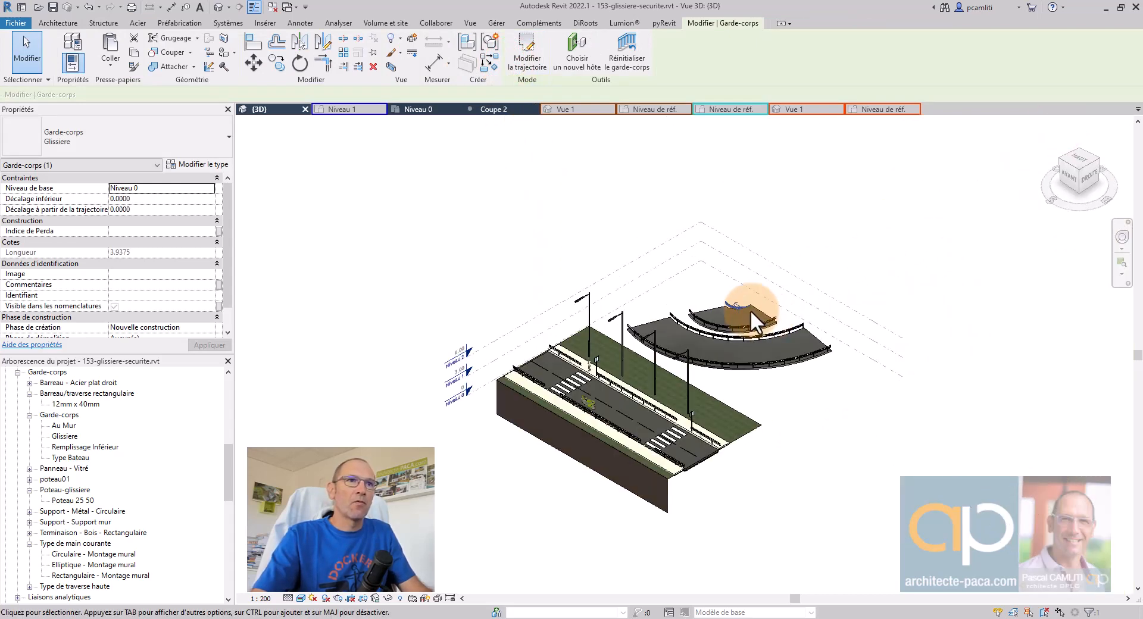
{"action": "scroll", "coordinate": [720, 309], "scroll_direction": "up", "scroll_amount": 5}
{"action": "key", "text": "Escape"}
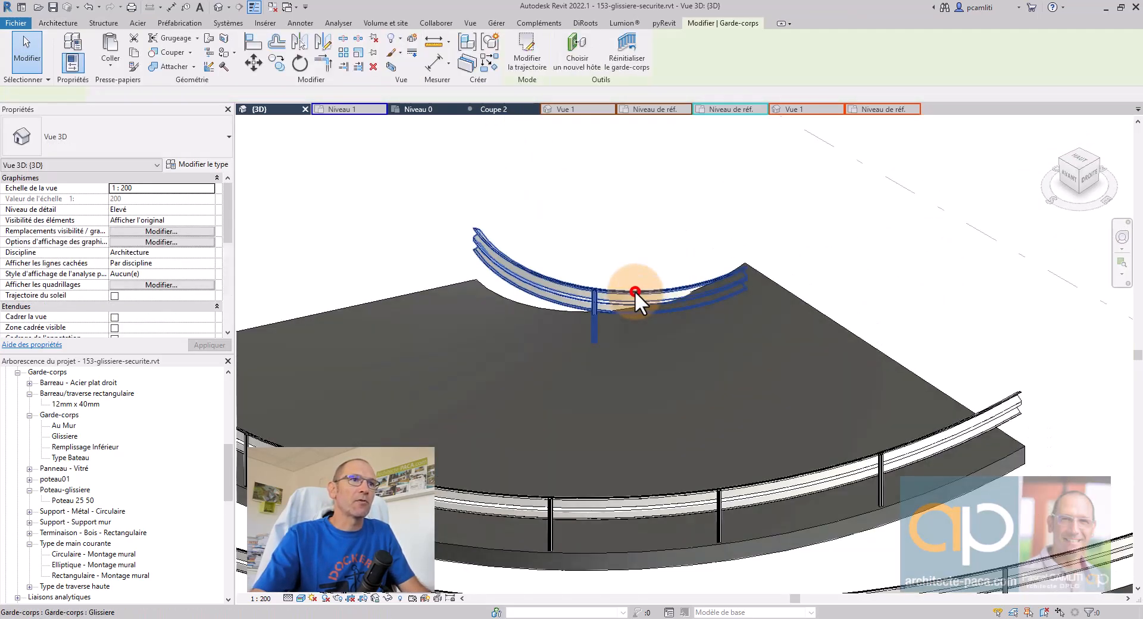
{"action": "left_click", "coordinate": [635, 291]}
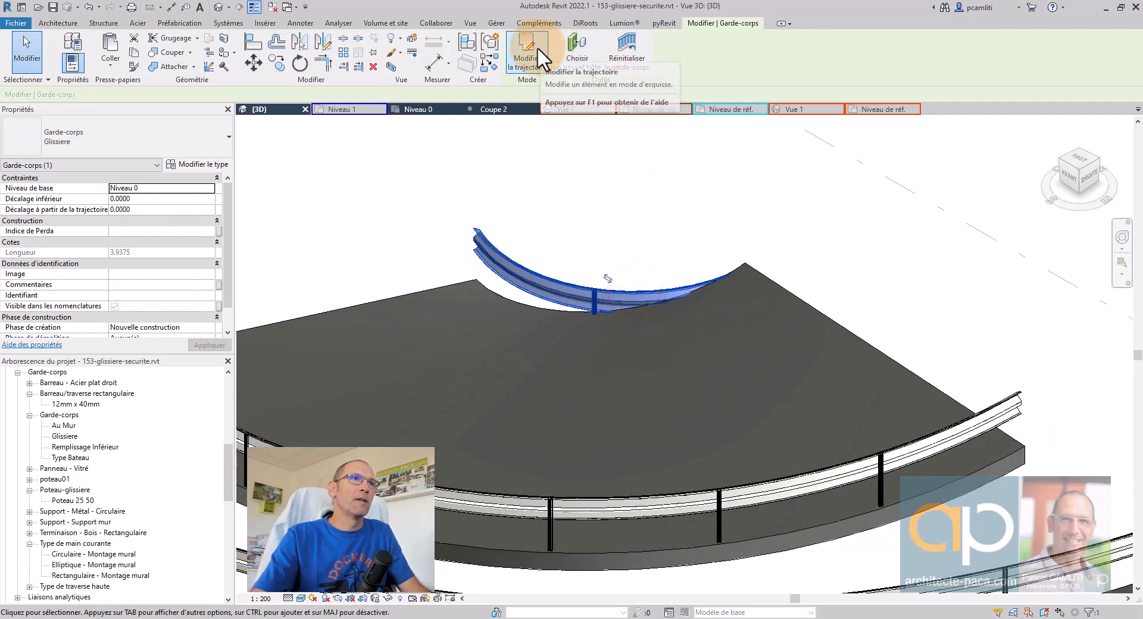
{"action": "left_click", "coordinate": [759, 272]}
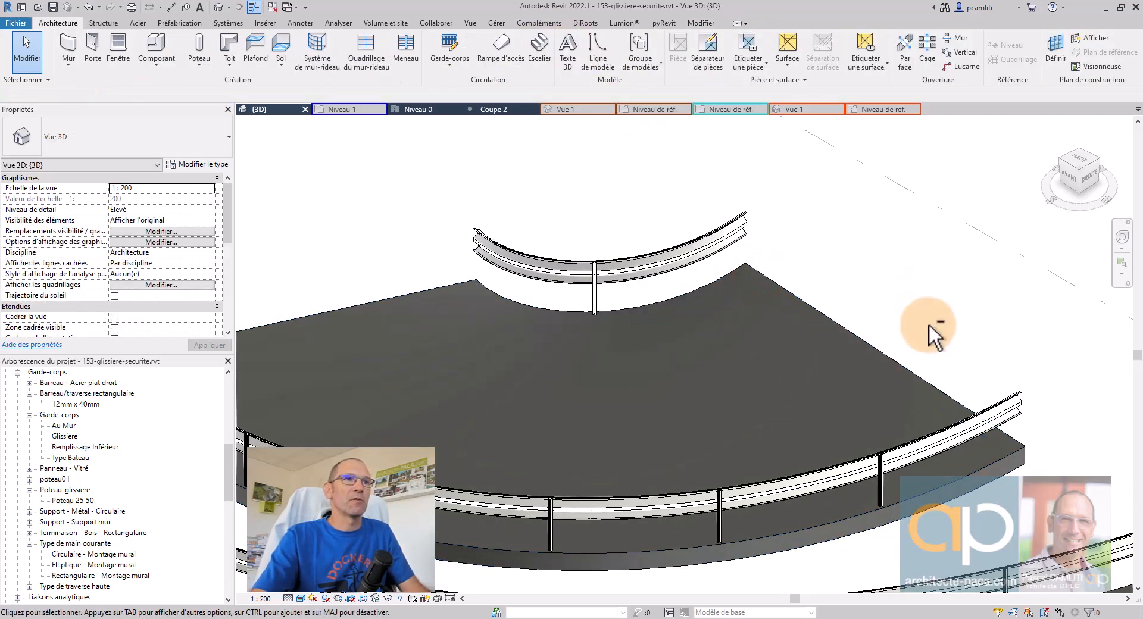
Step: Examine how the two railings follow the small sloped floor, viewing it from its straight end edge
{"action": "middle_click_drag", "start_coordinate": [929, 323], "coordinate": [517, 327], "text": "shift"}
{"action": "middle_click_drag", "start_coordinate": [705, 274], "coordinate": [528, 492], "text": "shift"}
{"action": "scroll", "coordinate": [650, 366], "scroll_direction": "up", "scroll_amount": 5}
{"action": "left_click", "coordinate": [663, 338]}
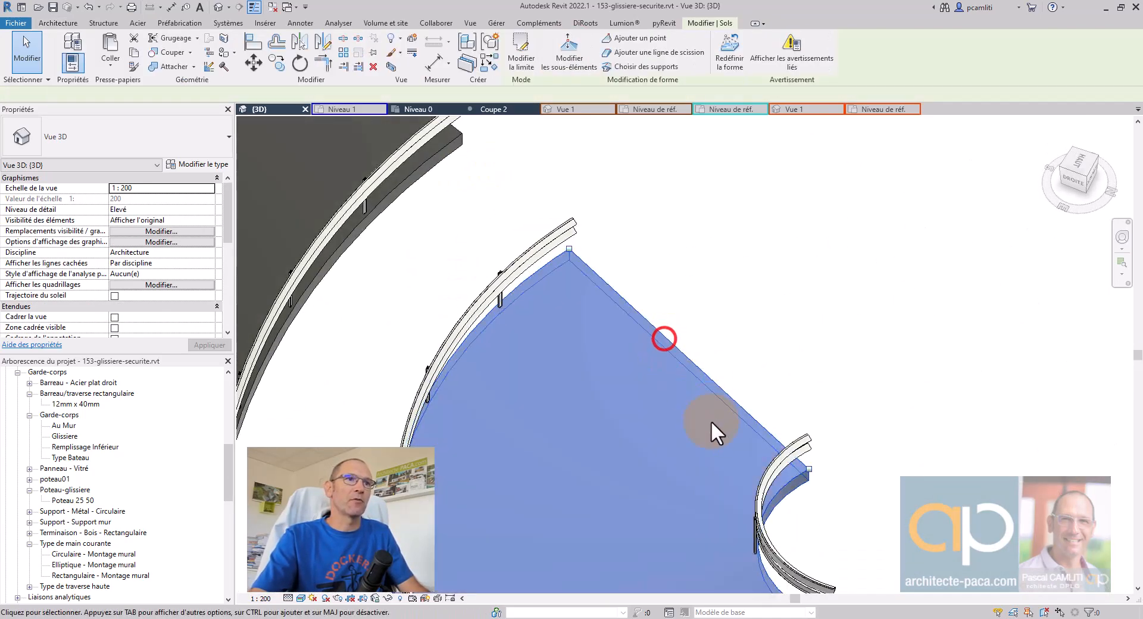
{"action": "middle_click_drag", "start_coordinate": [702, 421], "coordinate": [727, 463], "text": "shift"}
{"action": "key", "text": "Escape"}
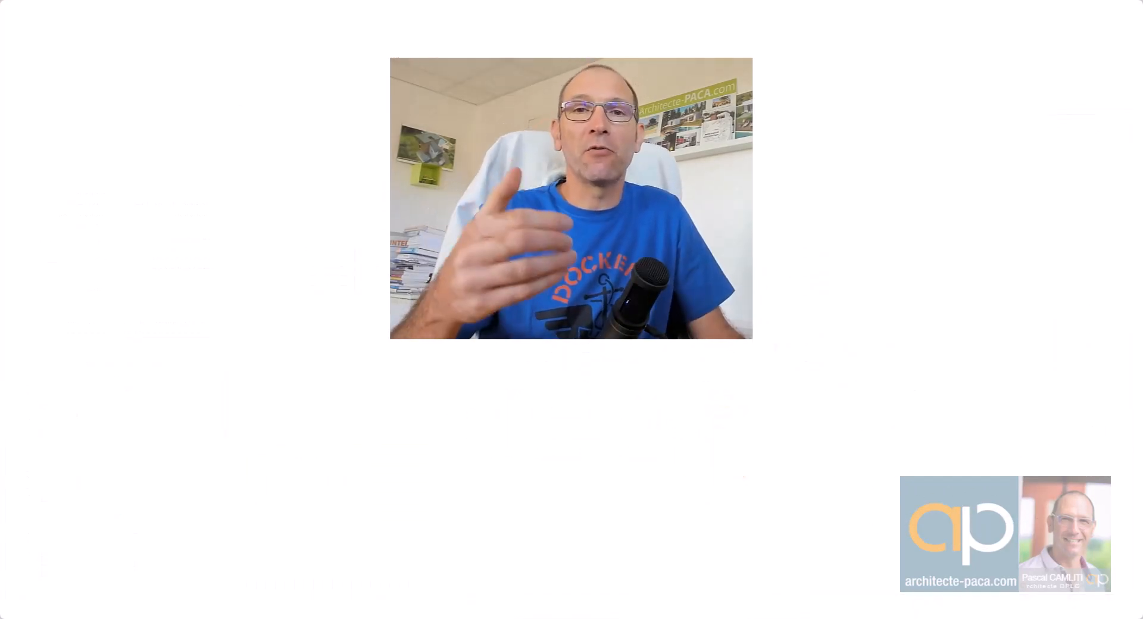